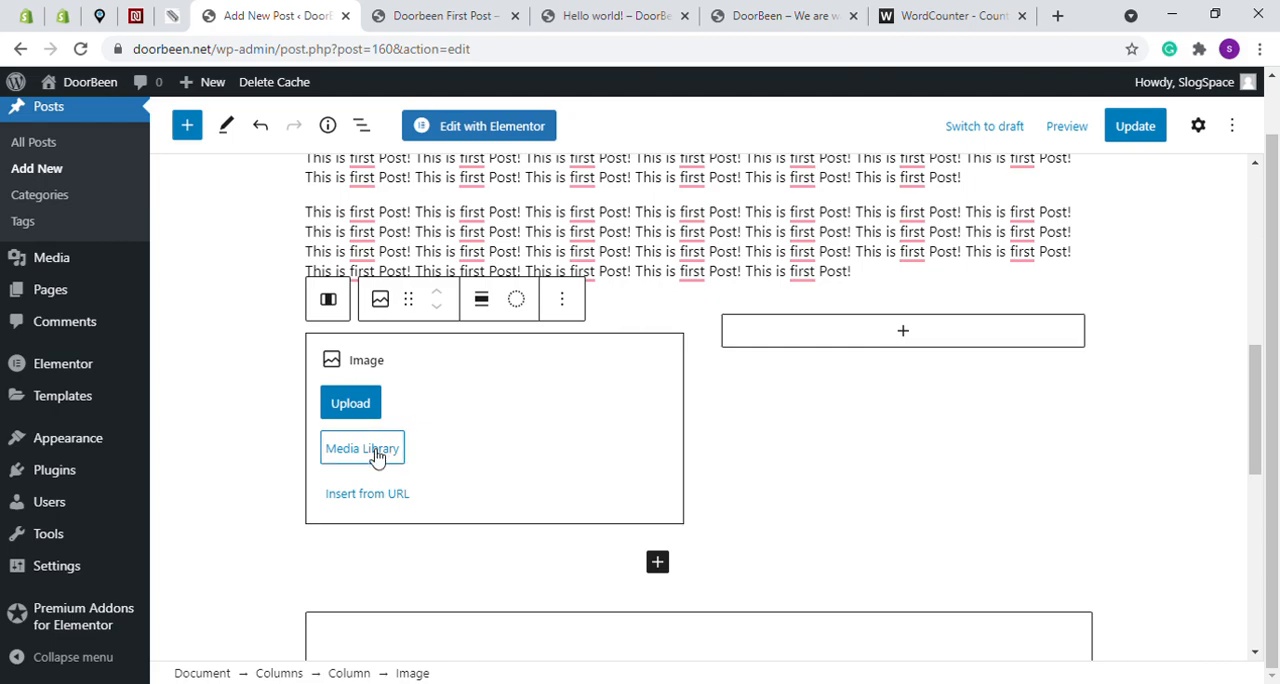
- Insert the existing image team-member-style-2-5.jpg from the media library into the first column's image block
click(398, 452)
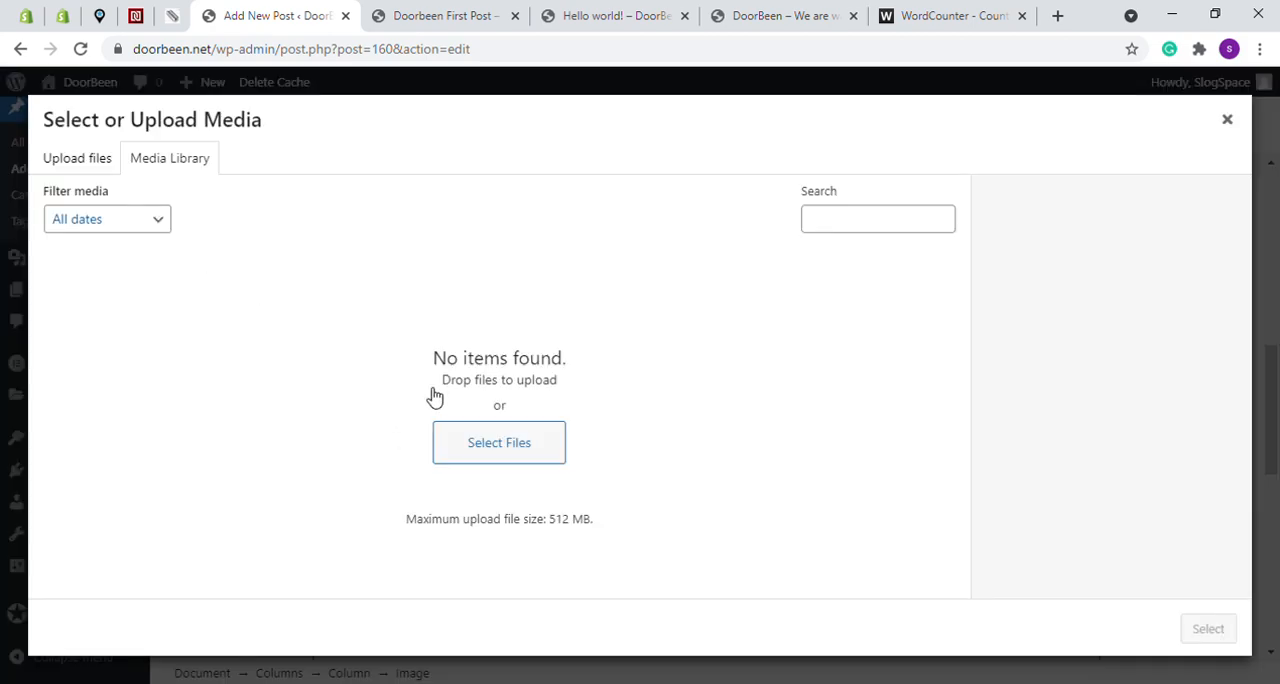
click(474, 437)
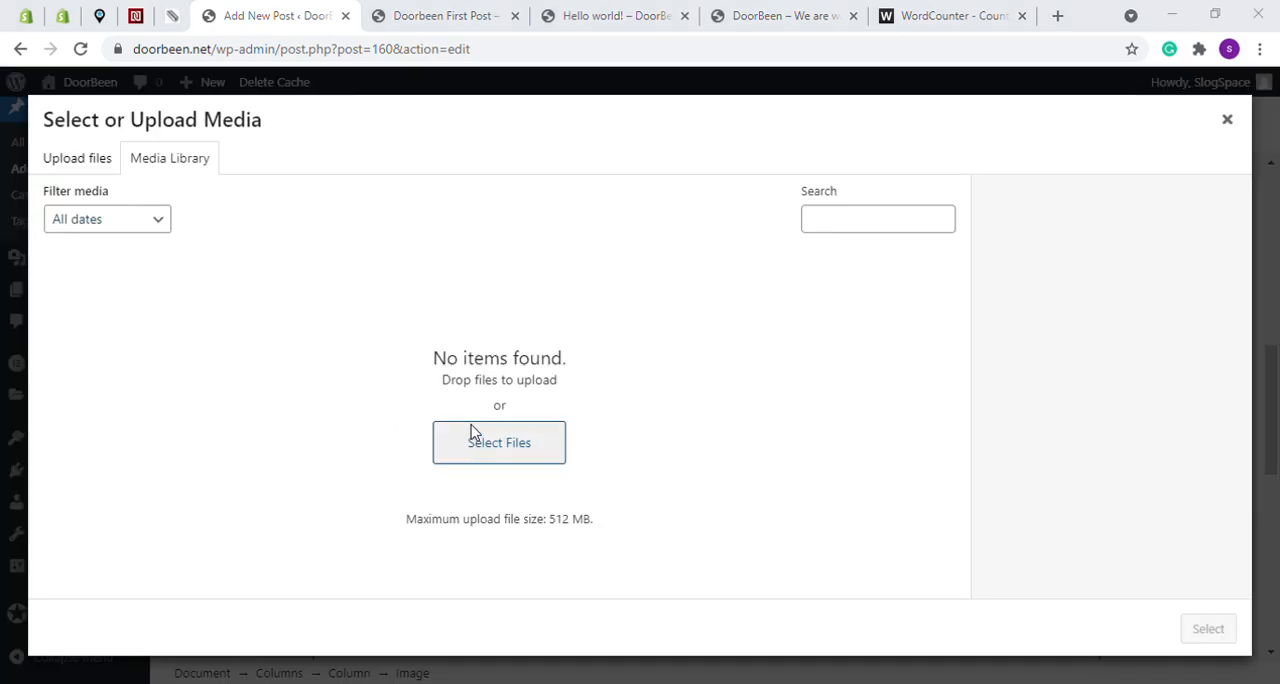
click(1256, 20)
click(72, 170)
click(138, 170)
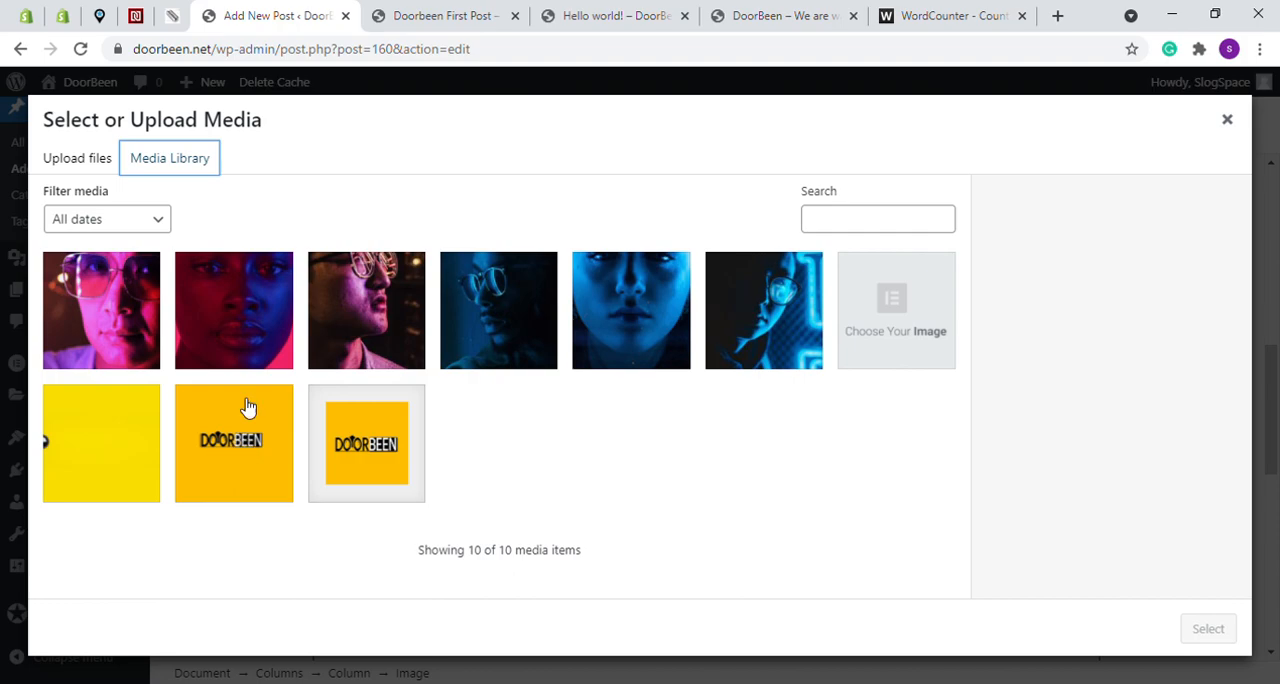
click(241, 313)
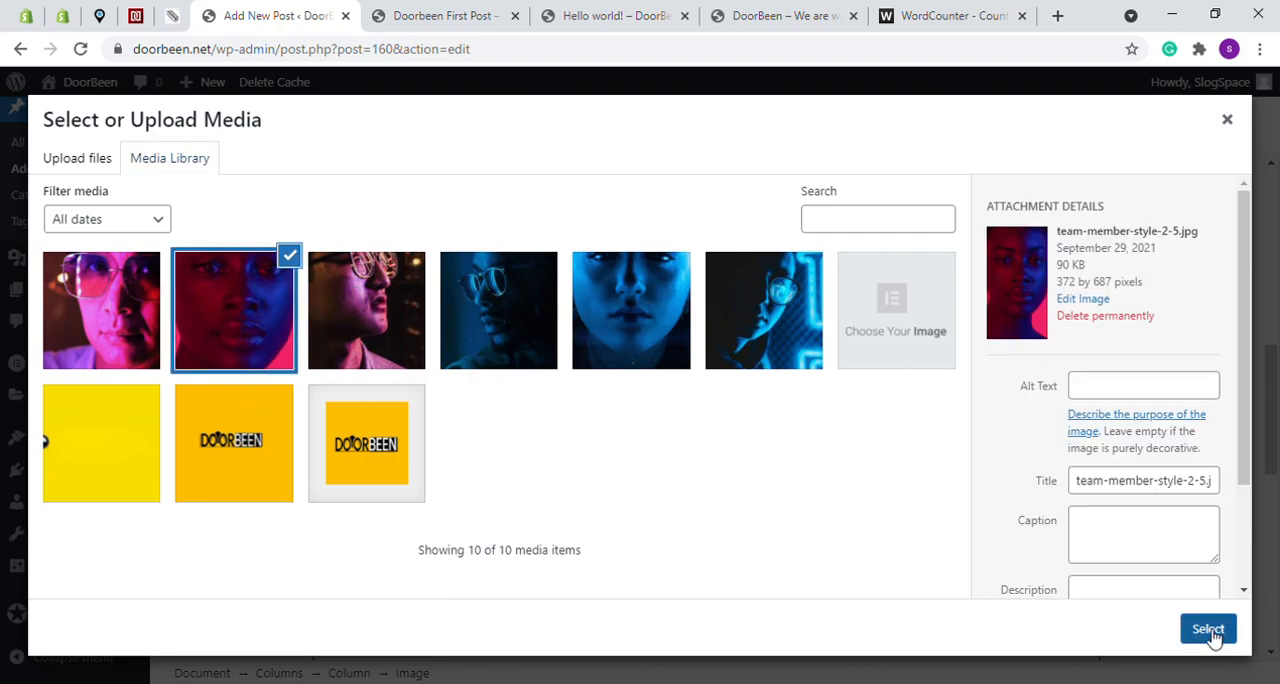
click(1208, 630)
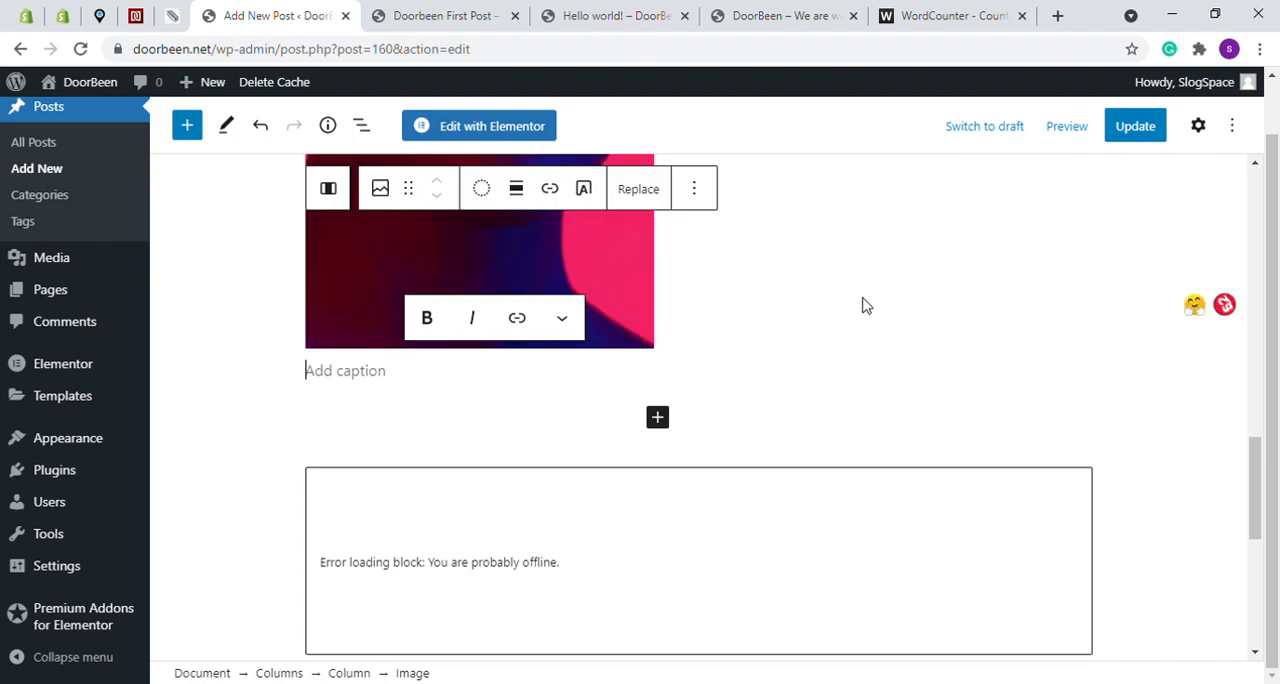
- Add an image block to the empty second column and fill it with the front-facing blue portrait from the media library
scroll(908, 292, up, 2)
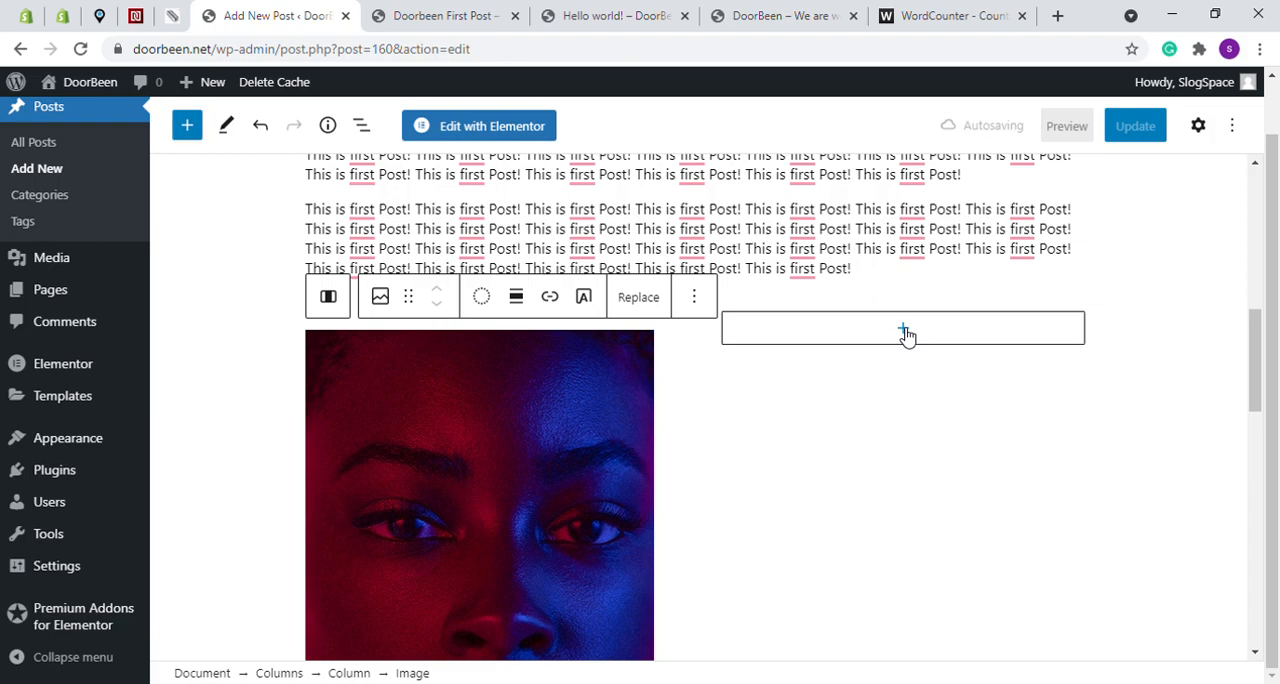
click(904, 332)
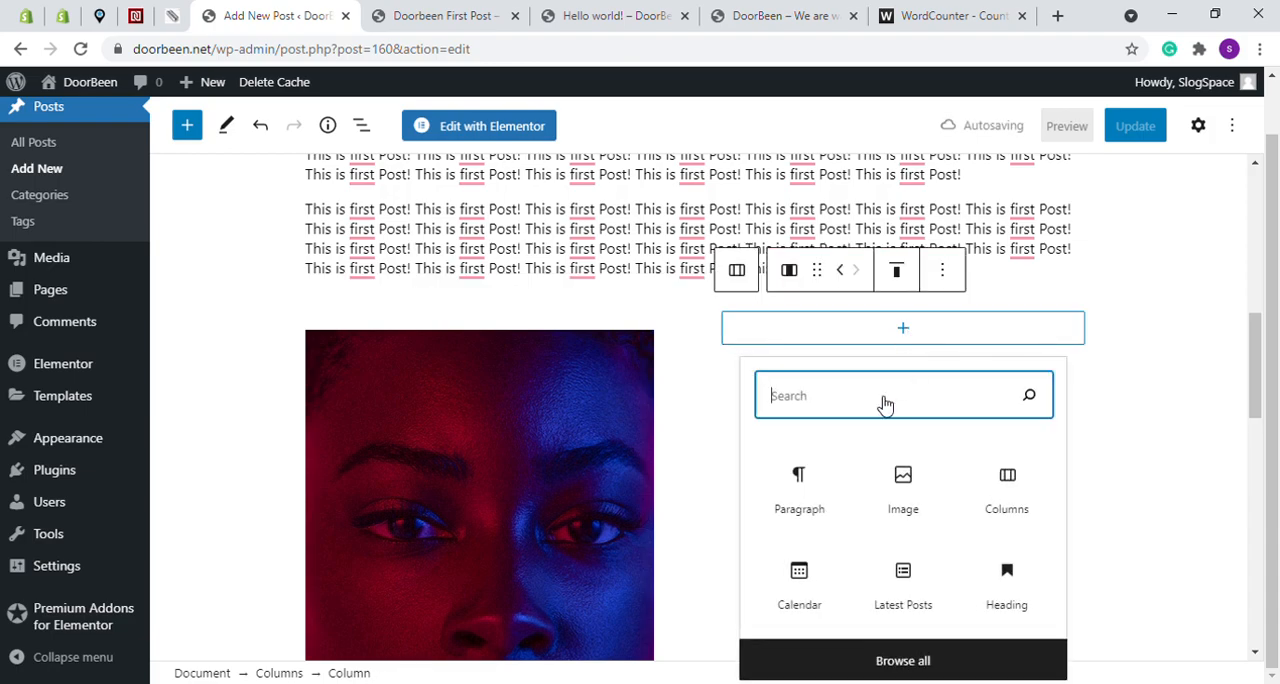
click(903, 478)
click(763, 449)
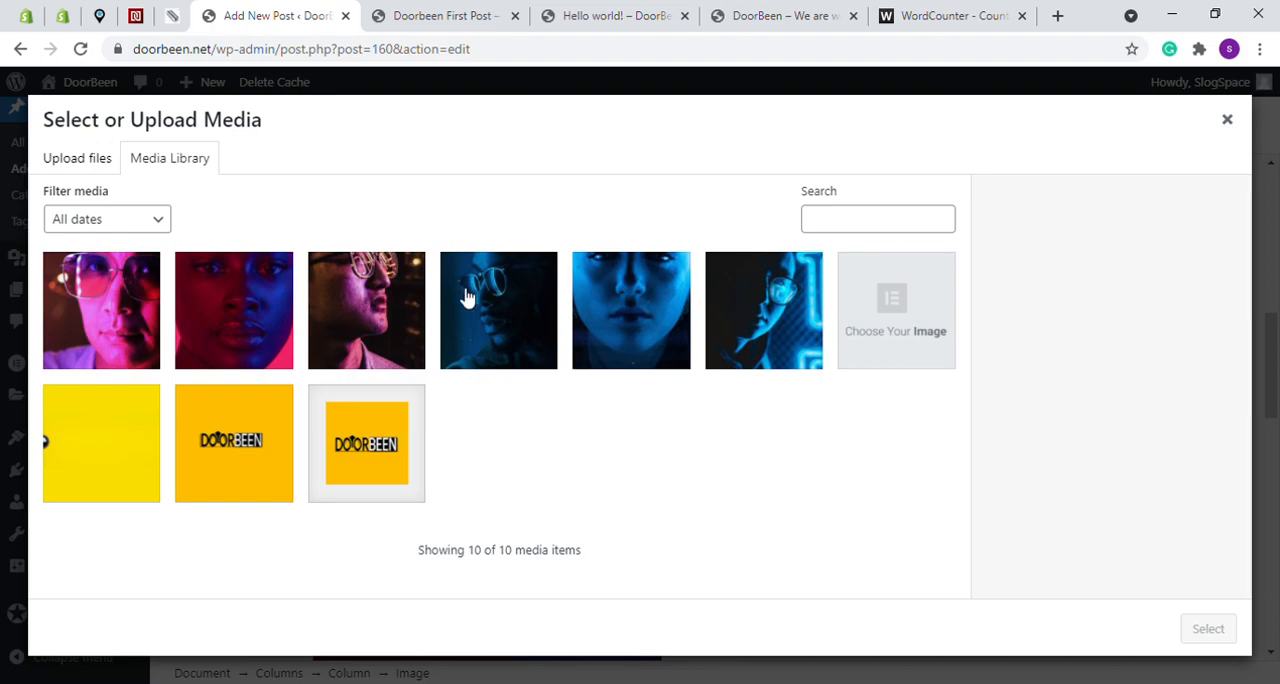
click(624, 298)
click(1205, 630)
- Copy the last "This is first Post!" paragraph above the images into a new paragraph block directly below the image columns
scroll(780, 375, down, 9)
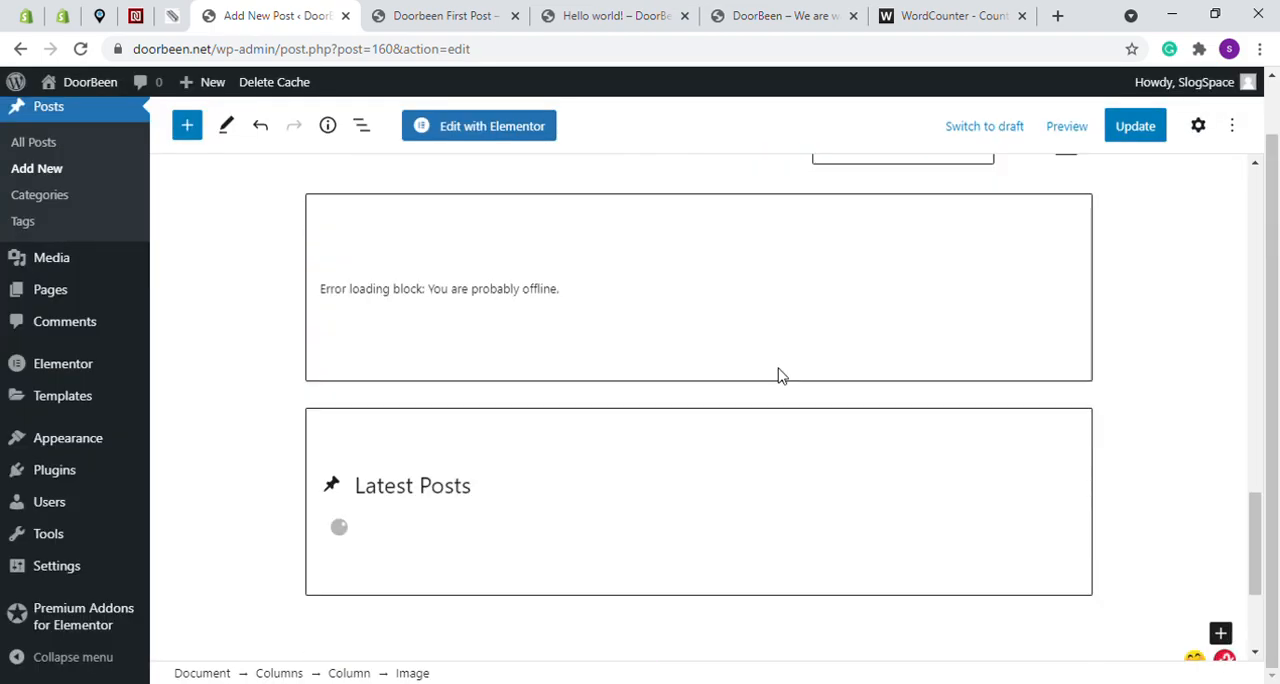
scroll(779, 375, up, 3)
scroll(779, 374, up, 6)
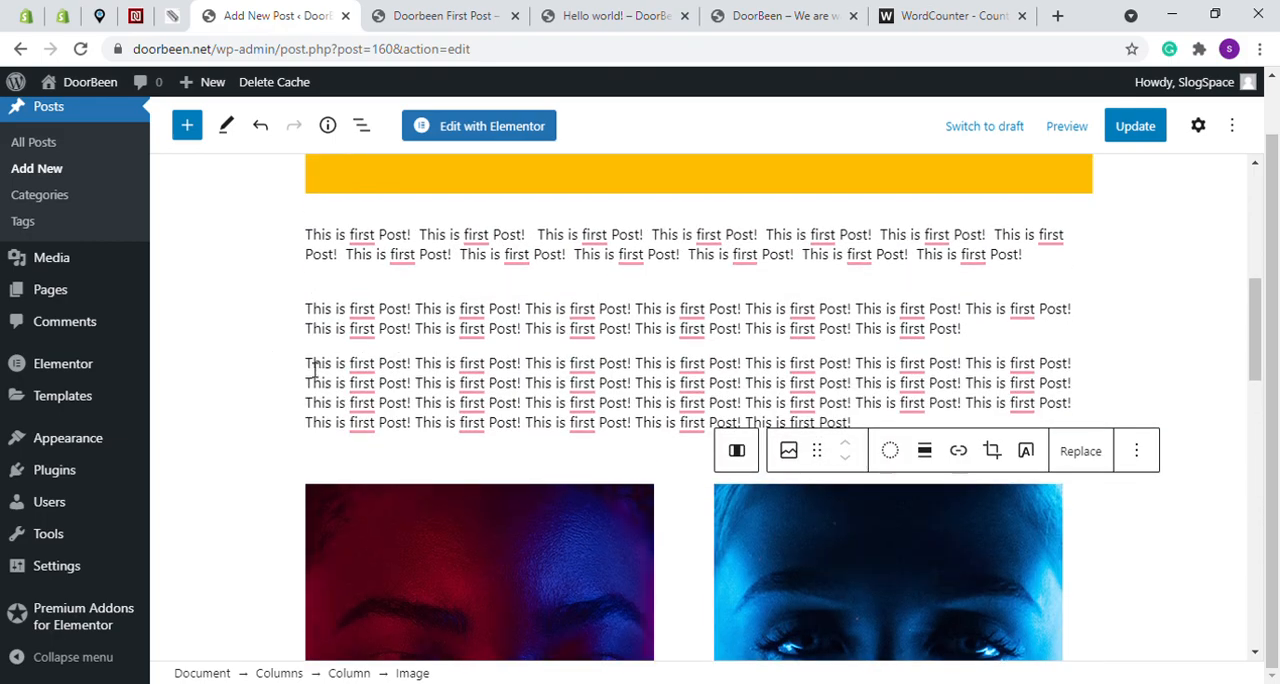
triple_click(882, 426)
key(ctrl+c)
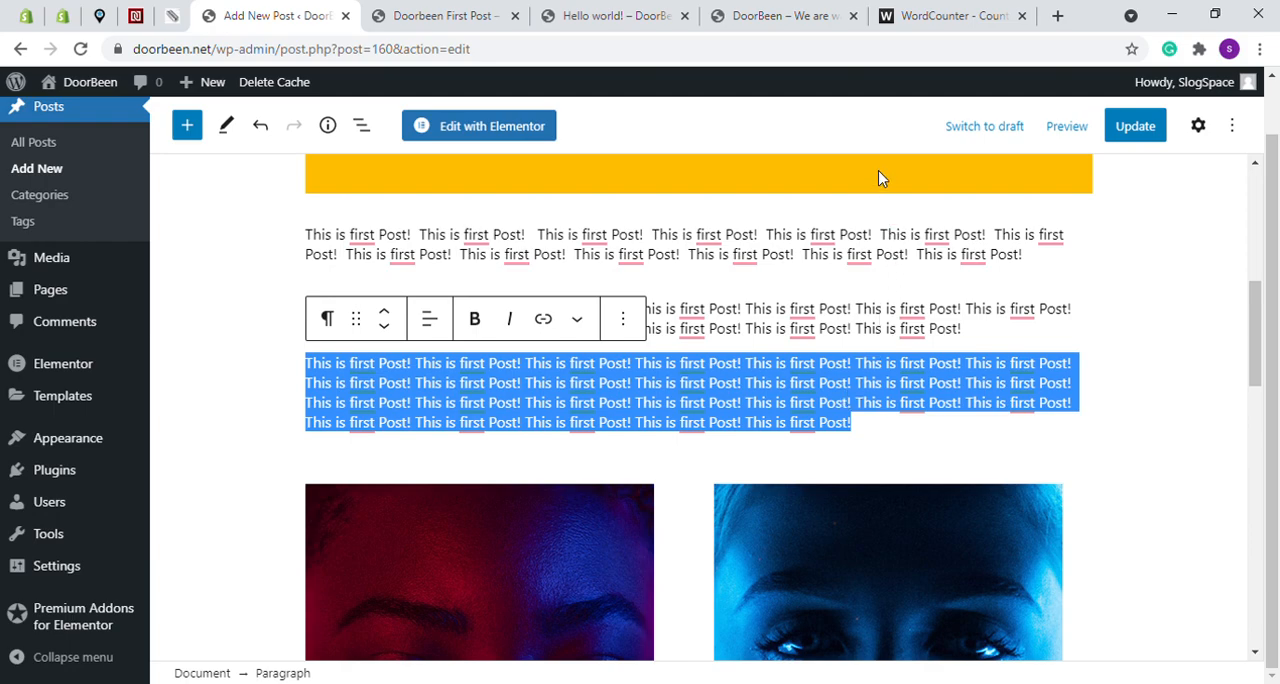
scroll(830, 294, down, 6)
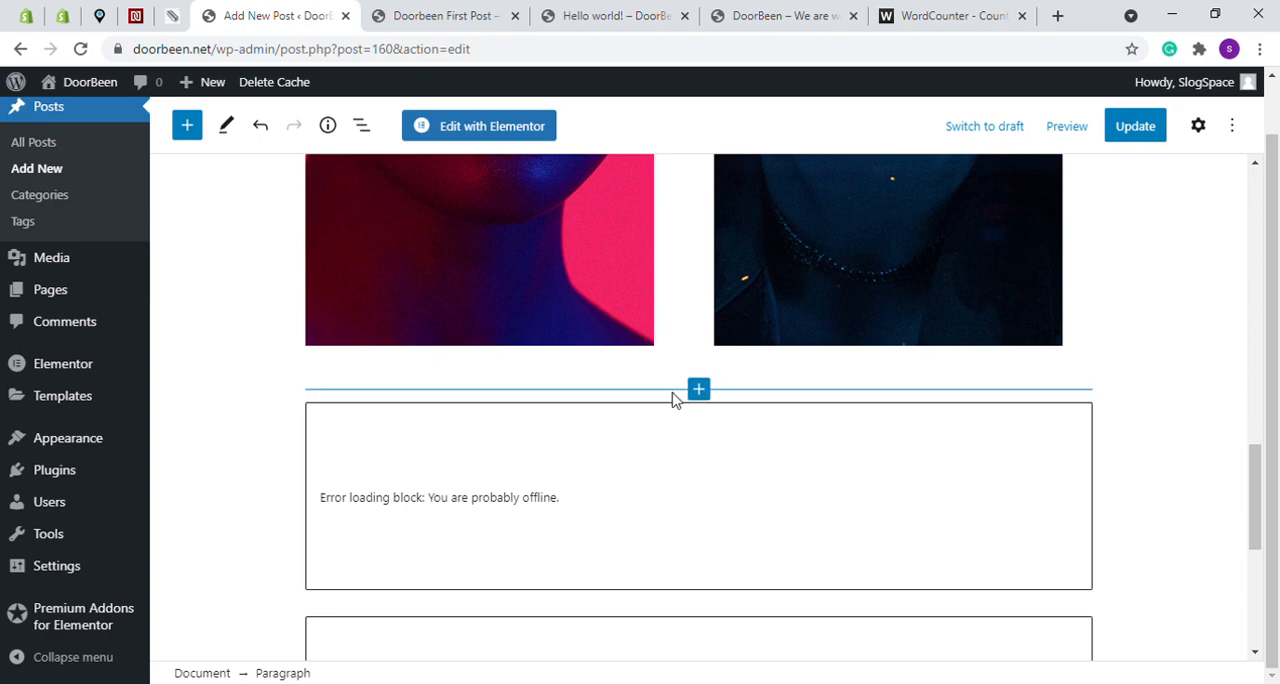
click(699, 391)
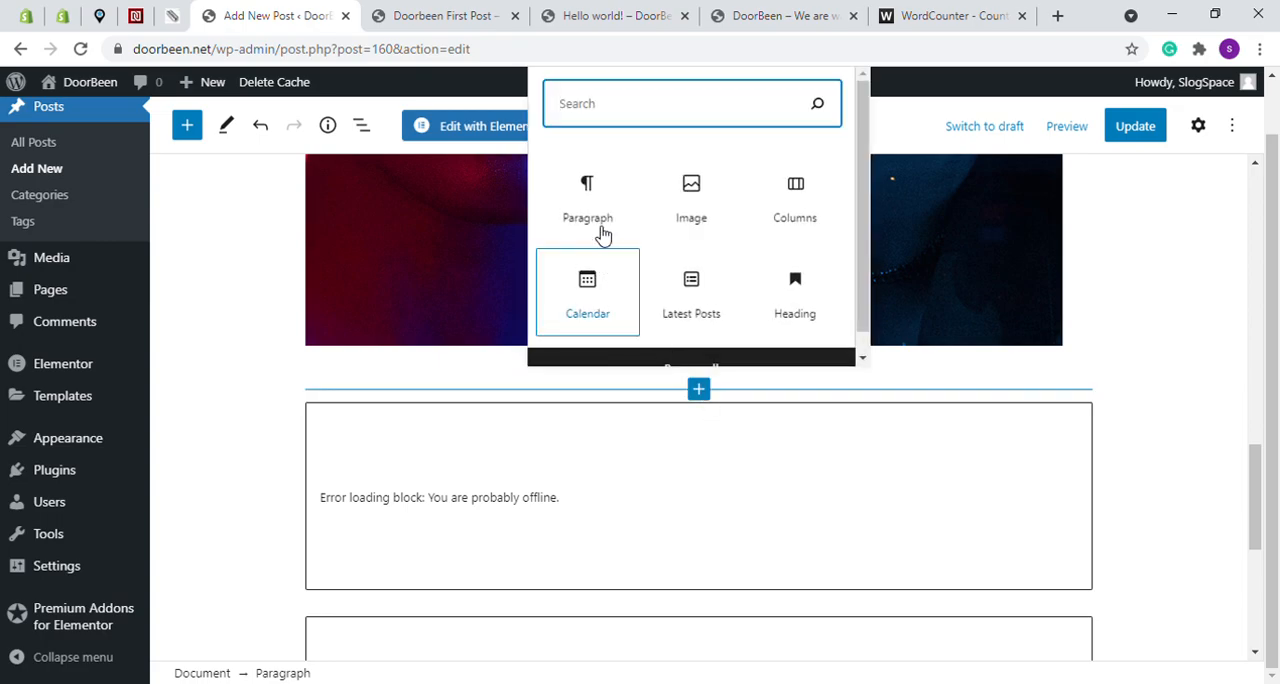
click(589, 194)
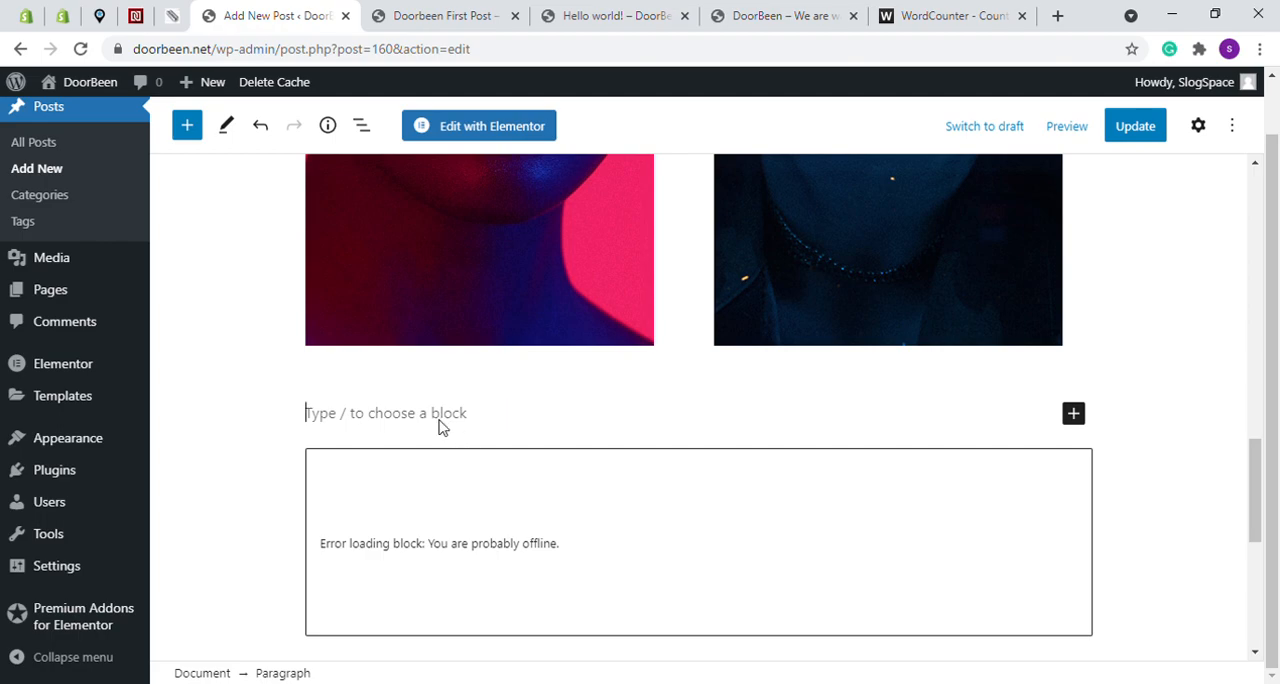
key(ctrl+v)
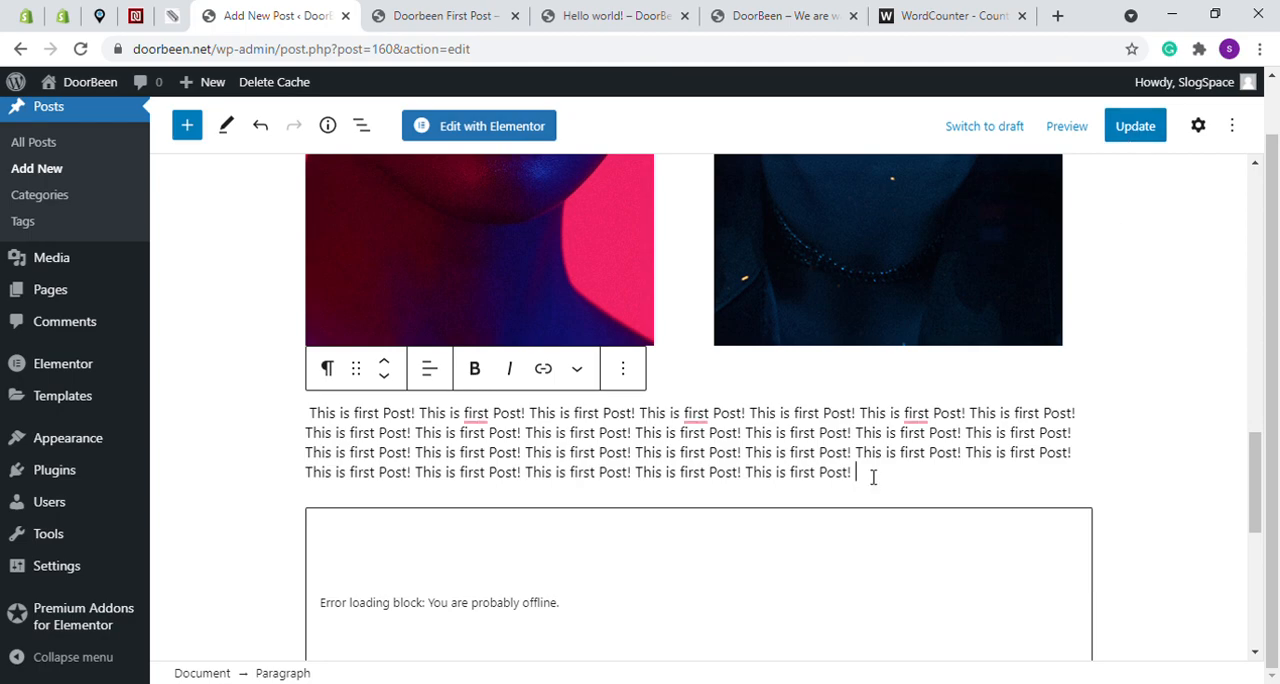
- Link the last "This is first Post!" of the new paragraph to "#" and update the post
mouse_move(790, 477)
mouse_down()
mouse_move(749, 471)
mouse_move(768, 481)
mouse_up()
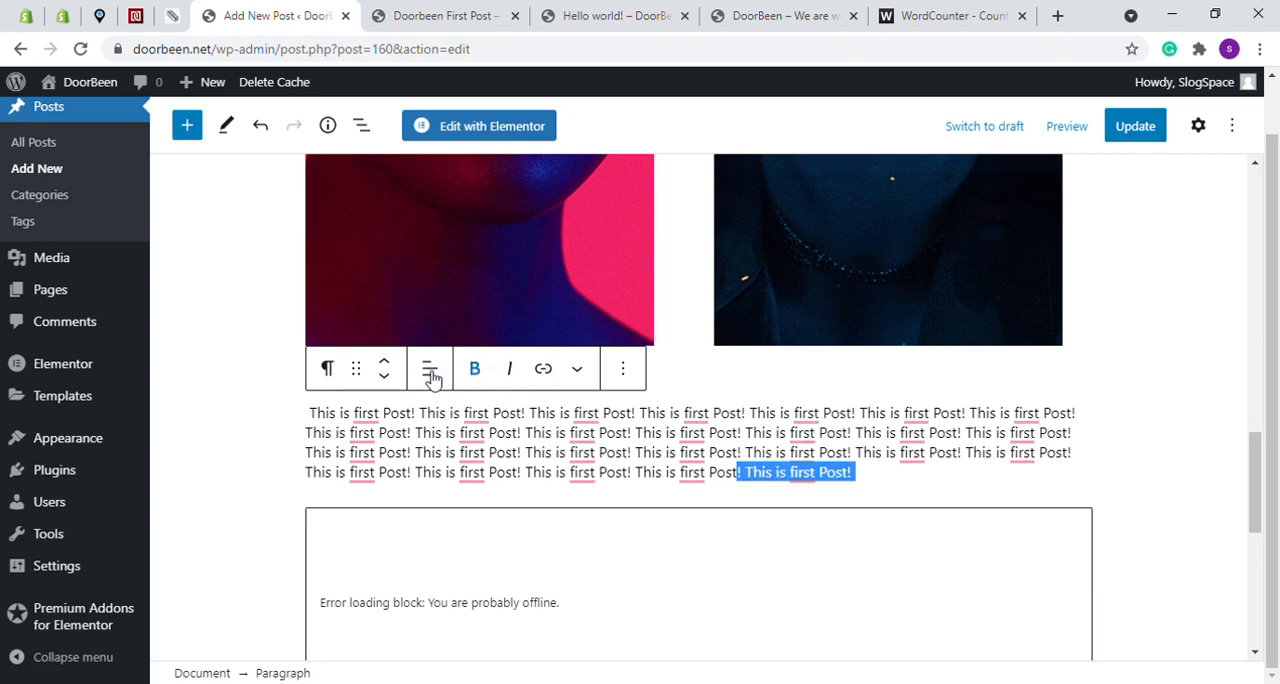
click(546, 371)
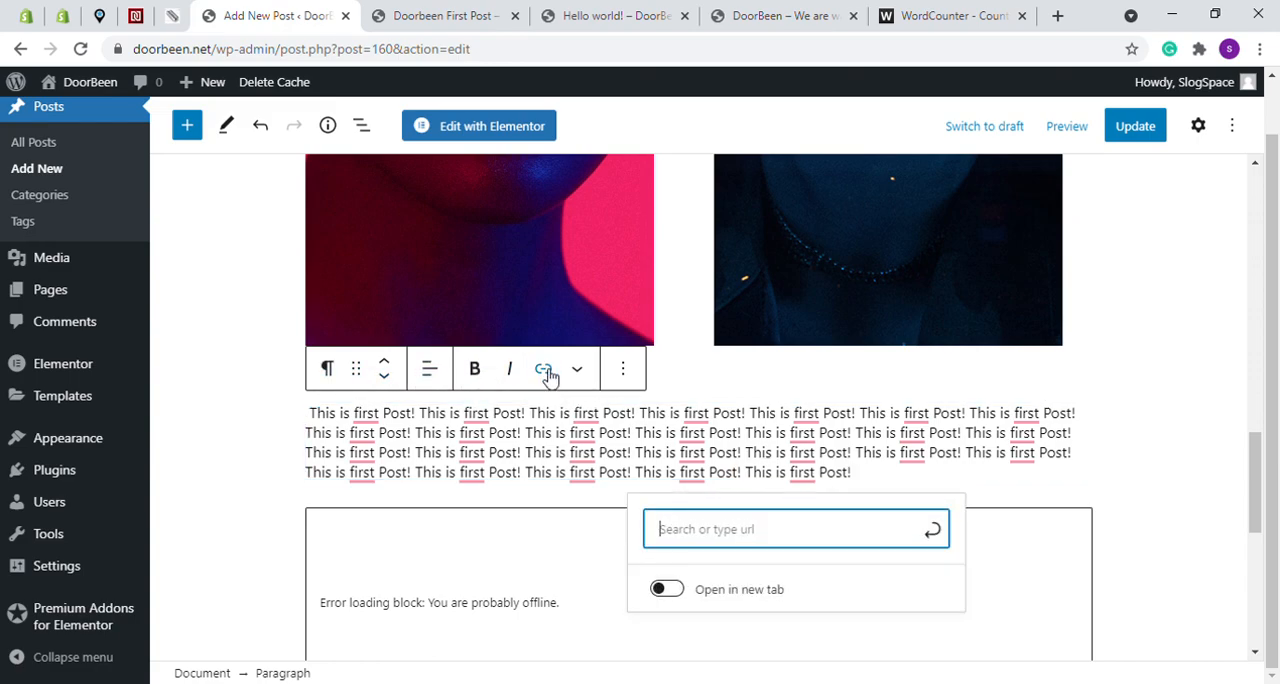
text(#)
click(931, 530)
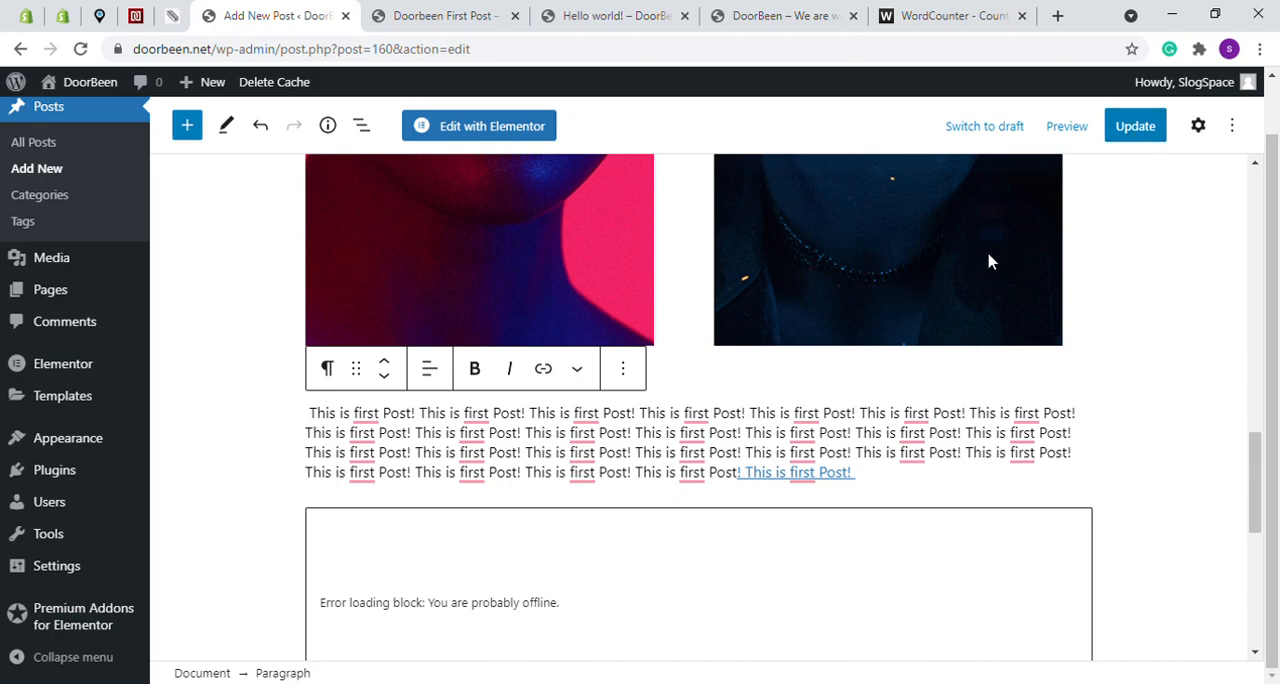
click(1132, 132)
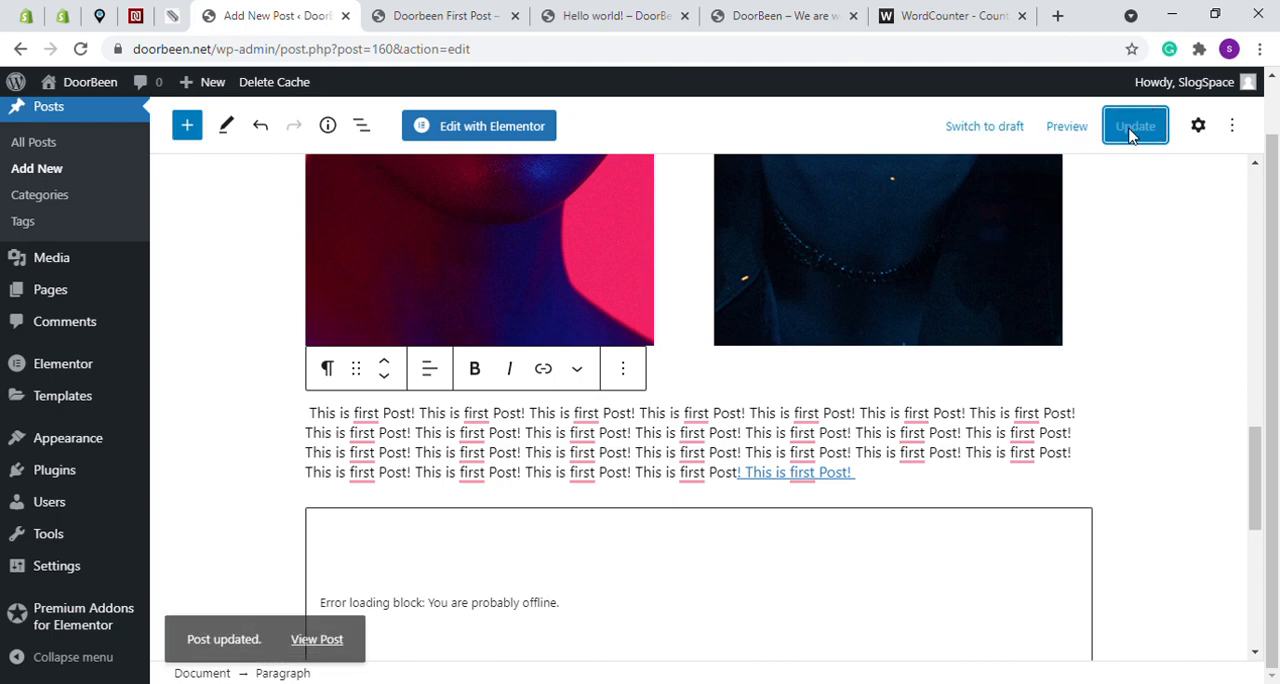
- Reload the published Doorbeen First Post page and check the image columns, linked text, calendar and latest posts list
click(490, 8)
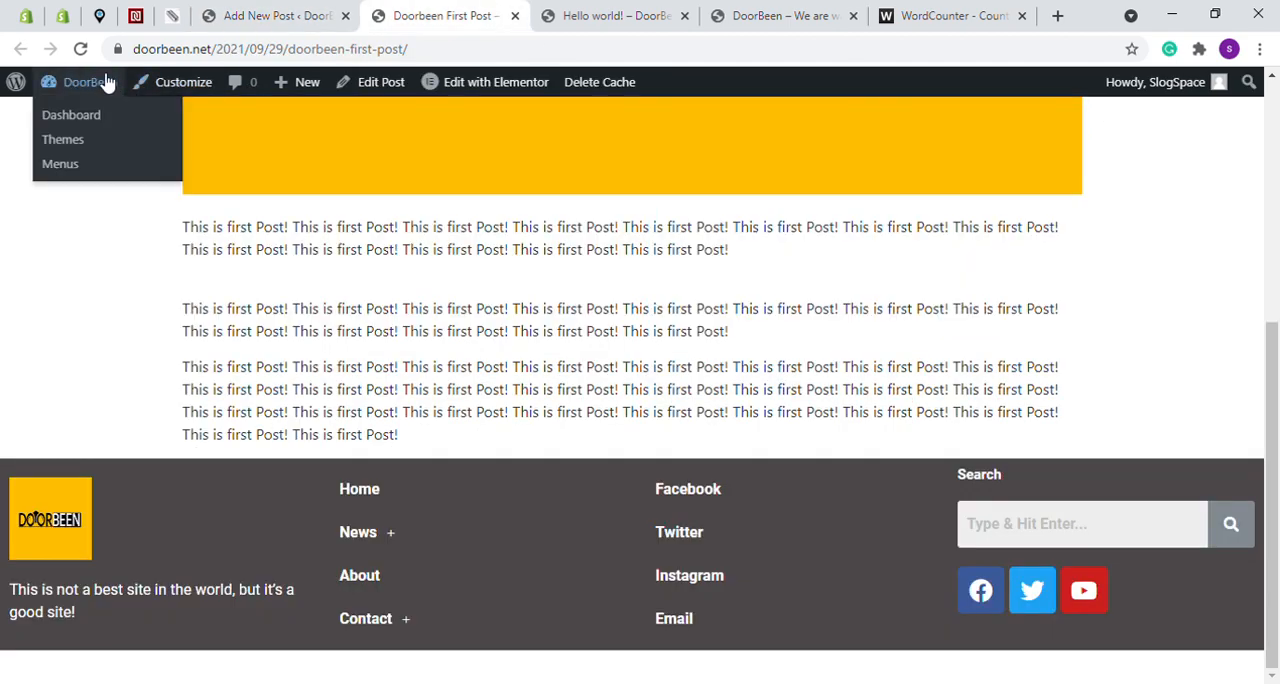
click(82, 48)
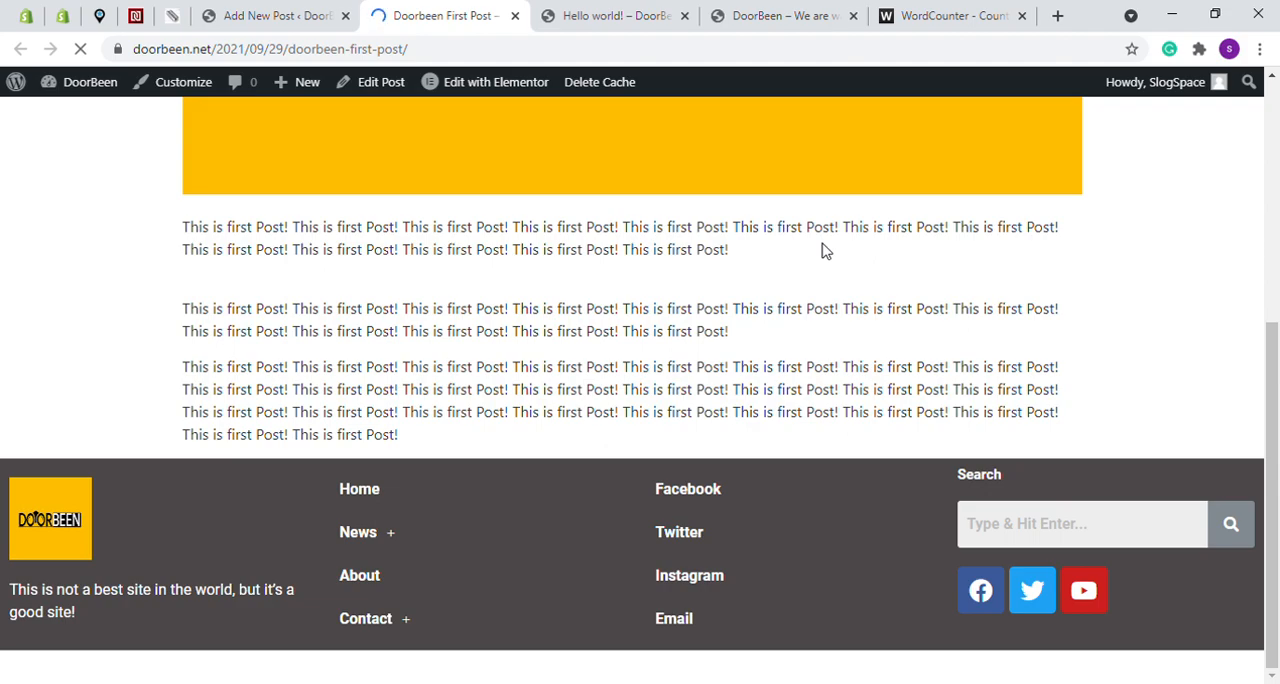
scroll(860, 254, down, 3)
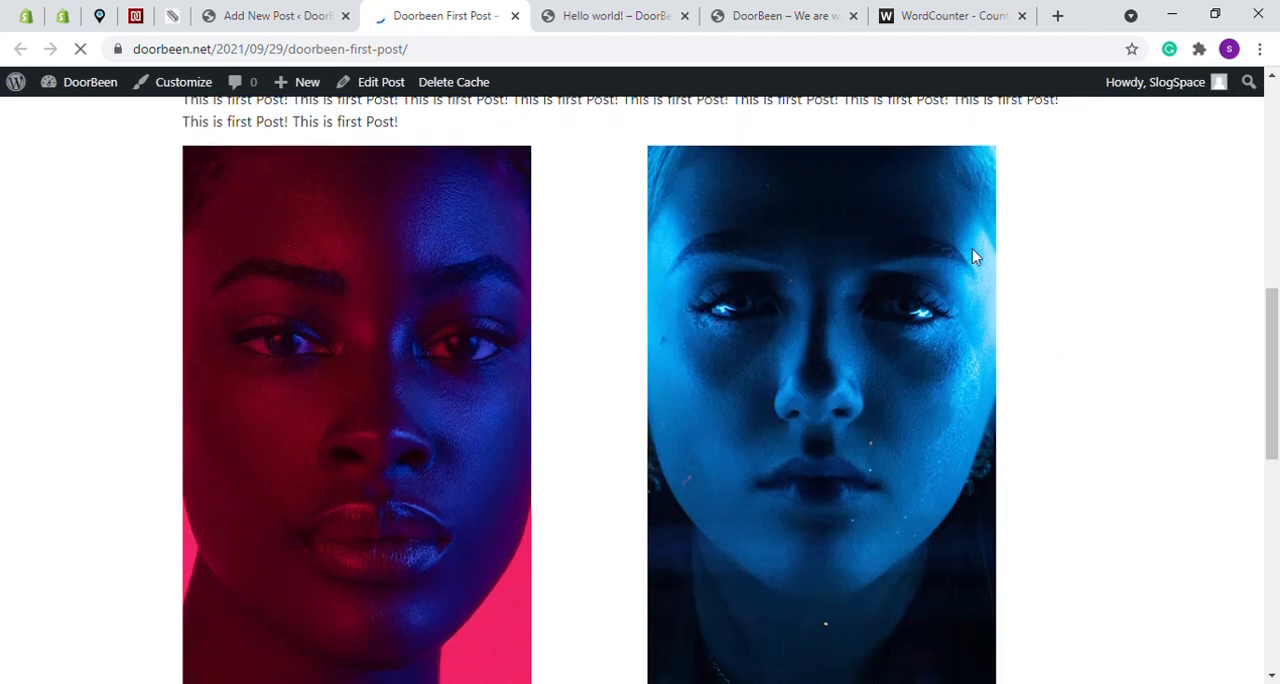
scroll(1025, 256, down, 5)
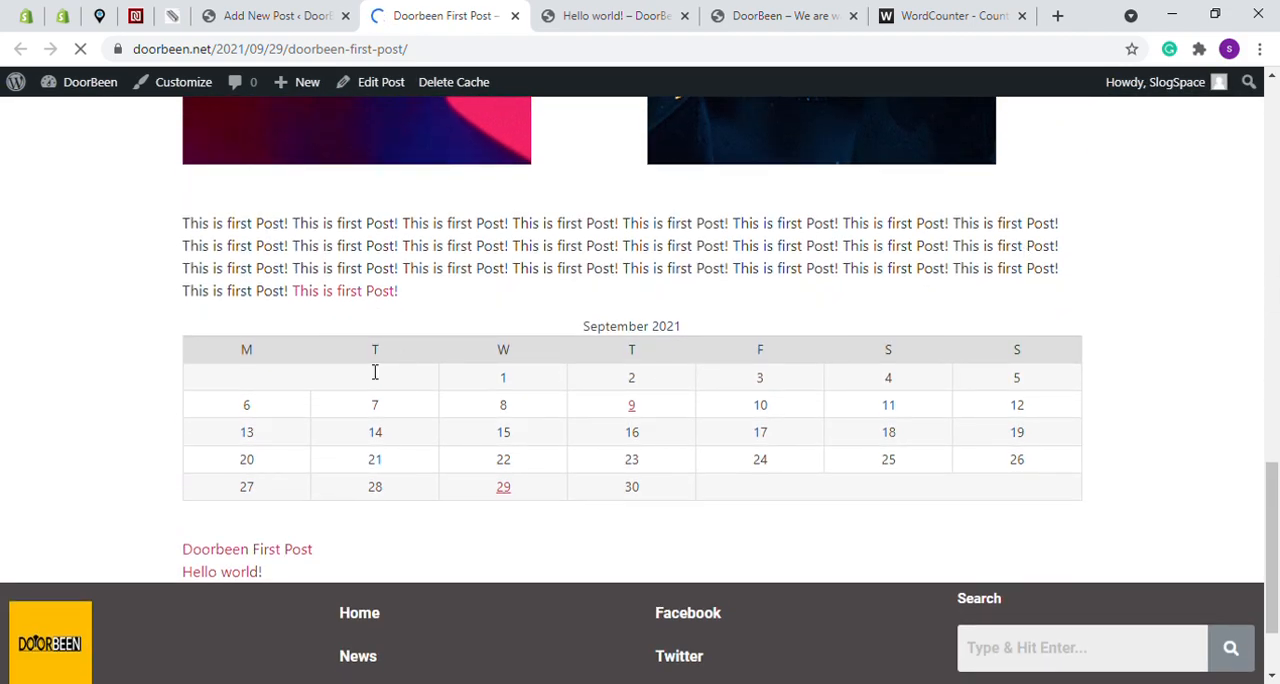
scroll(300, 450, down, 1)
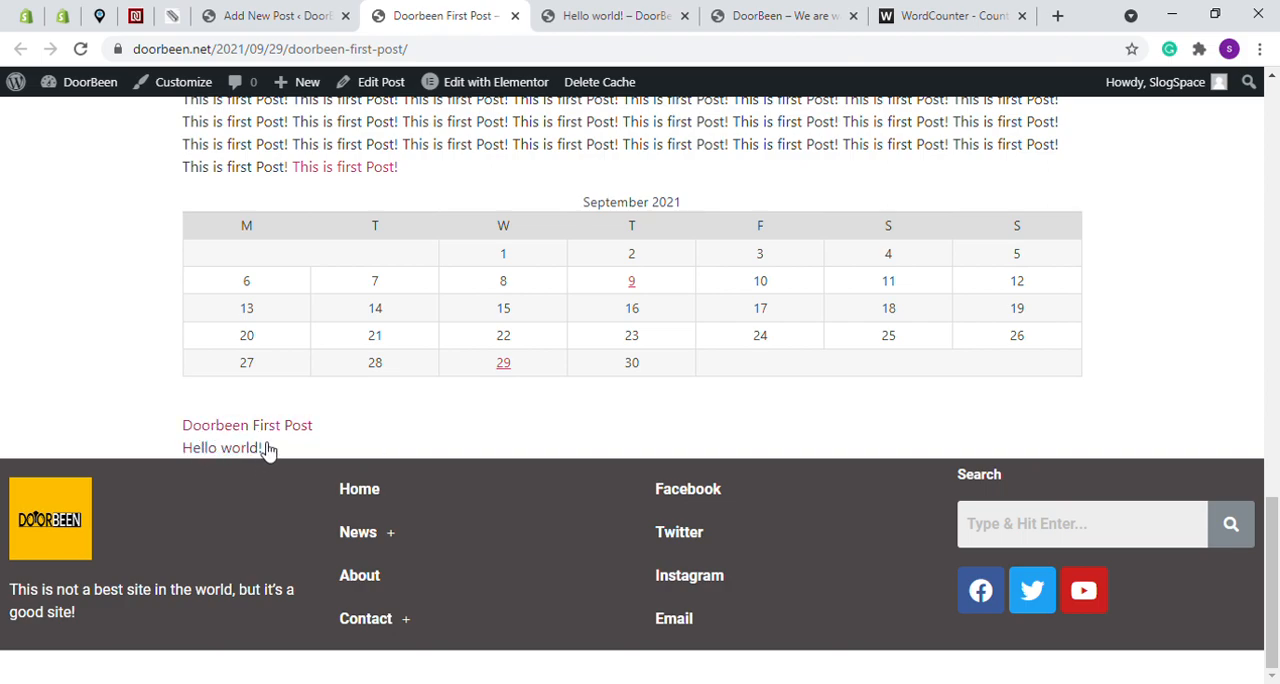
- Remove the Latest Posts block from the end of the post in the editor and update the post
click(275, 15)
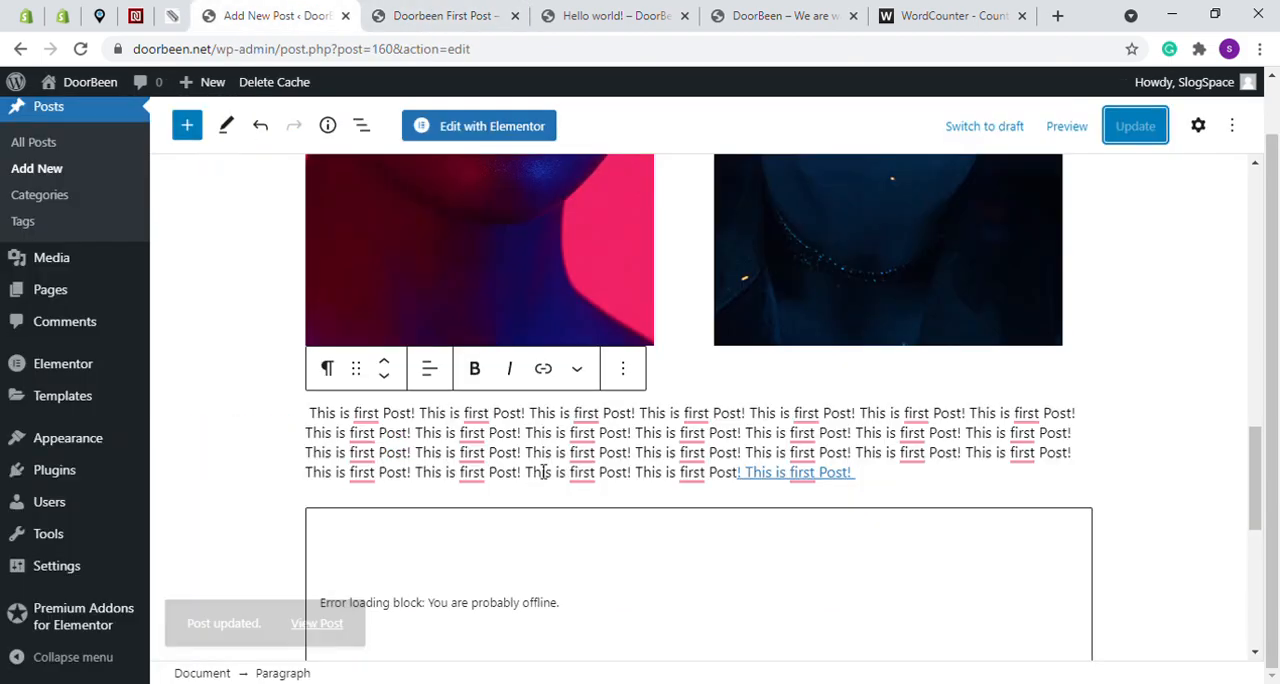
scroll(543, 472, down, 5)
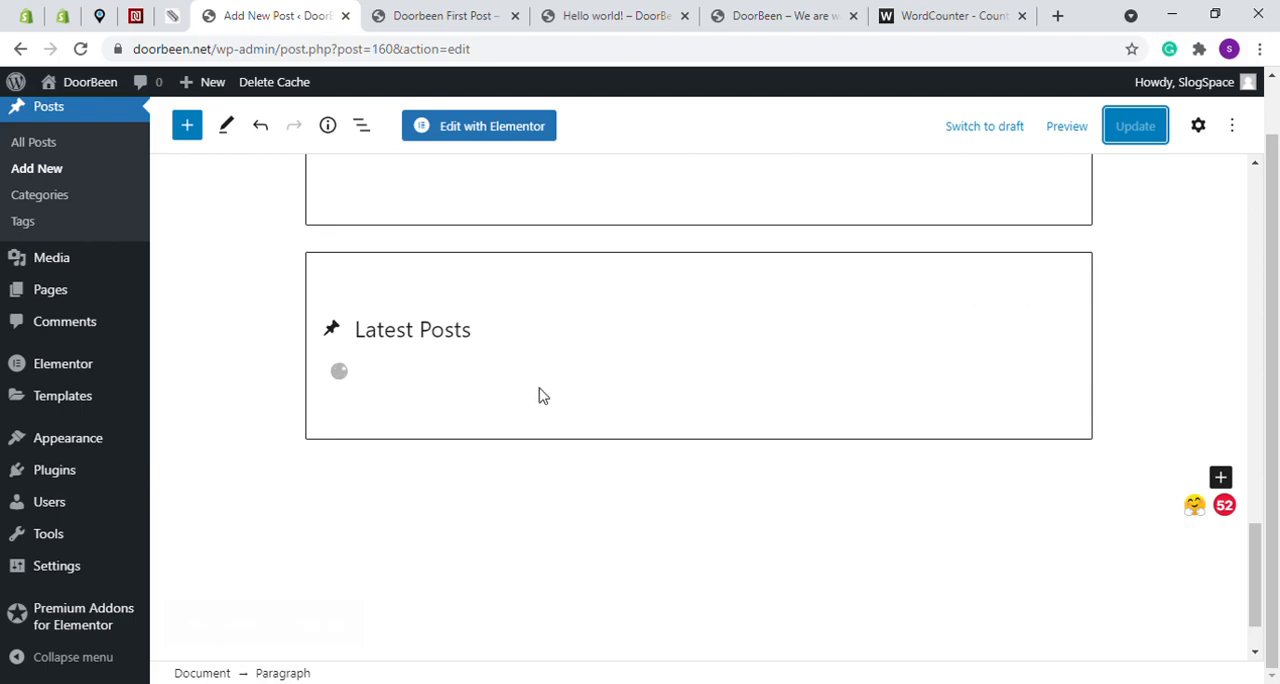
click(594, 360)
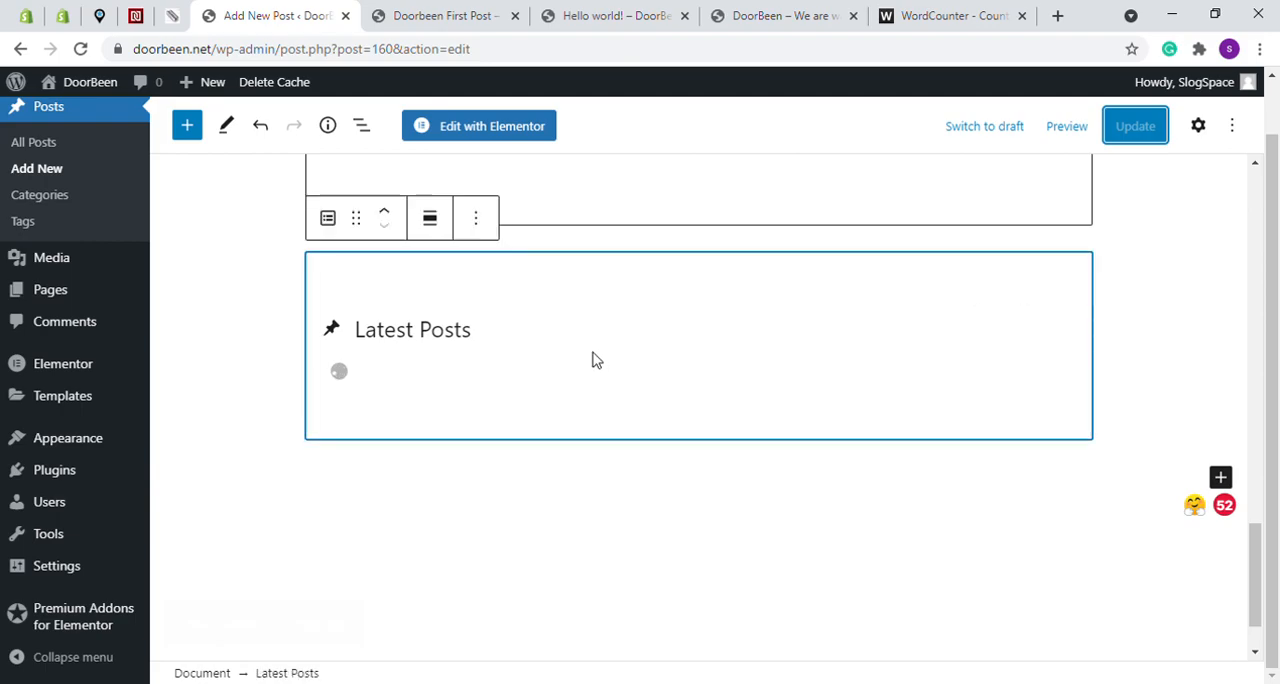
click(477, 227)
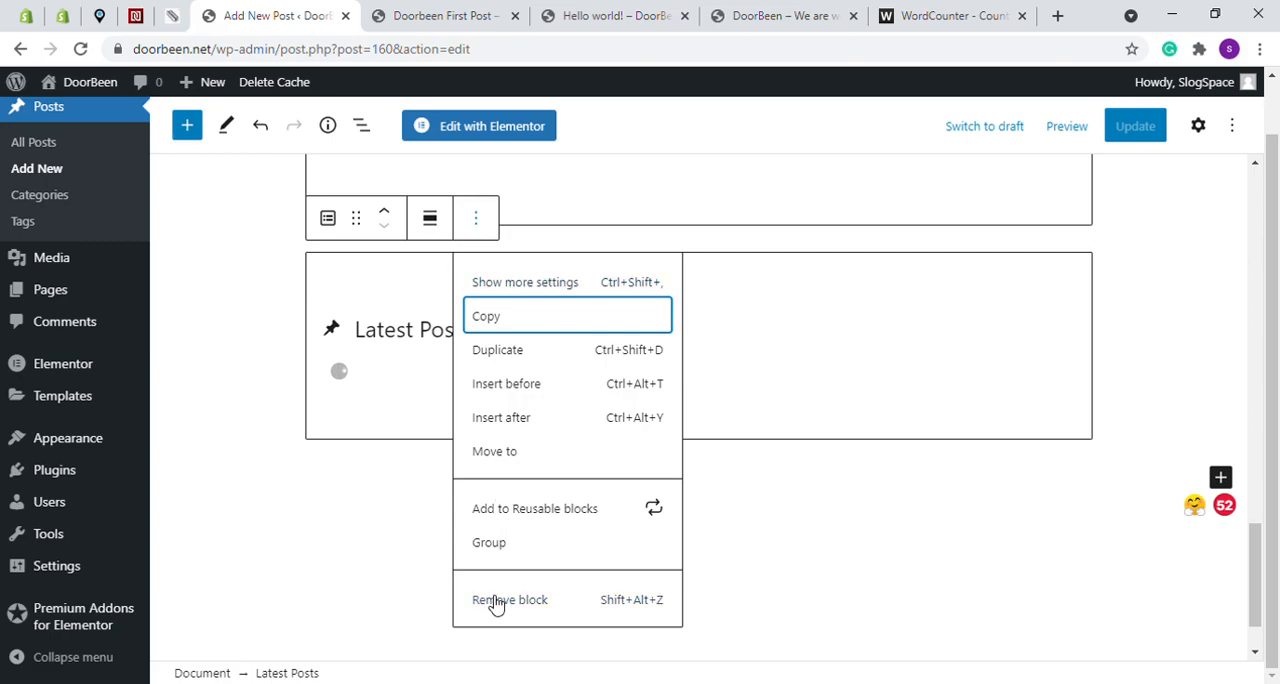
click(603, 615)
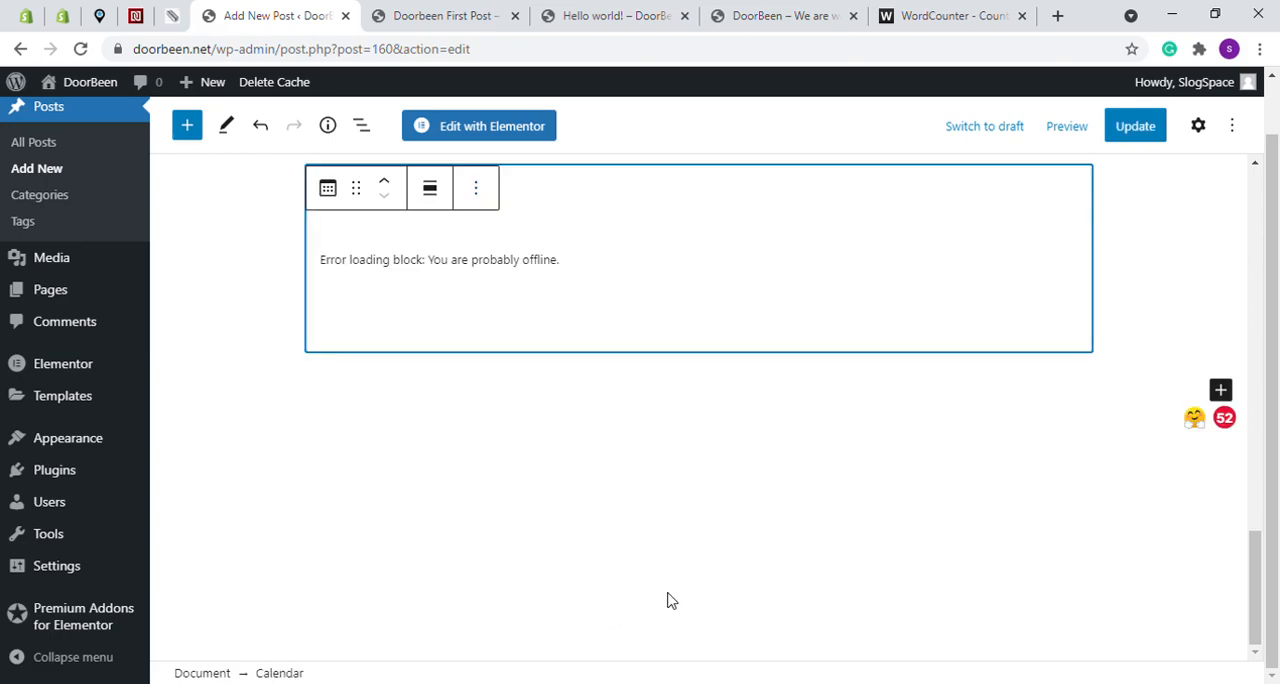
scroll(712, 355, up, 3)
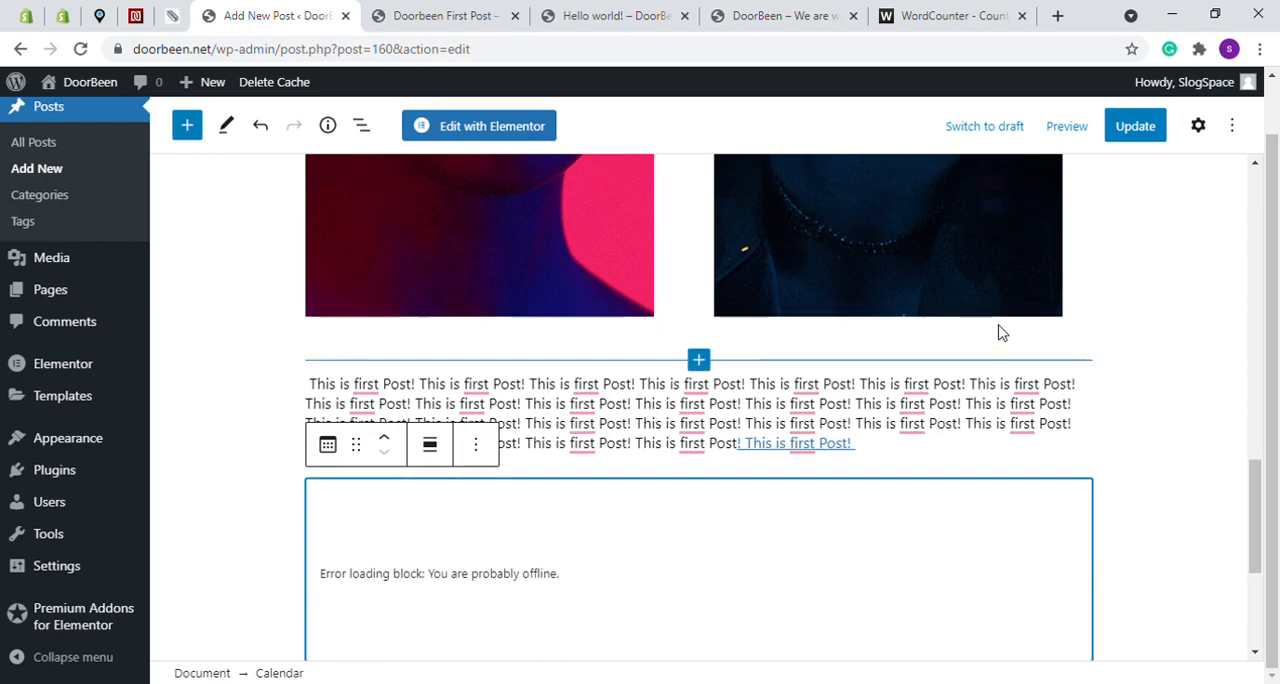
scroll(997, 329, up, 10)
click(1127, 122)
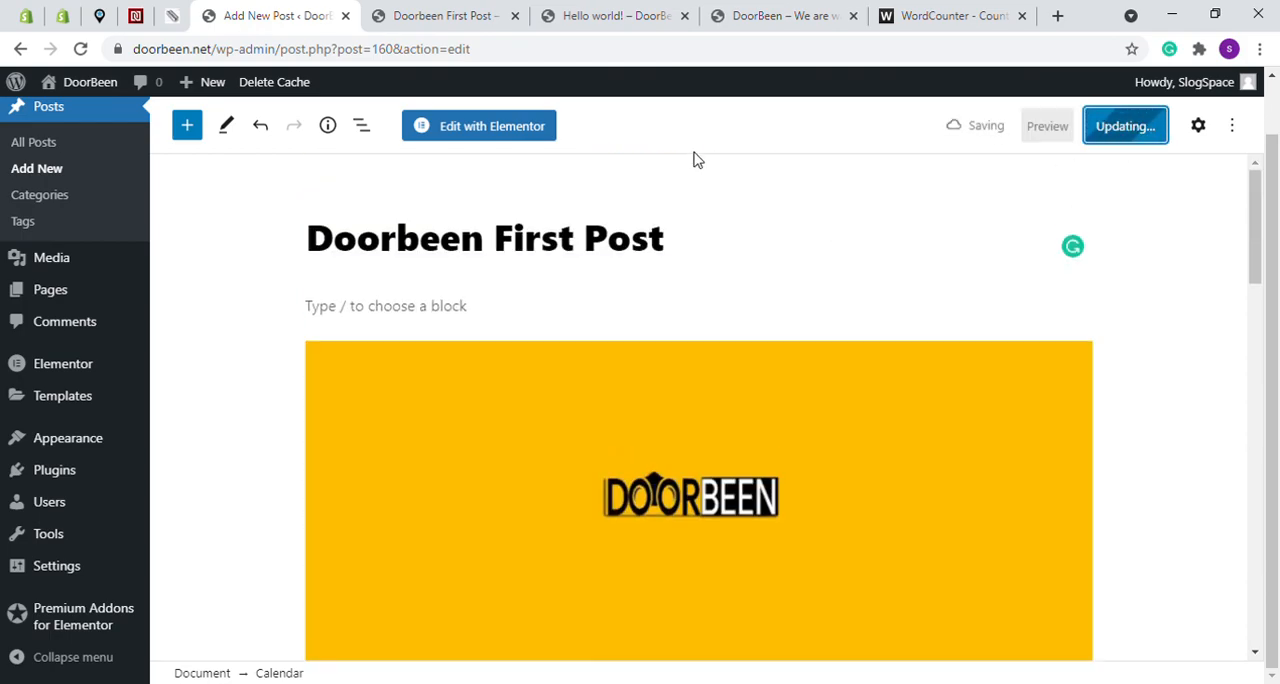
- Close the browser tabs showing the Hello world! post and the published Doorbeen First Post
click(673, 20)
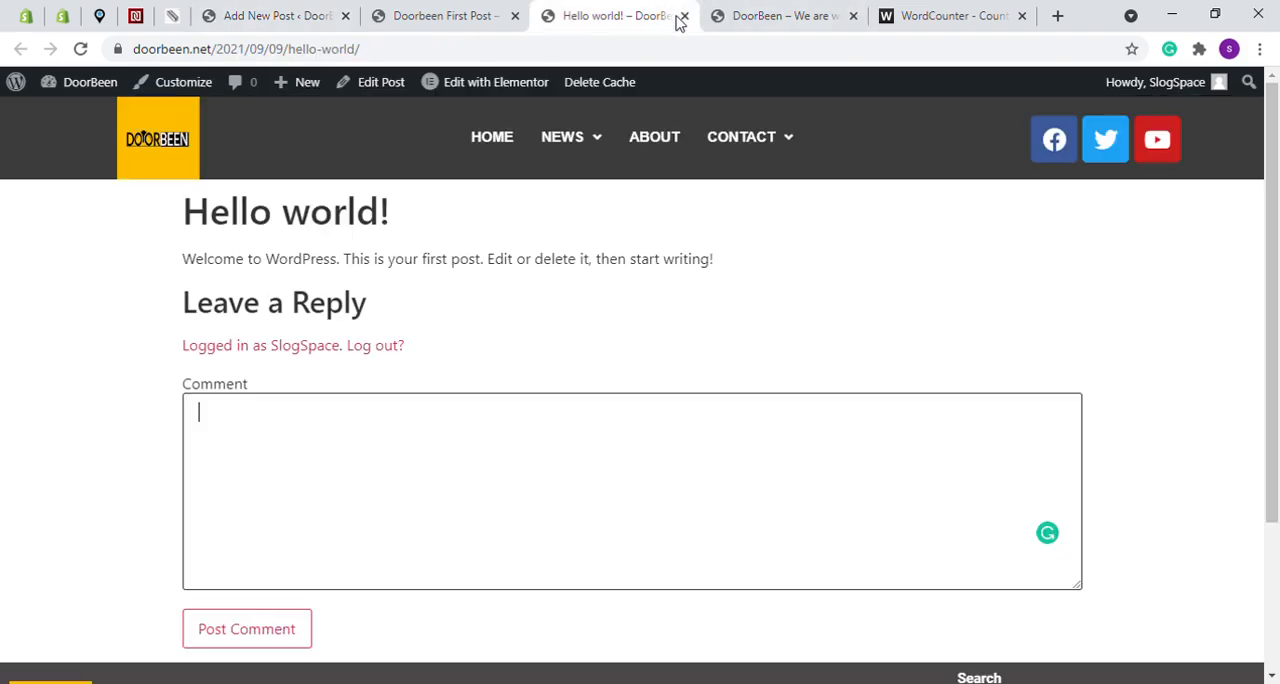
key(ctrl+w)
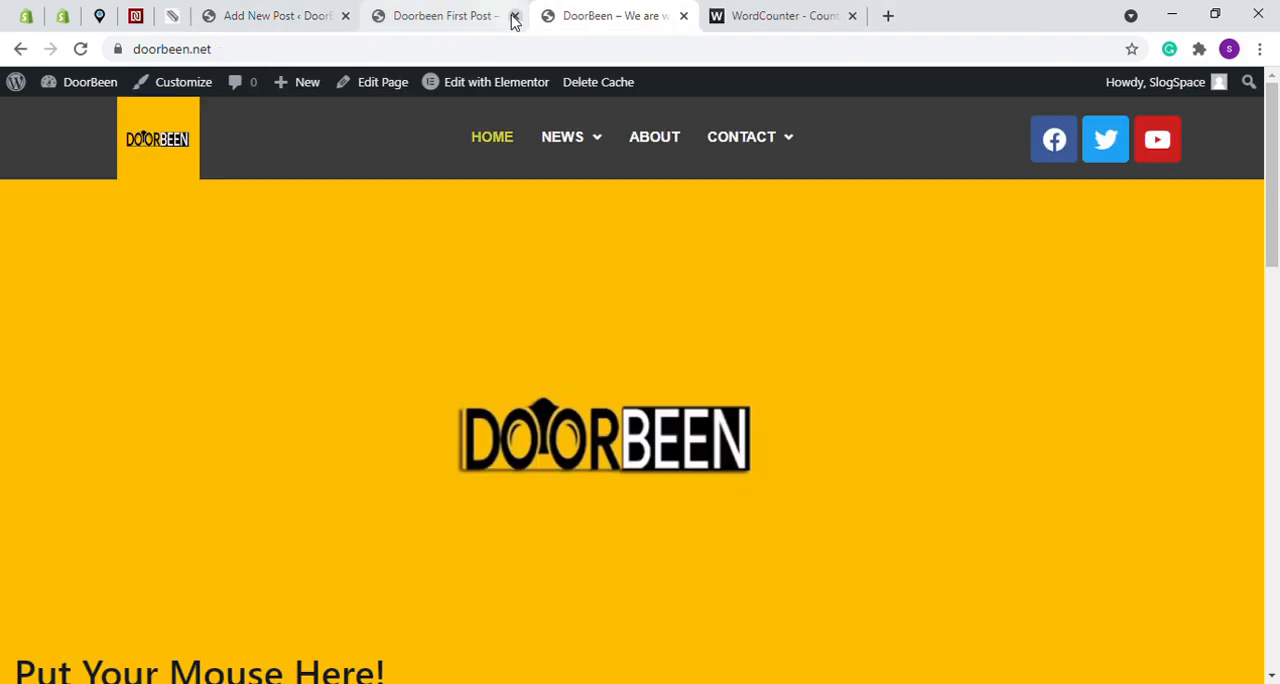
click(514, 16)
- Check the "Creating a Post/Product" item in the WordCounter outline, highlight "Product", and return to the WordPress post editor
key(ctrl+Tab)
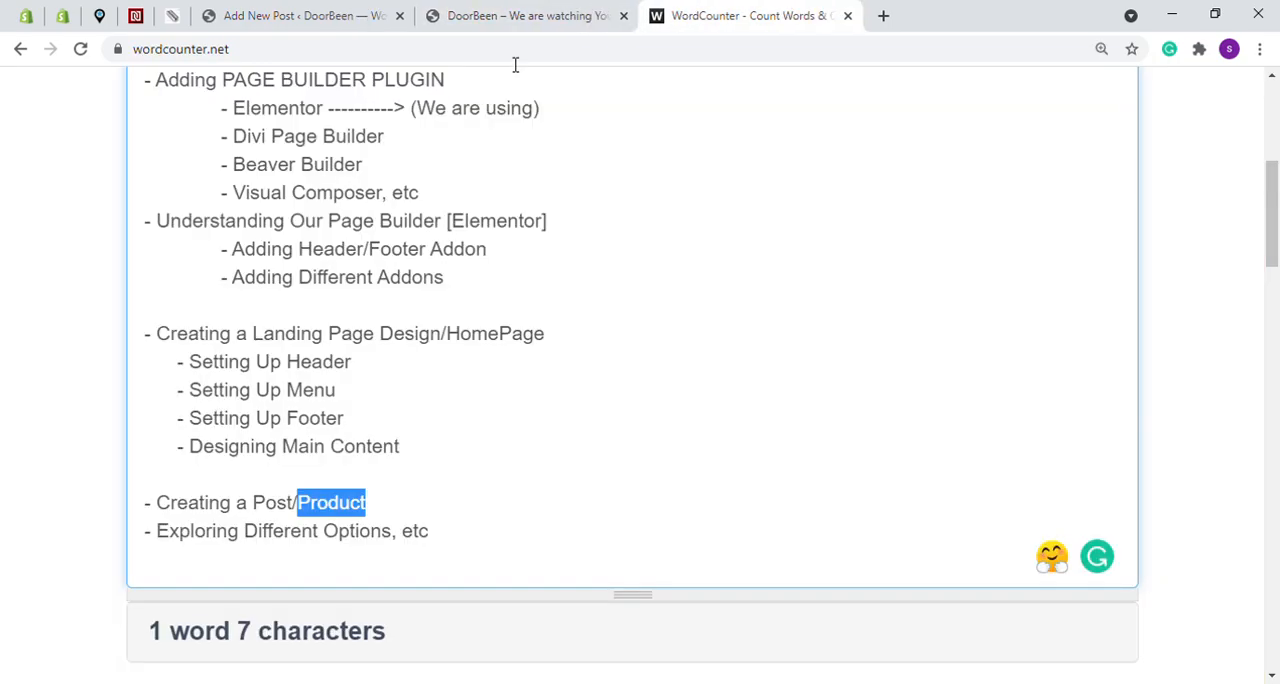
click(387, 505)
drag(386, 510, 298, 505)
click(271, 15)
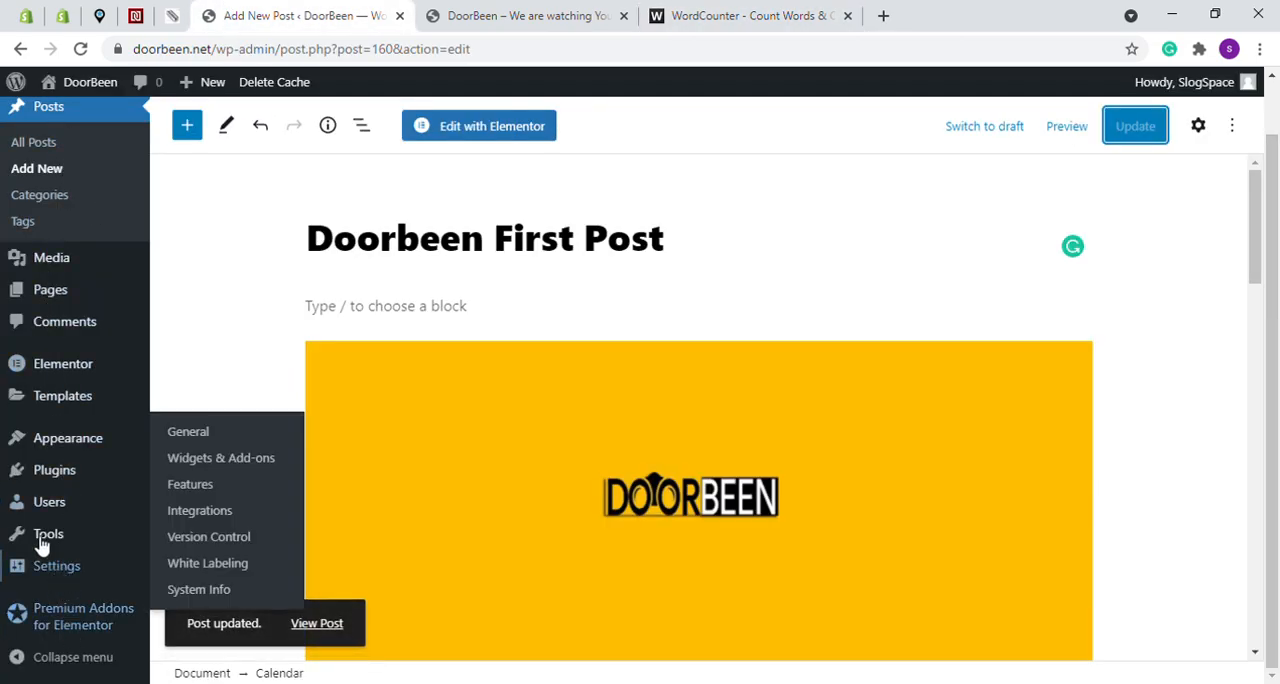
- Search the plugin directory for "woocommerce", then install and activate the WooCommerce plugin by Automattic
click(54, 478)
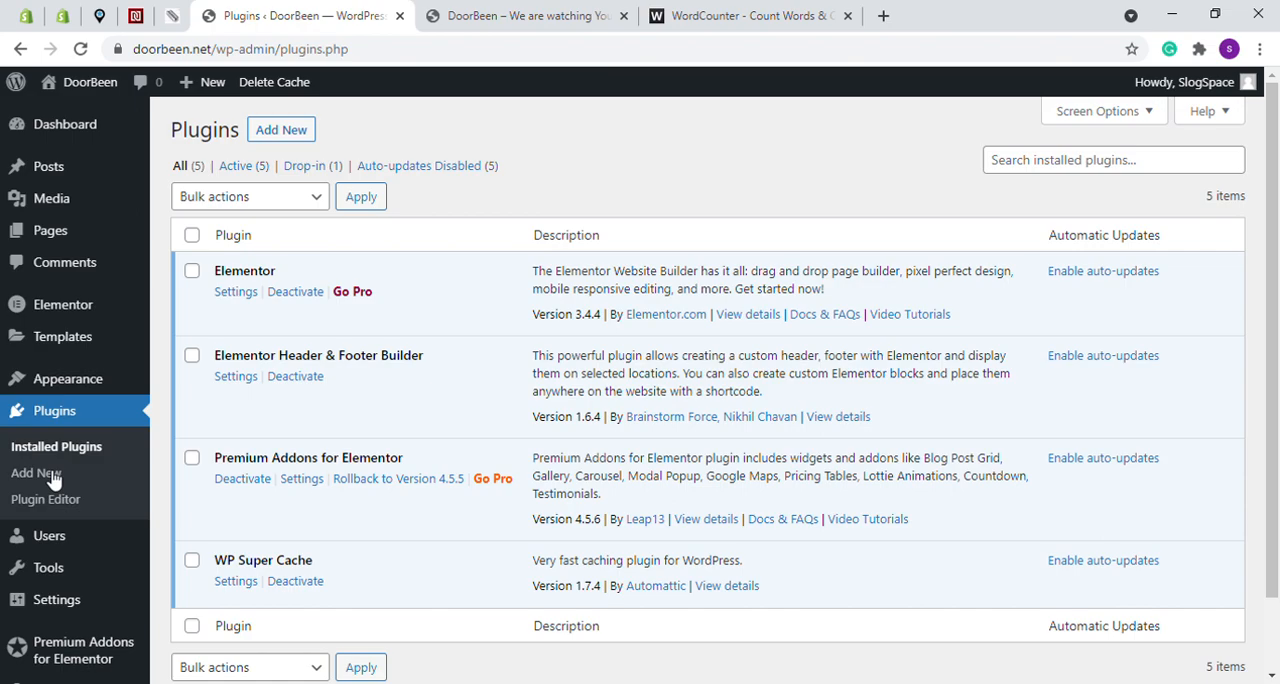
click(290, 136)
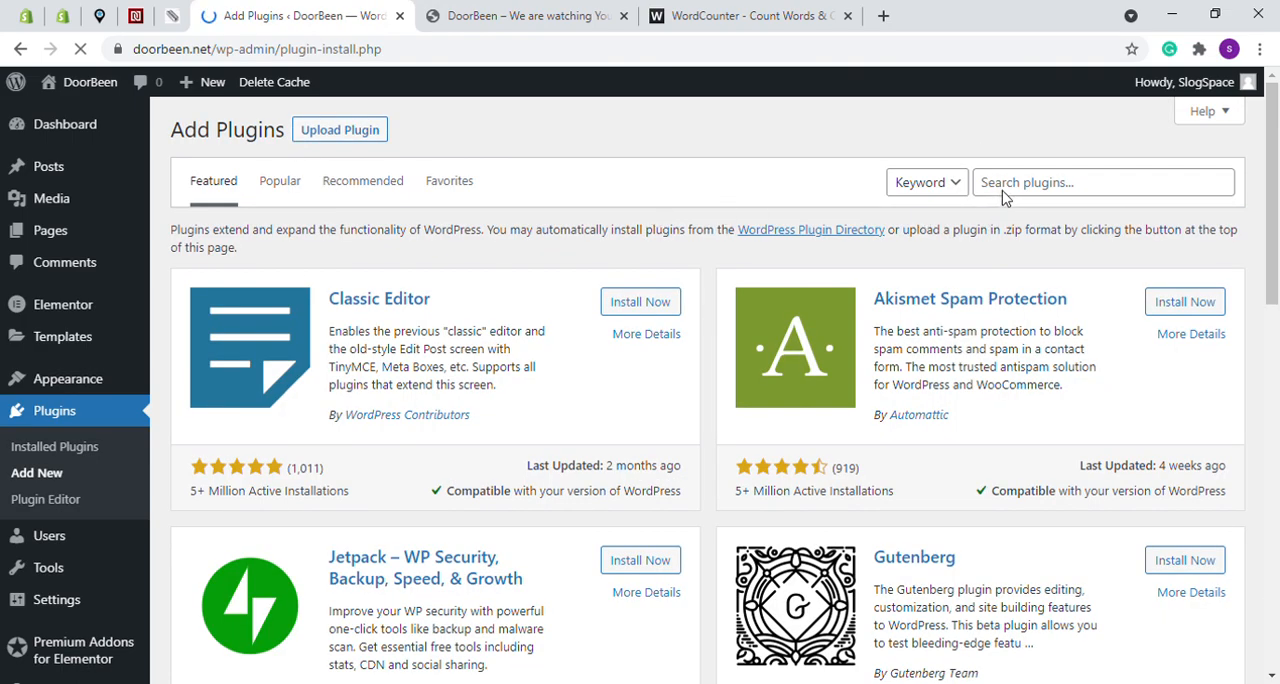
click(1012, 190)
text(woocomm)
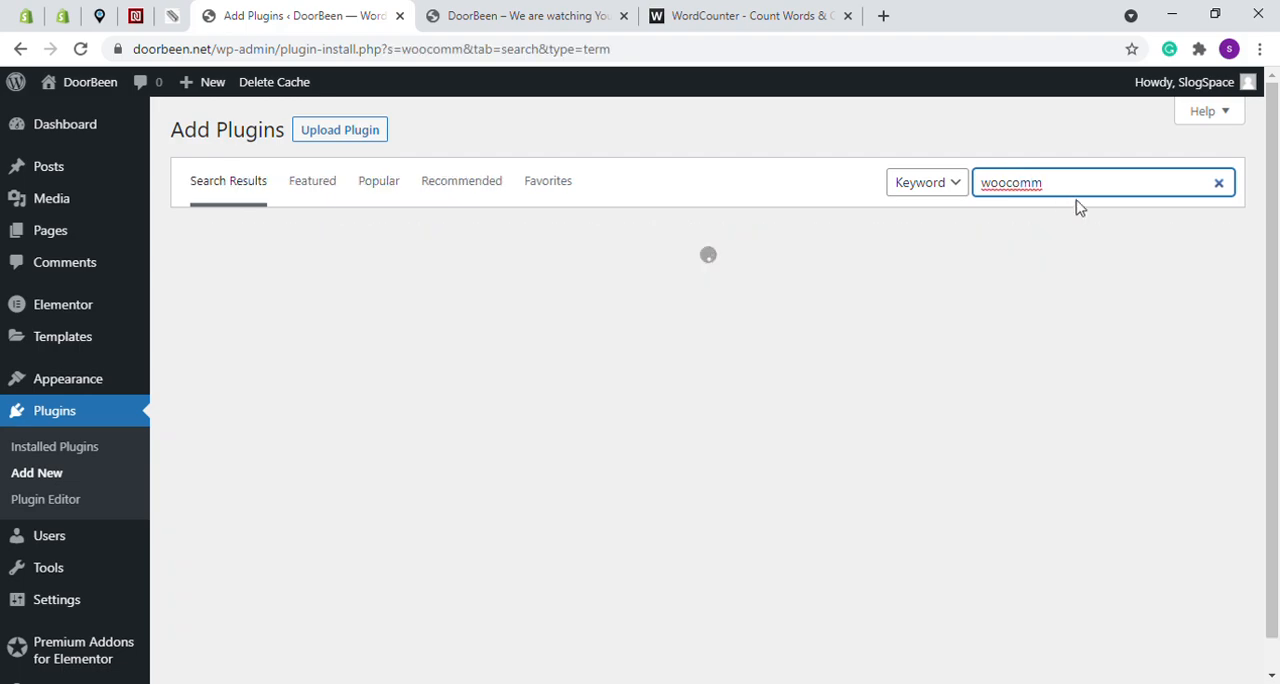
text(erce)
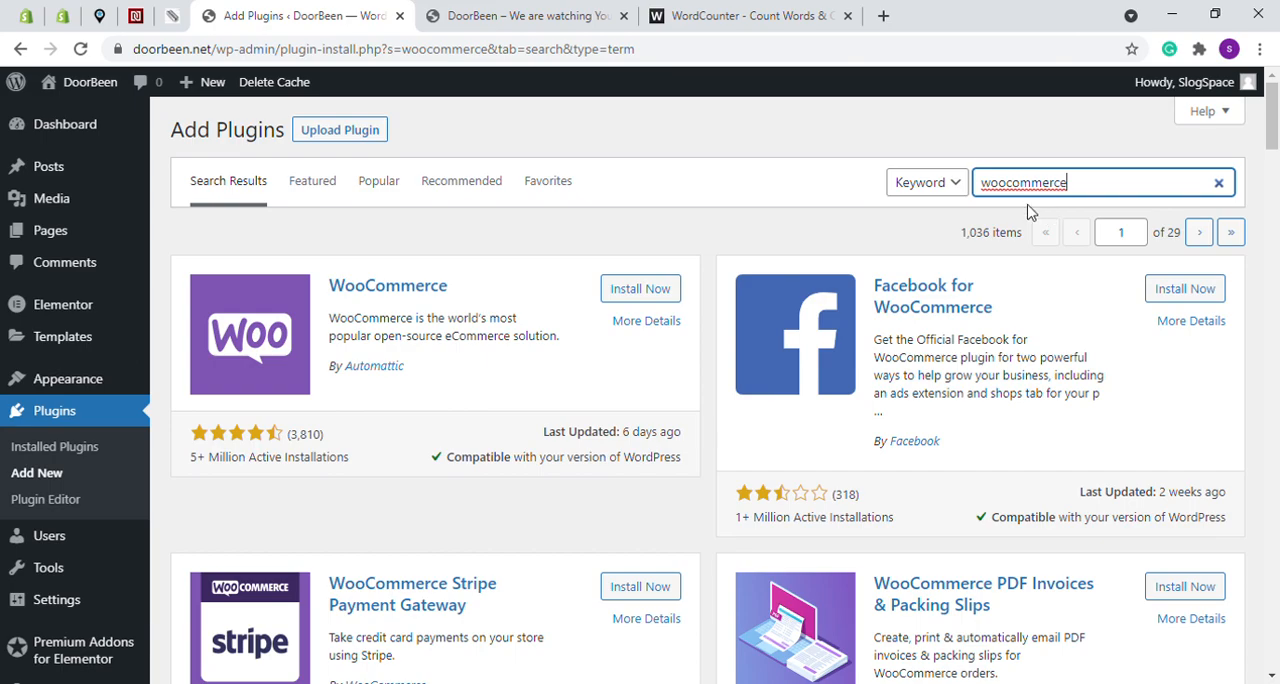
click(654, 290)
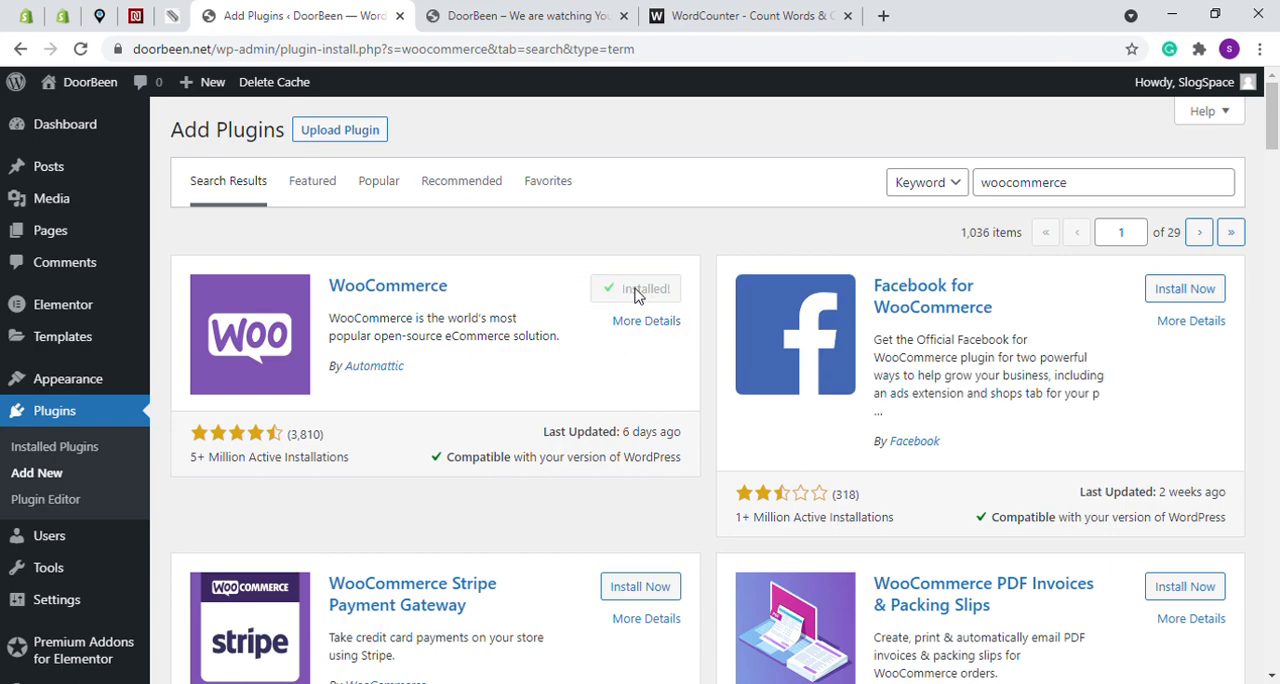
click(664, 290)
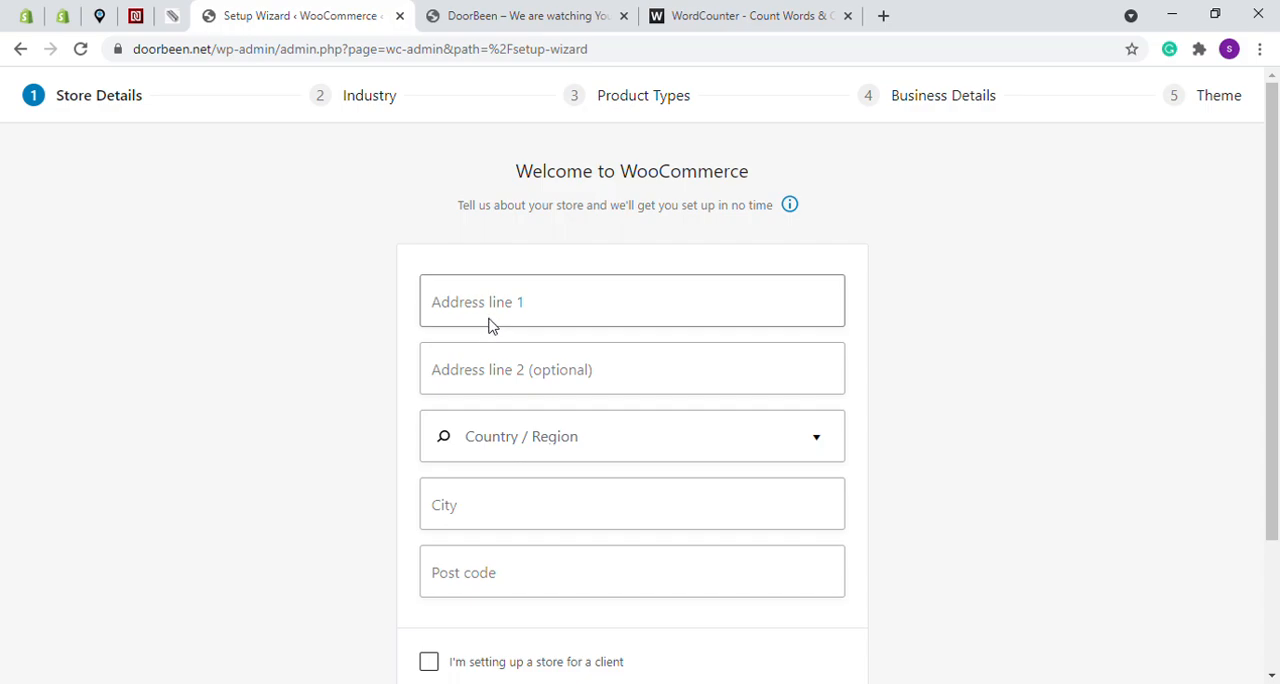
- Skip the WooCommerce store details setup, agree to usage tracking, and dismiss the store welcome introduction
scroll(520, 357, down, 2)
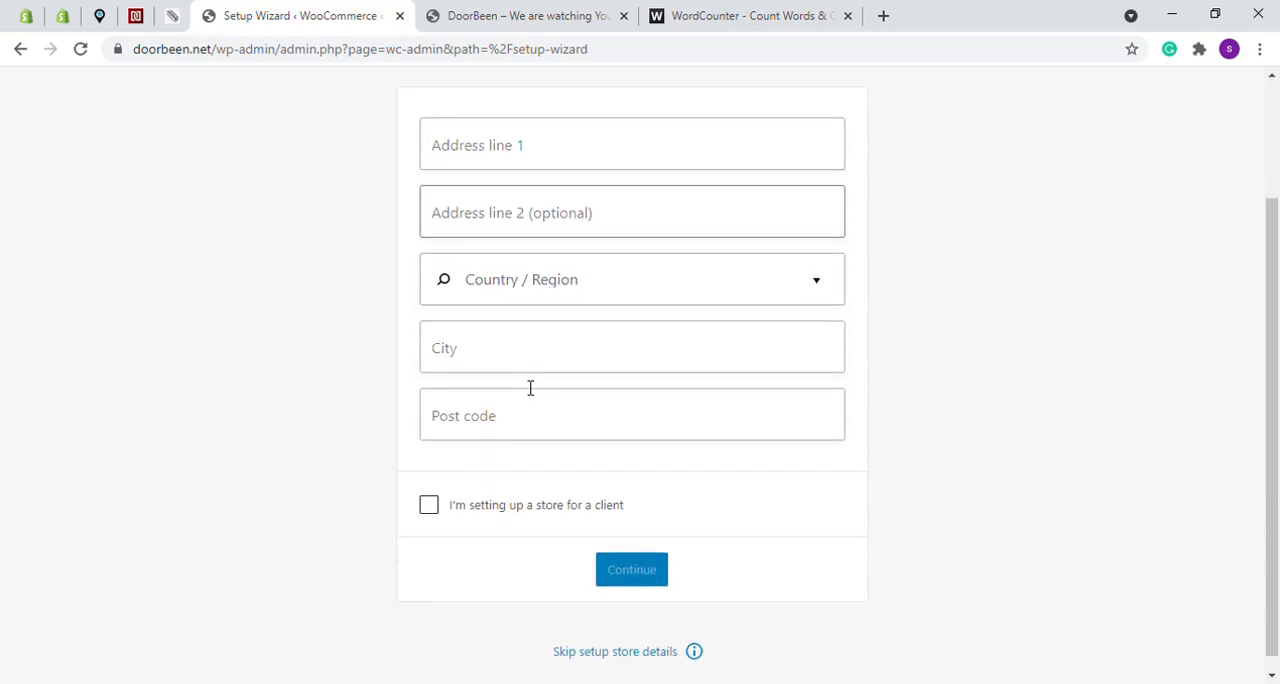
click(616, 656)
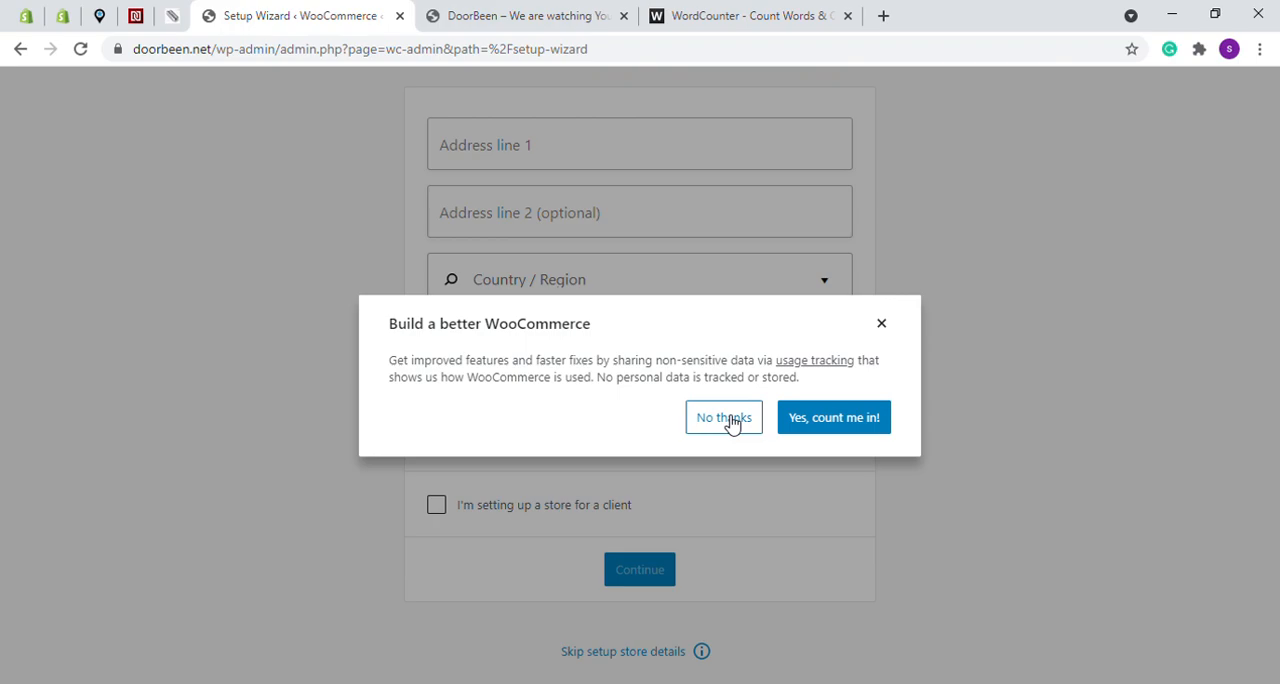
click(828, 420)
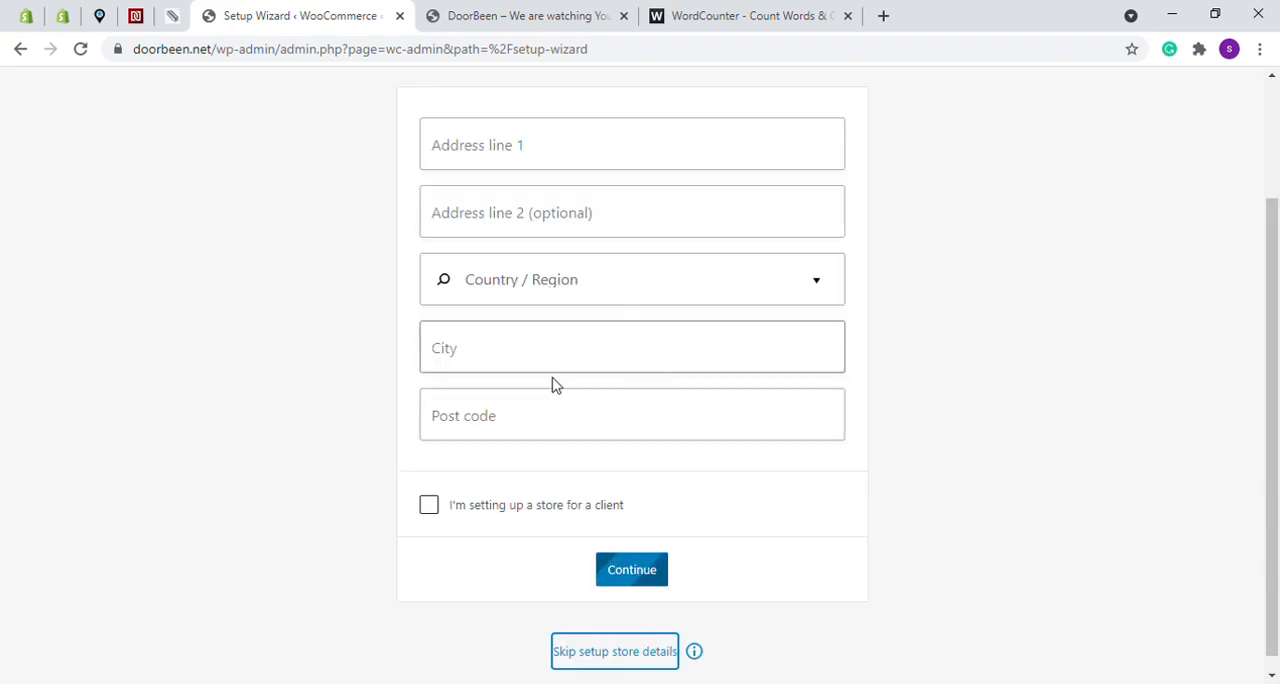
click(641, 572)
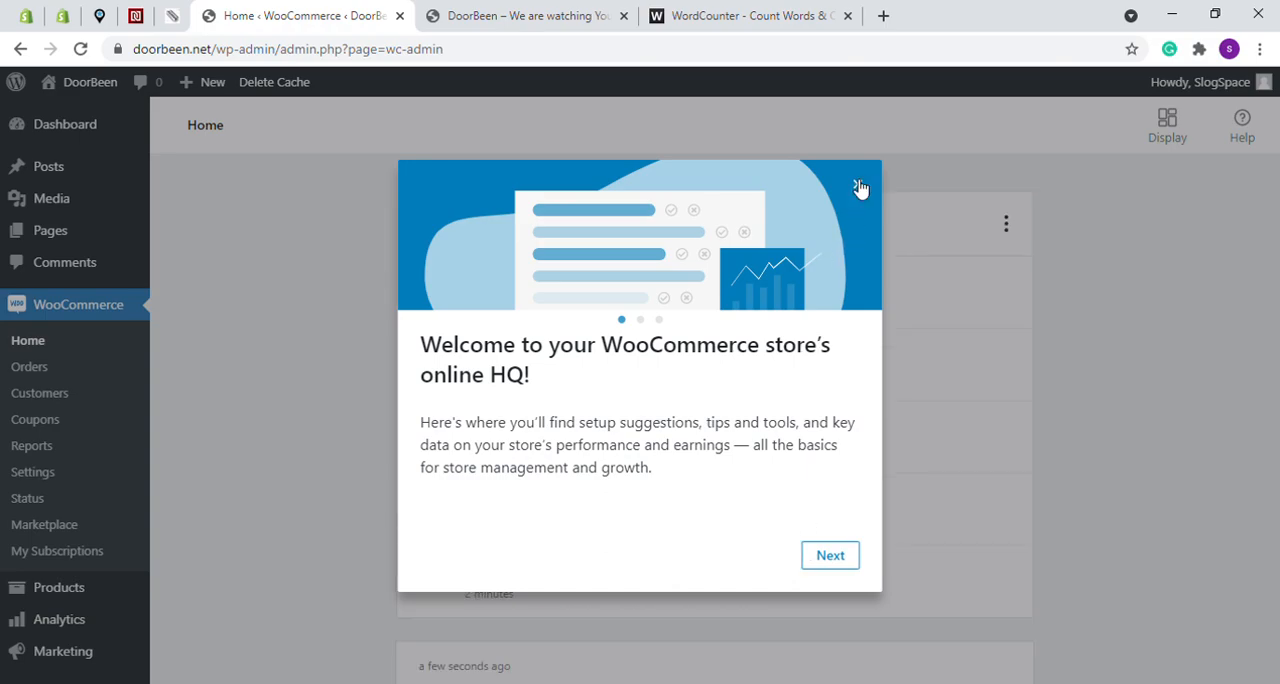
click(860, 189)
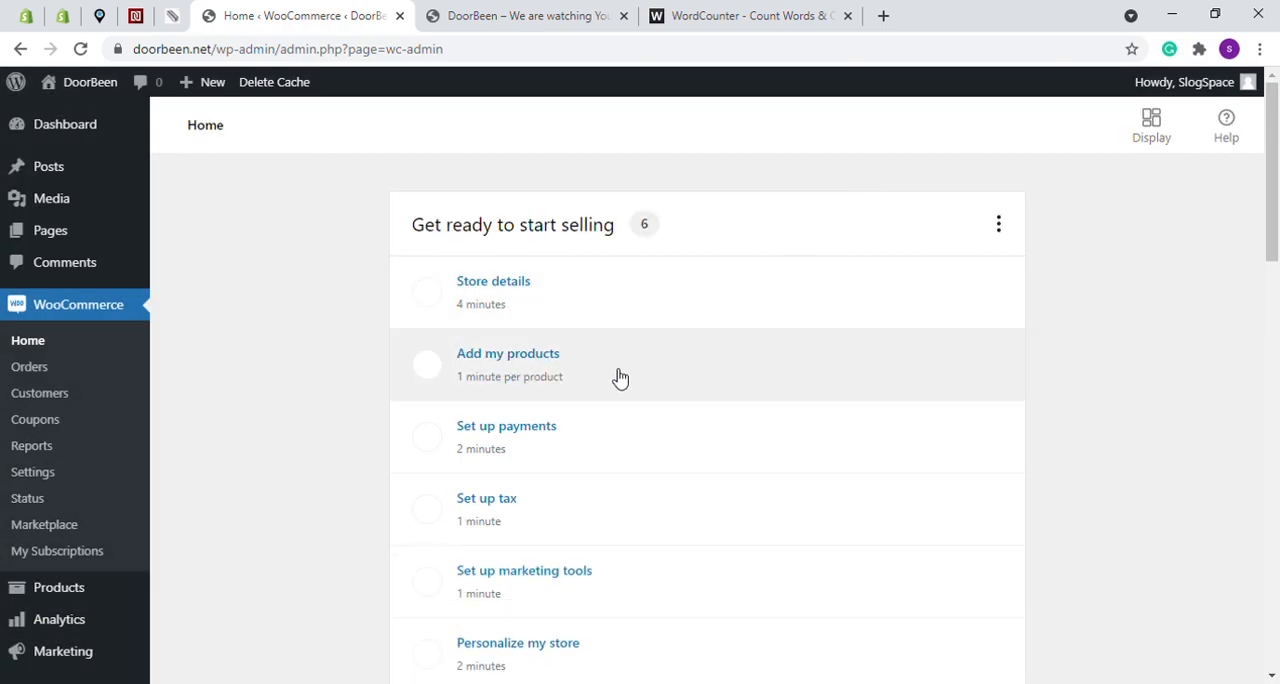
- Examine the WooCommerce home setup tasks and the options under the new Products, Analytics and Marketing entries
scroll(618, 287, down, 4)
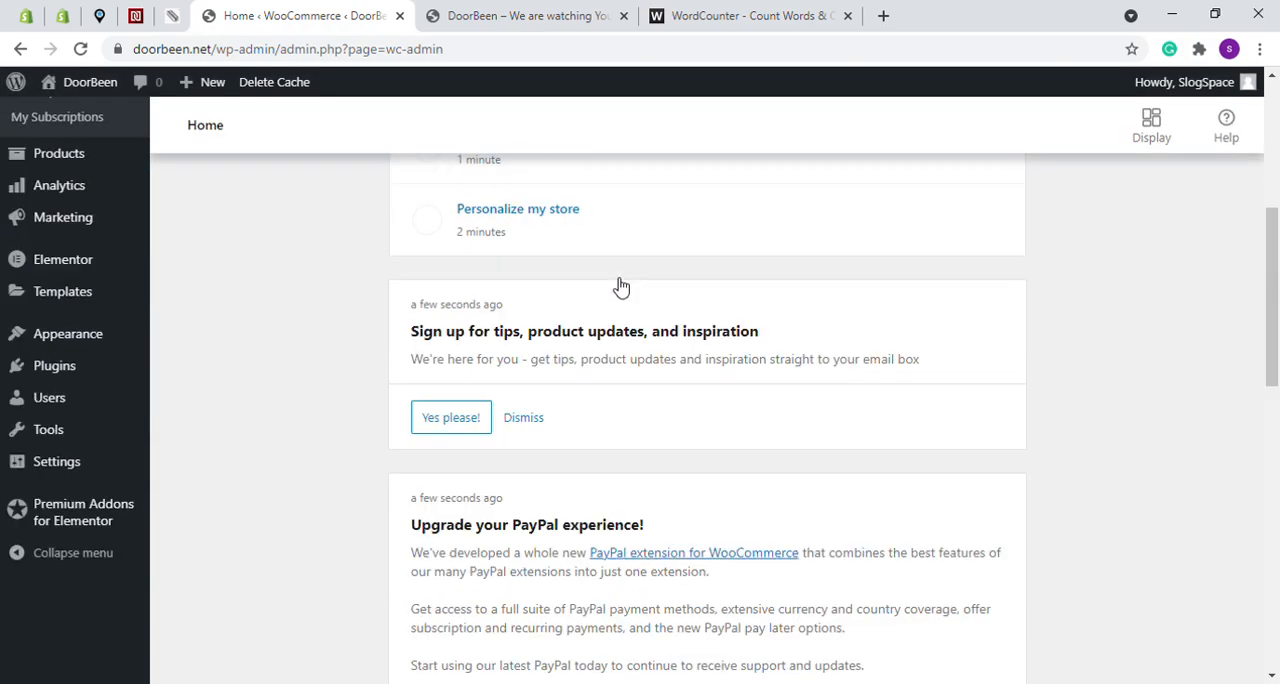
scroll(560, 300, down, 4)
scroll(531, 329, up, 7)
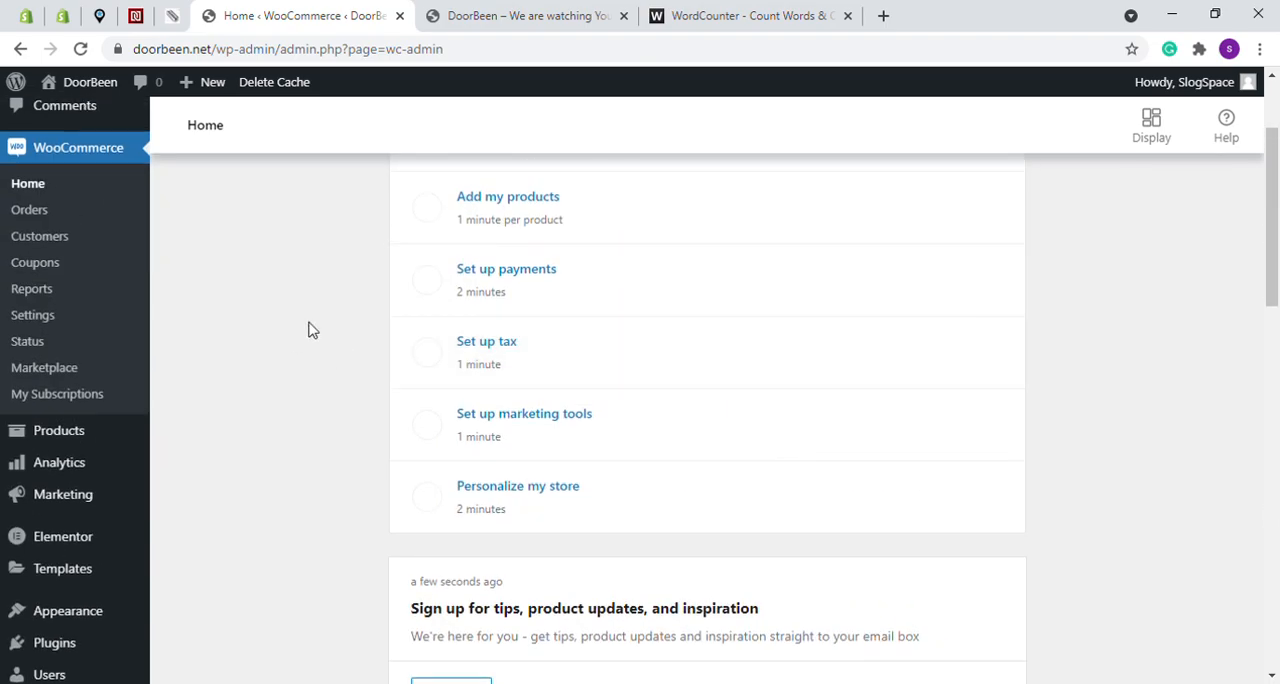
scroll(45, 165, up, 3)
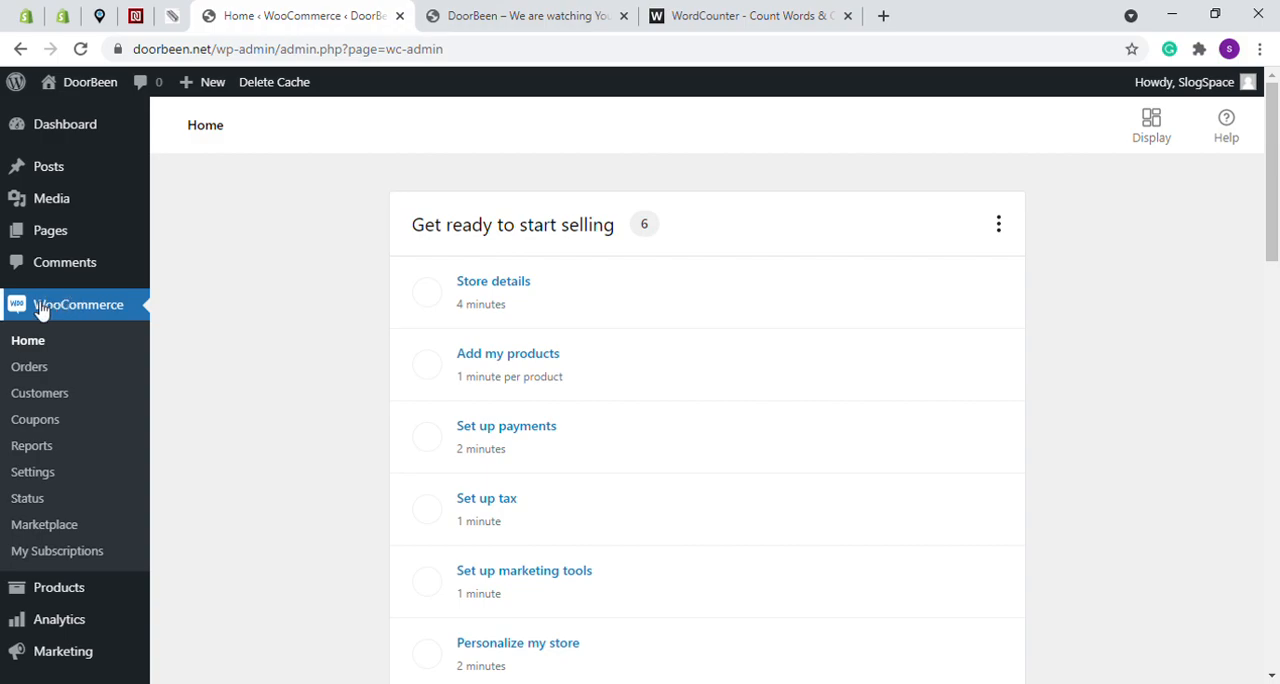
mouse_move(27, 598)
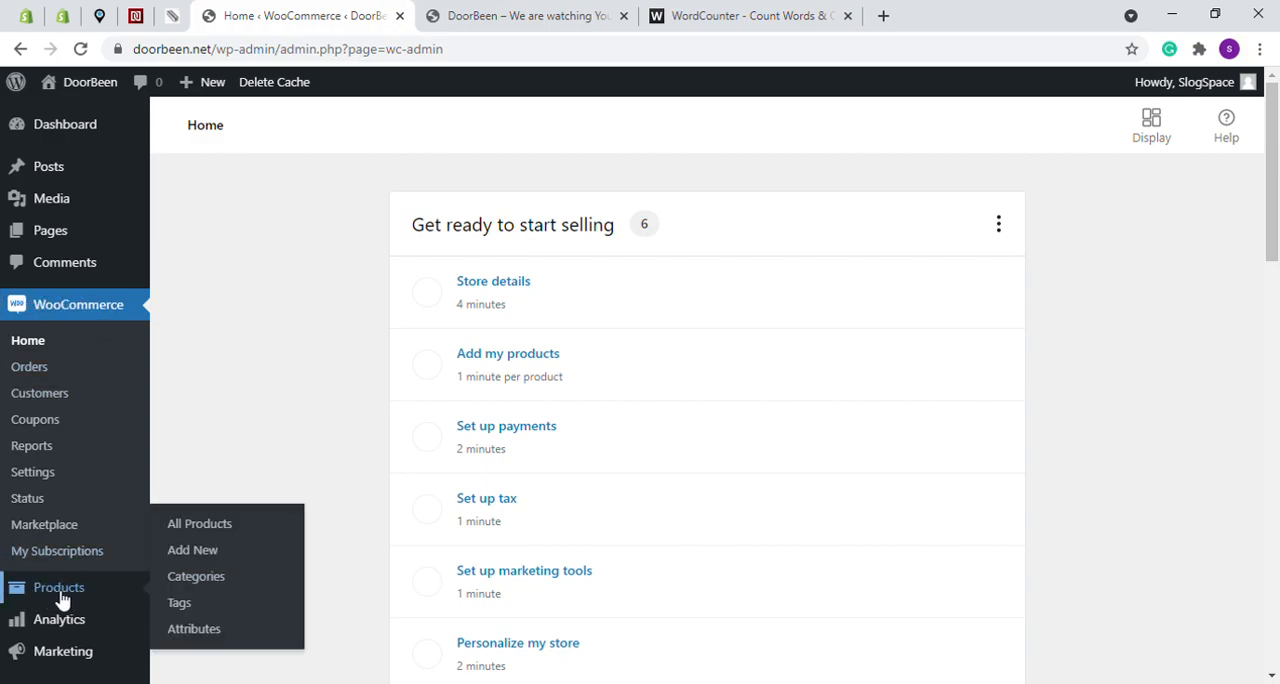
mouse_move(77, 611)
scroll(60, 620, down, 2)
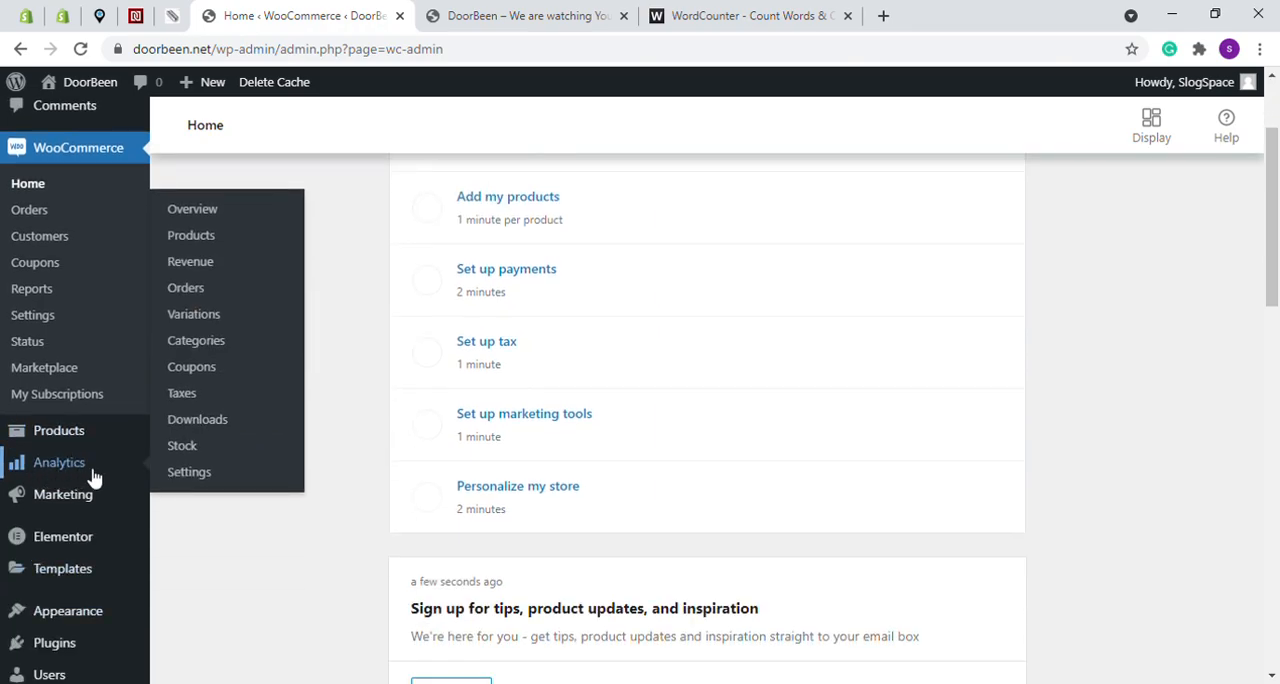
mouse_move(26, 508)
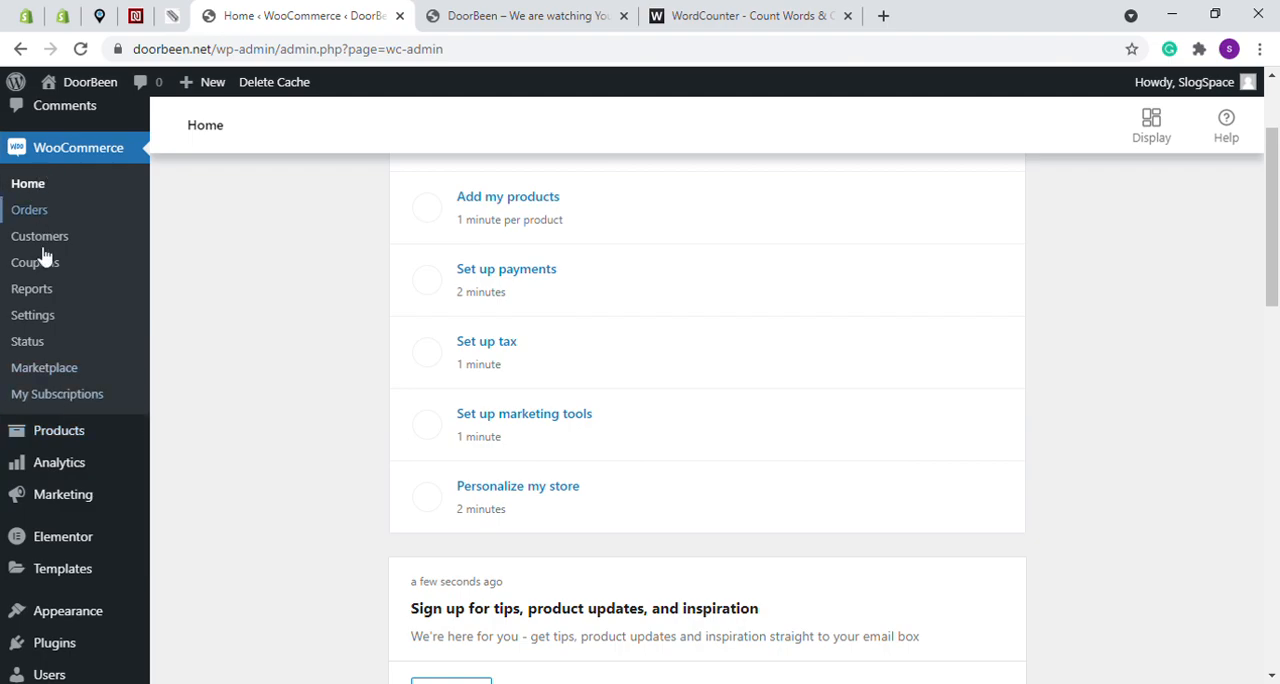
mouse_move(54, 437)
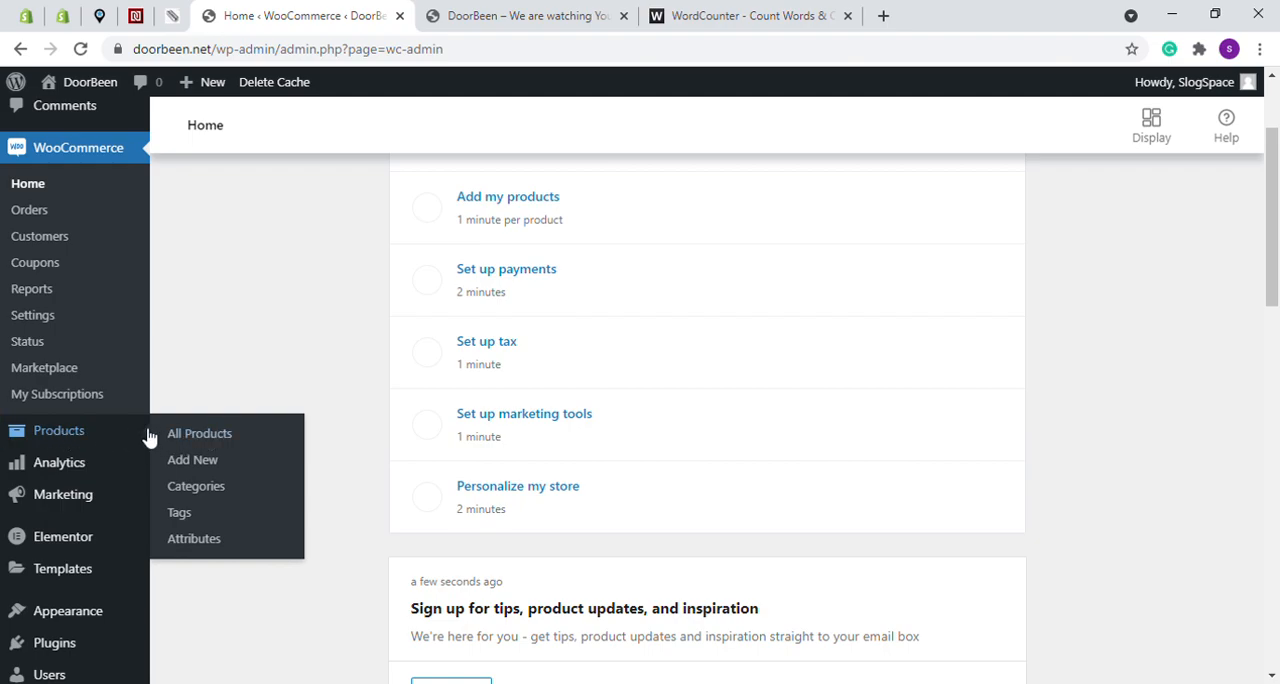
- Go to the store's product list and start creating a new product
click(62, 437)
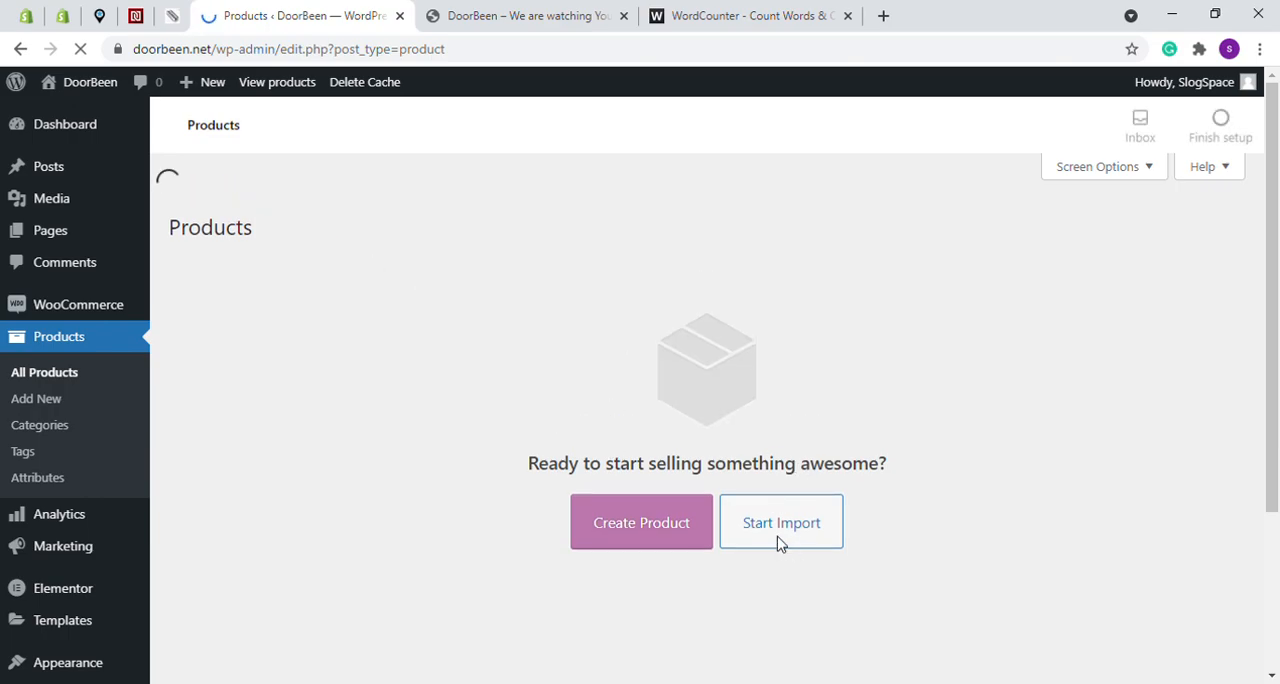
scroll(700, 530, down, 2)
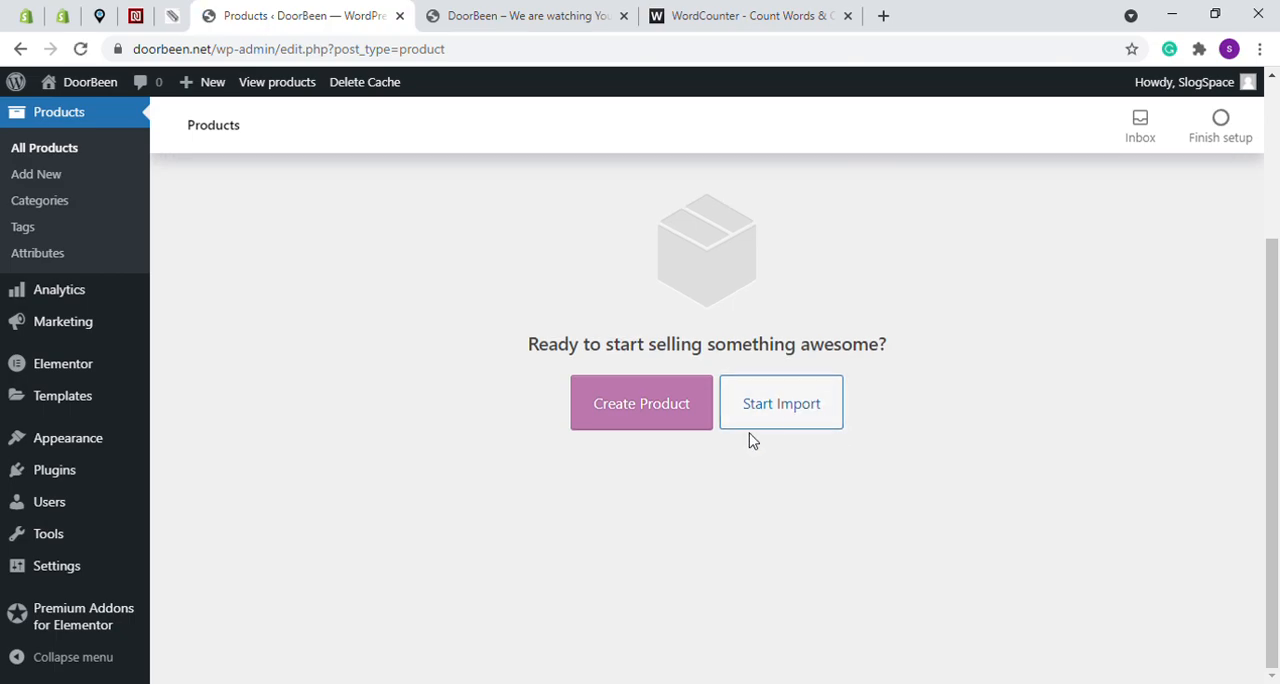
scroll(822, 433, up, 2)
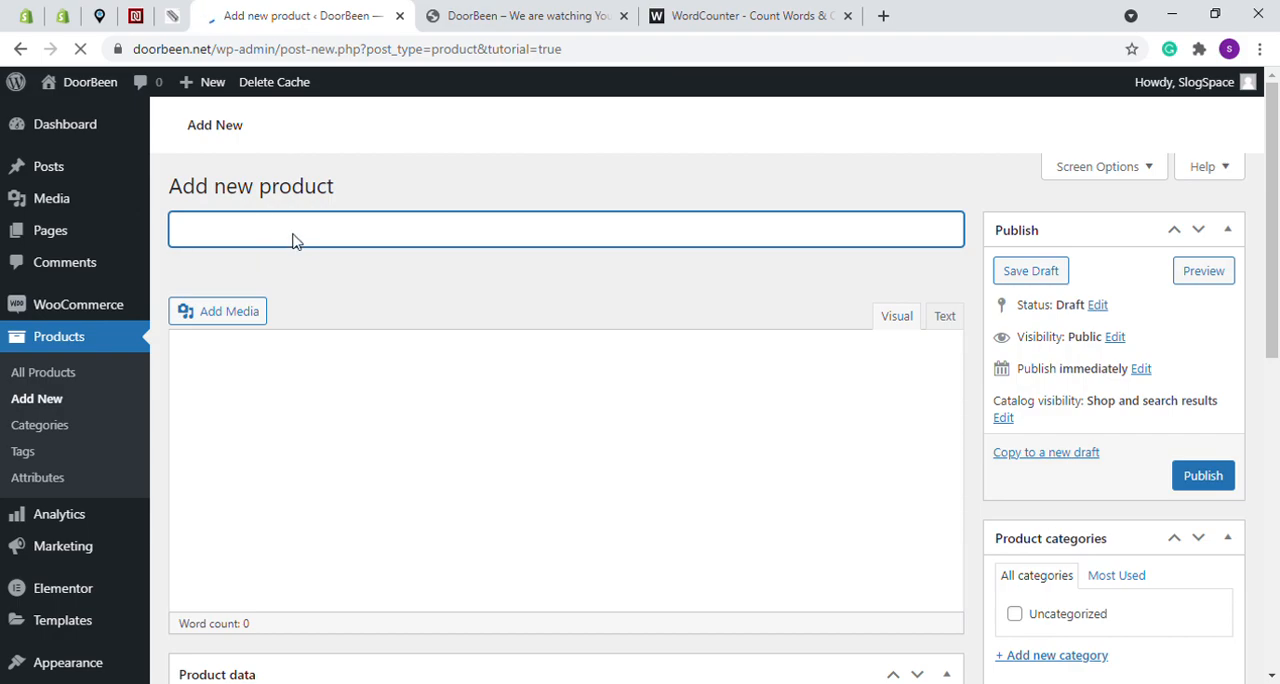
- Name the new product "Doorbean Camera"
click(317, 274)
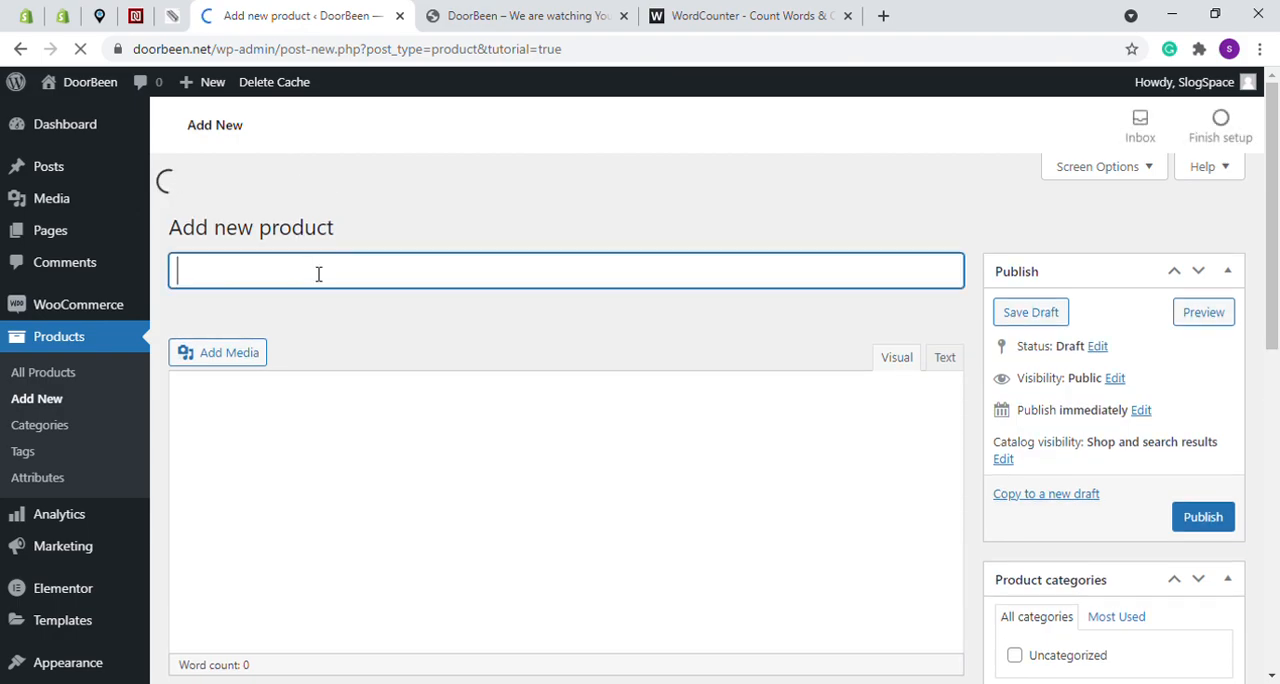
text(Dooo)
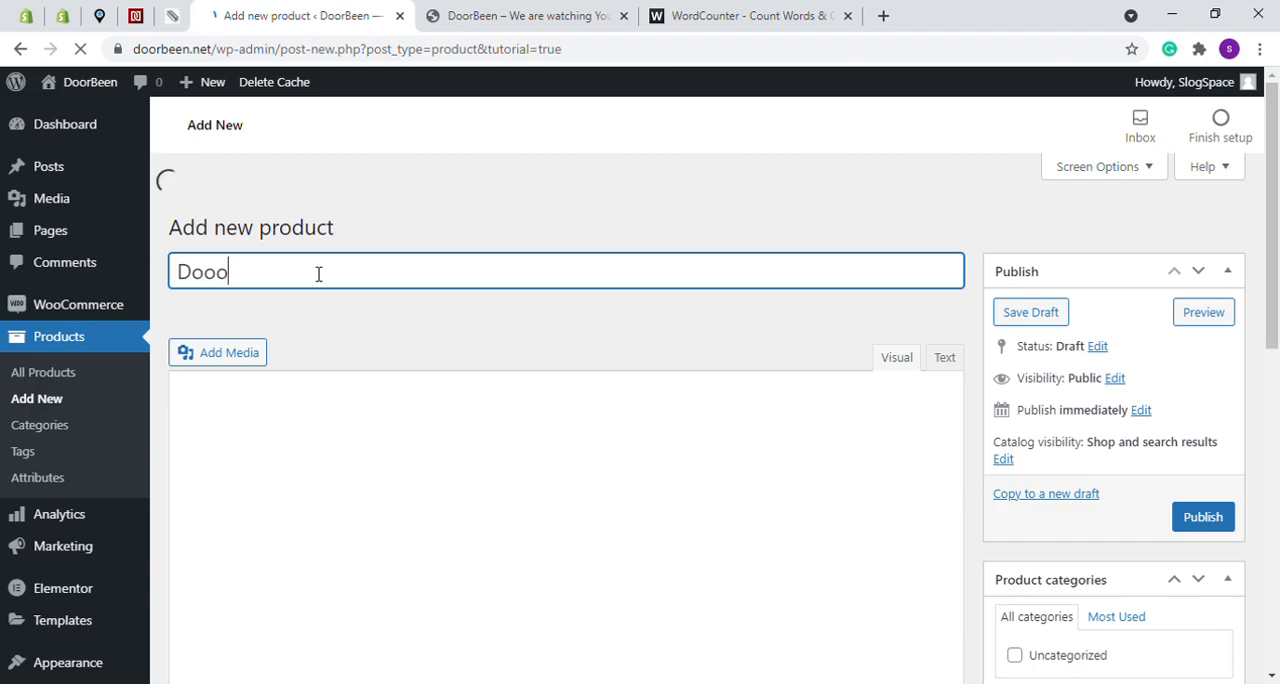
key(BackSpace)
text(r)
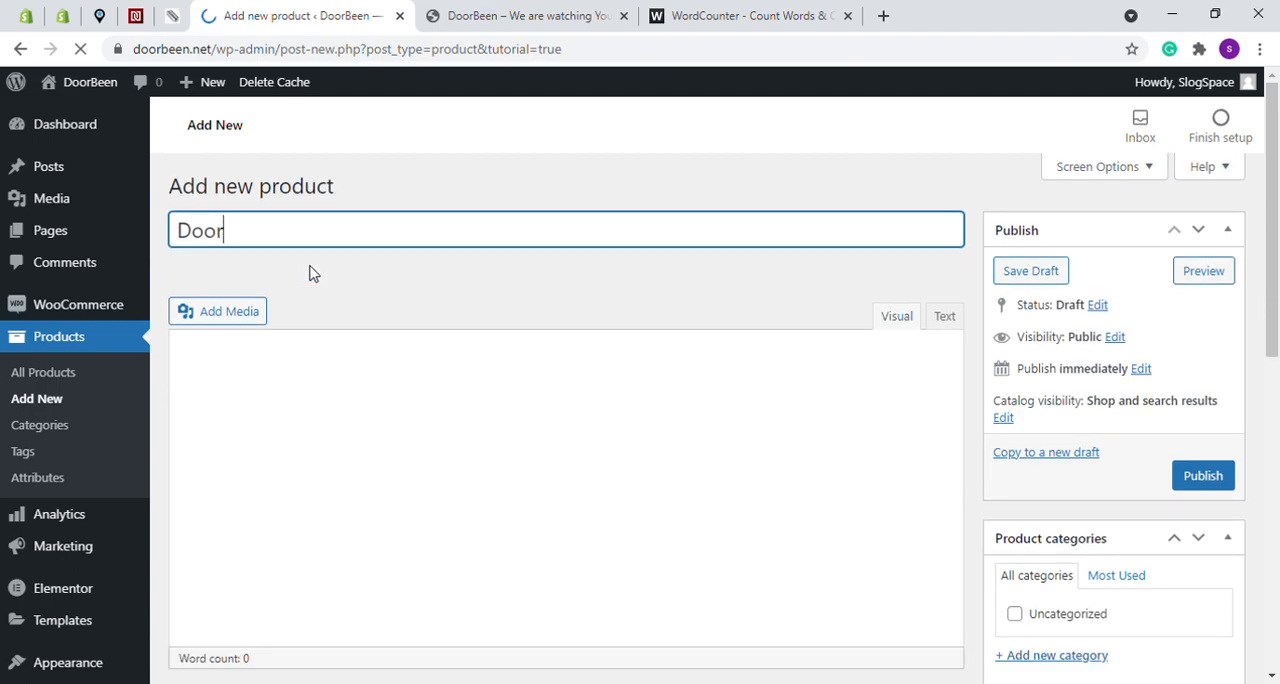
text(ben)
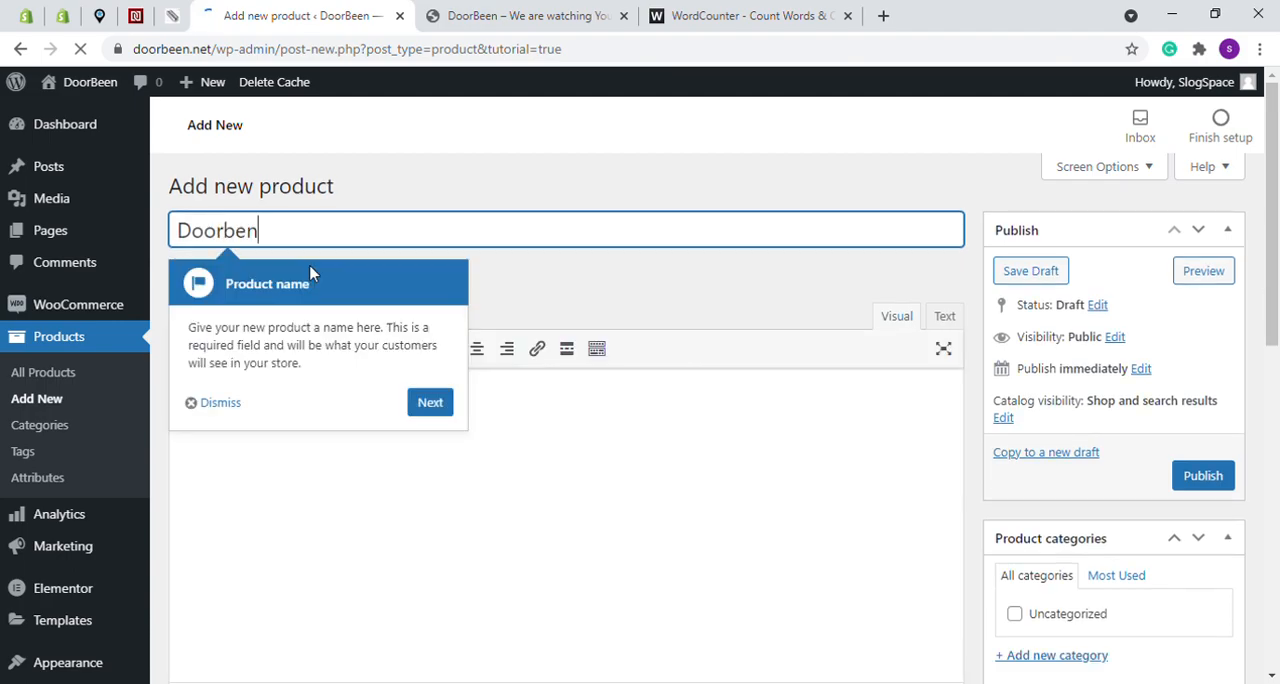
key(BackSpace)
text(an Came)
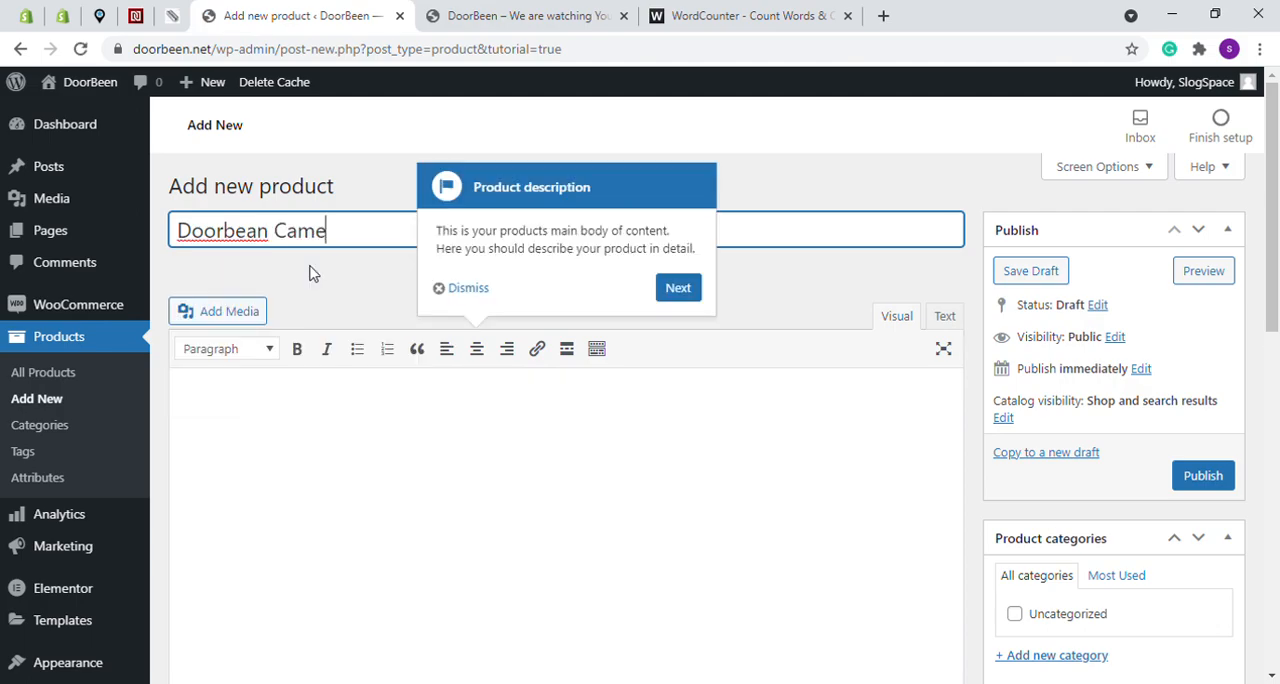
text(ra)
- Go through the product setup tips, from product description and product type to categories and publishing, and finish the guide
click(679, 289)
click(656, 435)
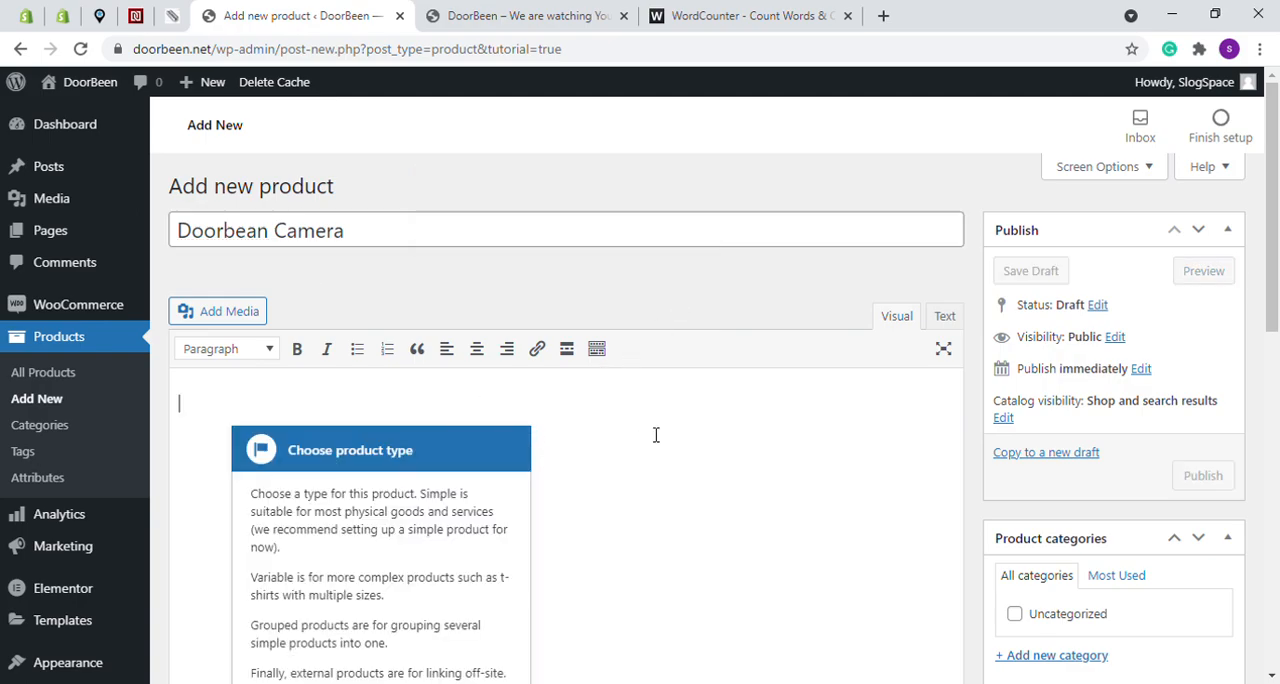
scroll(645, 436, down, 2)
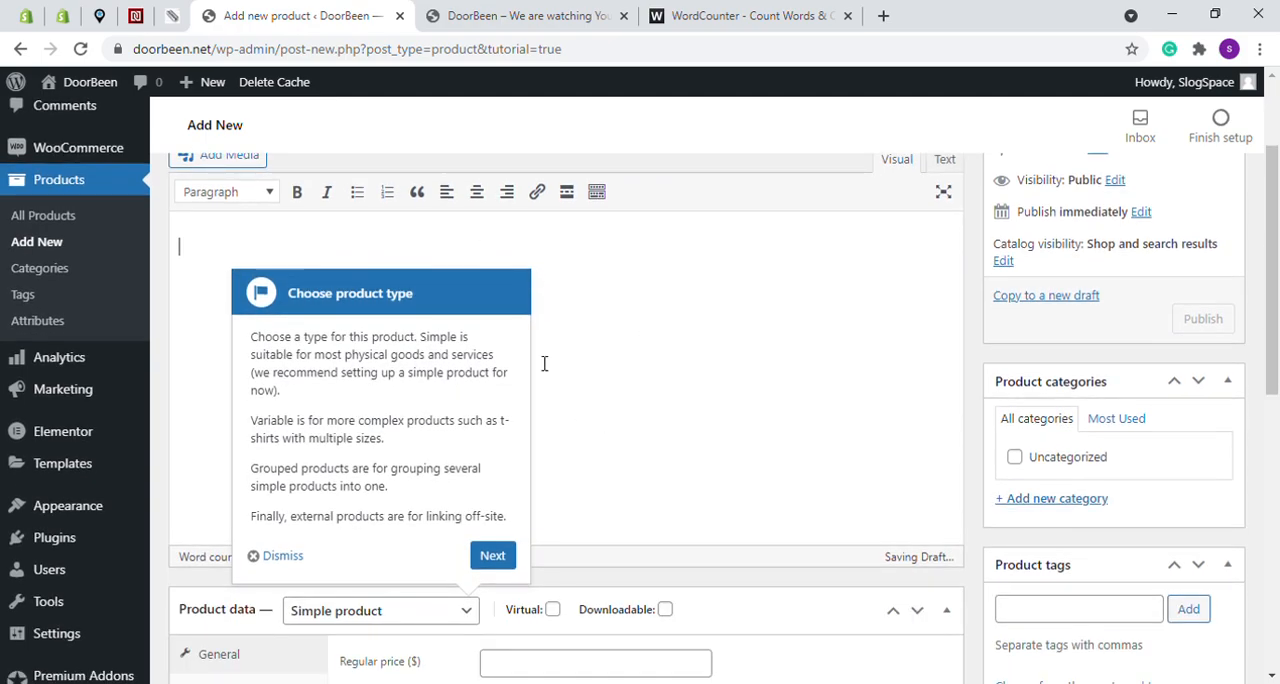
click(492, 556)
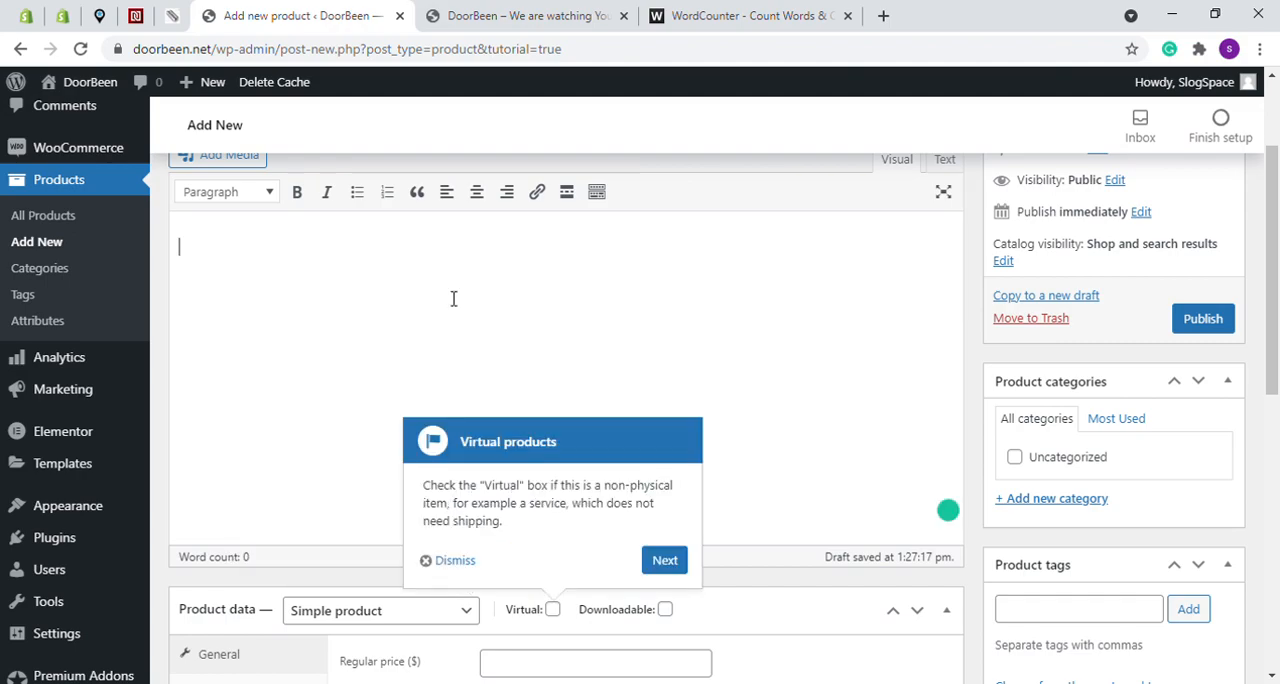
scroll(380, 298, down, 3)
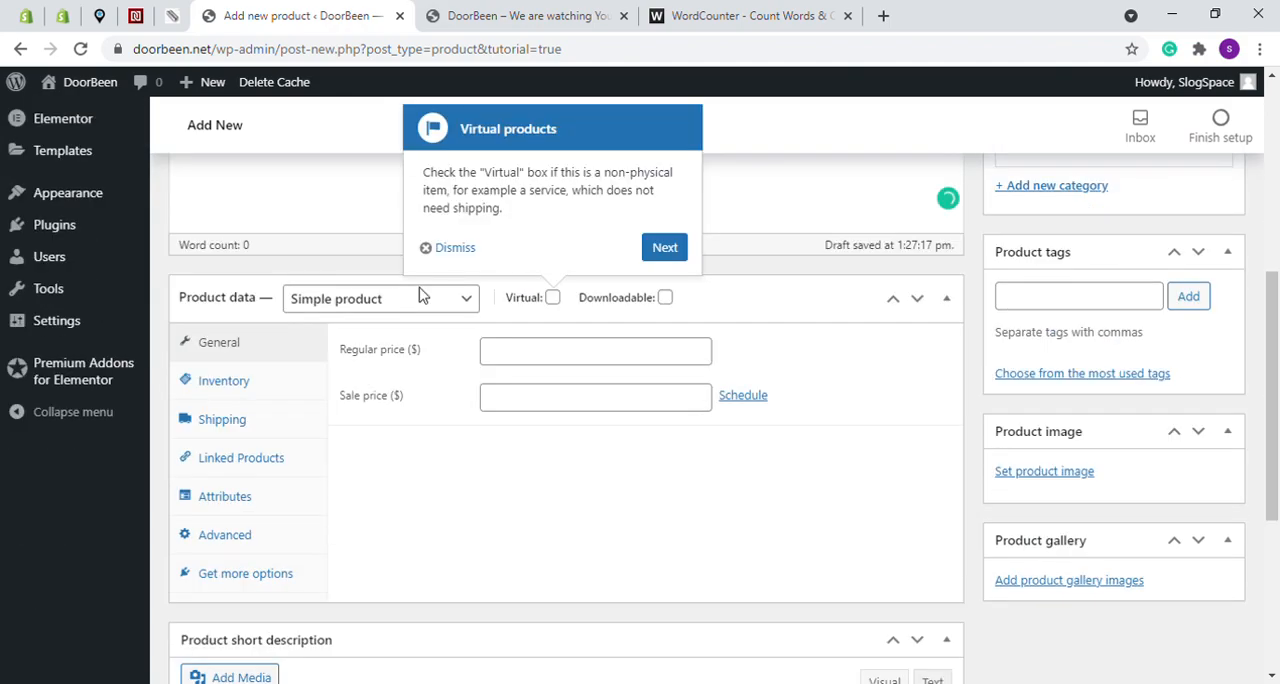
click(664, 248)
click(777, 405)
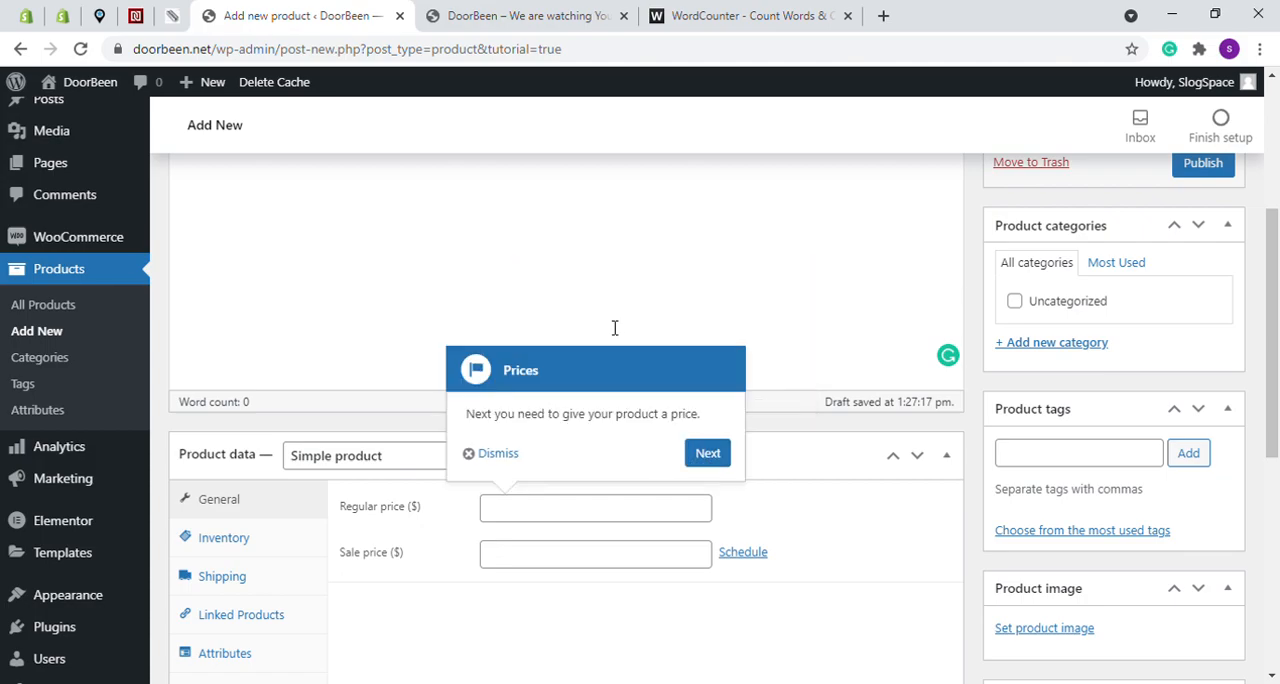
click(712, 458)
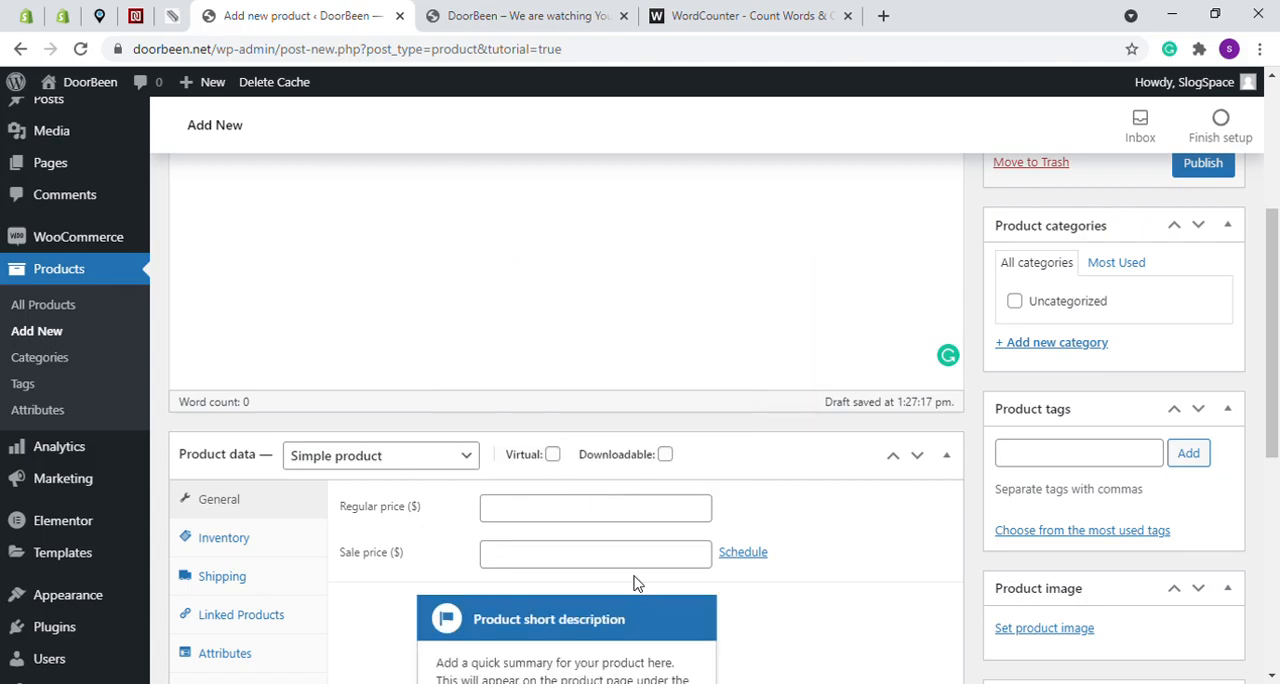
click(678, 580)
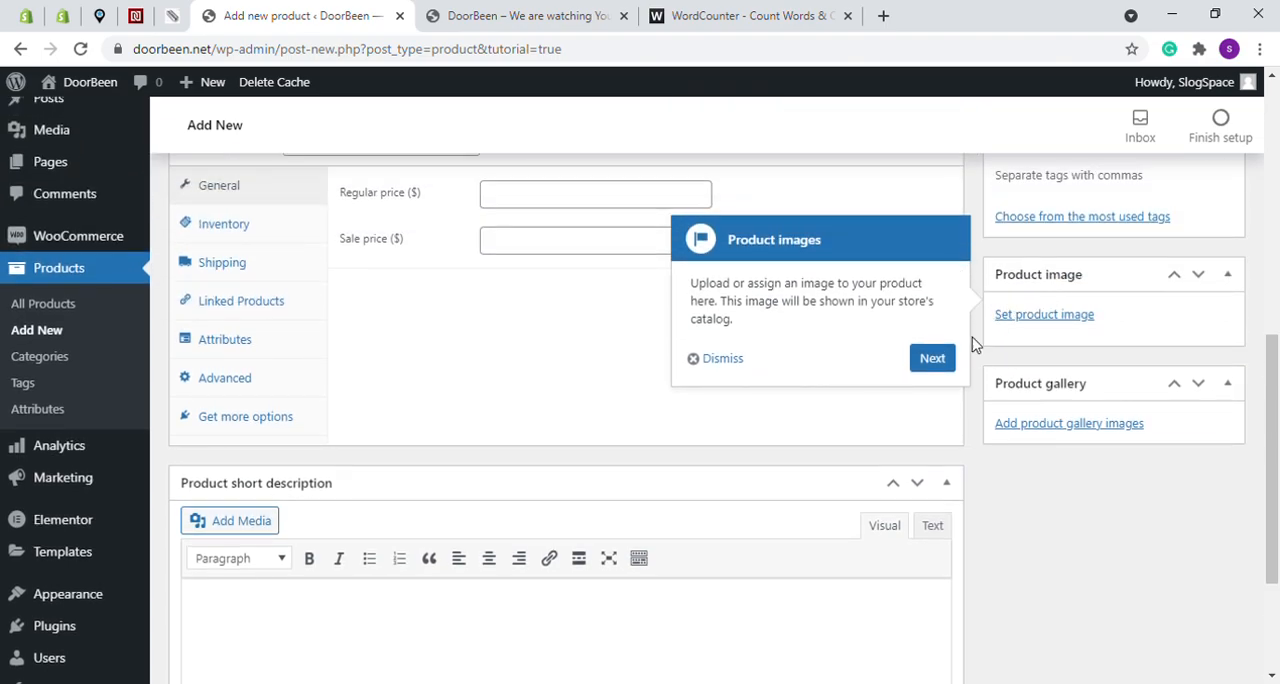
click(938, 359)
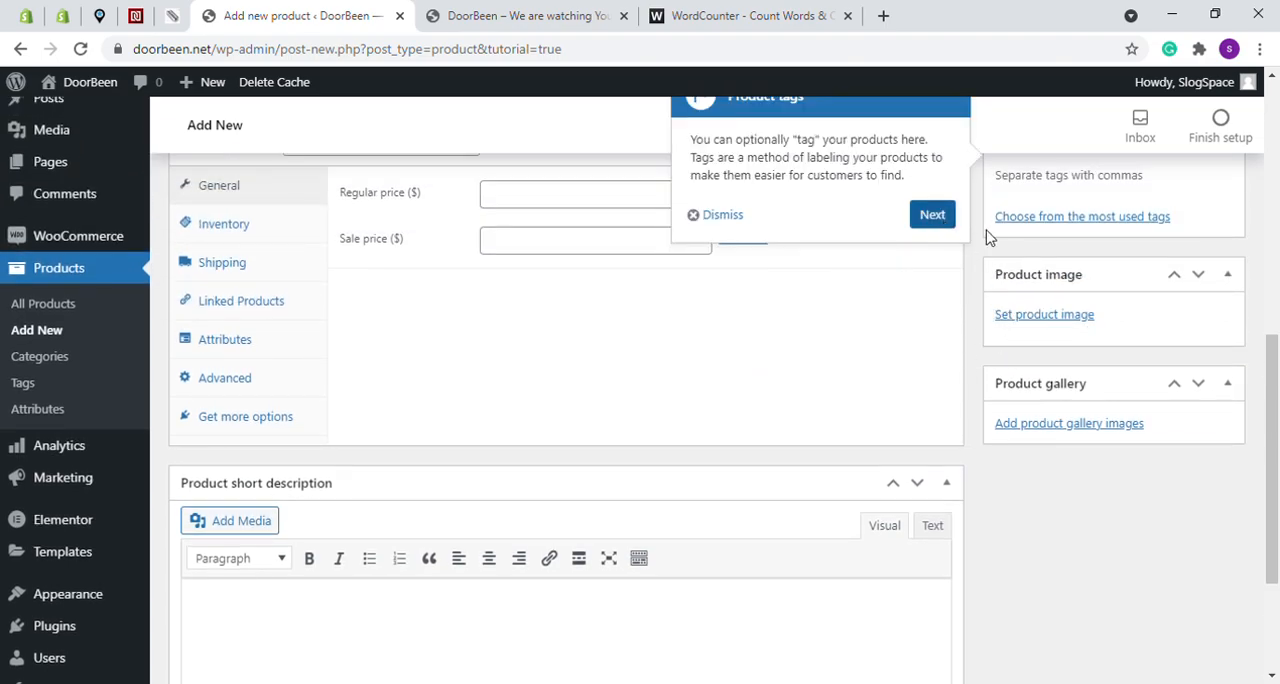
click(932, 529)
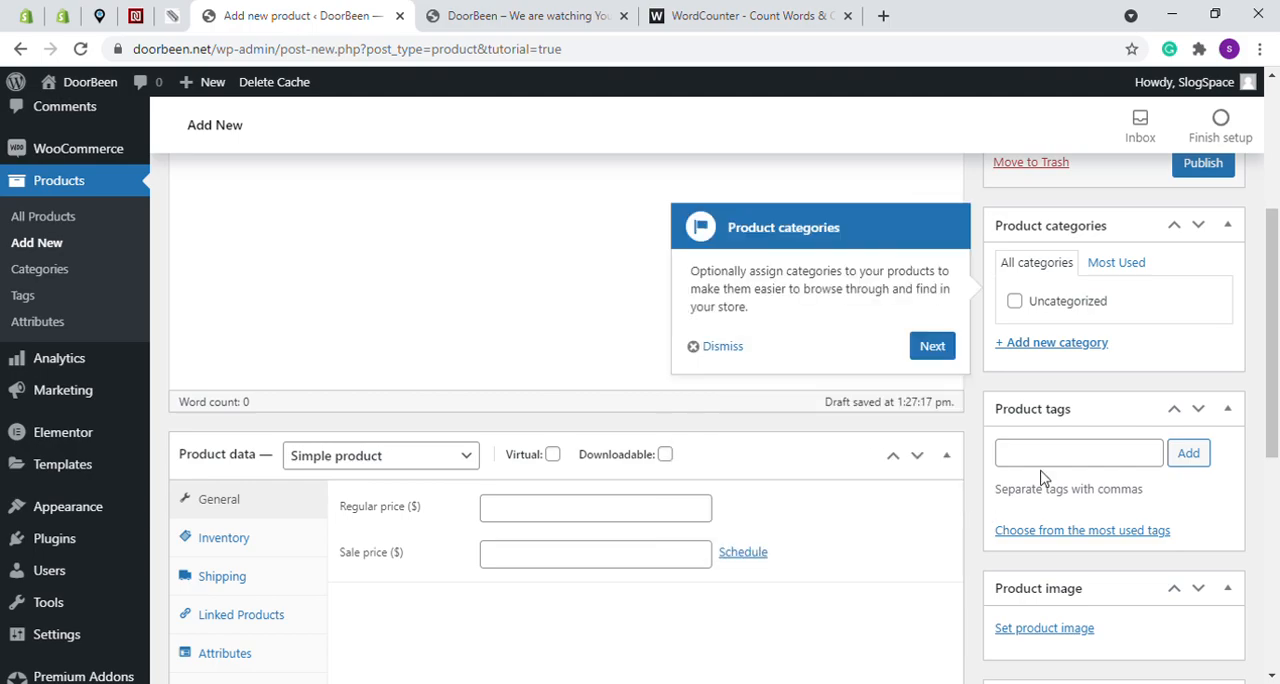
click(950, 346)
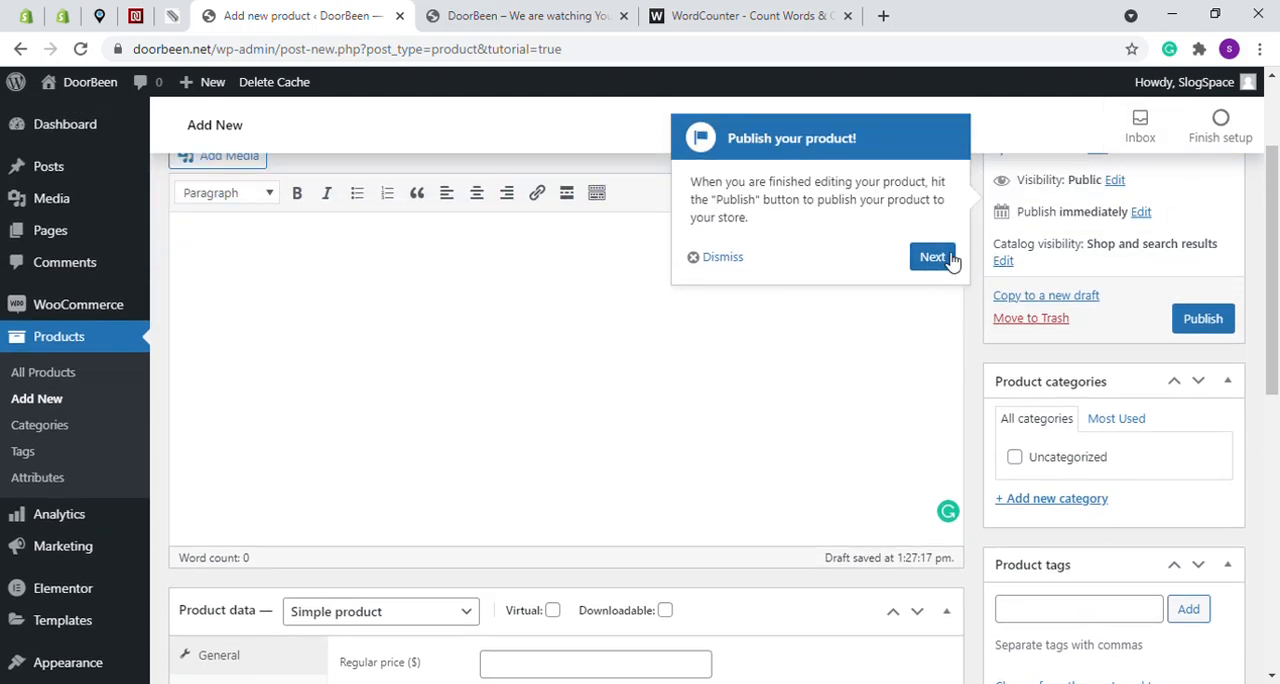
click(950, 260)
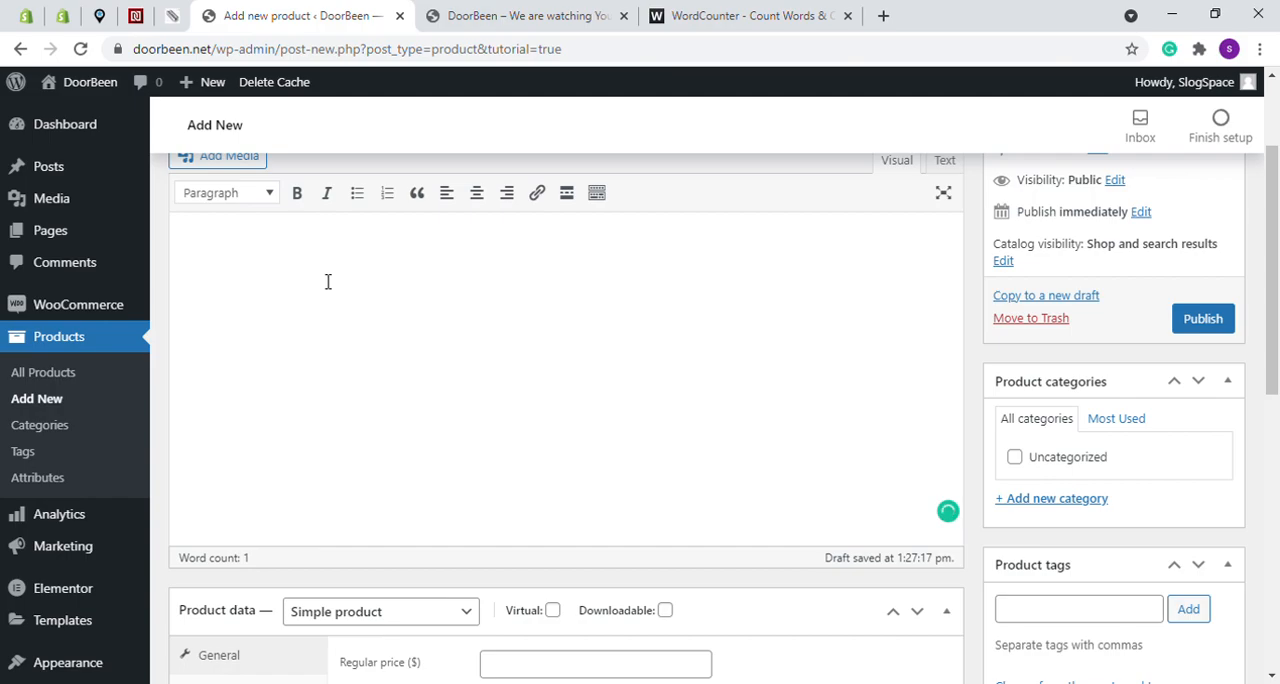
- Copy the product name "Doorbean Camera" into the main product description
scroll(327, 281, up, 2)
triple_click(321, 229)
key(ctrl+c)
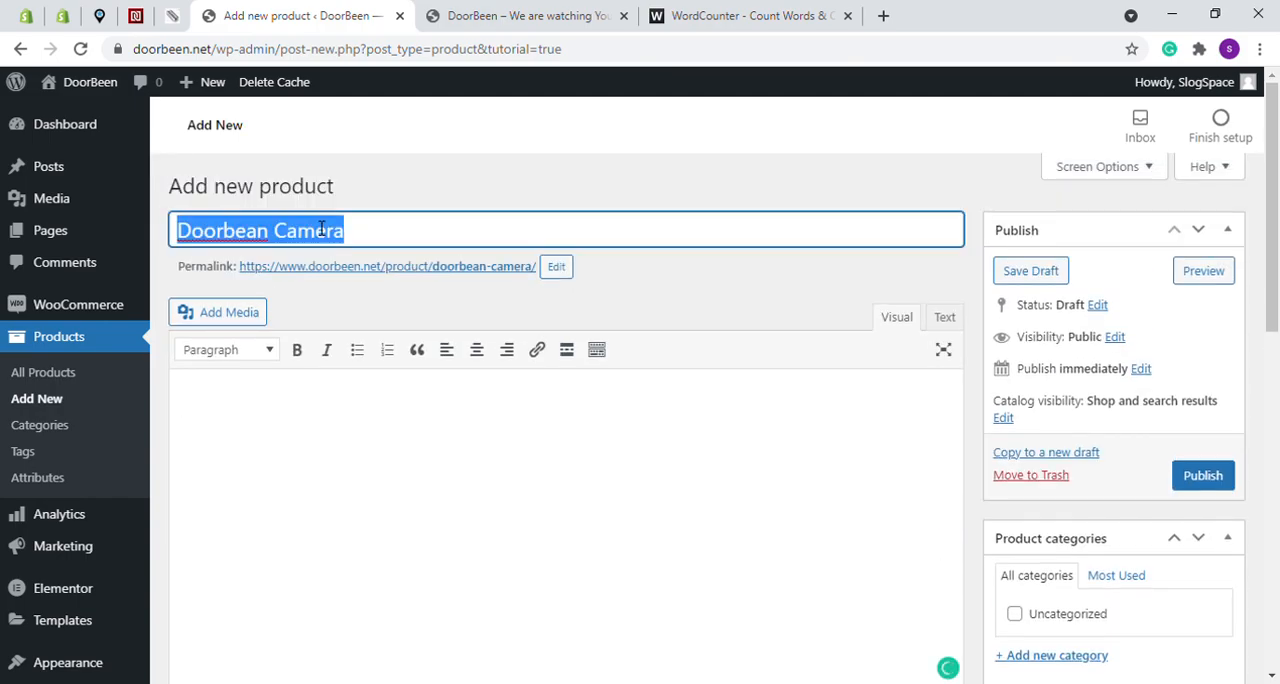
click(308, 428)
key(ctrl+v)
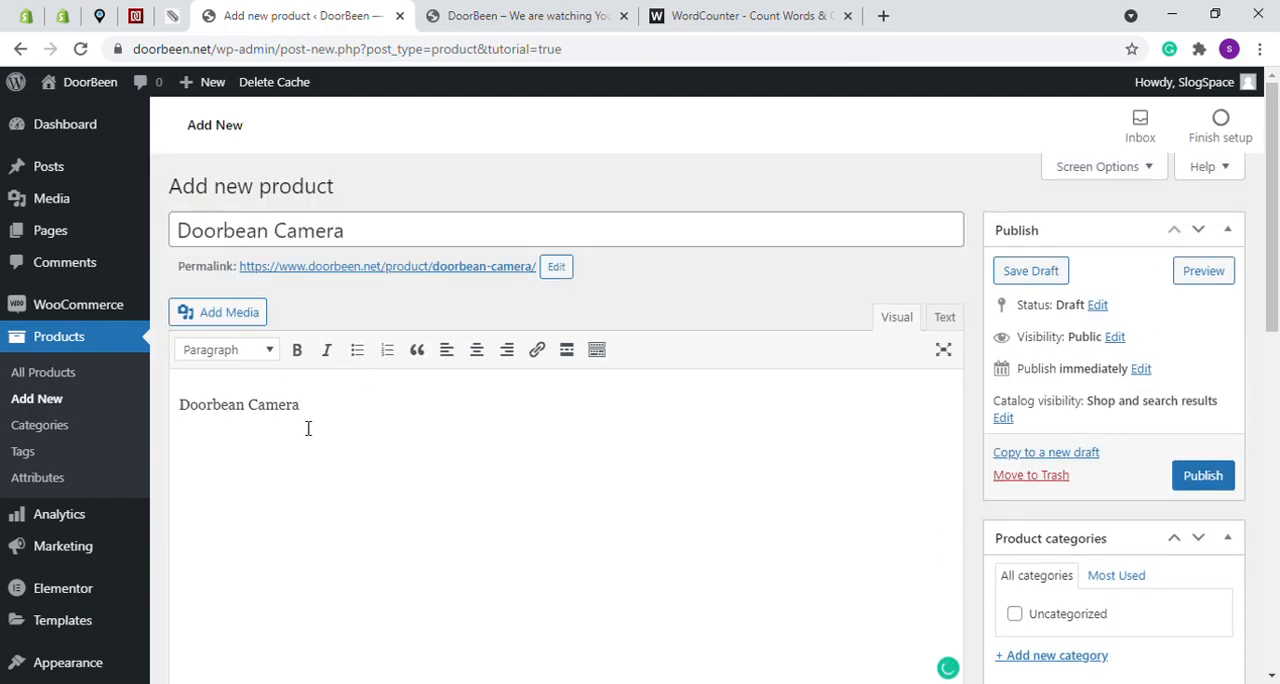
key(ctrl+v)
key(ctrl+v)
key(ctrl+v)
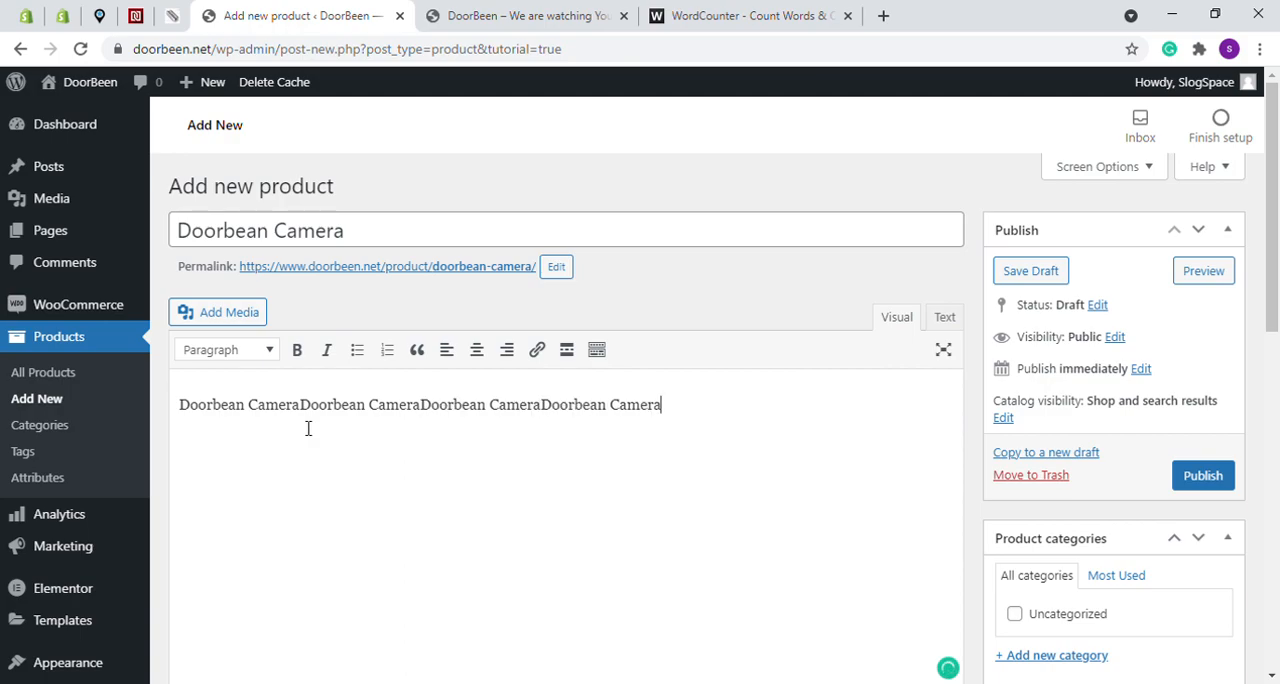
key(ctrl+v)
key(ctrl+v)
key(ctrl+a)
key(ctrl+v)
key(ctrl+v)
key(ctrl+v)
key(ctrl+v)
key(ctrl+z)
key(ctrl+z)
key(ctrl+v)
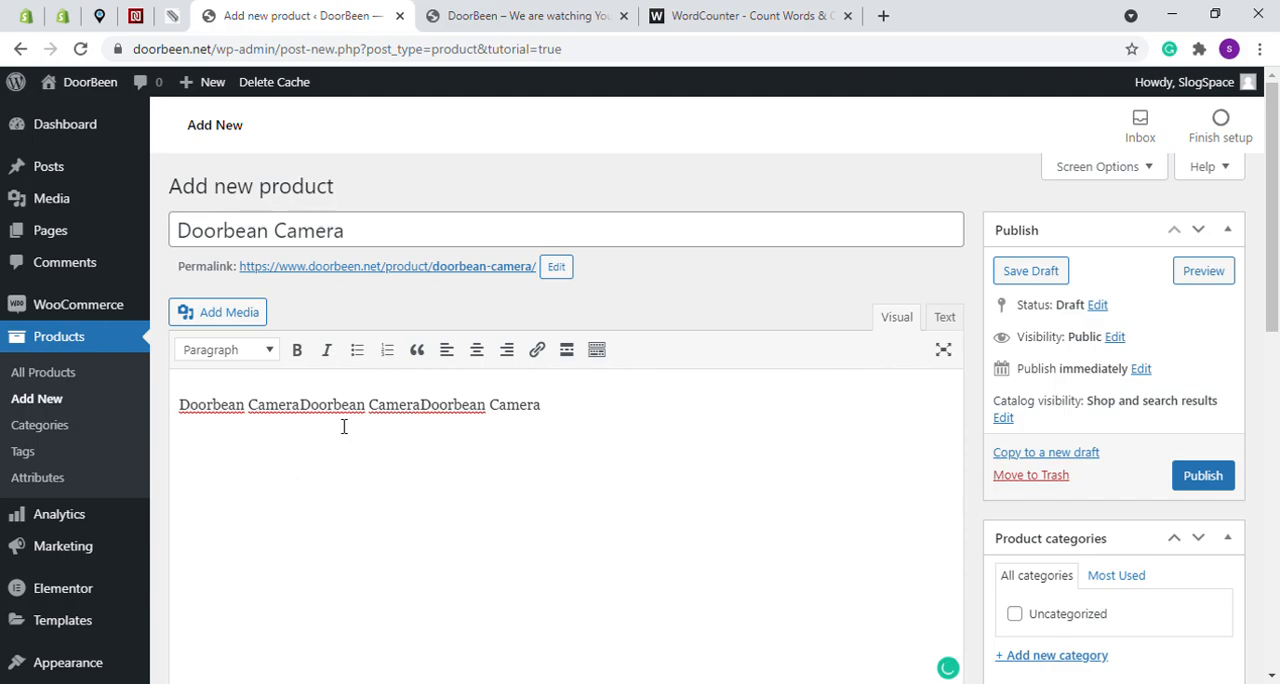
key(ctrl+a)
key(BackSpace)
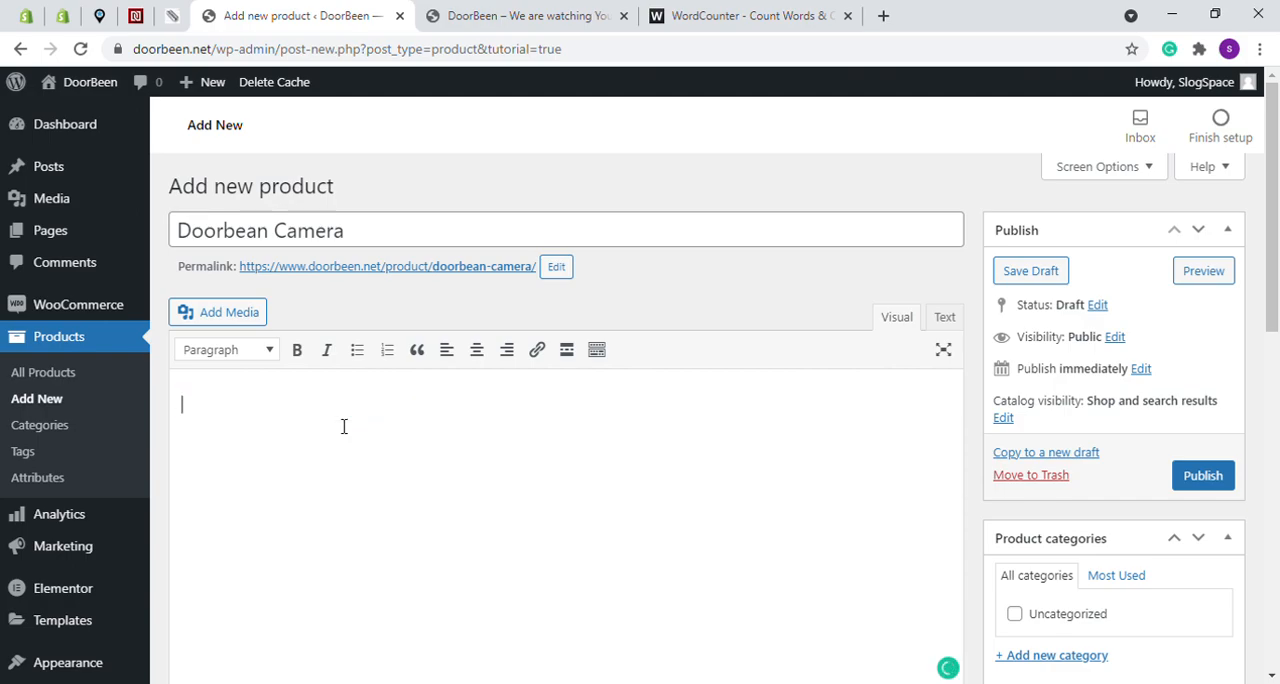
- Fill the main product description with multiple lines, each repeating "Doorbean Camera" three times
key(ctrl+v)
key(ctrl+v)
key(ctrl+v)
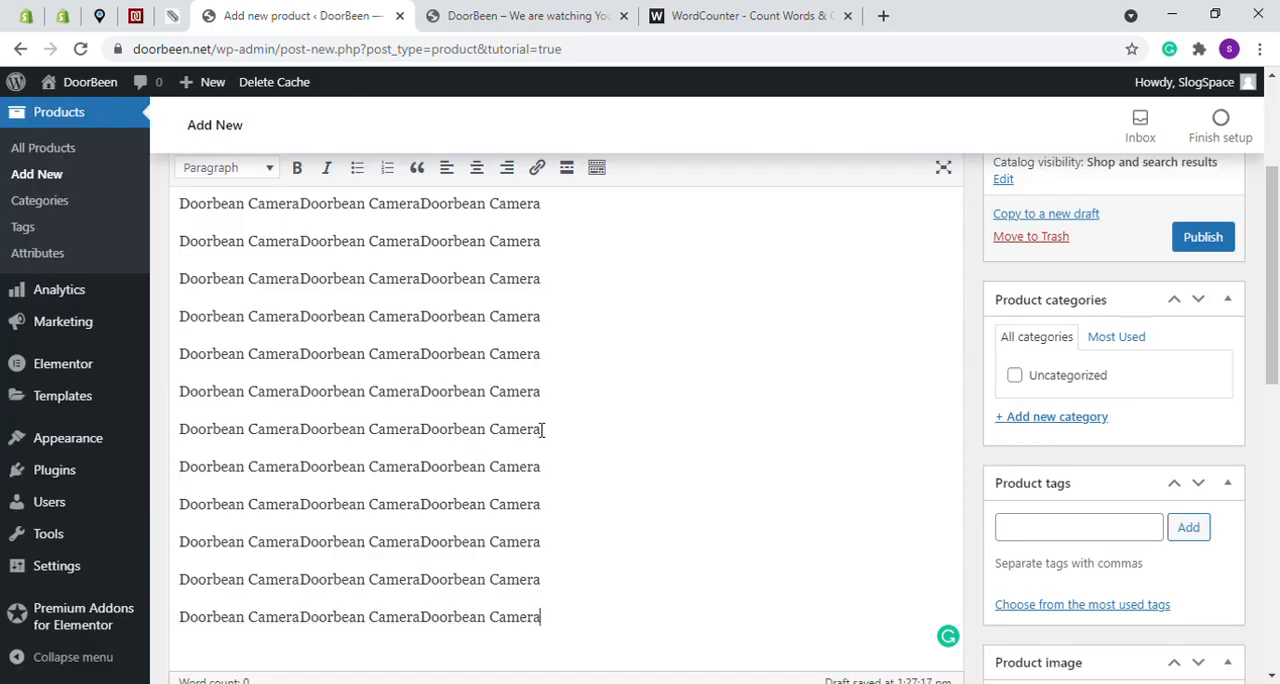
scroll(608, 397, up, 3)
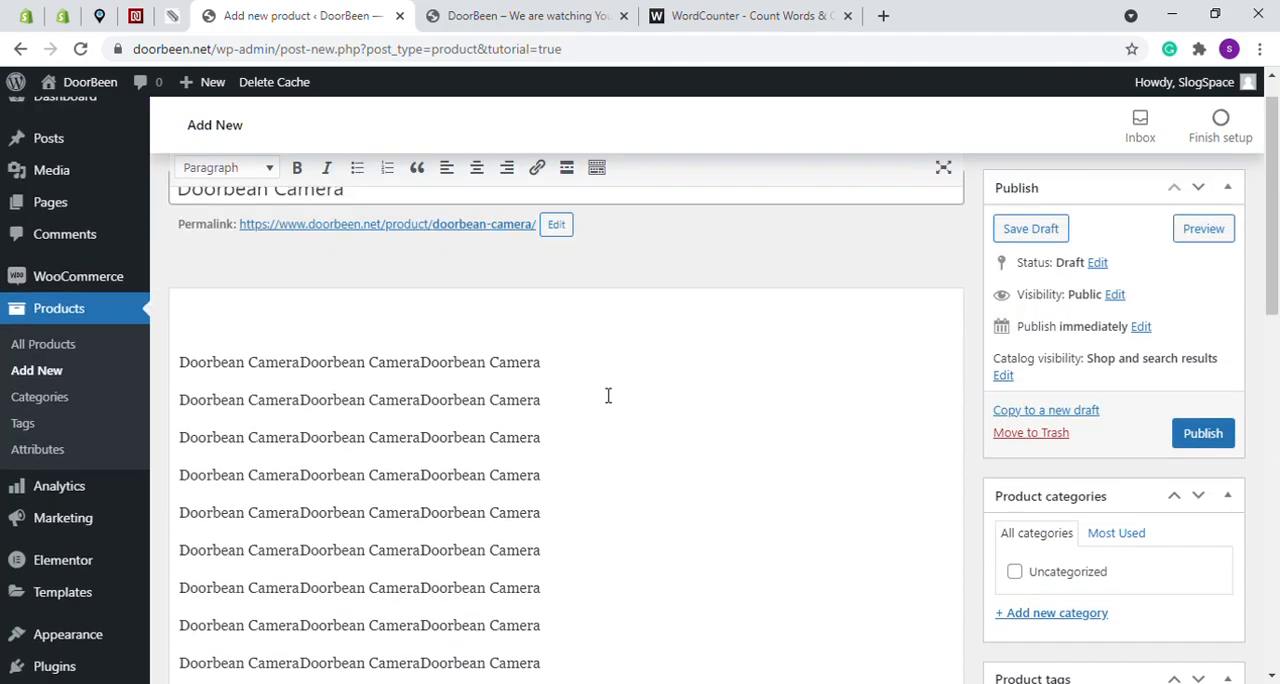
scroll(635, 409, down, 6)
scroll(660, 465, up, 3)
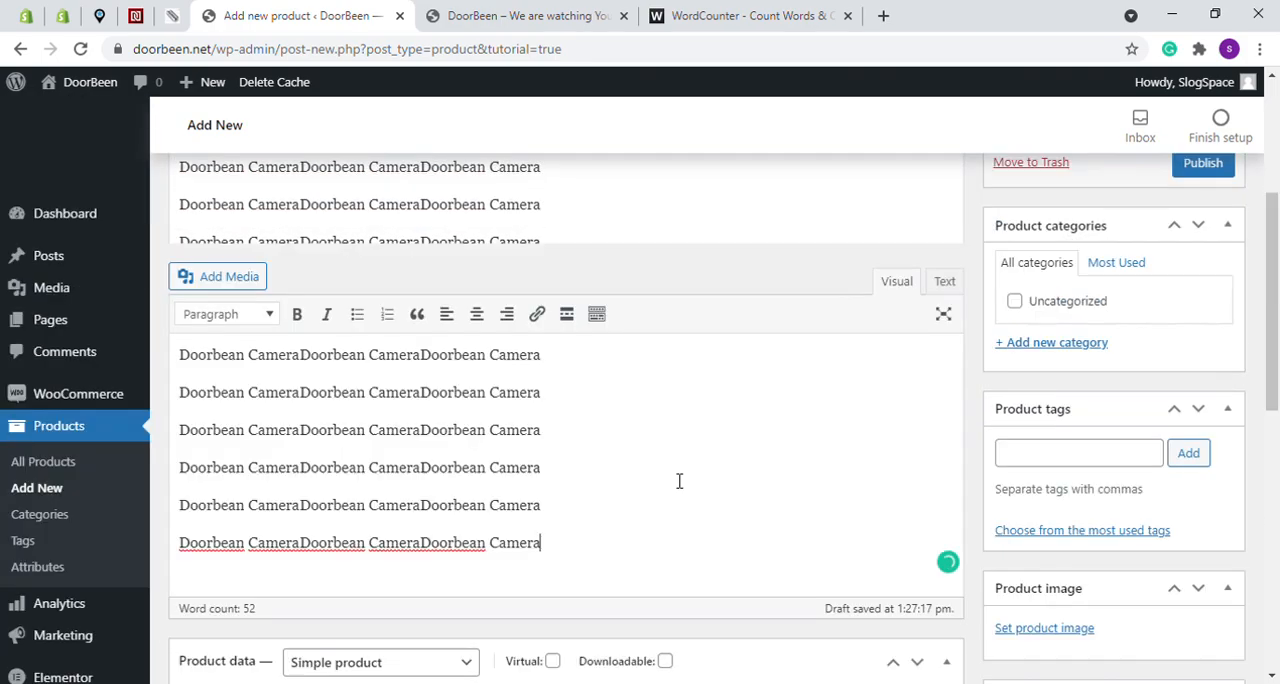
- Examine the product type choices and the Virtual and Downloadable options in the product data
scroll(570, 440, down, 3)
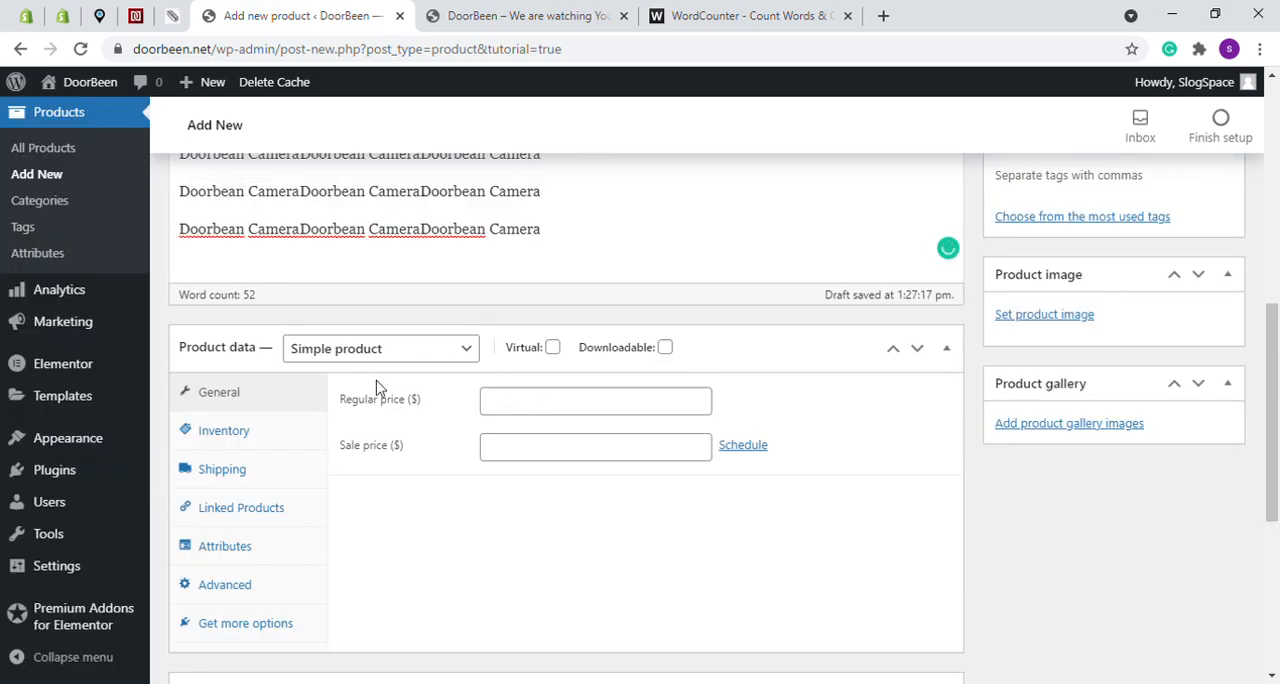
scroll(400, 516, up, 2)
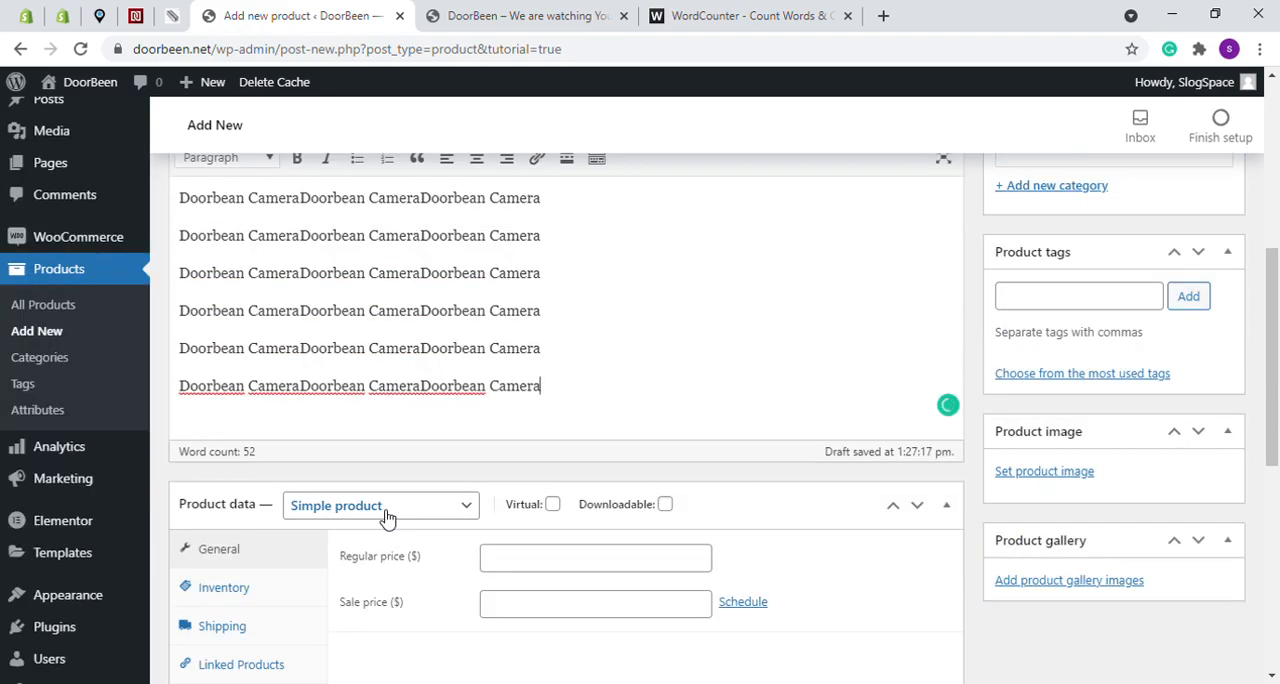
click(380, 510)
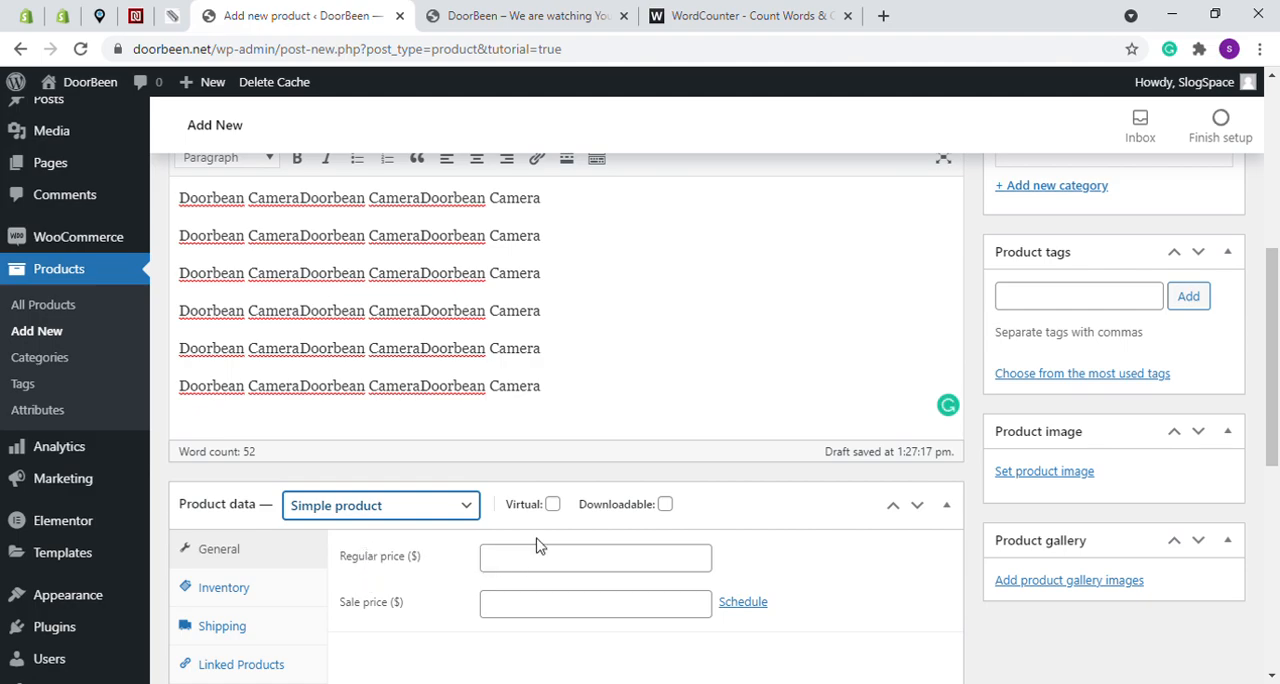
mouse_move(674, 519)
scroll(520, 515, up, 5)
scroll(462, 374, down, 6)
scroll(507, 458, down, 2)
scroll(494, 437, up, 2)
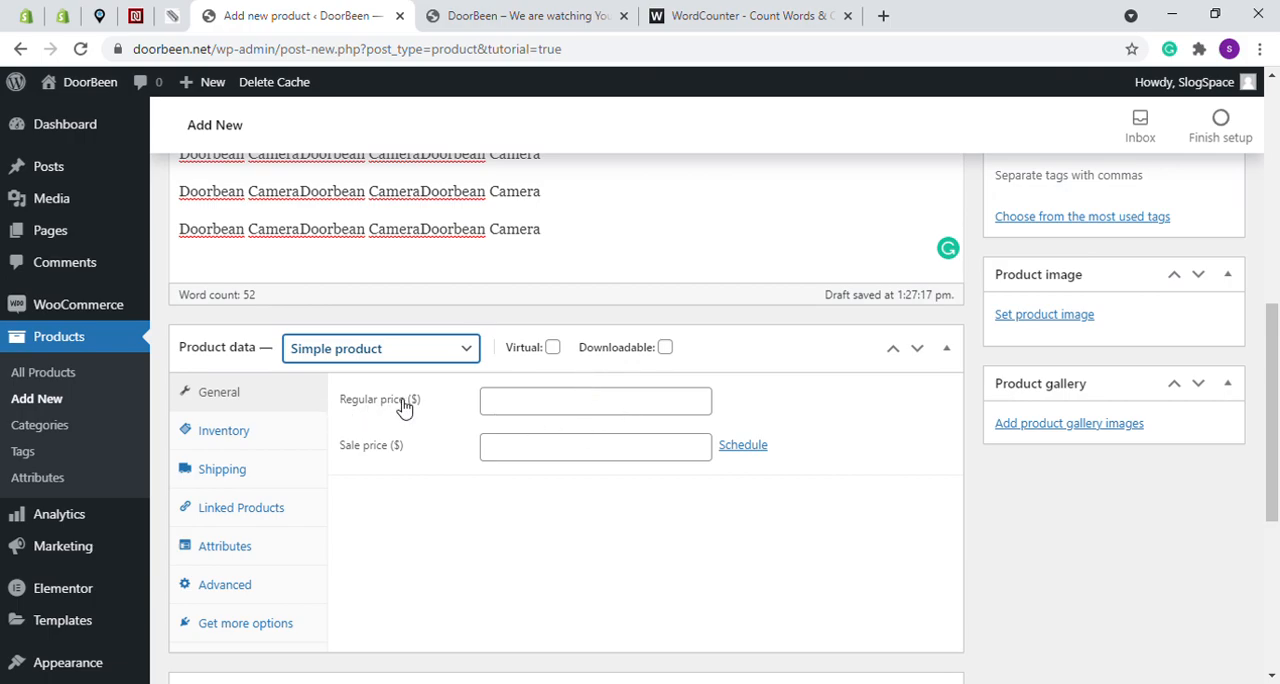
- Set the product's regular price to $500 and its sale price to $450
click(514, 404)
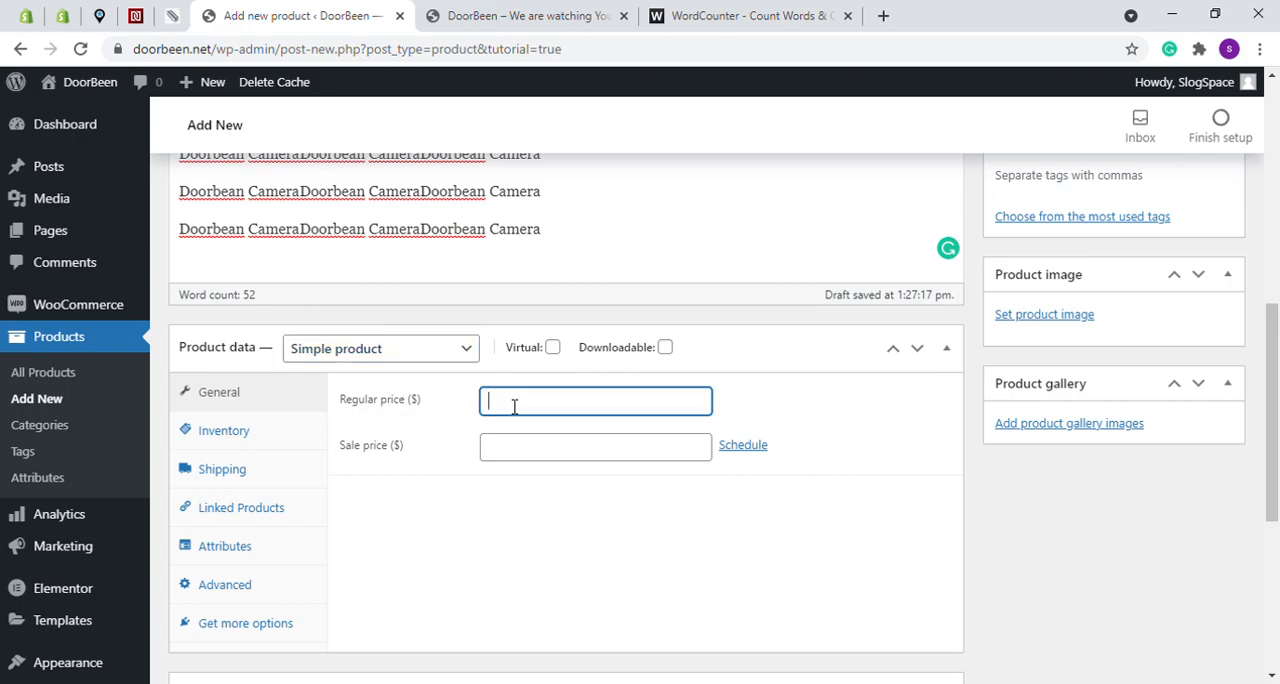
text(500)
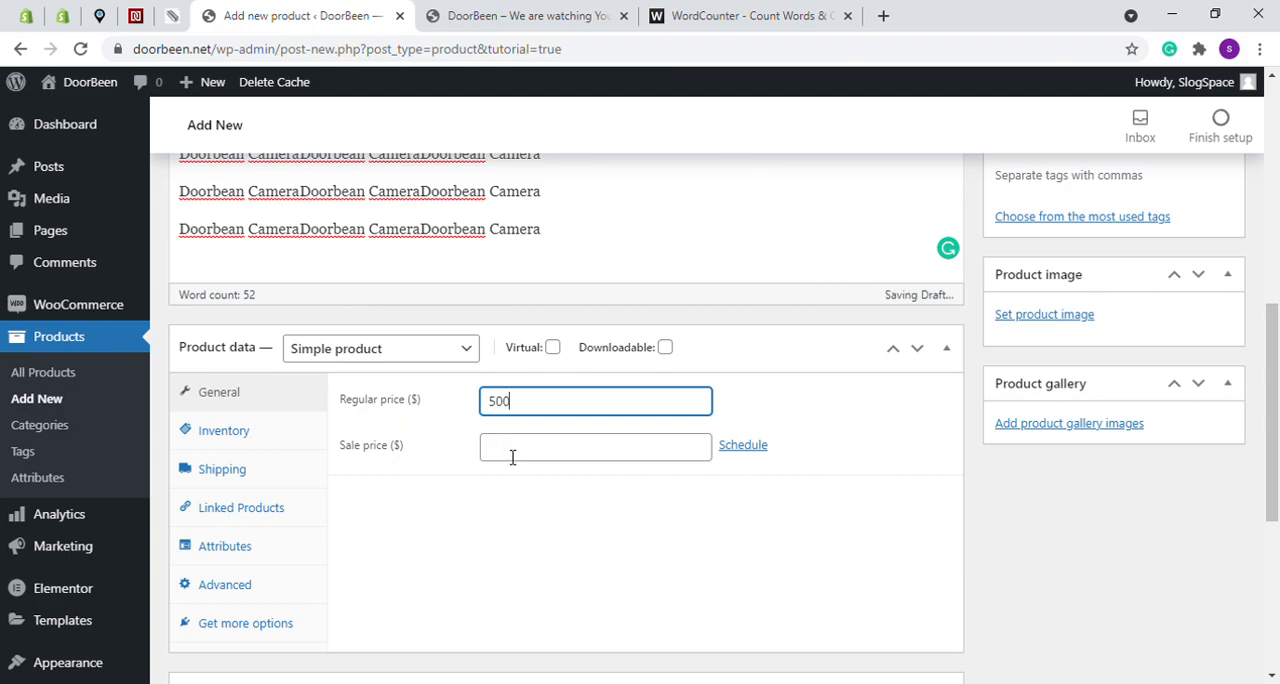
click(512, 455)
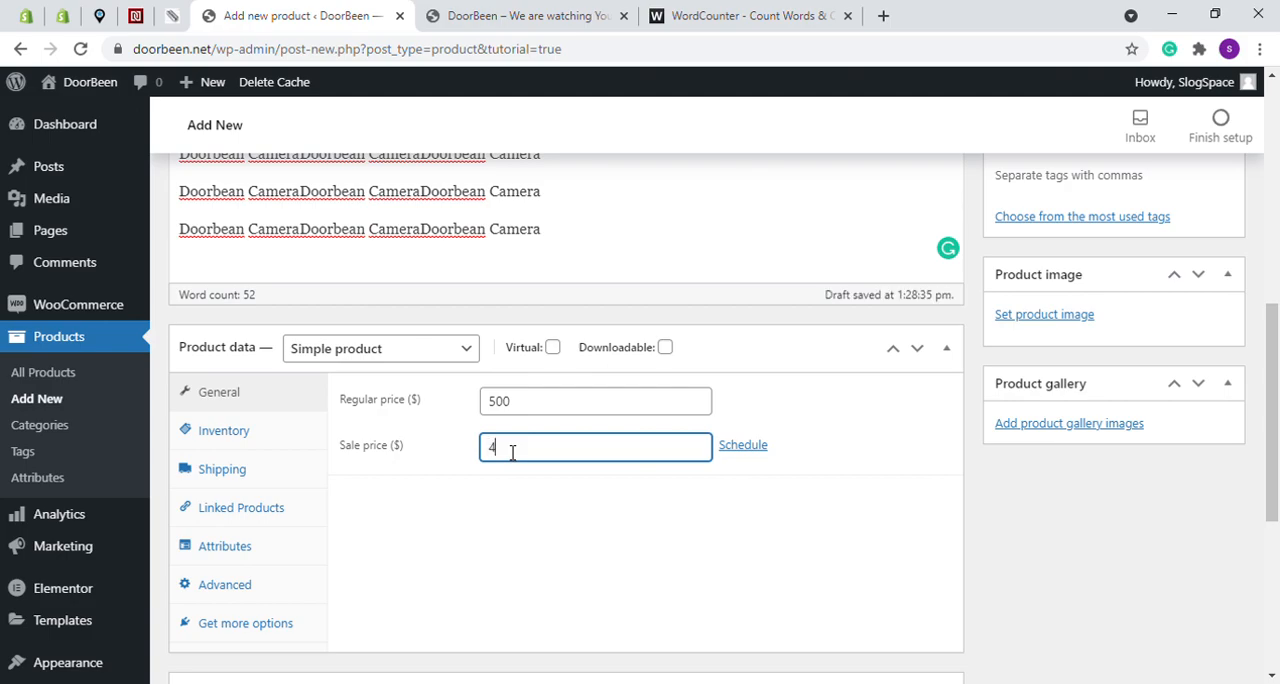
click(533, 509)
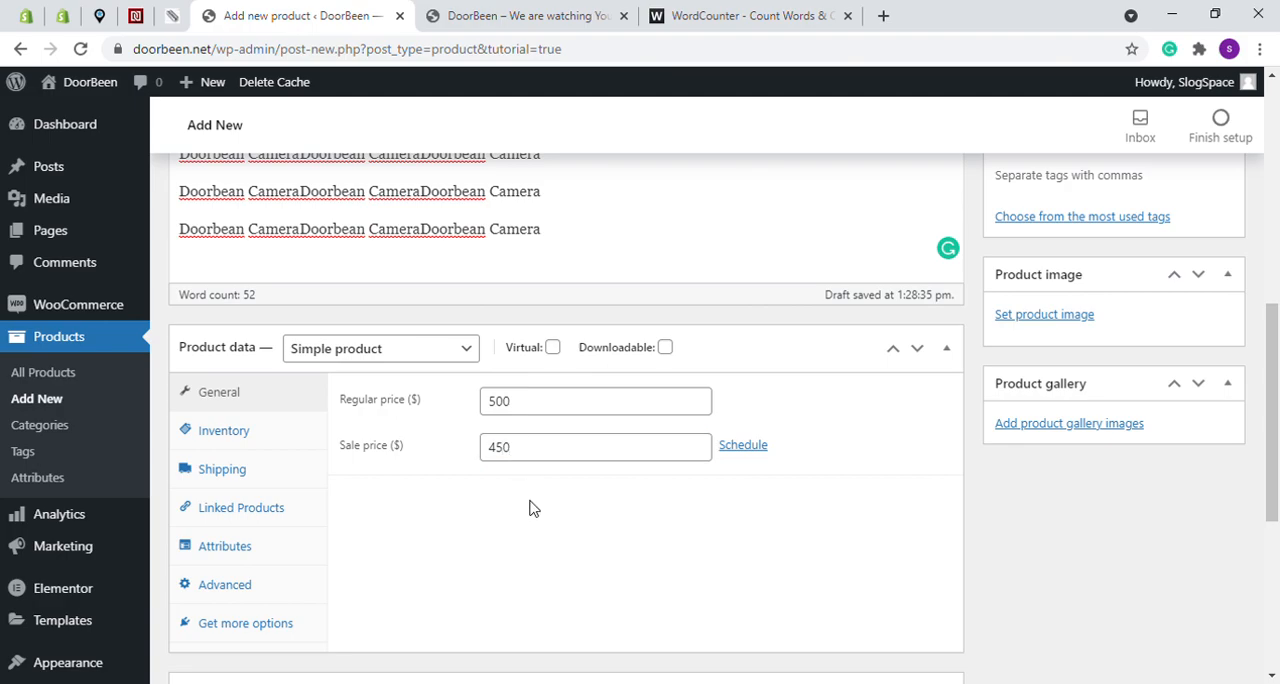
- Examine the product's inventory, shipping, linked products, attributes and advanced settings, and the recommended extensions
click(258, 436)
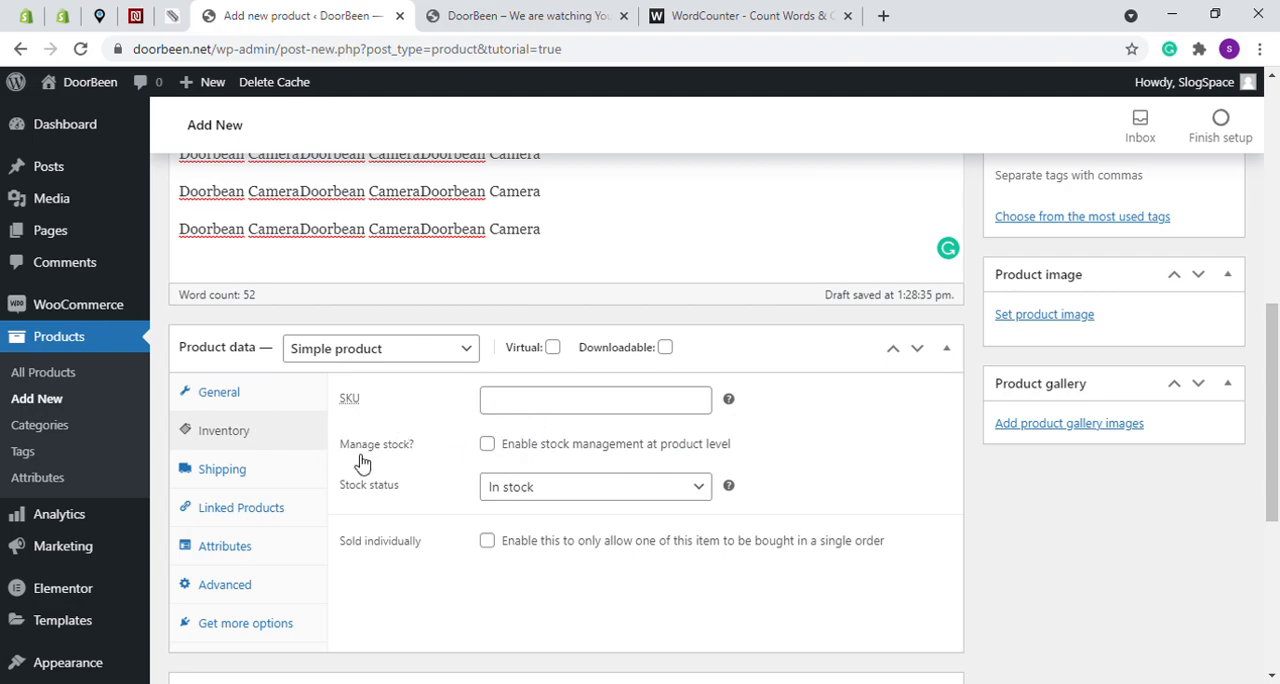
click(550, 494)
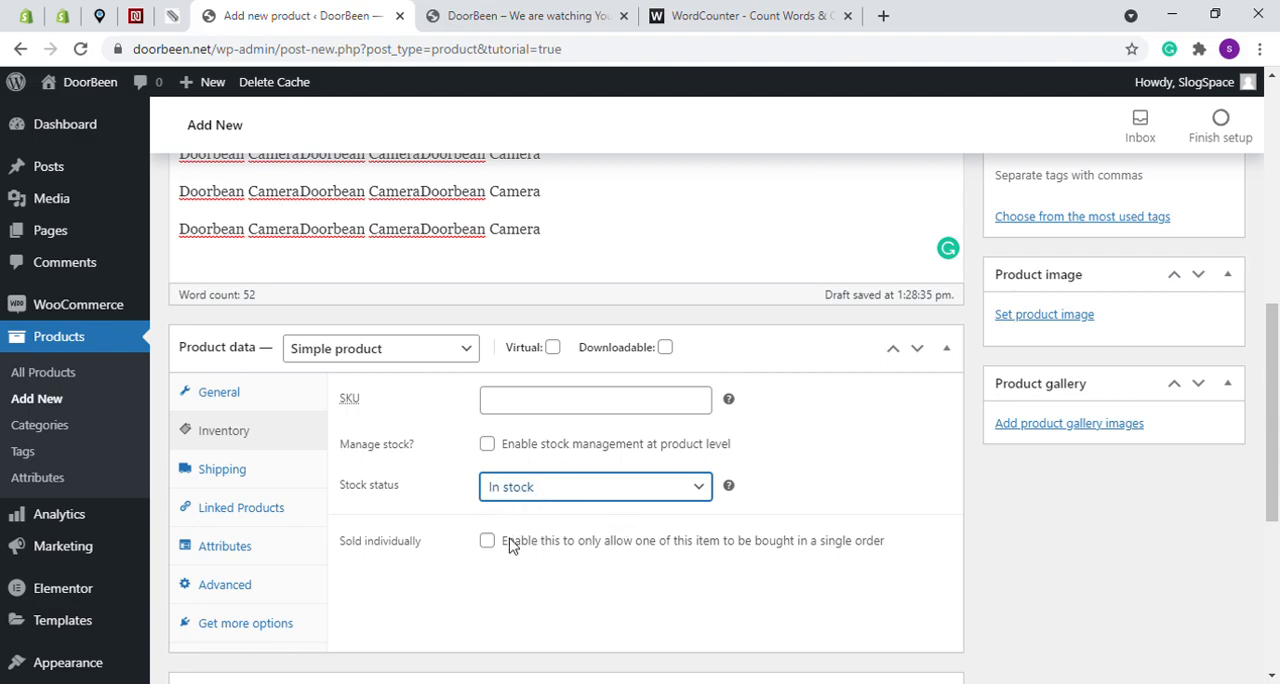
click(236, 476)
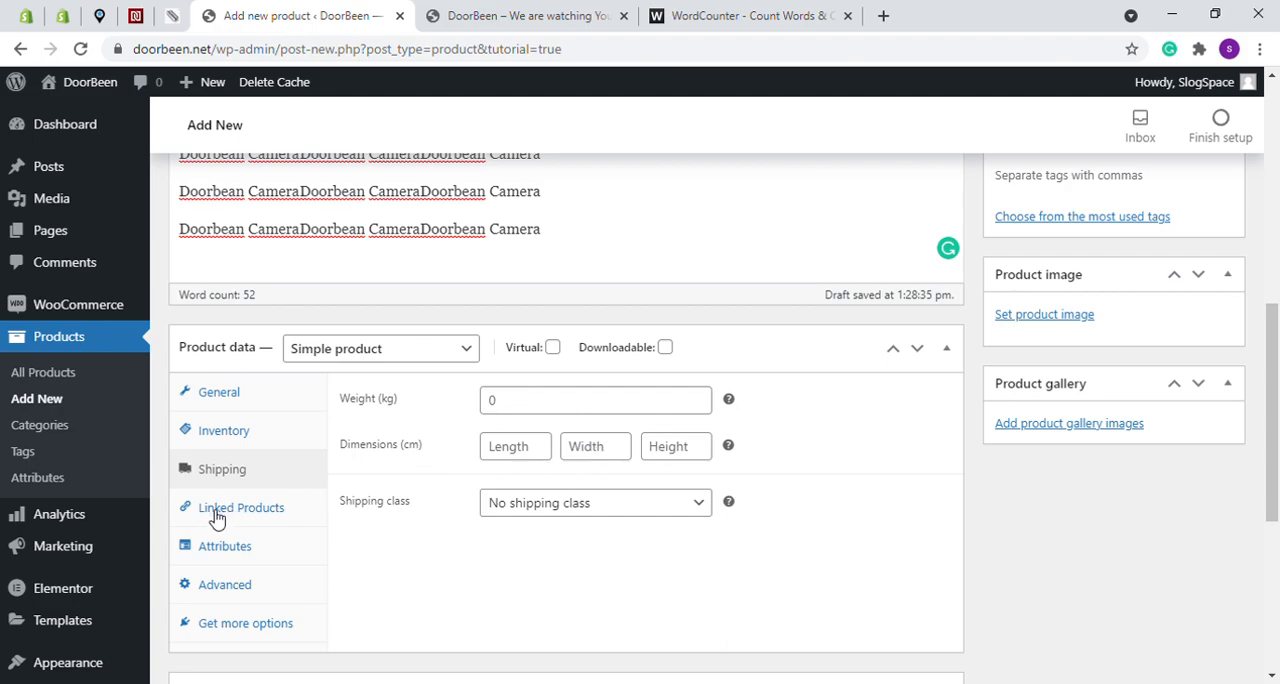
click(250, 508)
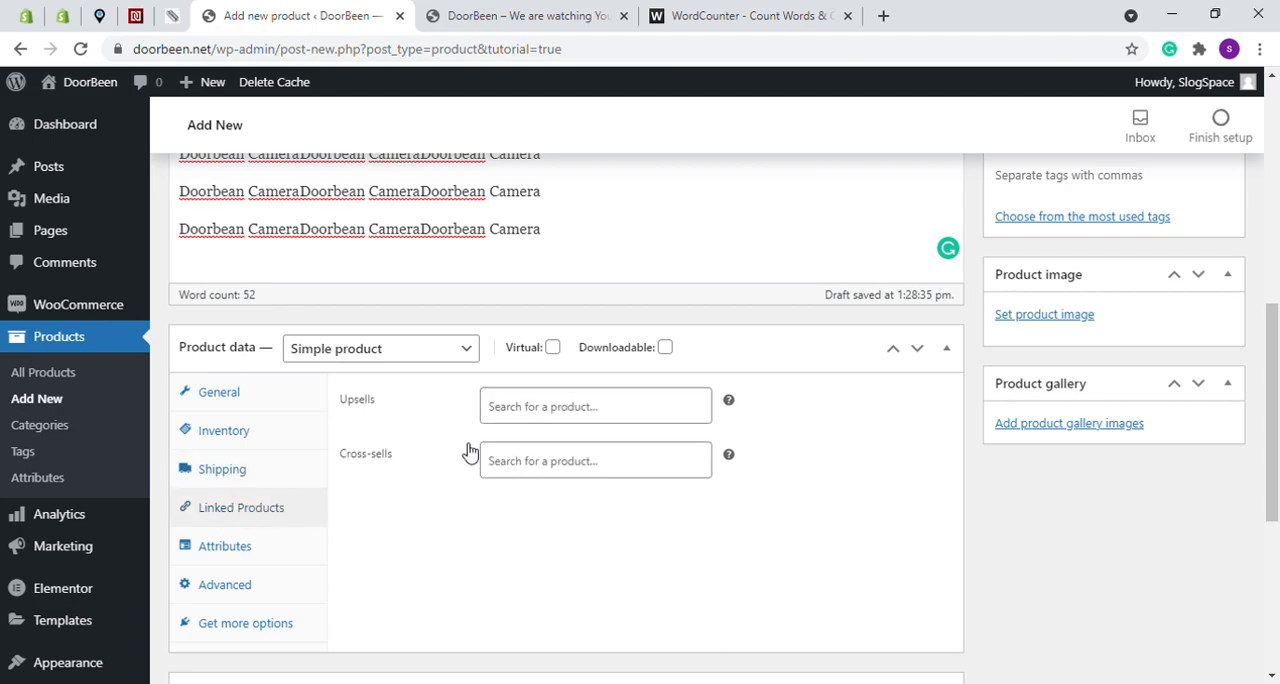
click(268, 556)
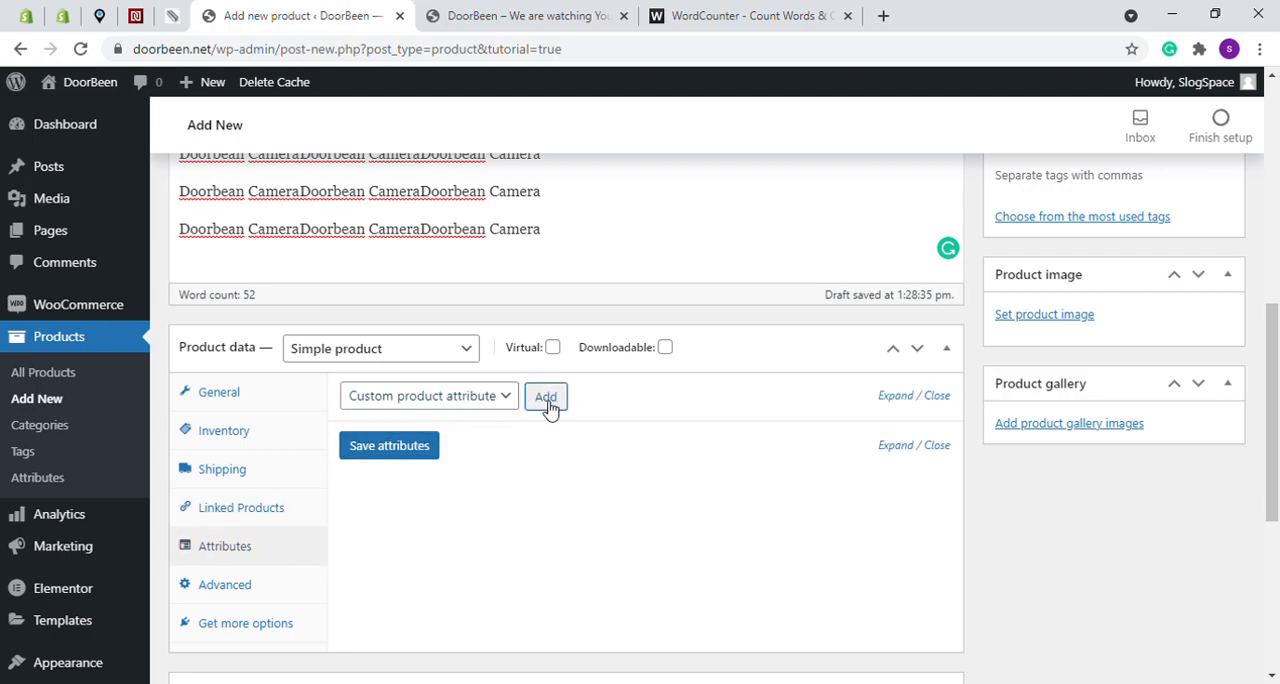
click(247, 597)
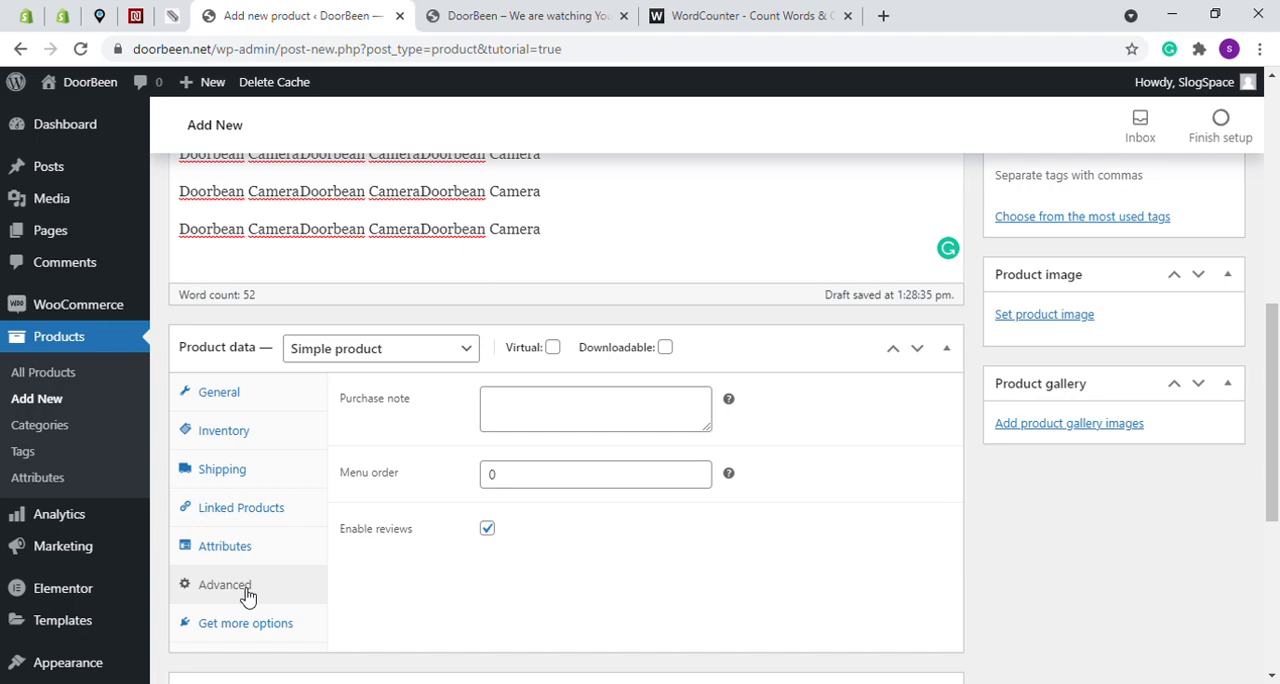
click(510, 414)
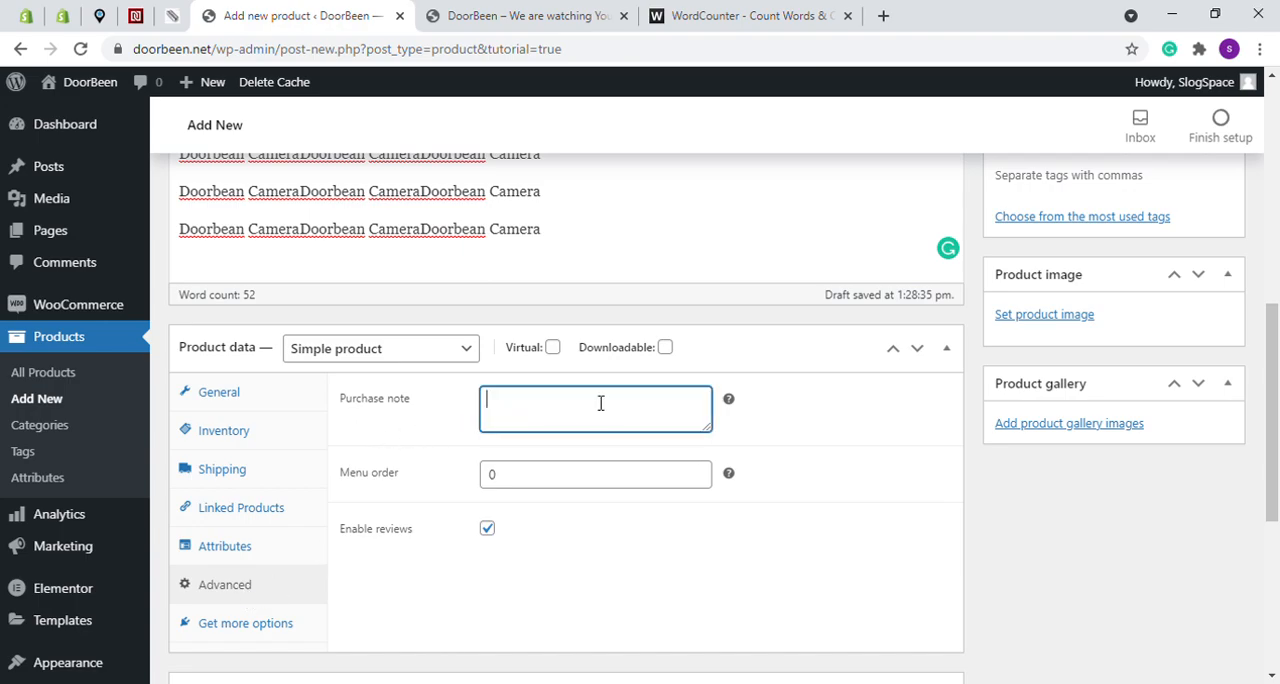
click(246, 625)
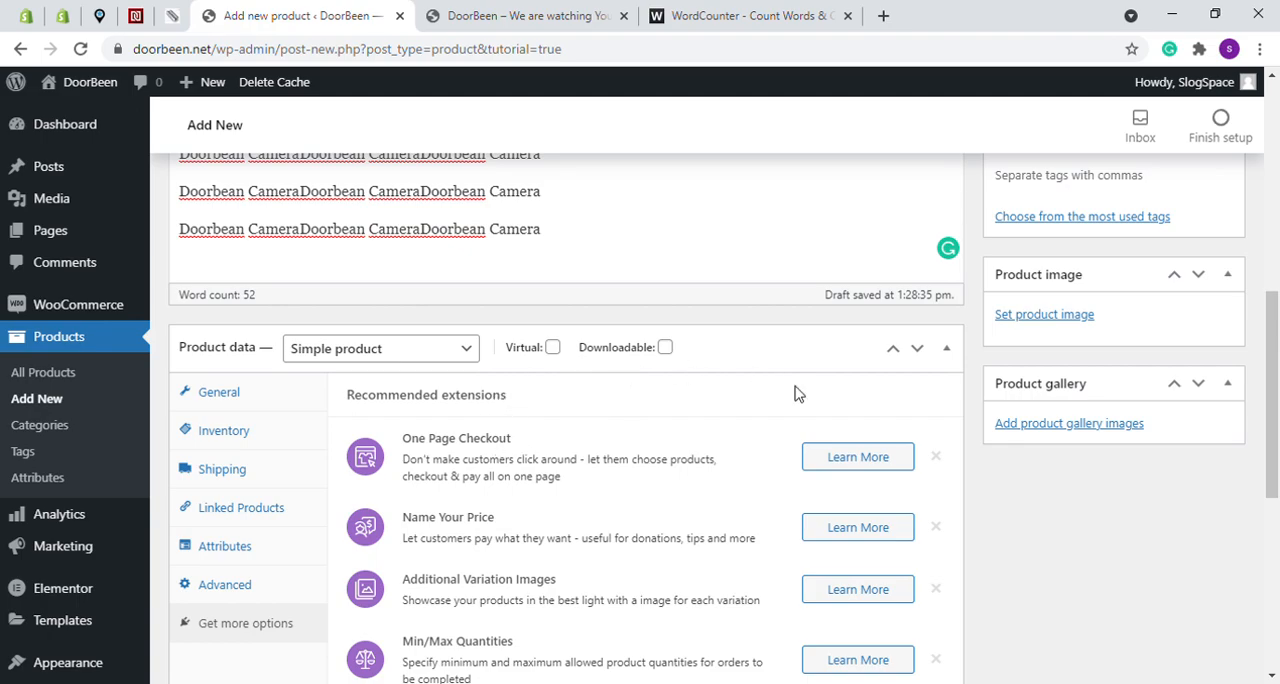
- Fill the product short description with "Doorbean Camera" repeated three times on one line
scroll(797, 392, down, 5)
click(737, 473)
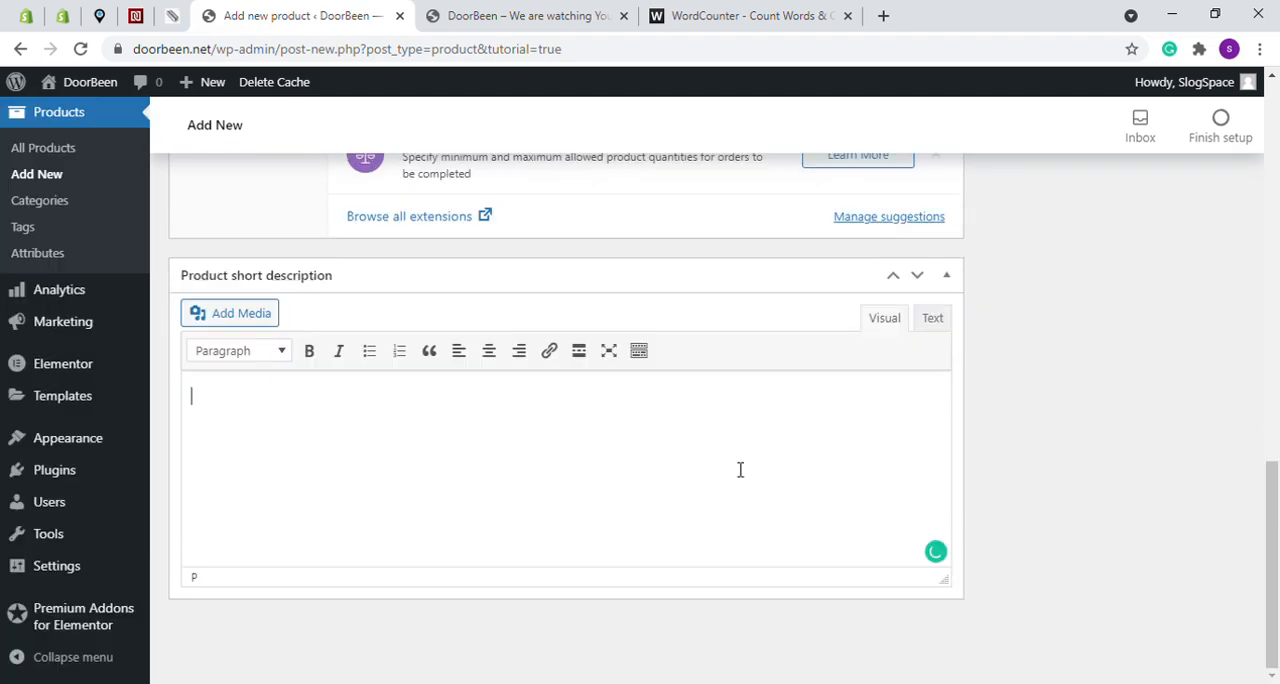
key(ctrl+v)
key(ctrl+v)
key(ctrl+v)
- Set Doorbeen-Logo.jpg from the media library as the product image
scroll(997, 424, up, 10)
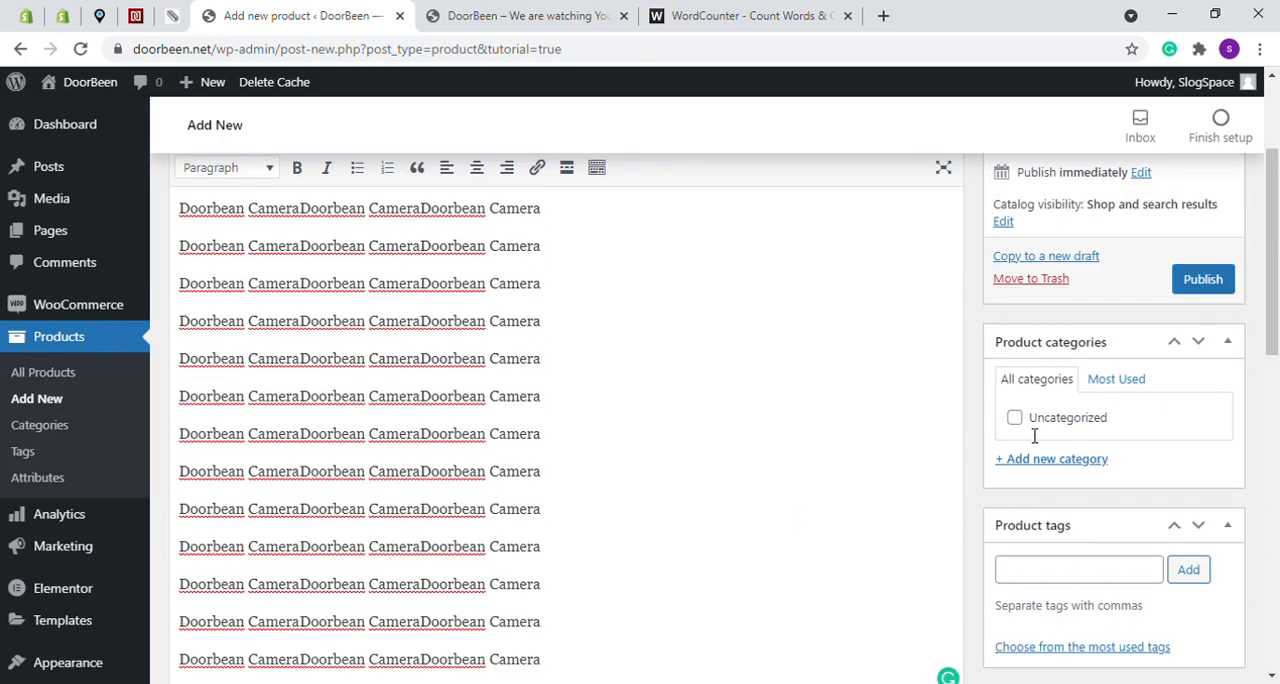
scroll(1125, 440, down, 2)
scroll(1125, 440, up, 2)
scroll(1130, 440, down, 5)
scroll(1114, 400, up, 2)
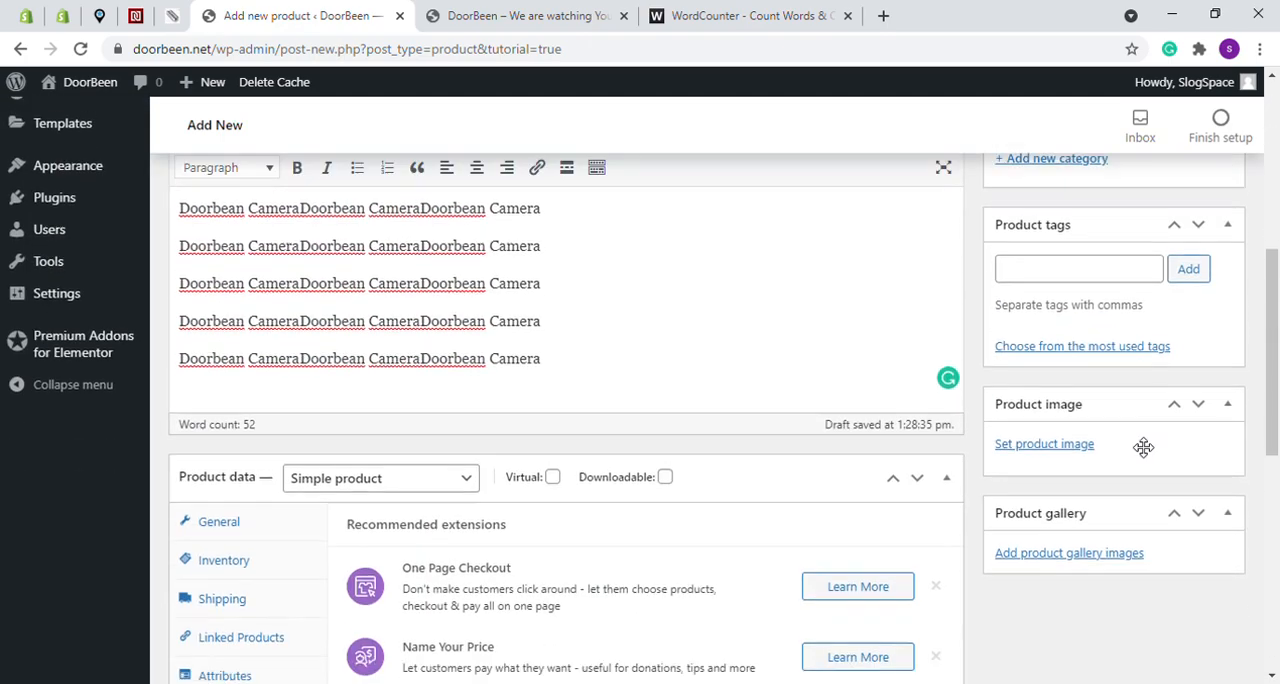
scroll(1100, 440, up, 3)
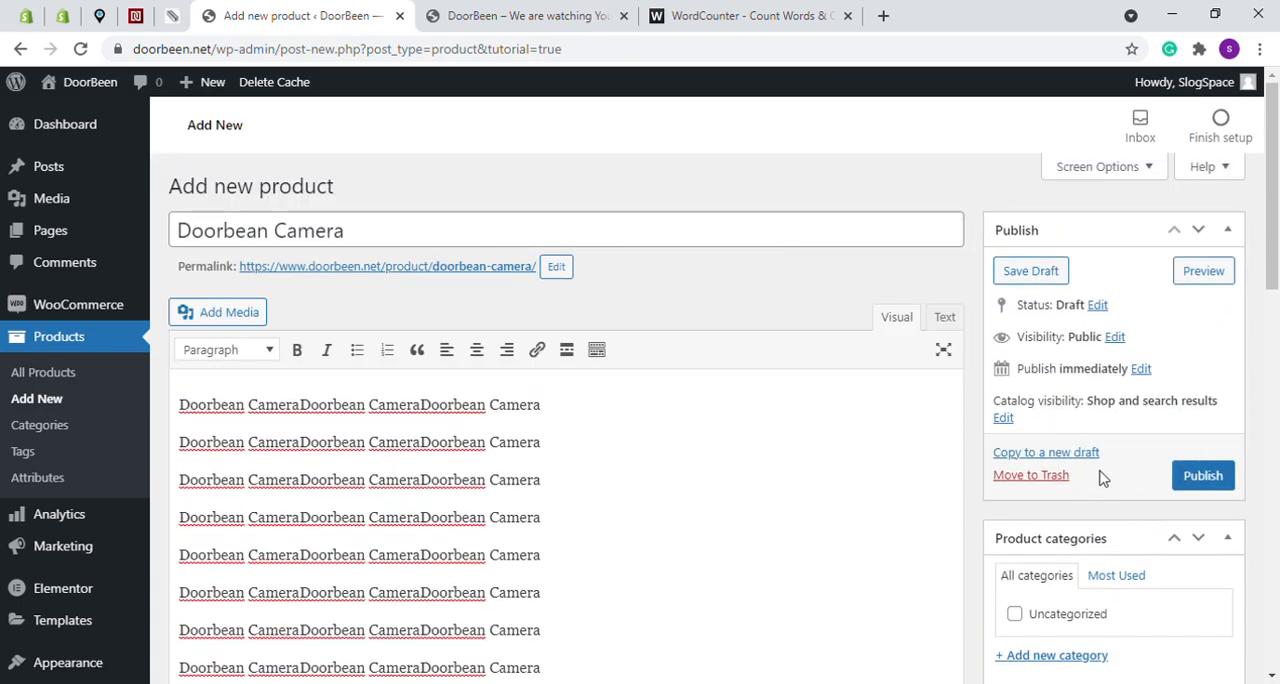
scroll(1154, 475, down, 6)
scroll(1154, 505, up, 2)
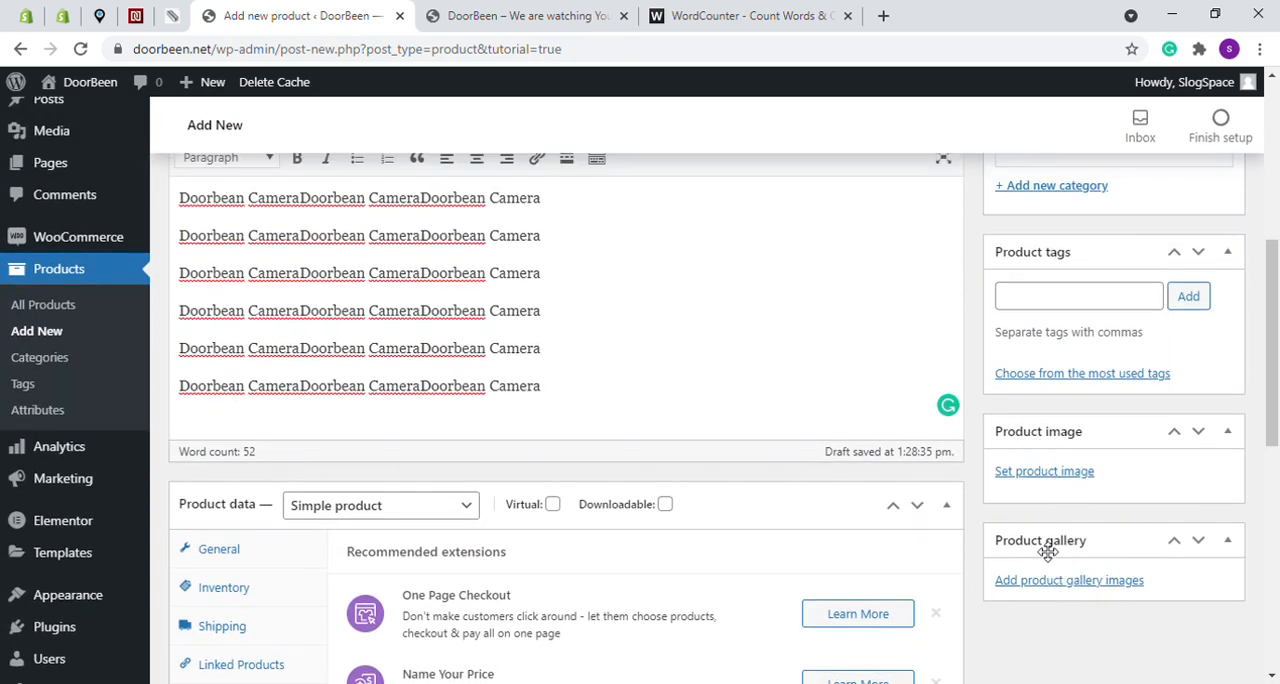
click(1032, 472)
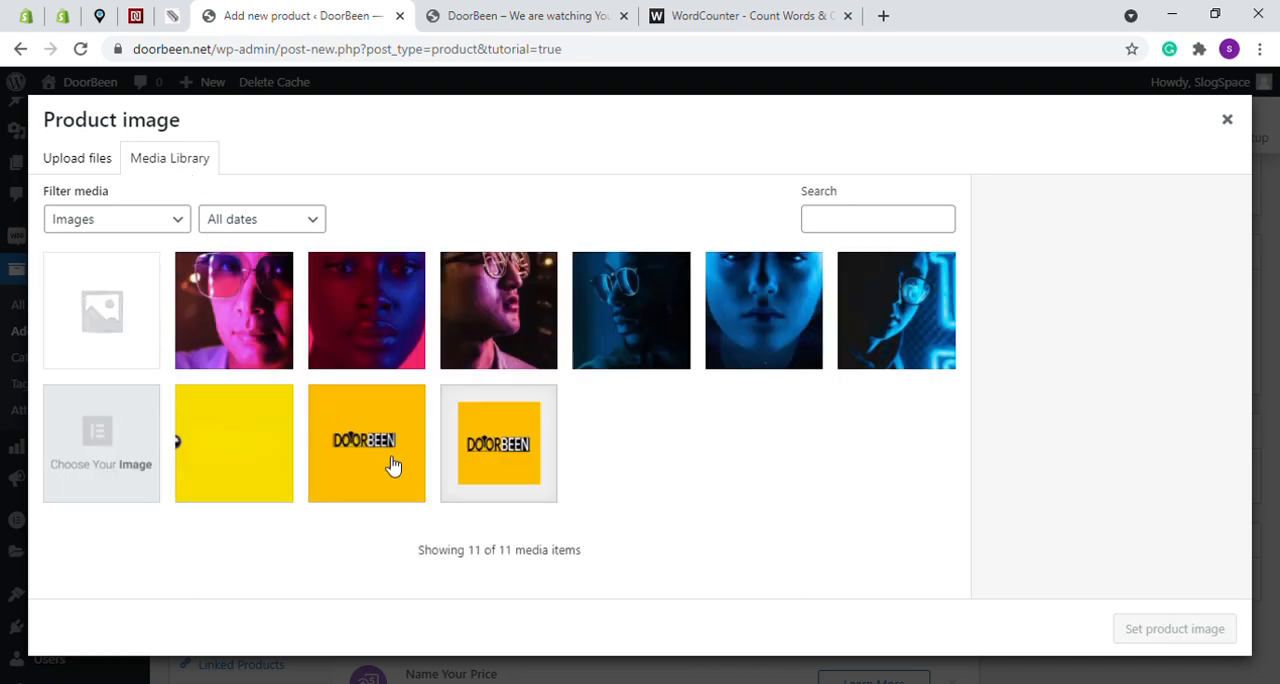
click(492, 437)
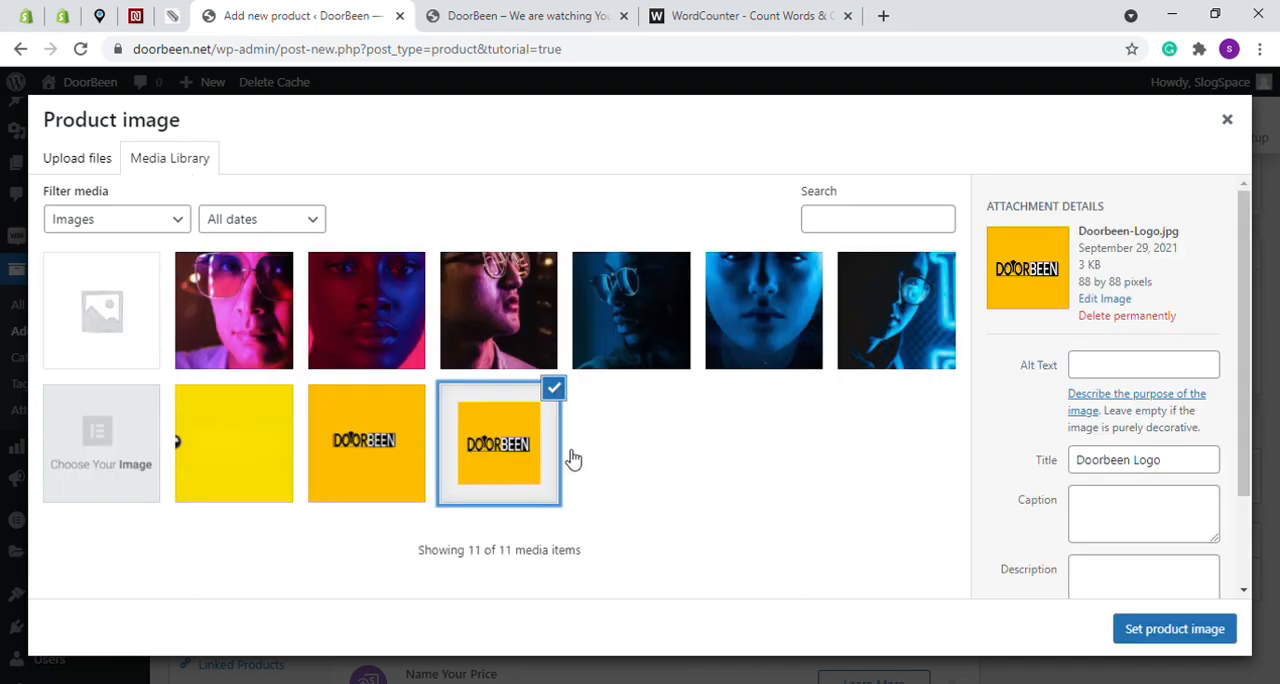
click(1170, 631)
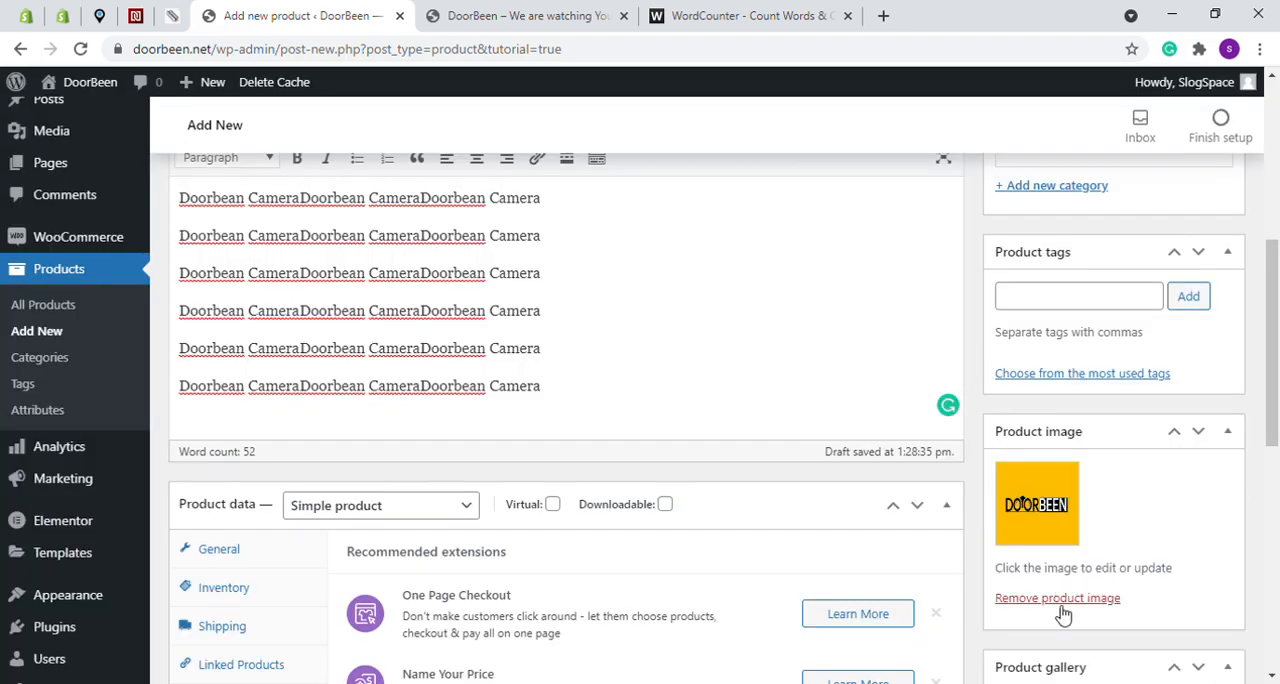
- Add the six team-member portrait images from the media library to the product gallery
scroll(1066, 595, down, 3)
scroll(1068, 583, up, 2)
click(1076, 552)
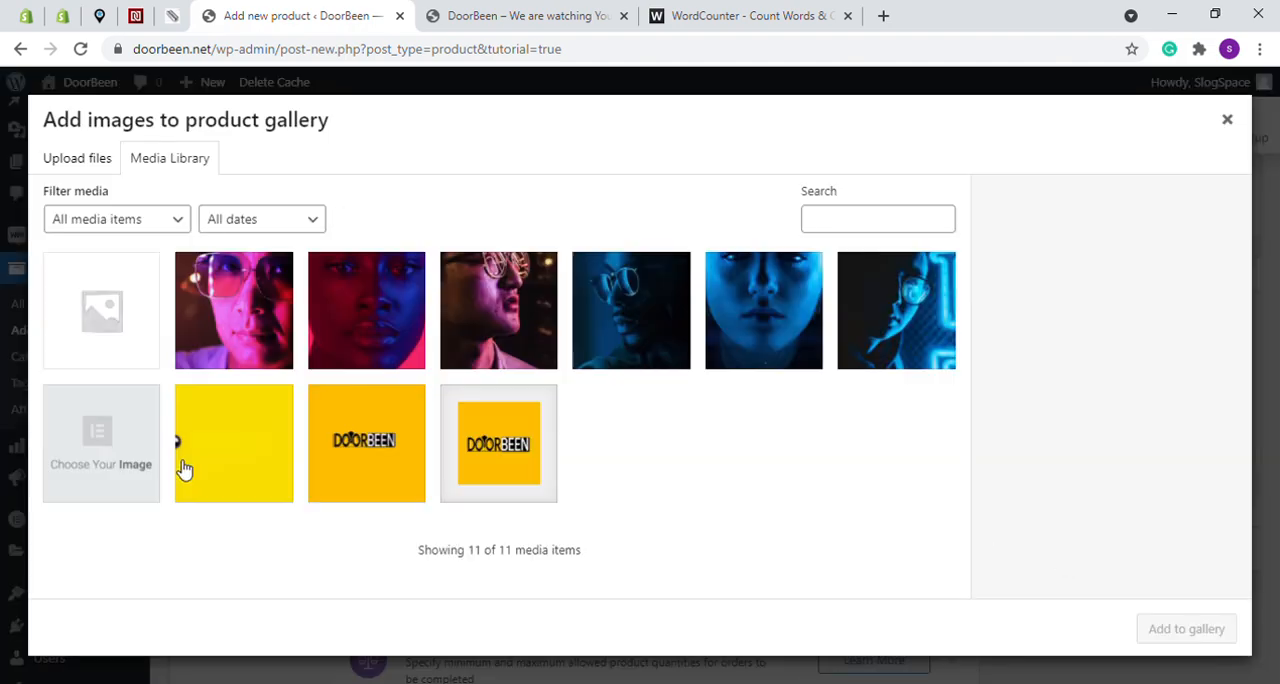
click(243, 329)
click(355, 314)
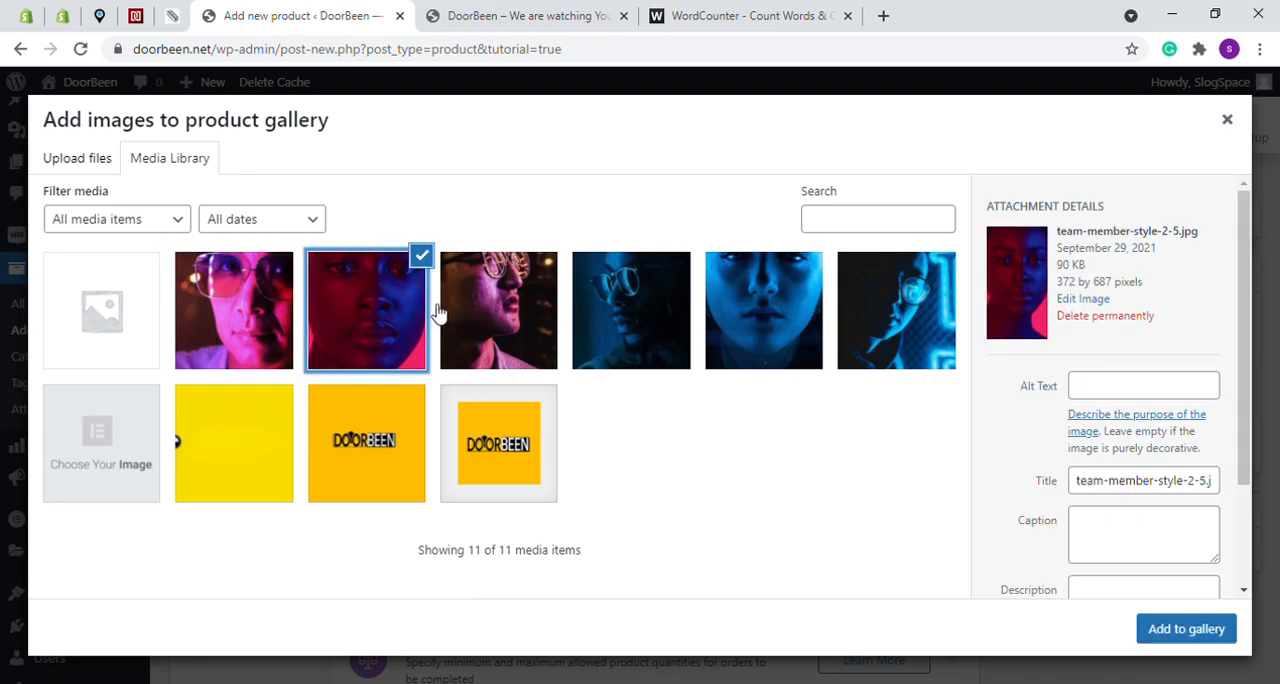
click(258, 306)
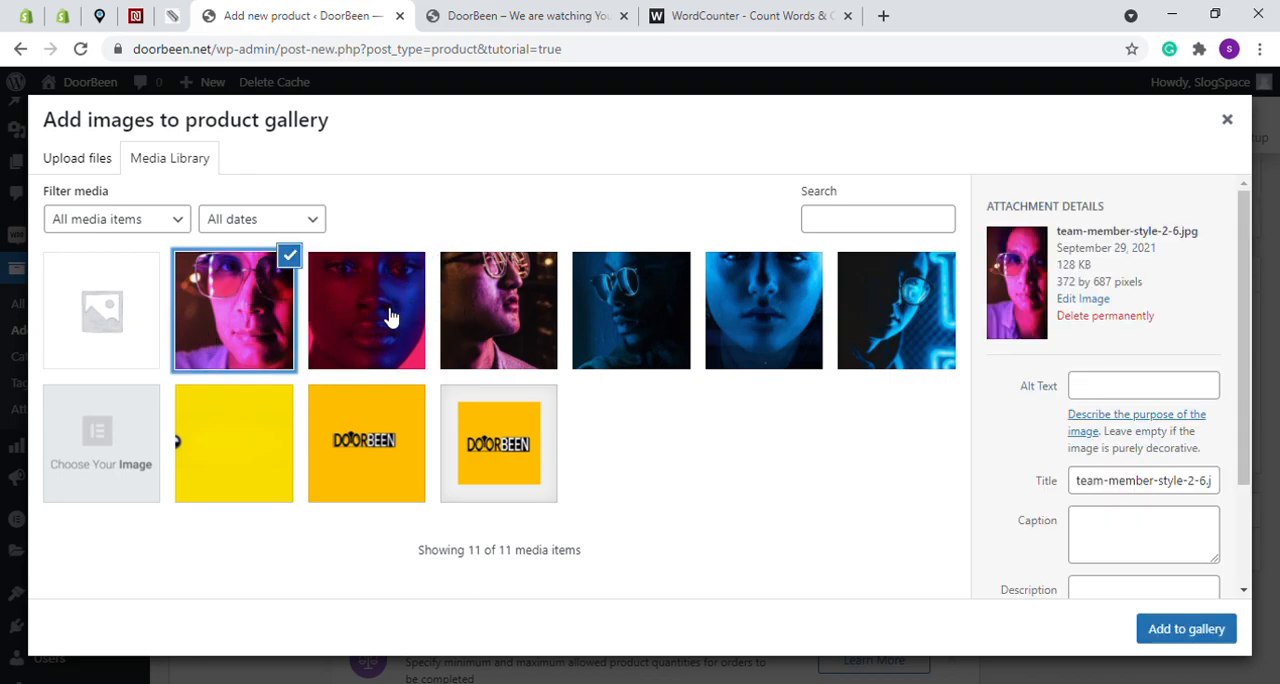
click(390, 317)
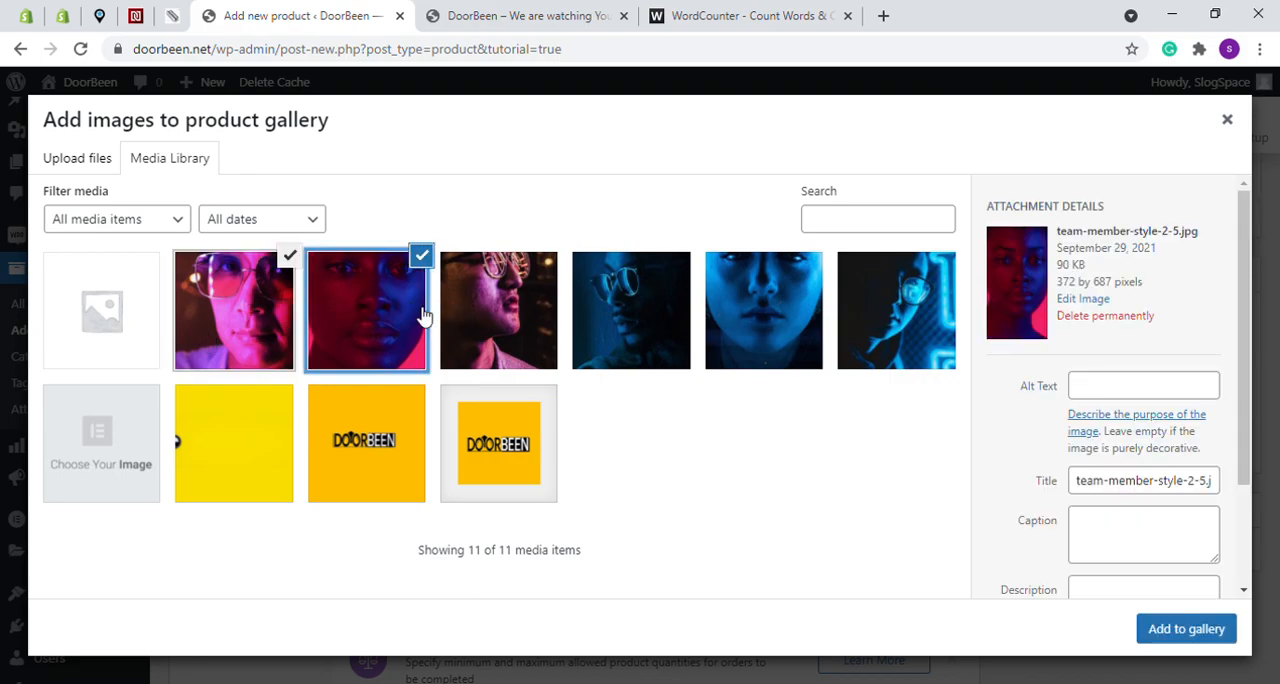
click(490, 302)
click(642, 282)
click(730, 282)
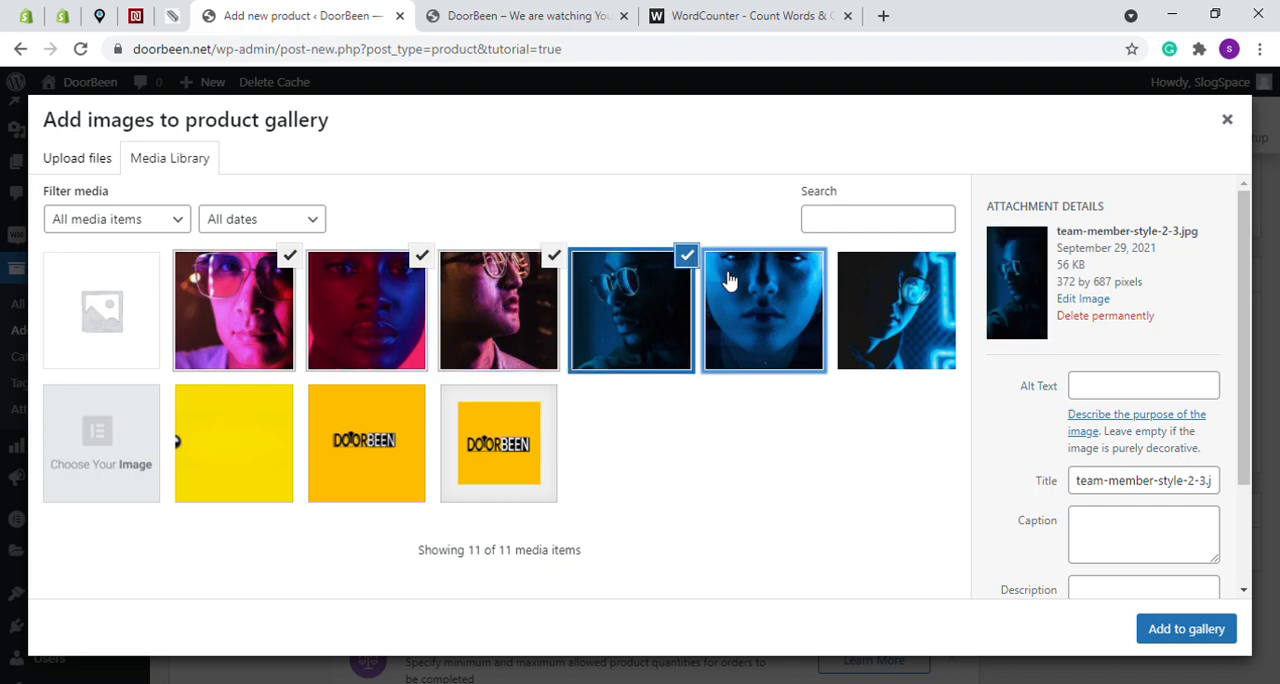
click(877, 300)
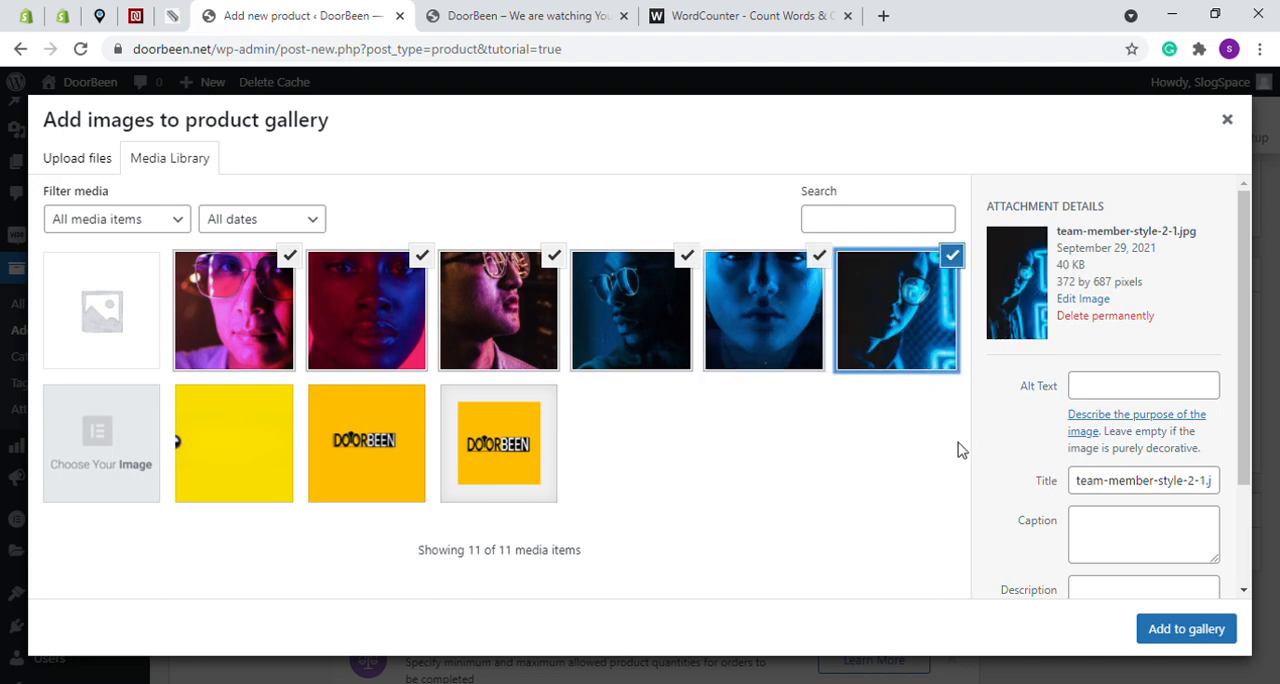
click(1170, 630)
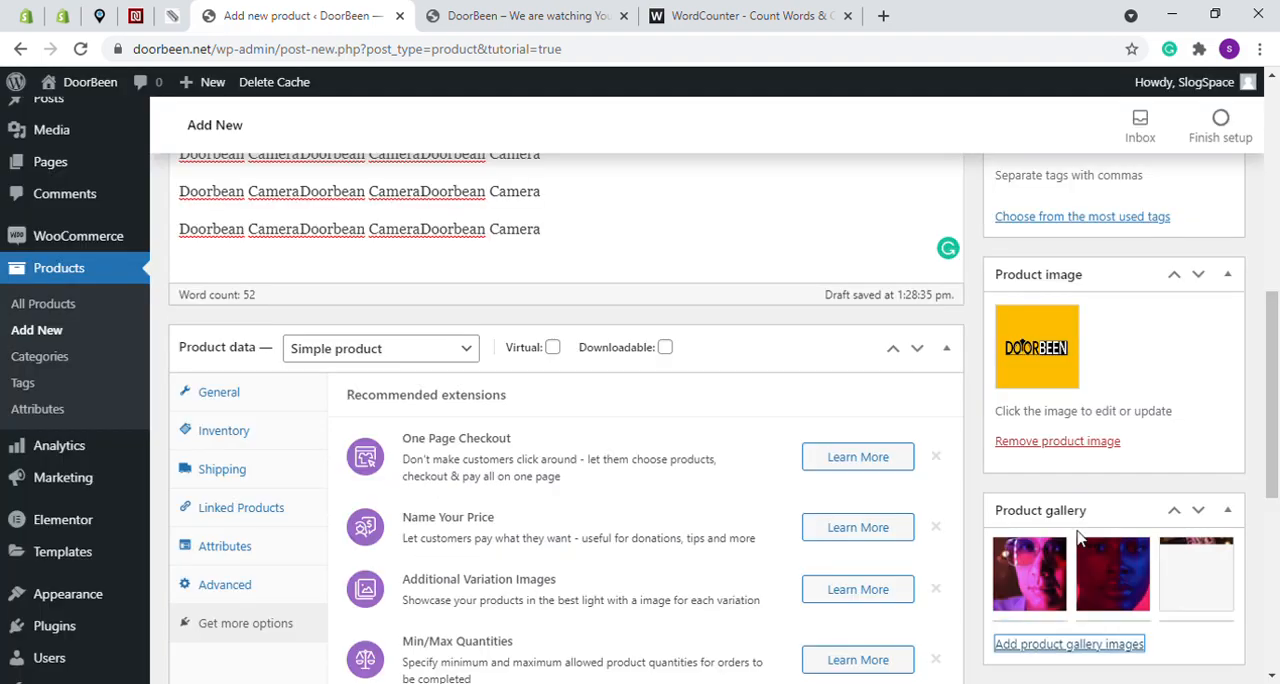
- Review the gallery, general product data and short description, and publish the Doorbean Camera product
scroll(1052, 380, down, 1)
scroll(1055, 400, down, 2)
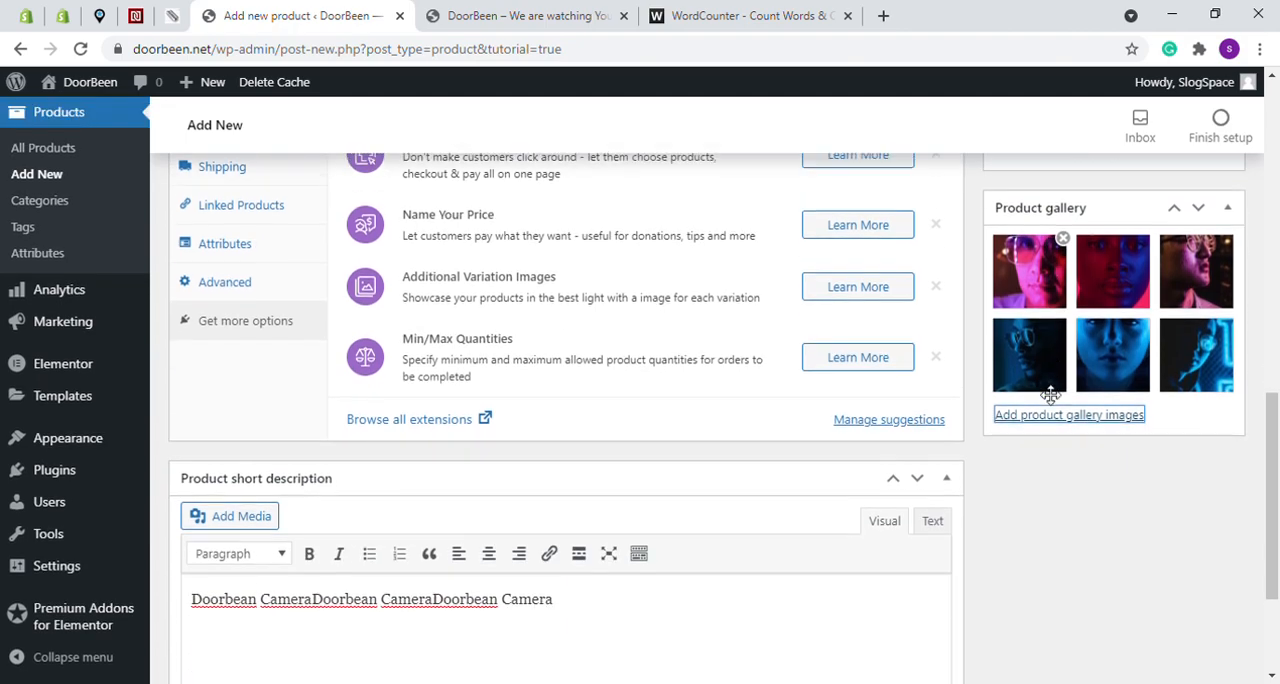
scroll(1052, 393, up, 1)
scroll(531, 375, up, 3)
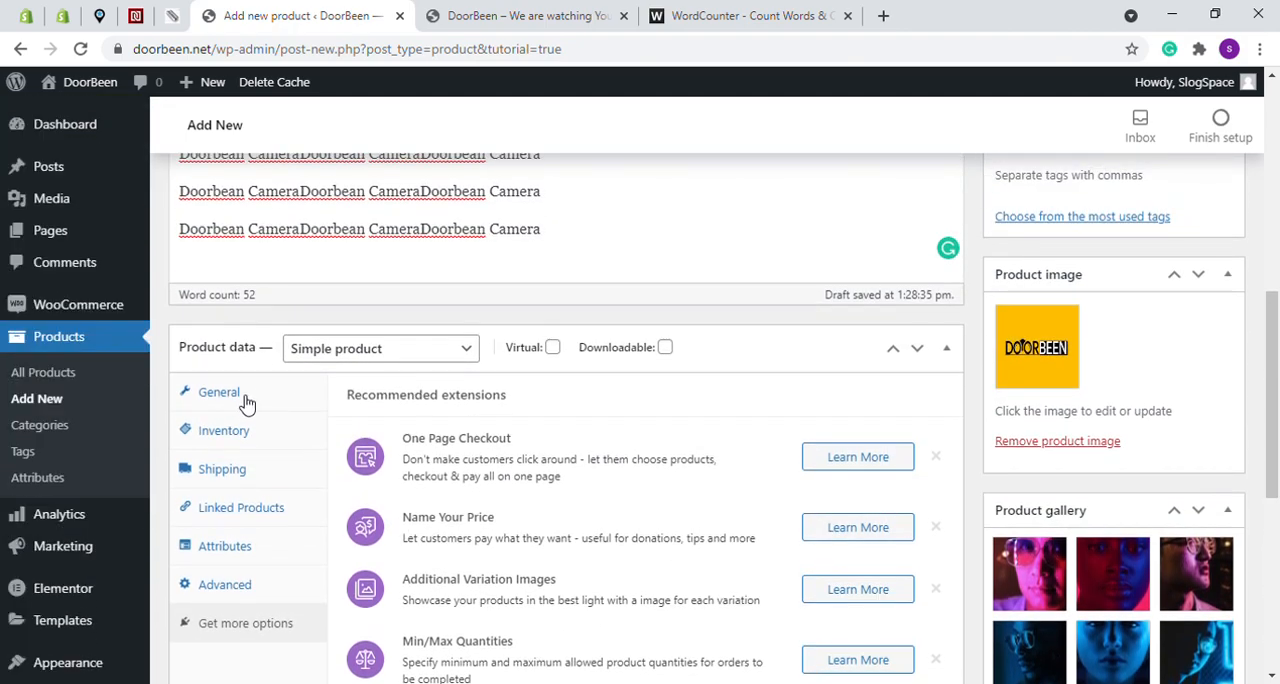
click(240, 400)
scroll(586, 429, down, 4)
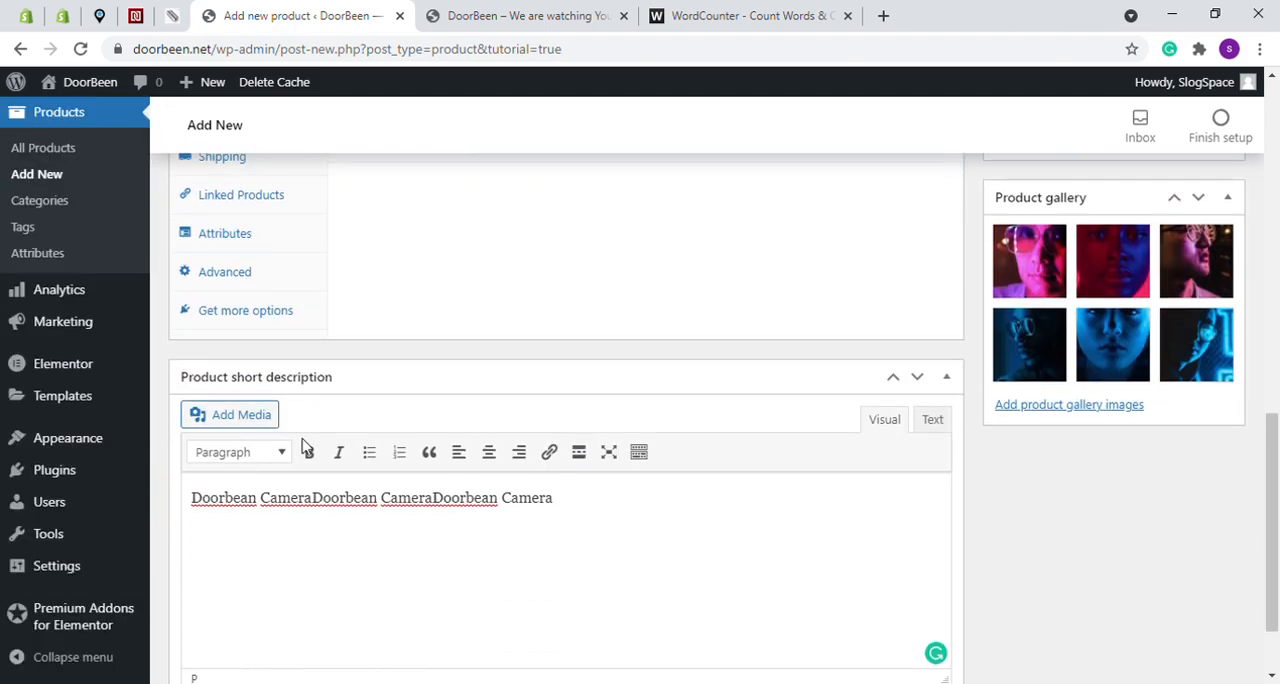
scroll(701, 361, up, 6)
scroll(701, 361, up, 5)
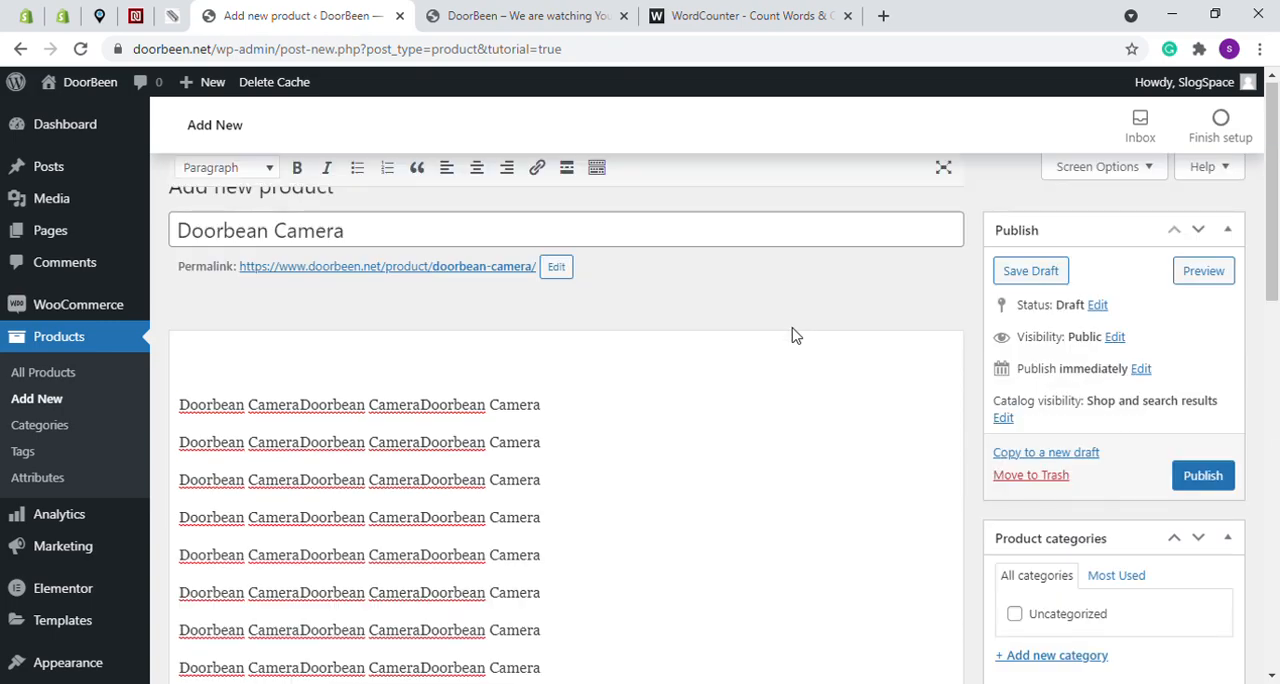
click(1201, 476)
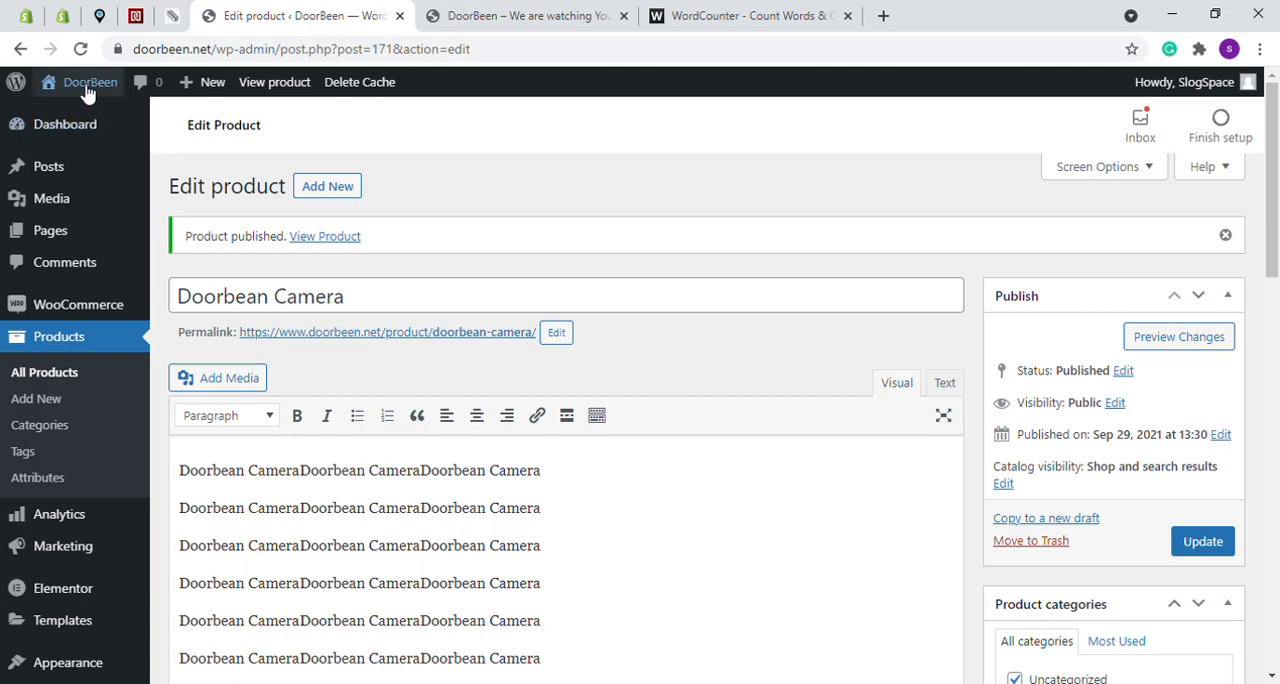
- Visit the store in a new tab and open the Doorbean Camera product page from the shop
mouse_move(88, 90)
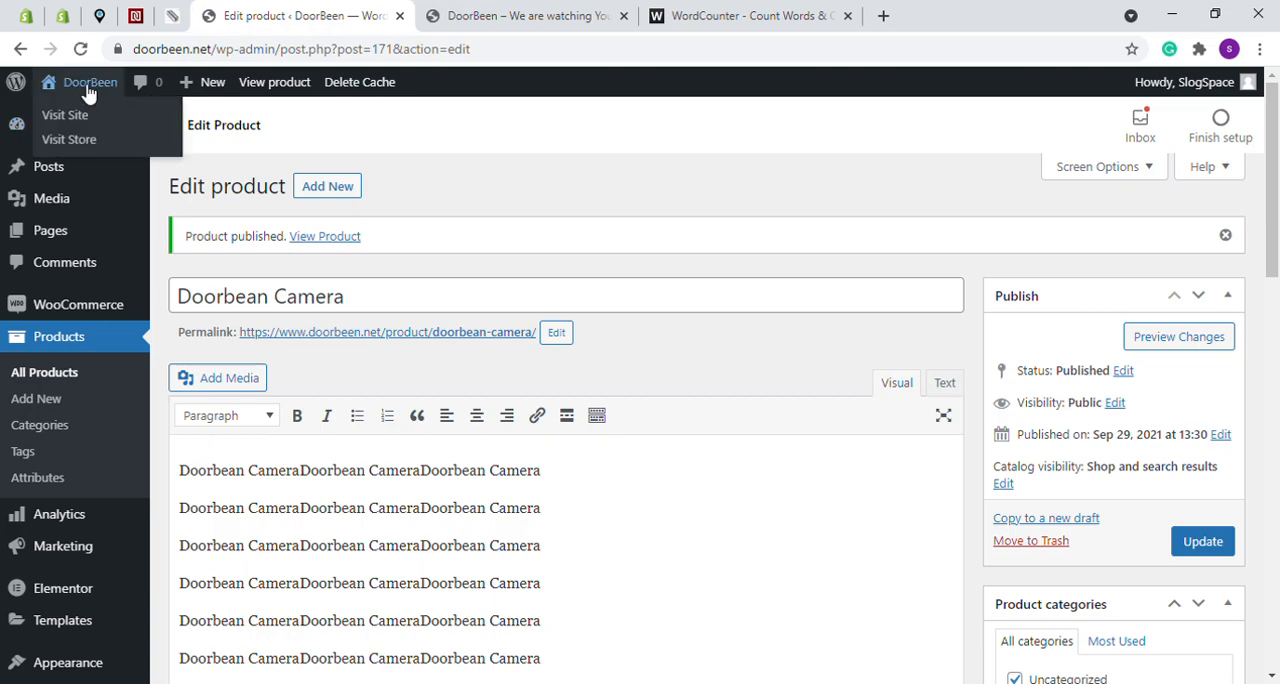
click(107, 148)
click(462, 12)
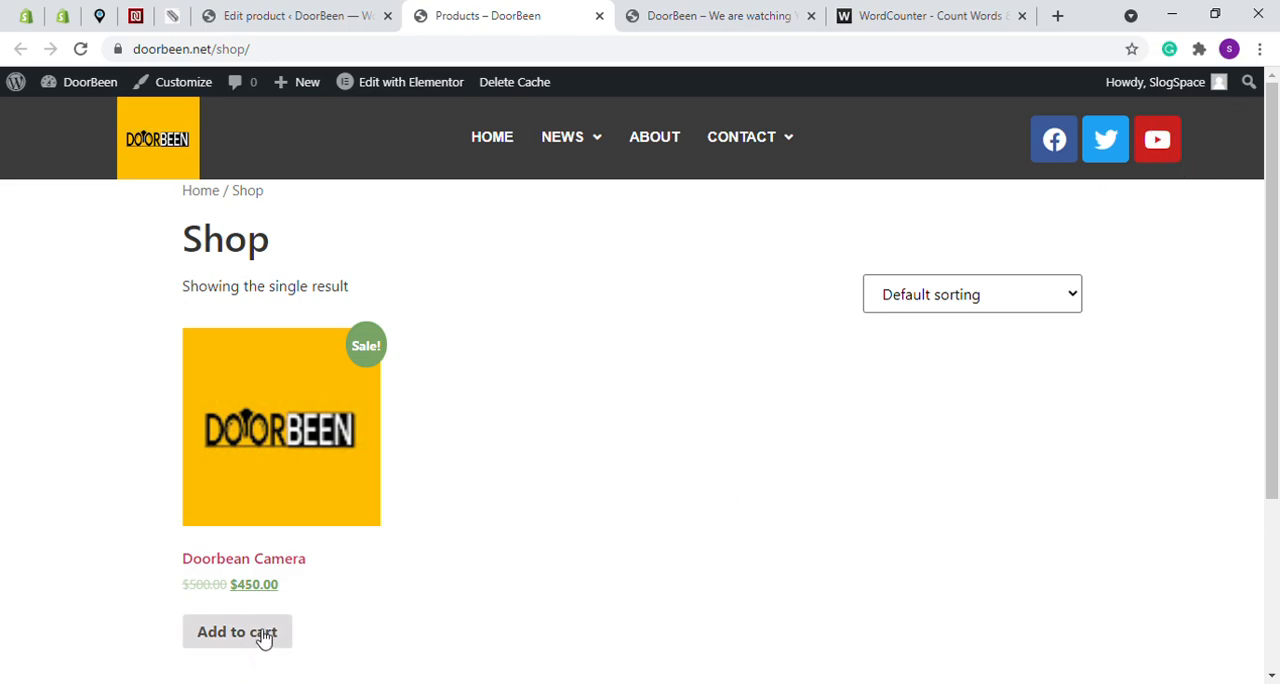
click(258, 430)
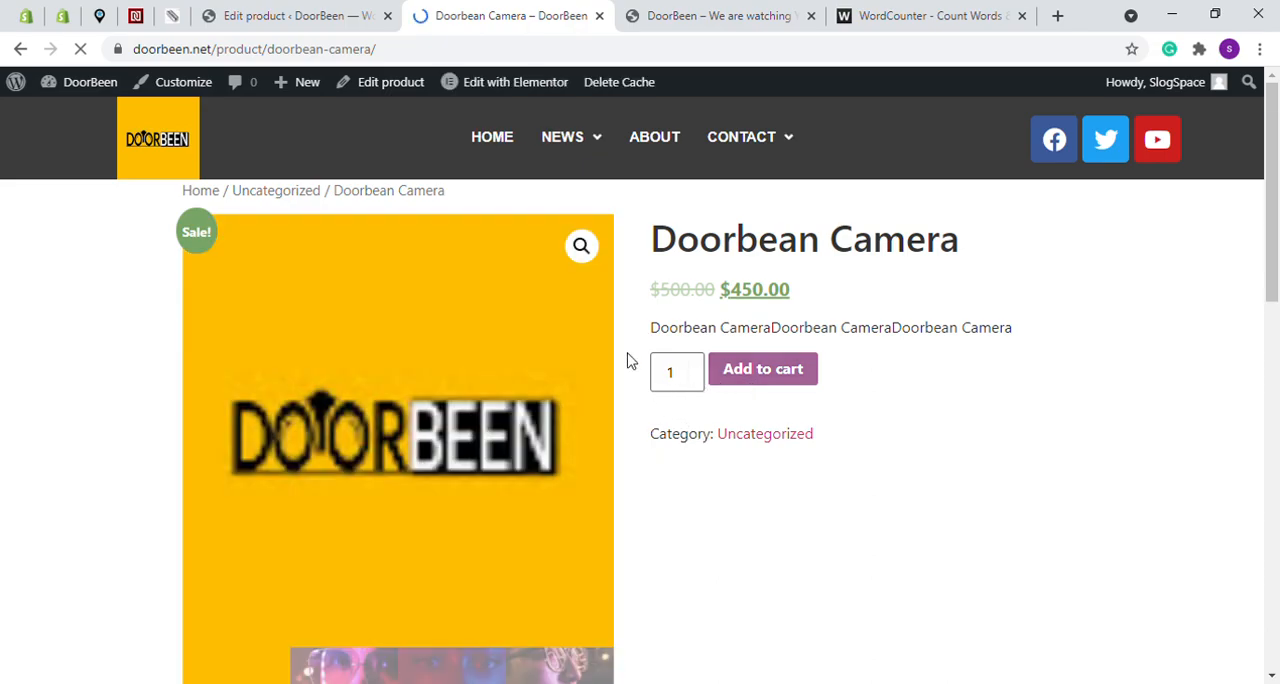
- Examine the product page's gallery images, reviews and description, and the header navigation items
scroll(628, 357, down, 3)
click(398, 393)
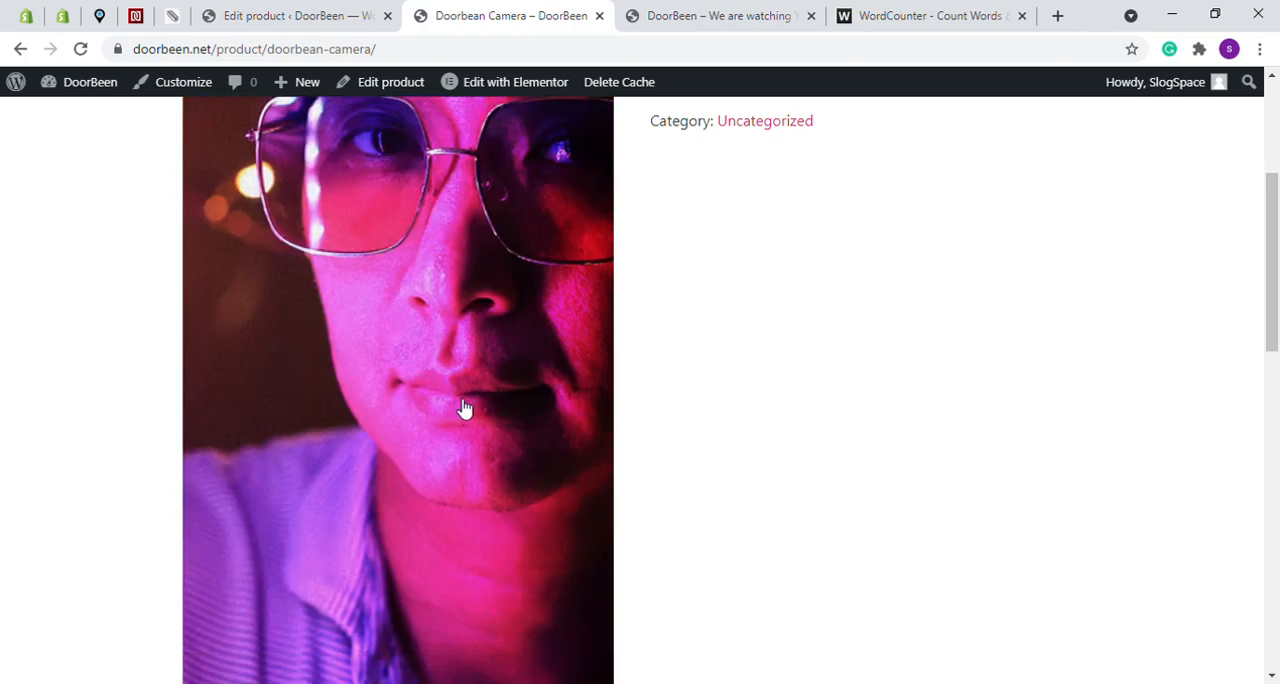
click(477, 420)
click(570, 435)
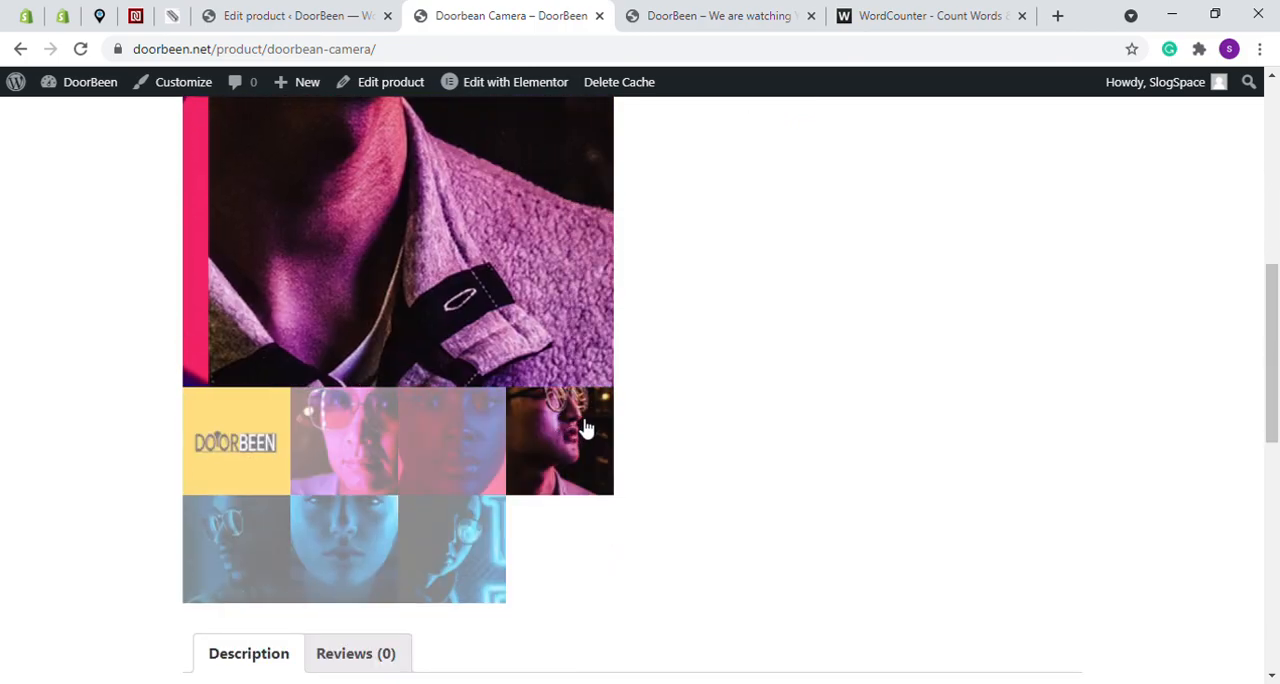
scroll(354, 402, down, 5)
click(350, 195)
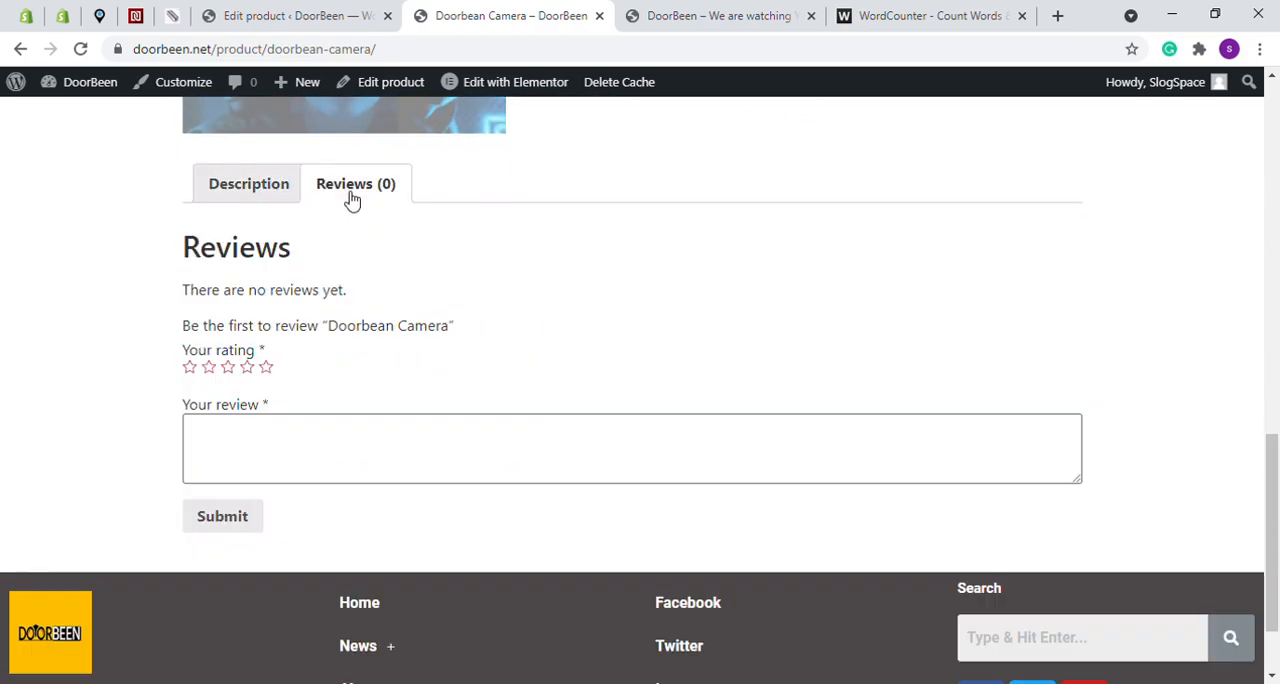
click(254, 200)
scroll(471, 381, down, 5)
scroll(786, 400, up, 10)
scroll(788, 395, up, 3)
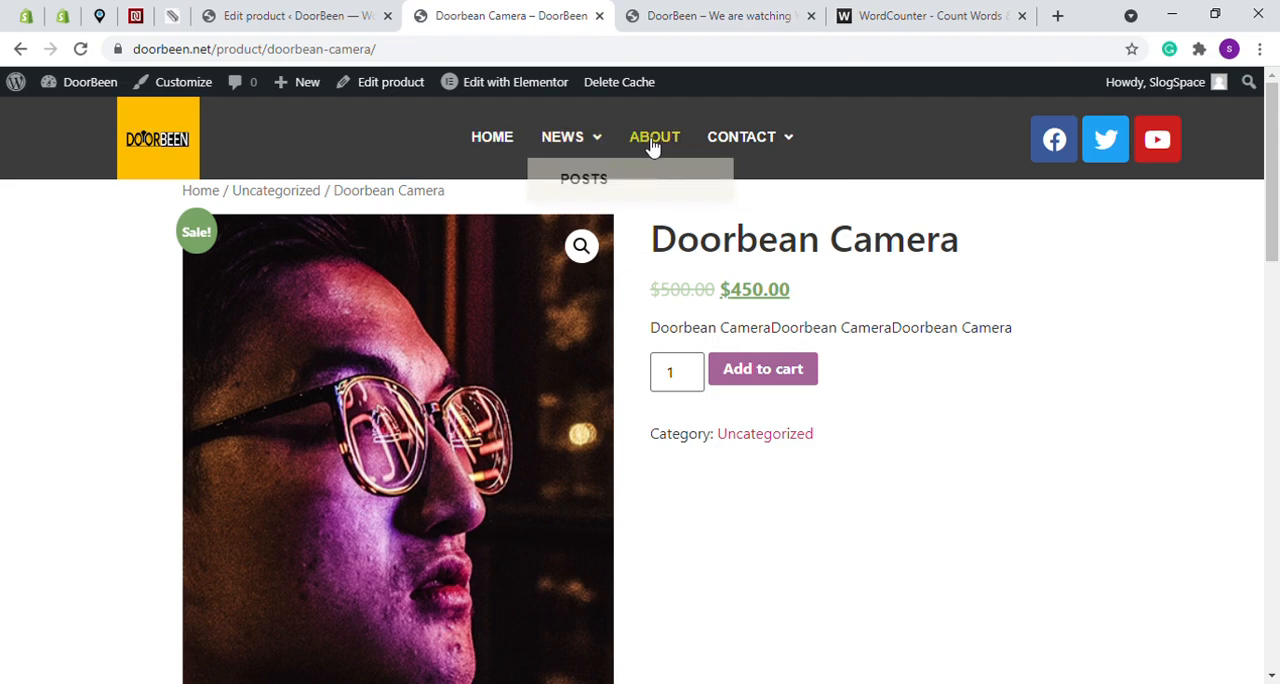
mouse_move(775, 143)
mouse_move(566, 143)
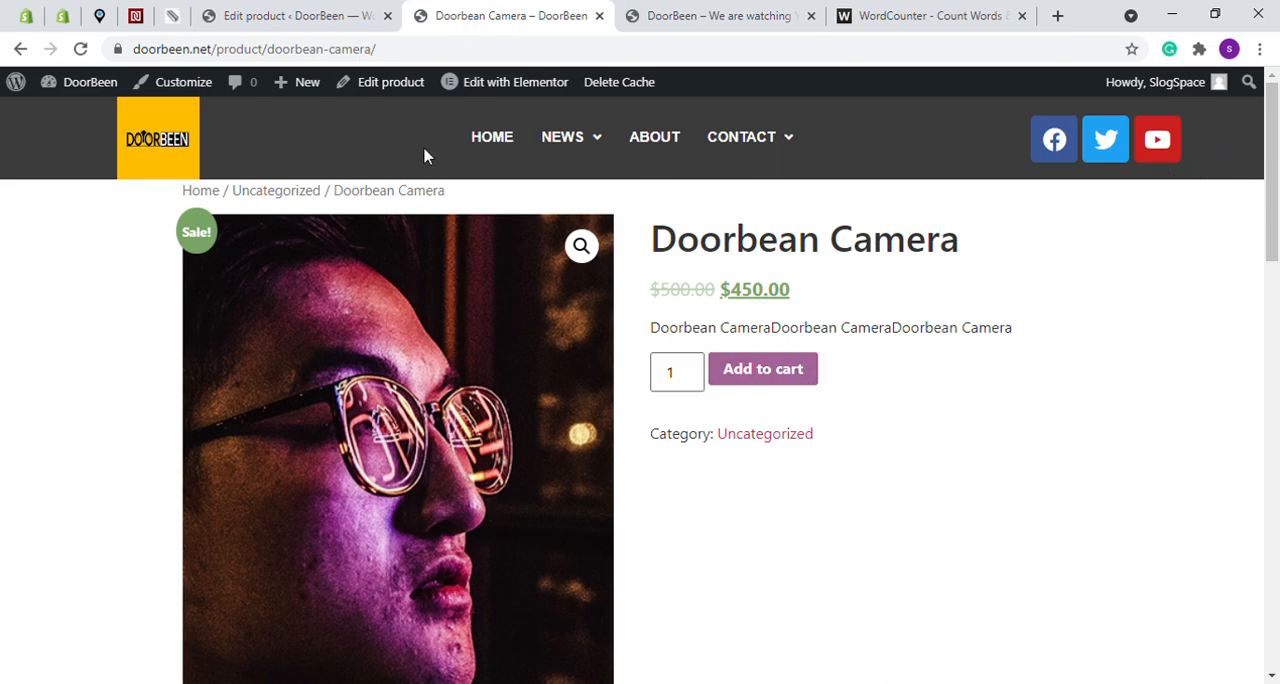
- Return to the WordPress admin and open the Menus settings under Appearance, checking the product page's header meanwhile
click(298, 16)
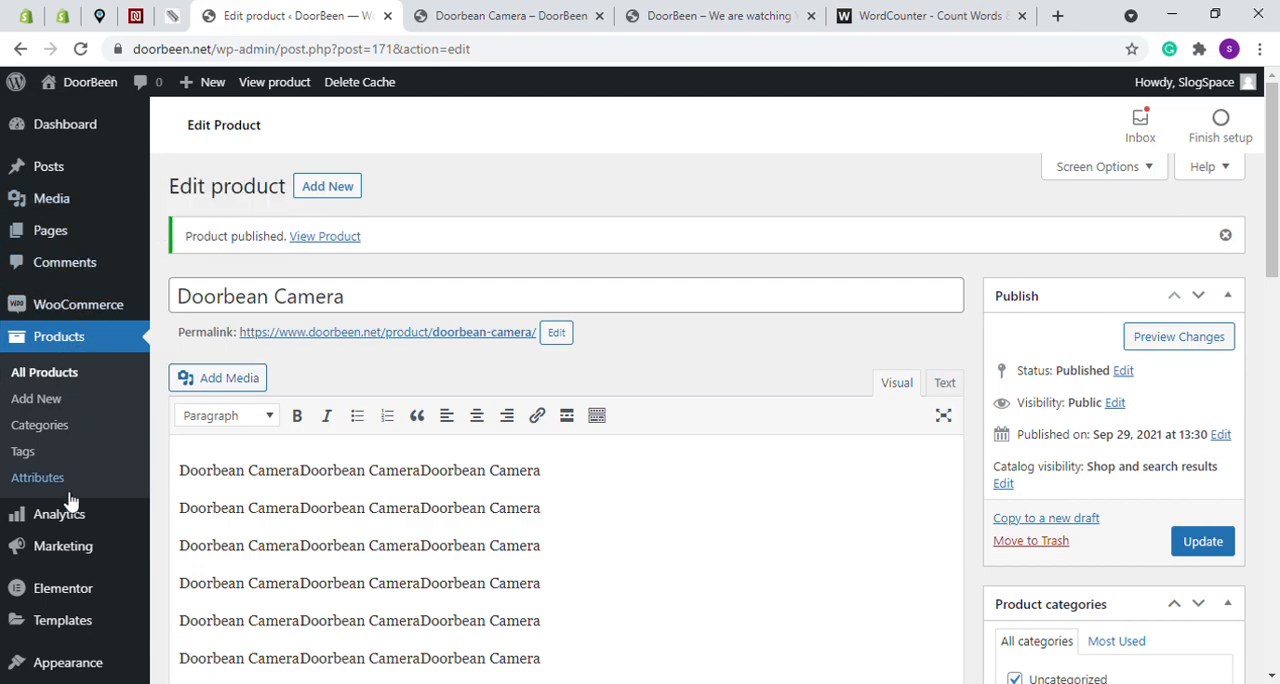
scroll(66, 505, down, 2)
mouse_move(63, 440)
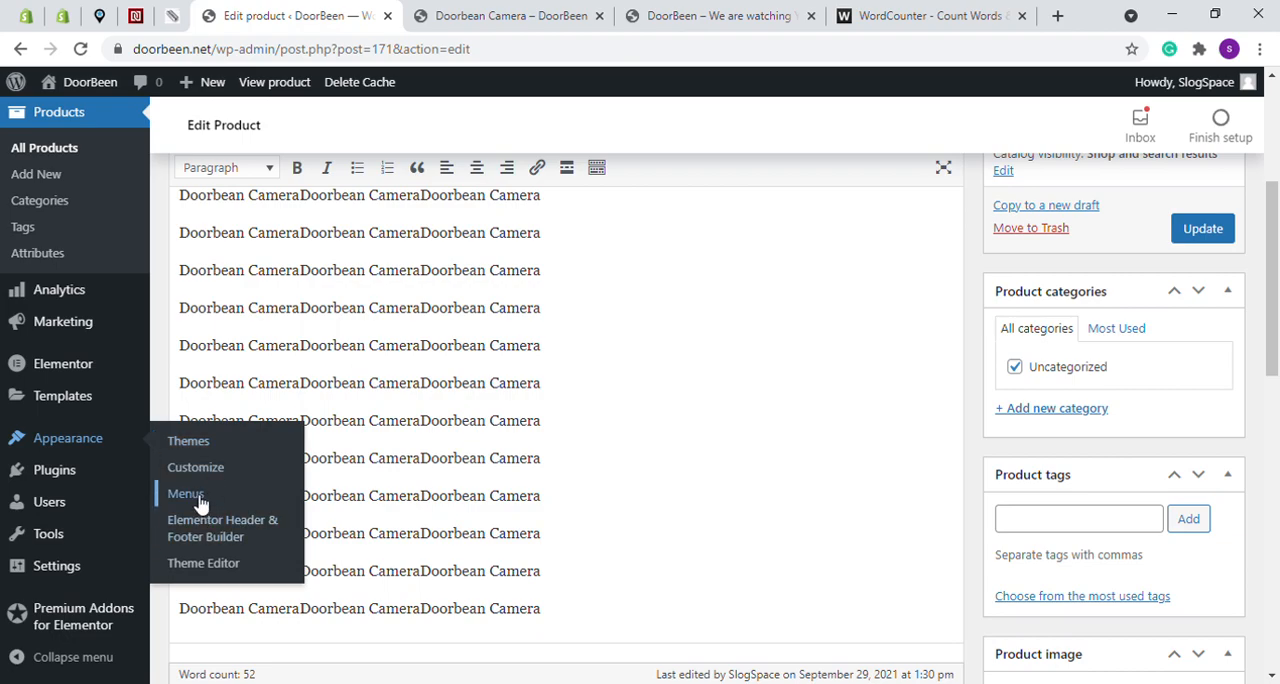
click(437, 12)
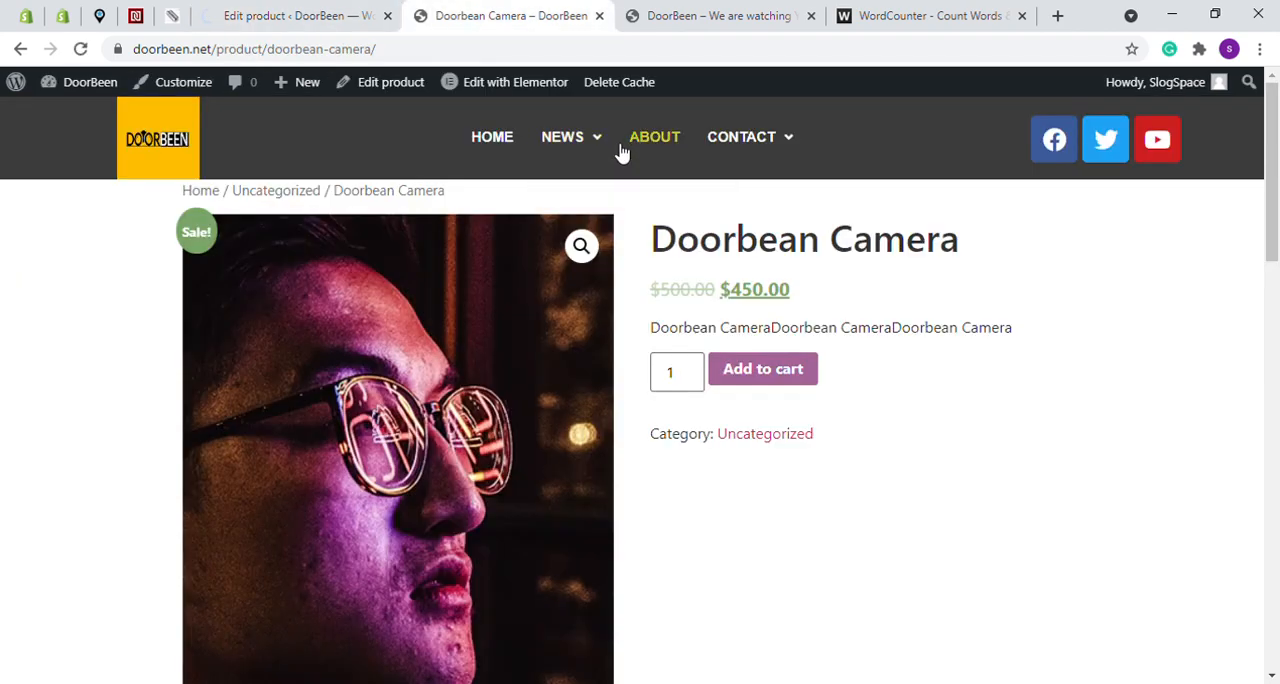
click(318, 10)
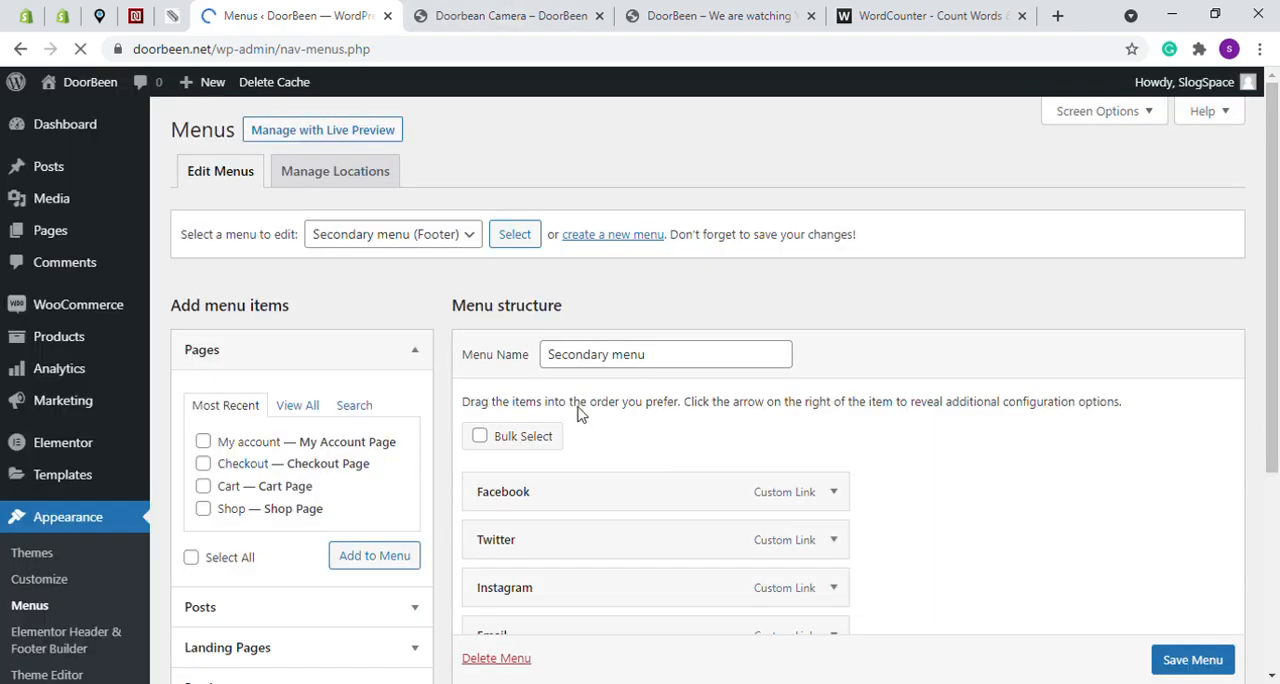
- Check the product page's header, and load the Primary menu (Header) for editing in the Menus settings
click(386, 242)
click(480, 16)
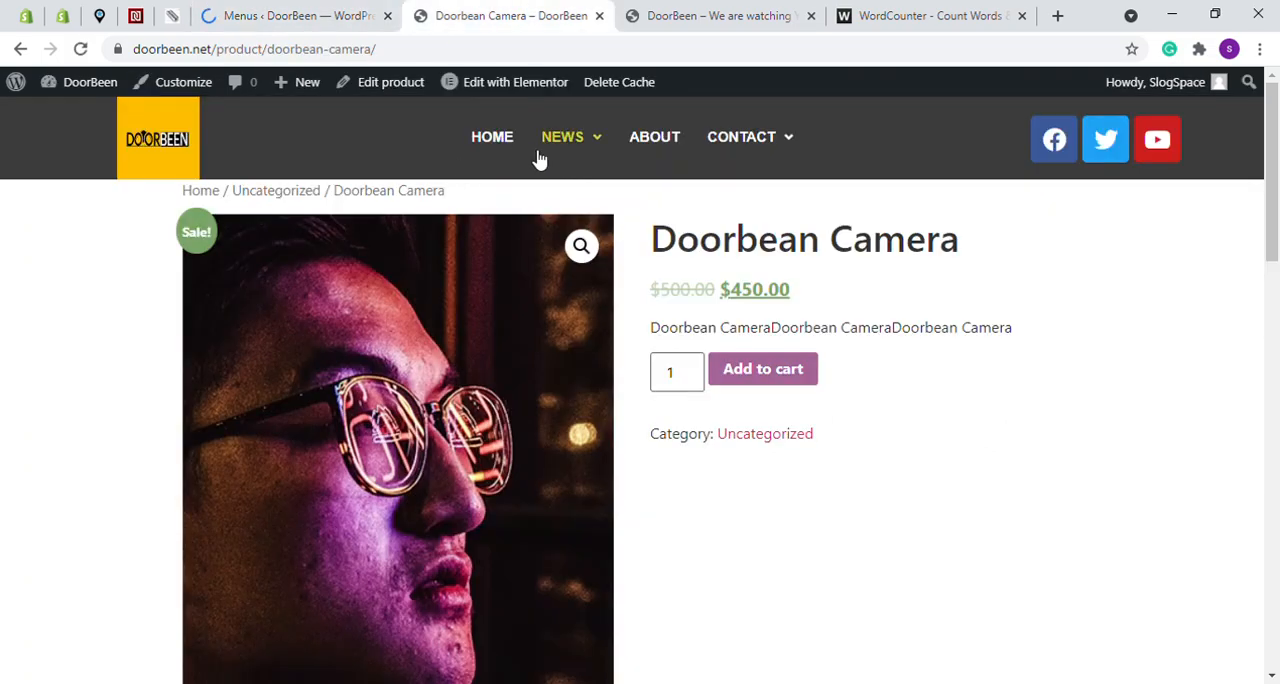
click(335, 12)
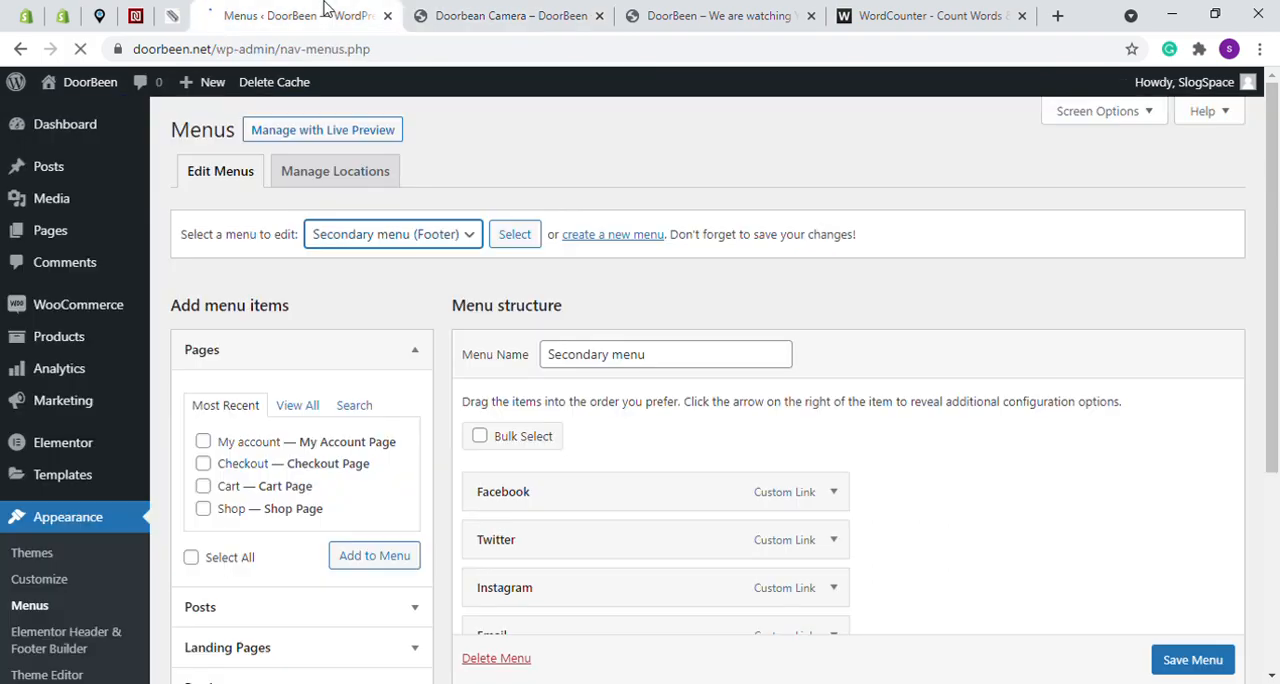
key(Up)
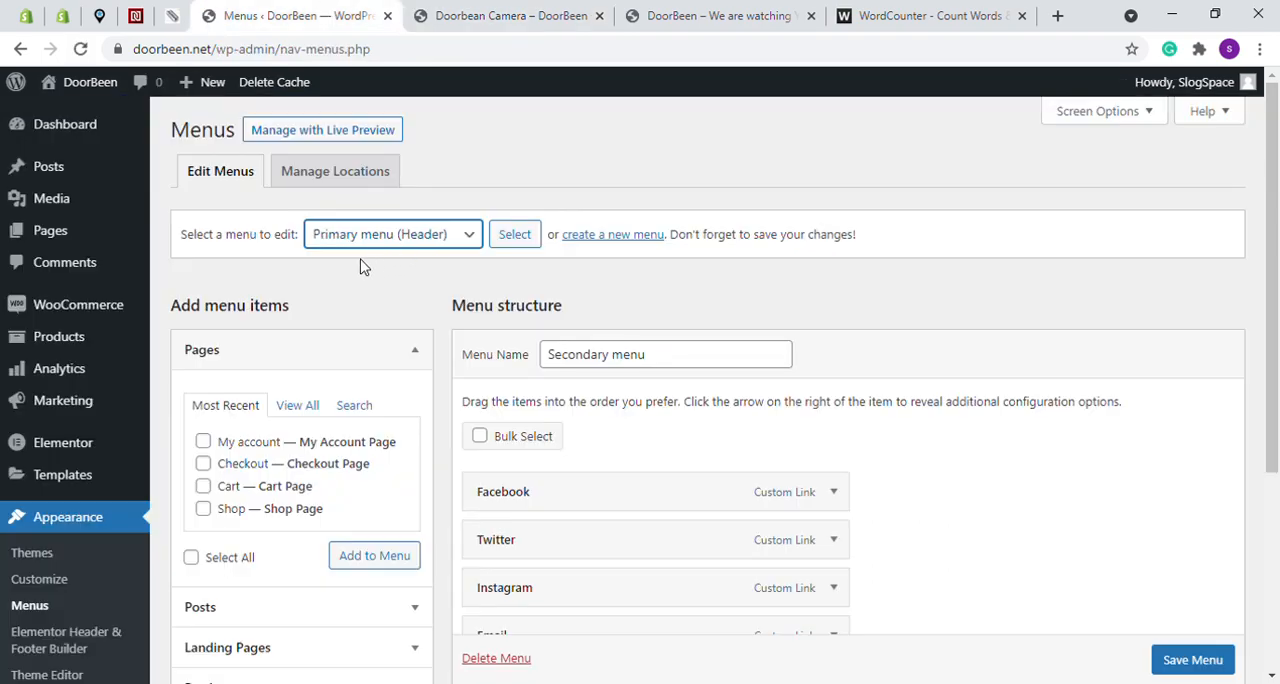
click(524, 237)
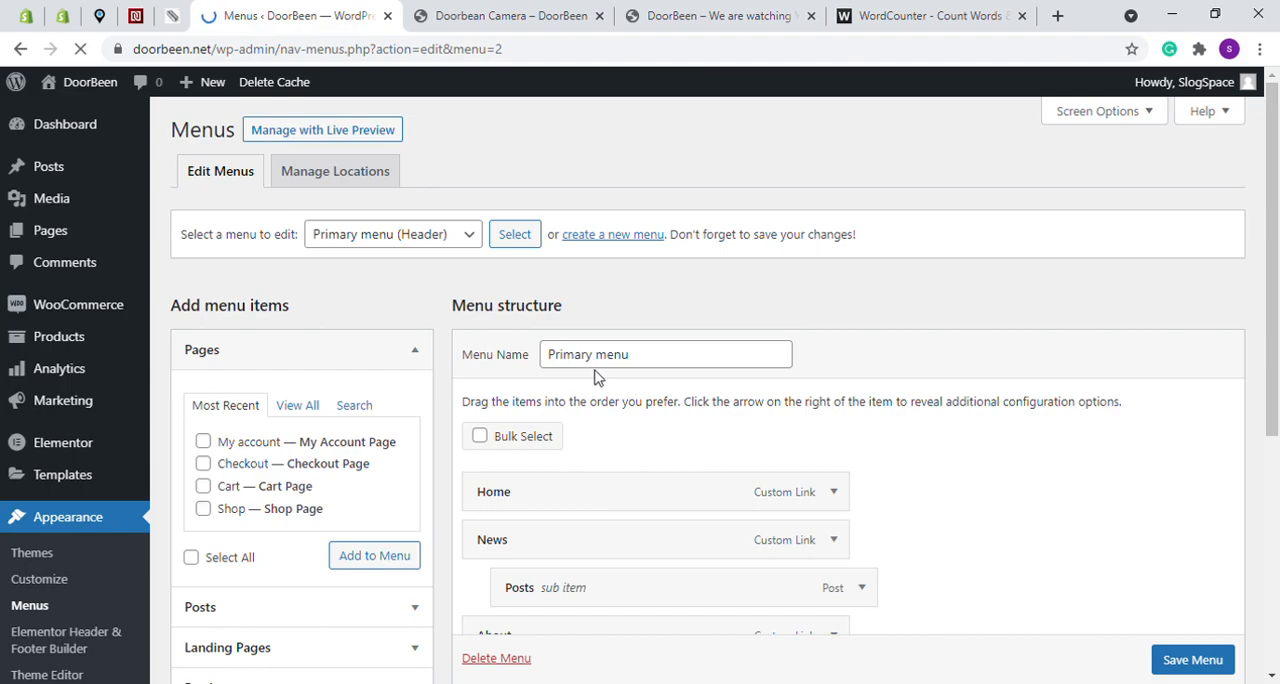
- Look through the Primary menu's structure and available item types, and open the site's Pages list in a new tab
scroll(594, 371, down, 2)
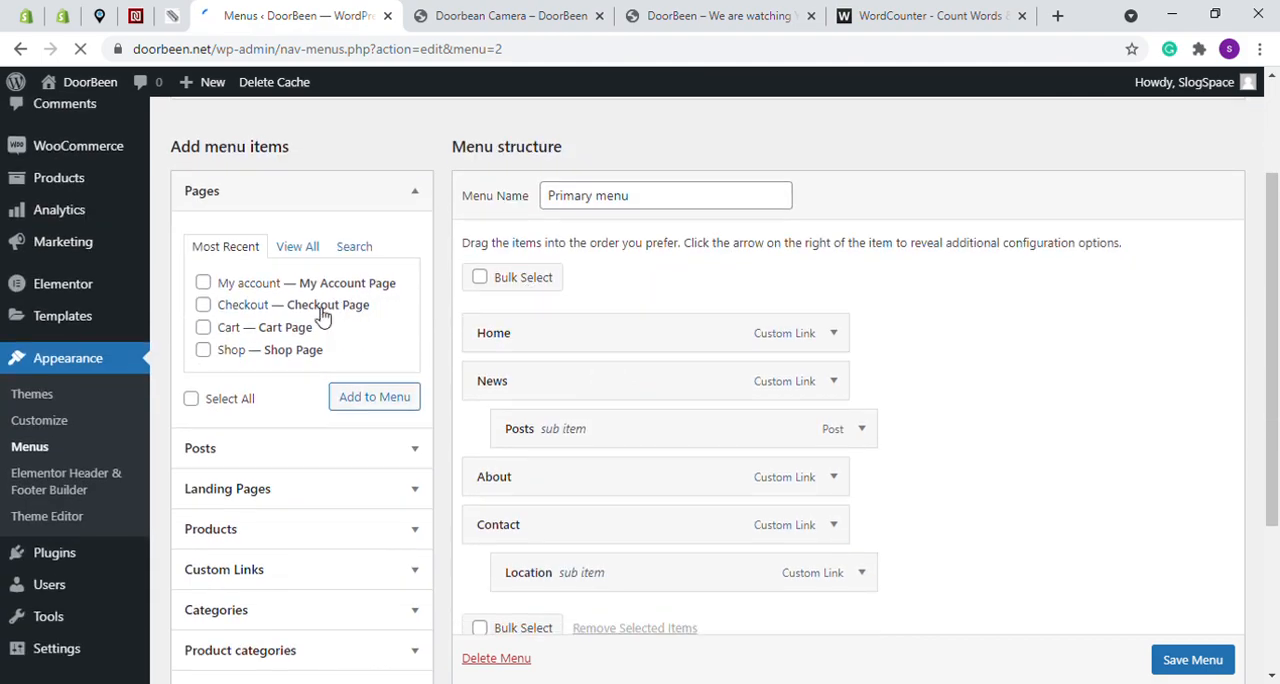
scroll(318, 322, down, 2)
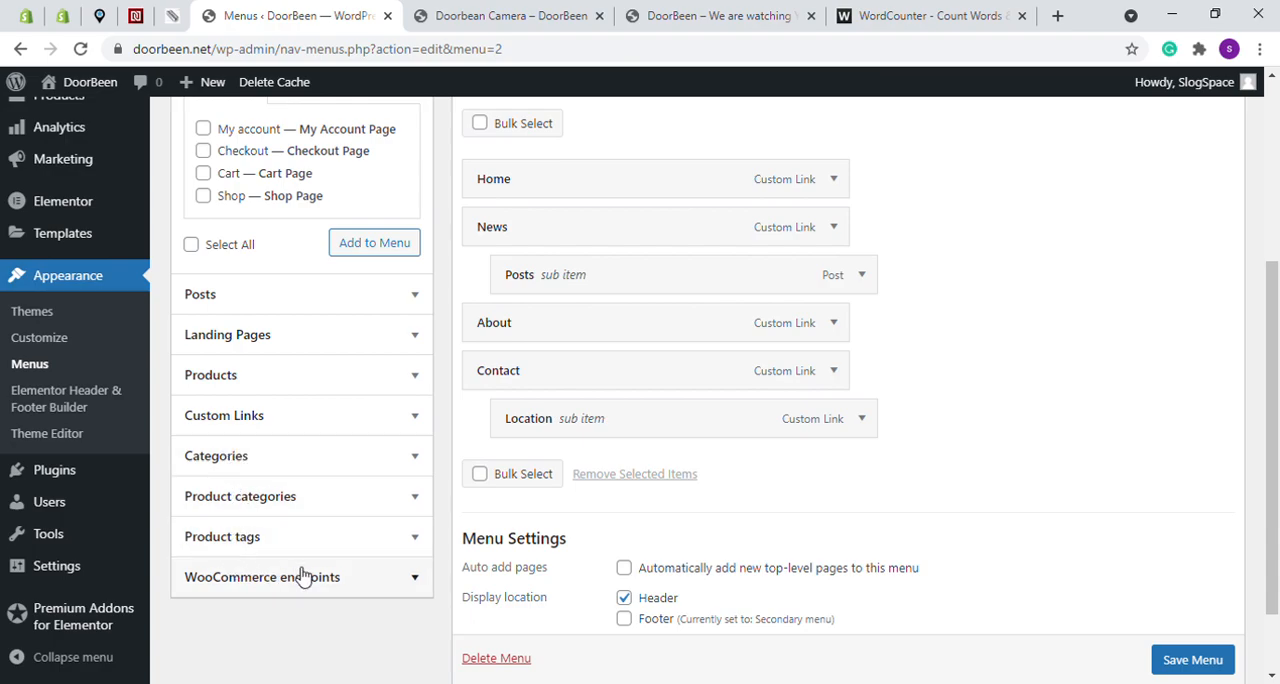
scroll(260, 365, up, 2)
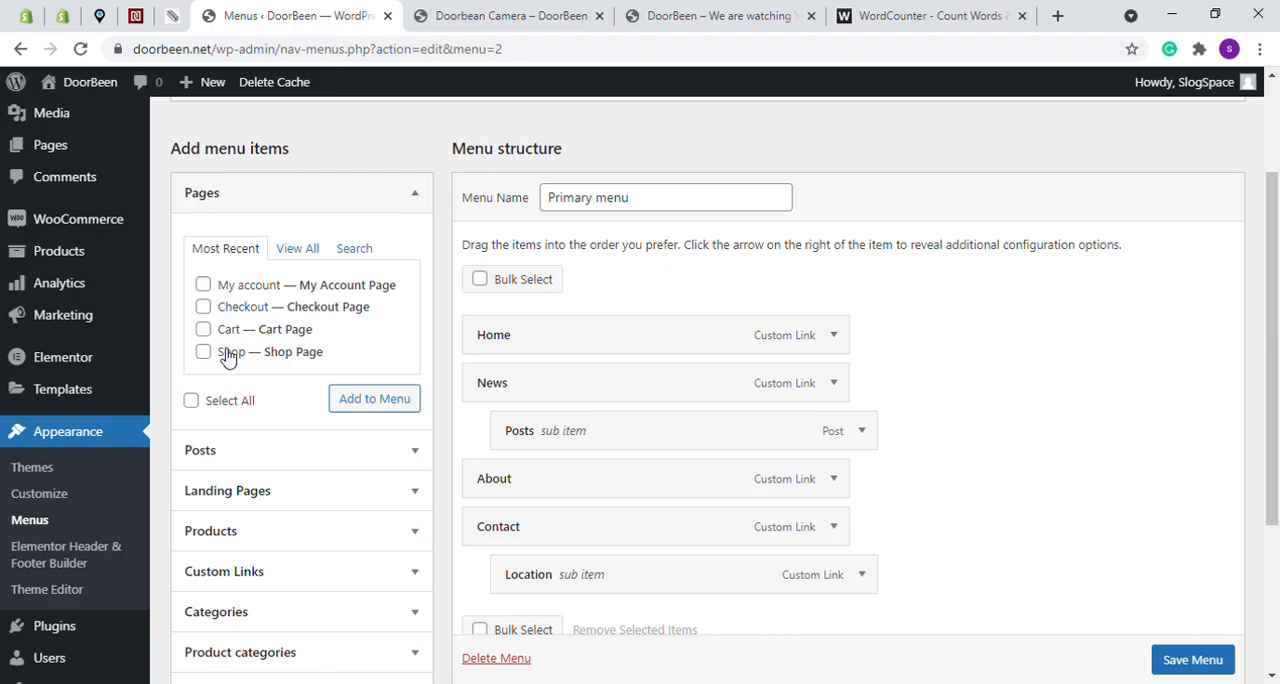
mouse_move(58, 155)
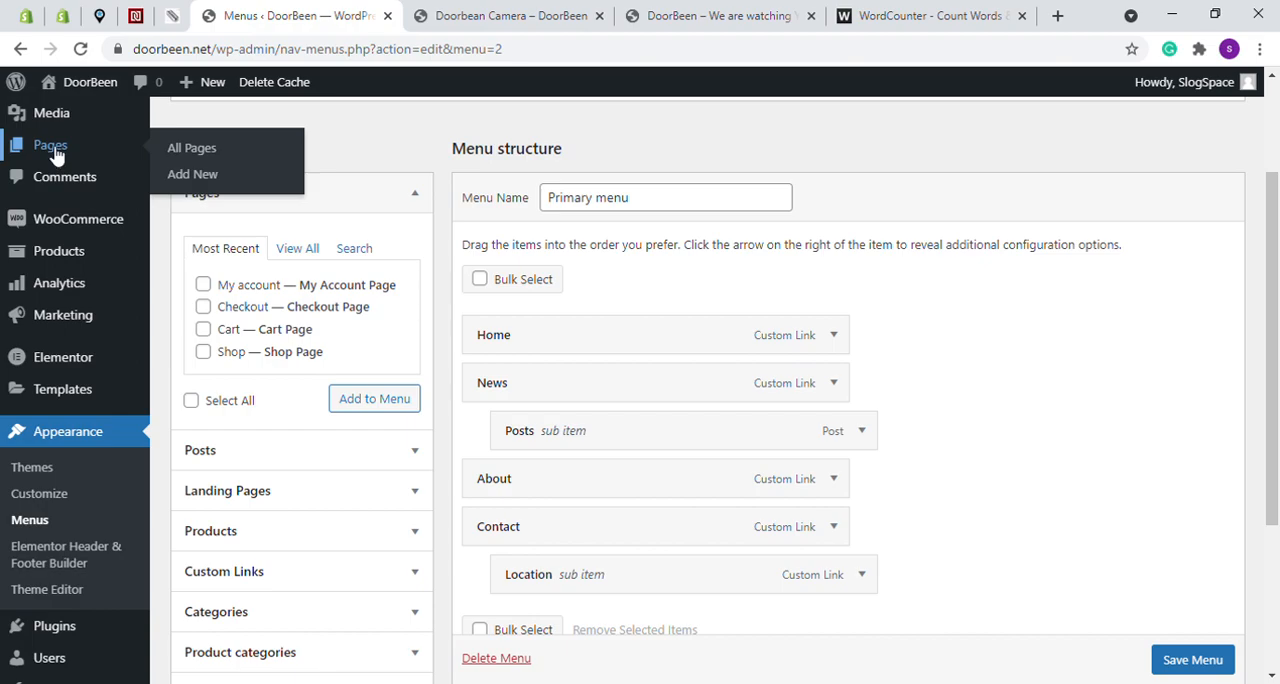
middle_click(88, 164)
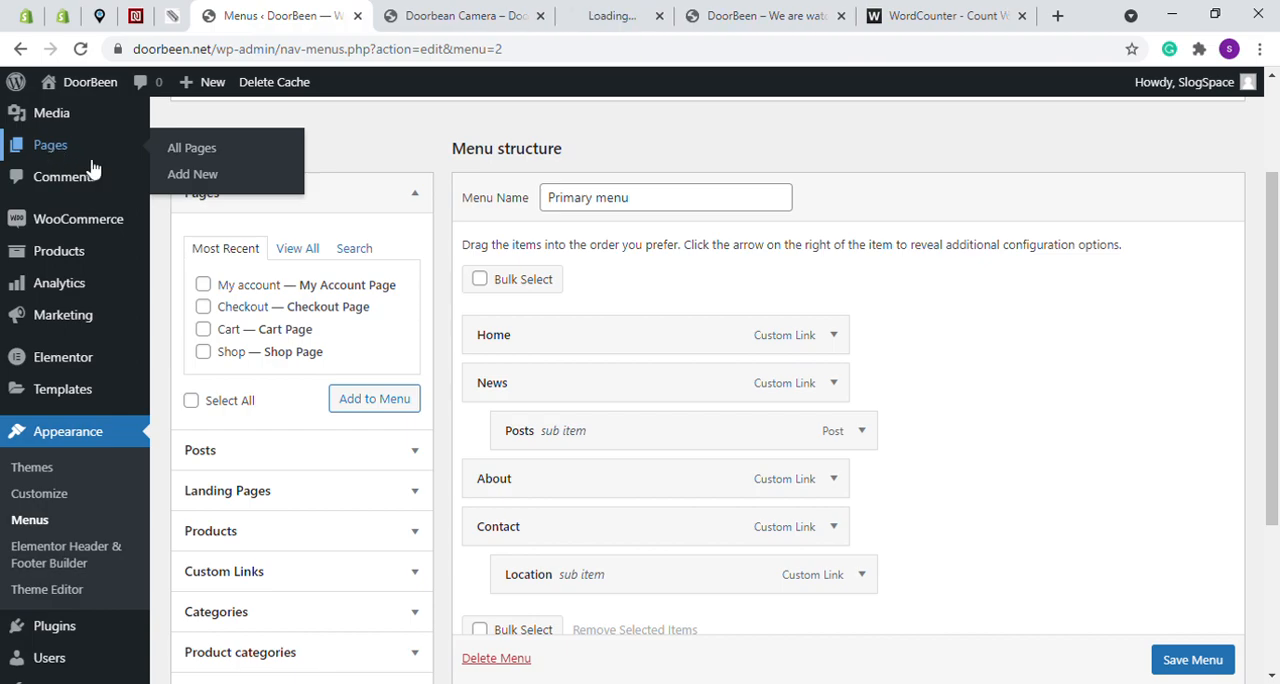
click(493, 10)
drag(493, 10, 505, 85)
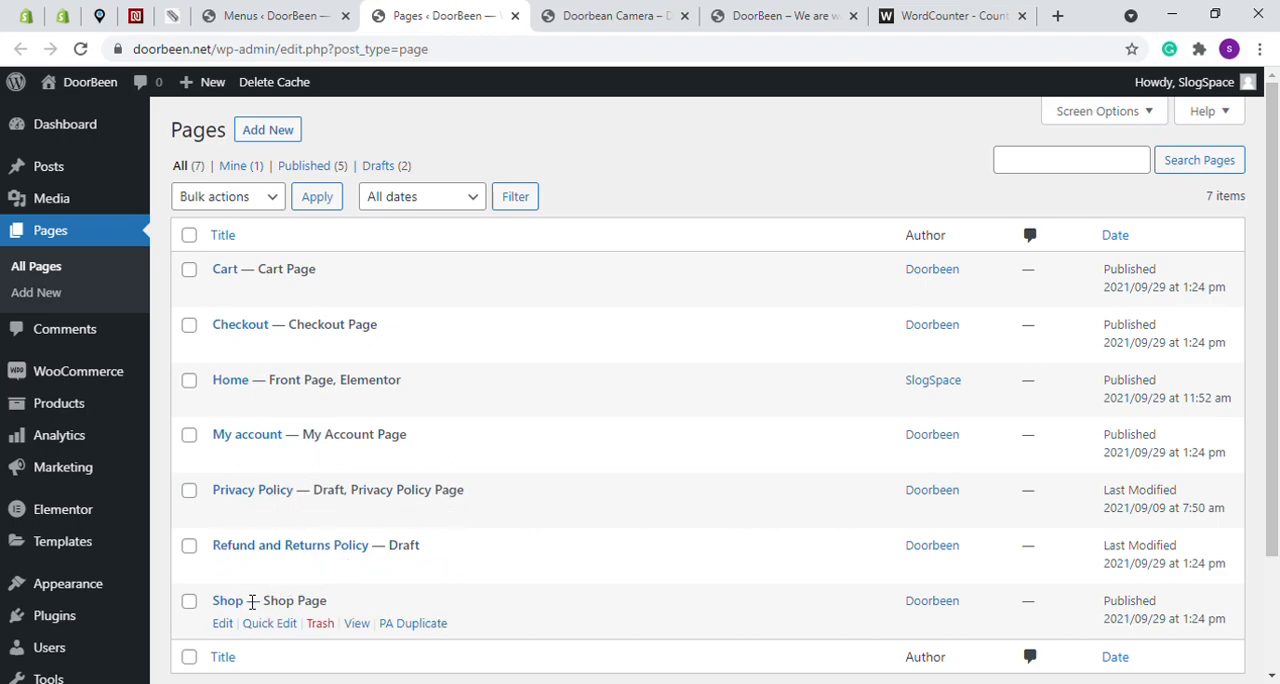
- Add the Shop page to the Primary menu between Home and News, and save the menu
click(285, 15)
click(204, 352)
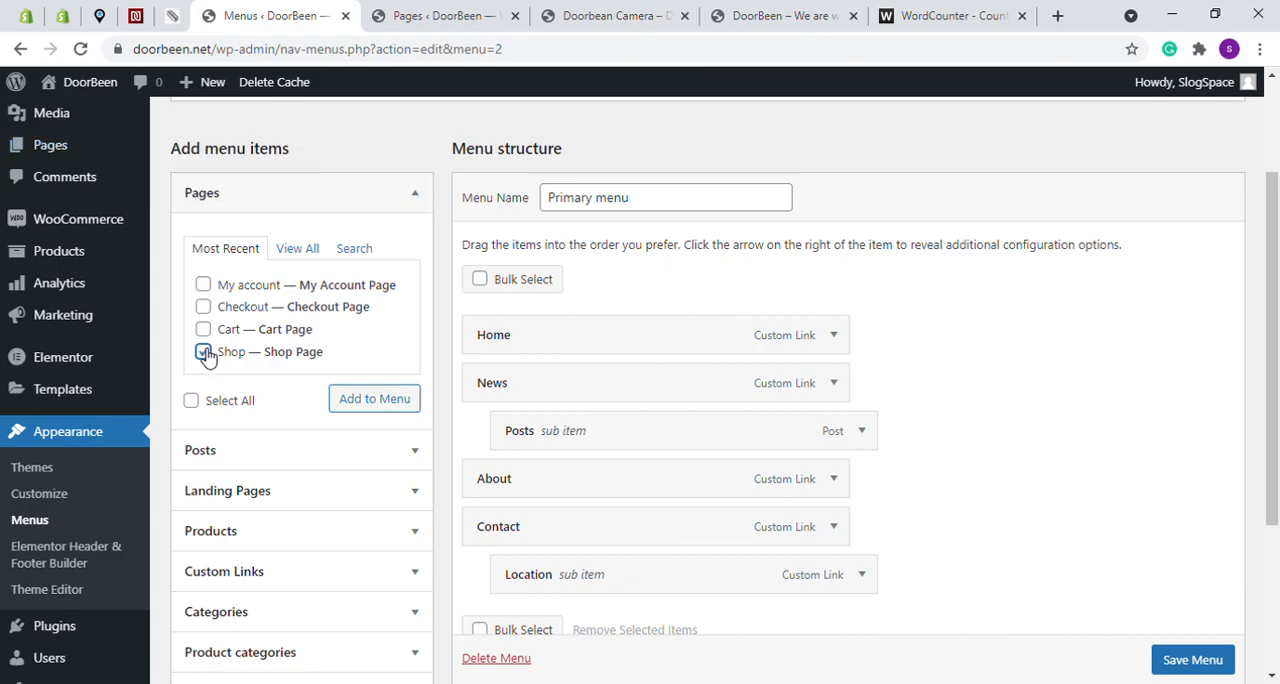
click(396, 409)
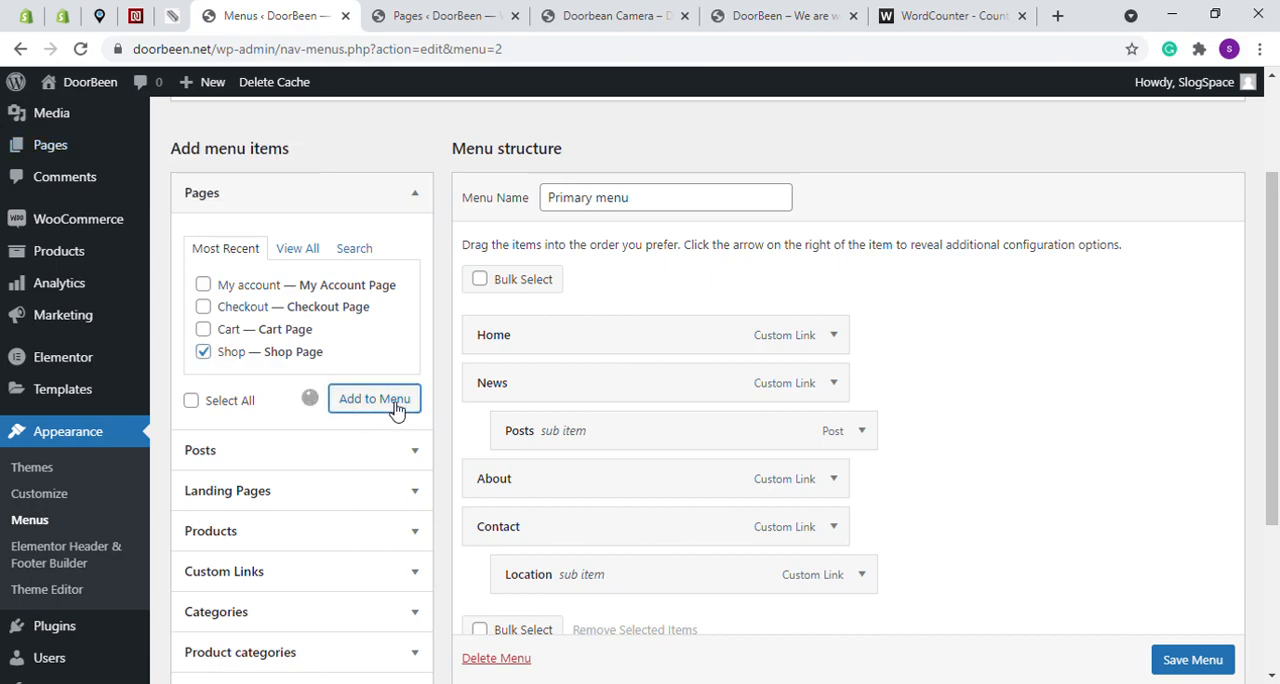
scroll(757, 409, down, 2)
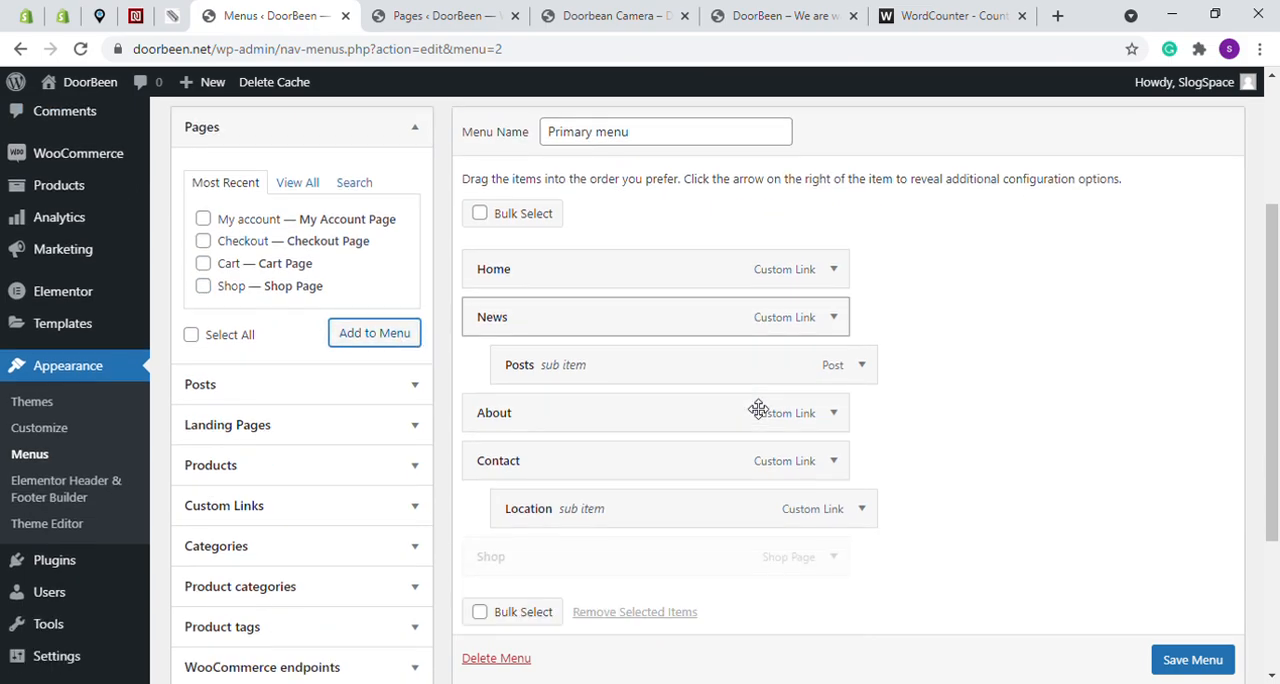
drag(482, 463, 486, 223)
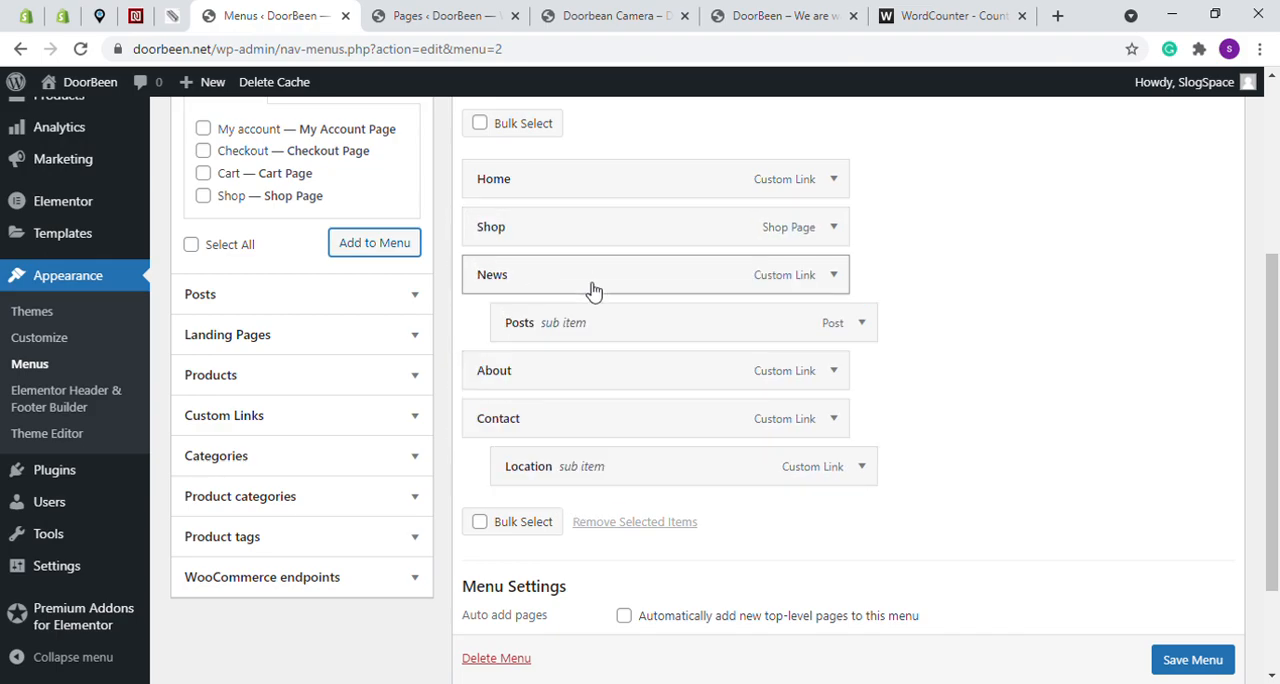
click(1165, 662)
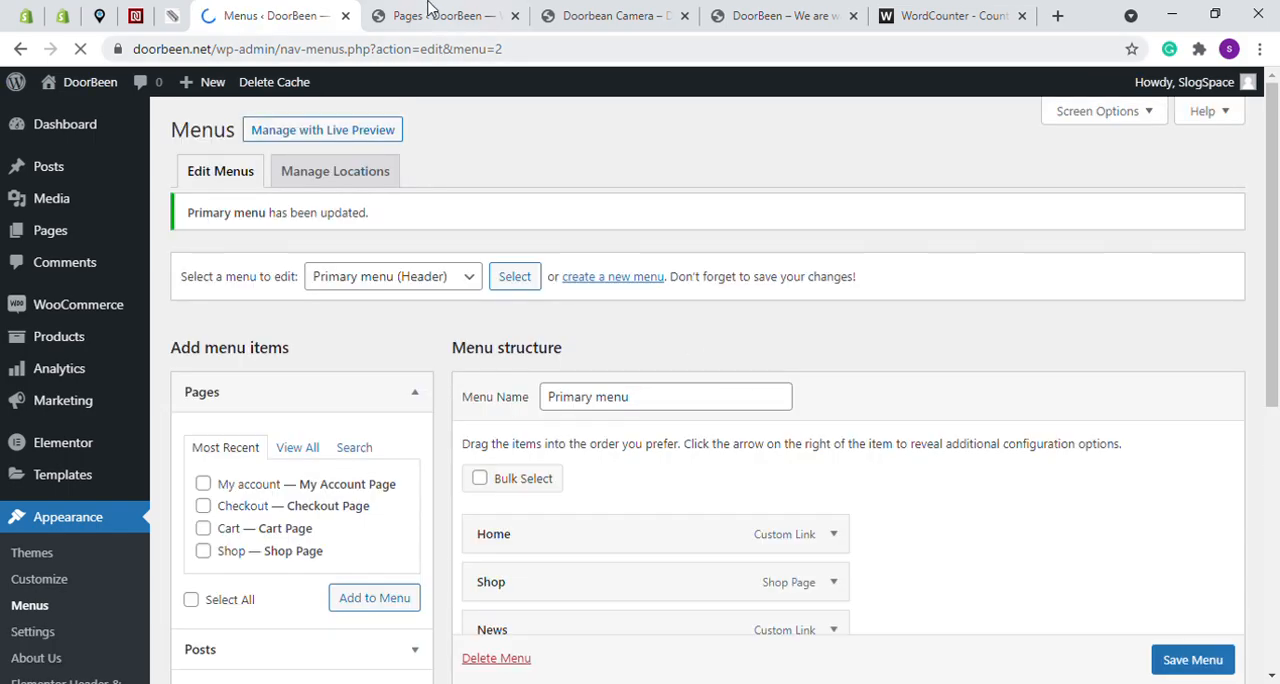
- Close the Pages list tab and open the Shop page from the storefront's header menu
click(430, 8)
drag(571, 11, 518, 8)
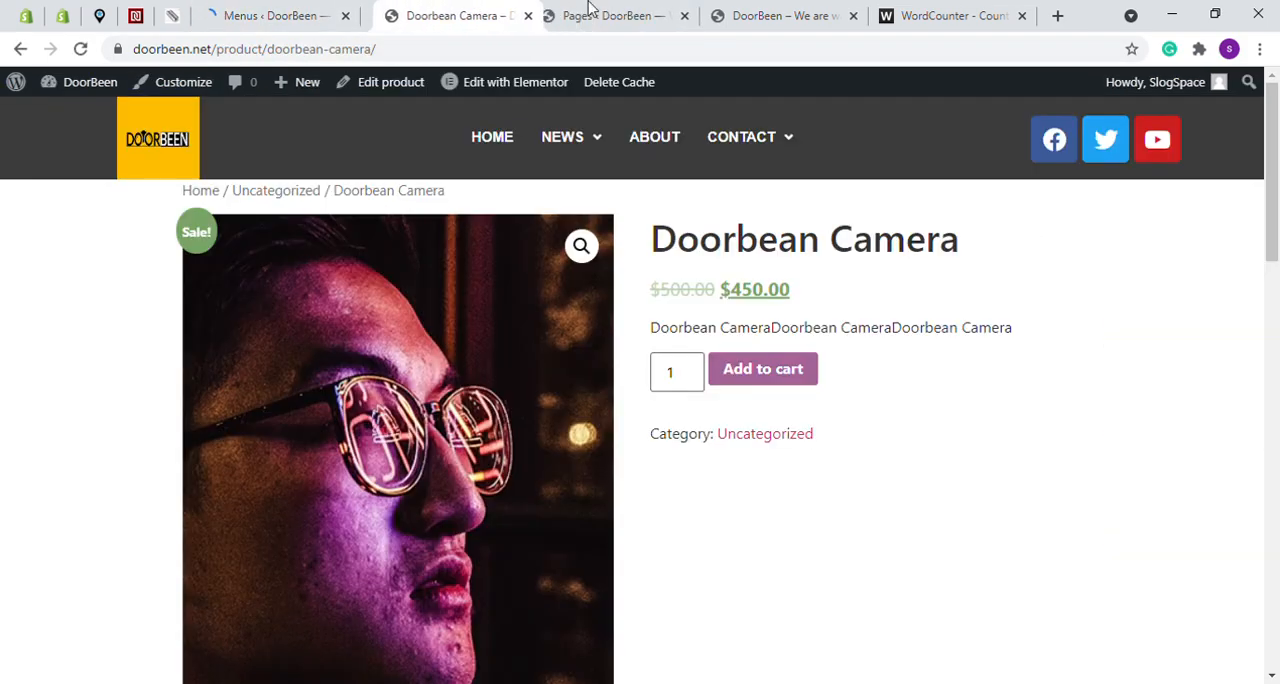
click(650, 13)
click(684, 15)
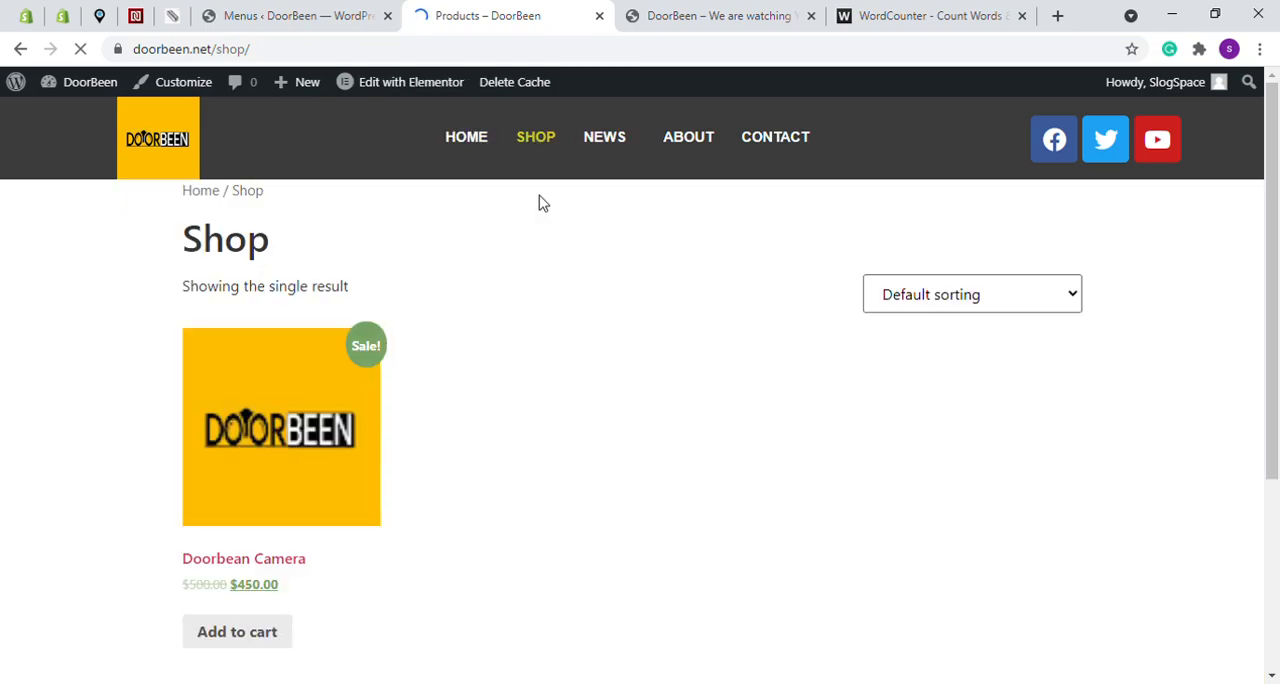
- Recheck the saved Primary menu's items, and add the Doorbean Camera to the cart on the store's Shop page
click(297, 12)
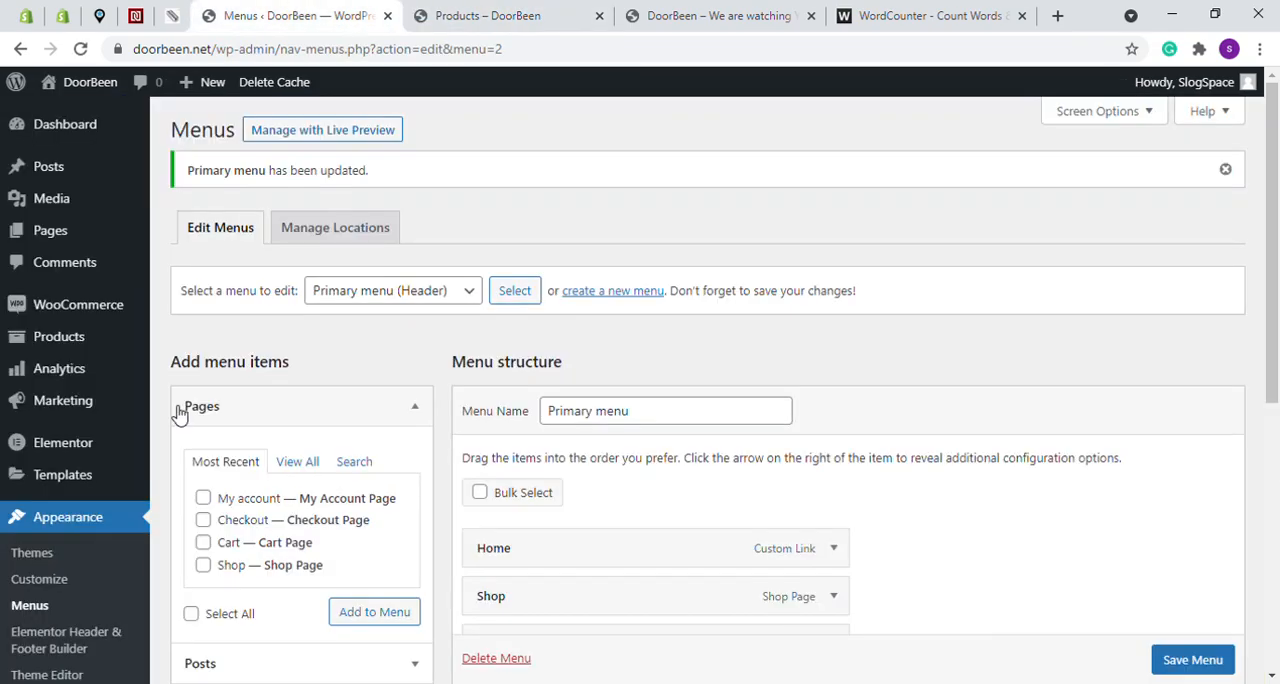
scroll(478, 390, down, 3)
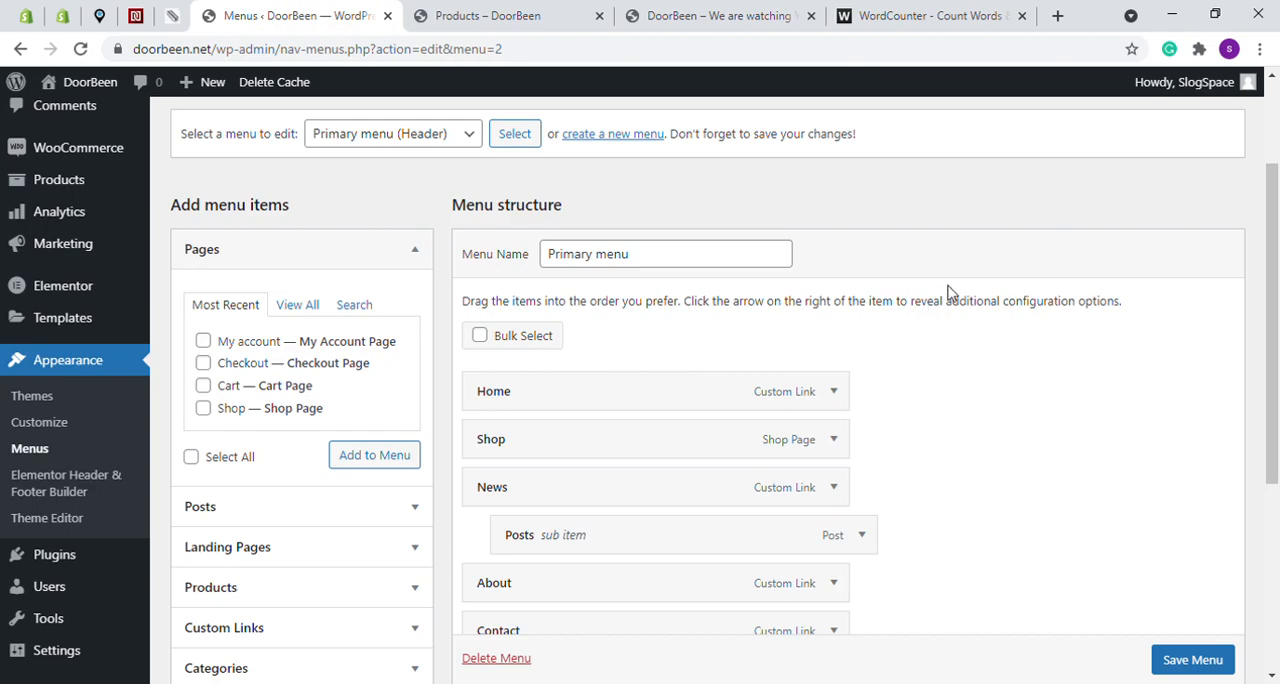
scroll(966, 291, up, 3)
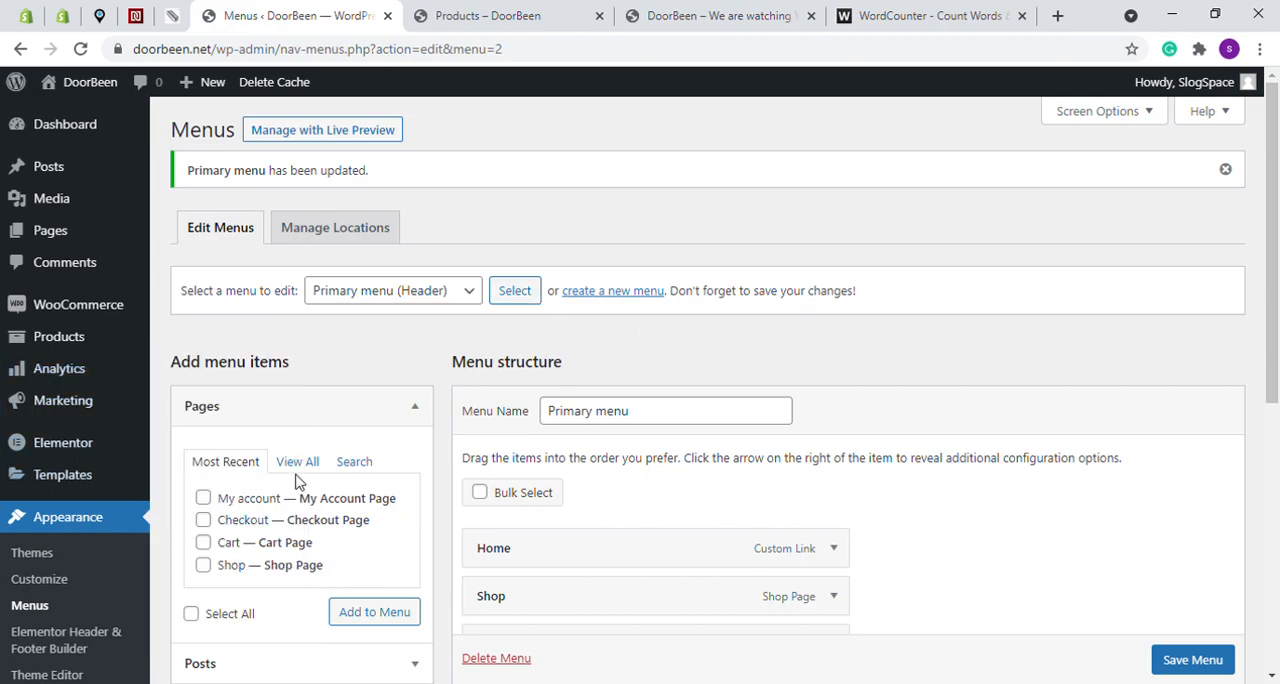
scroll(395, 397, down, 1)
scroll(395, 397, down, 2)
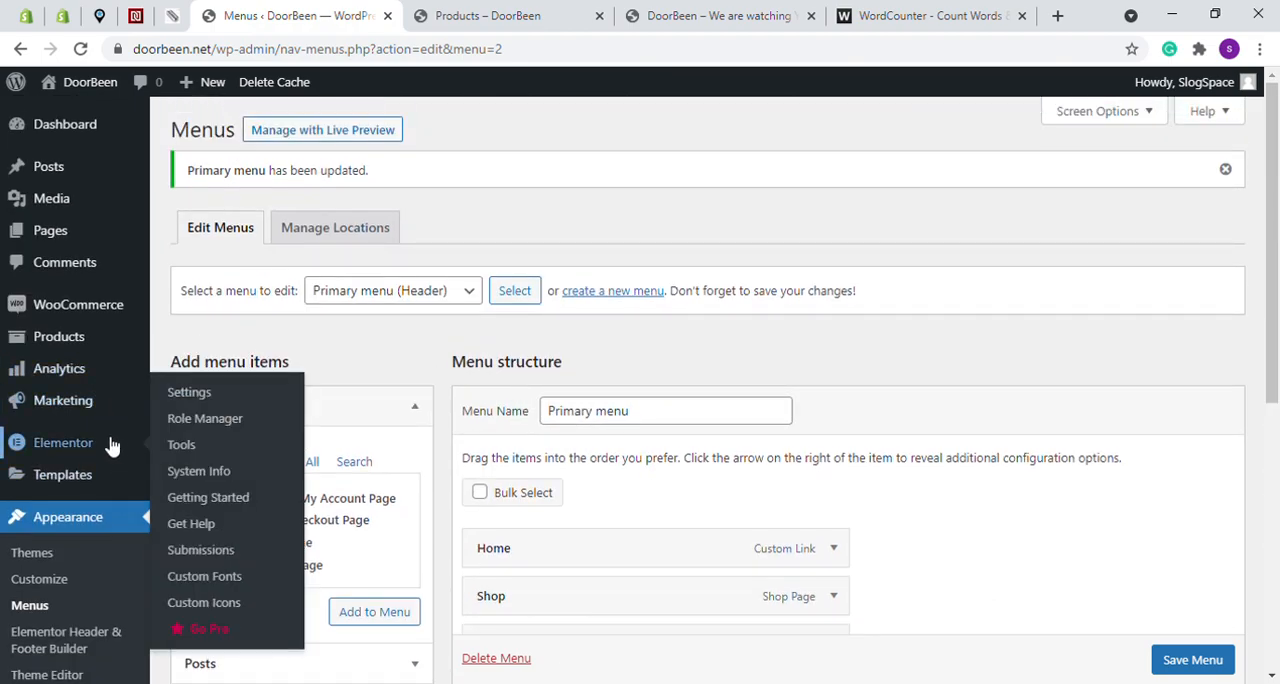
click(499, 10)
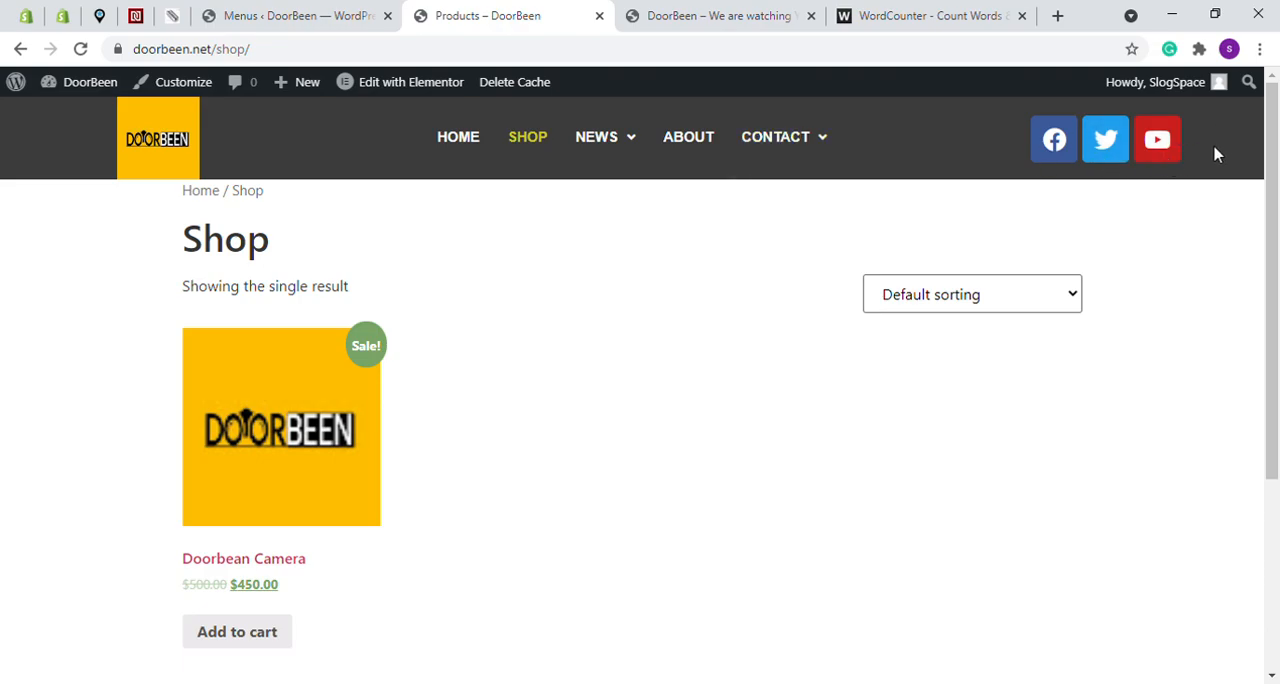
click(261, 637)
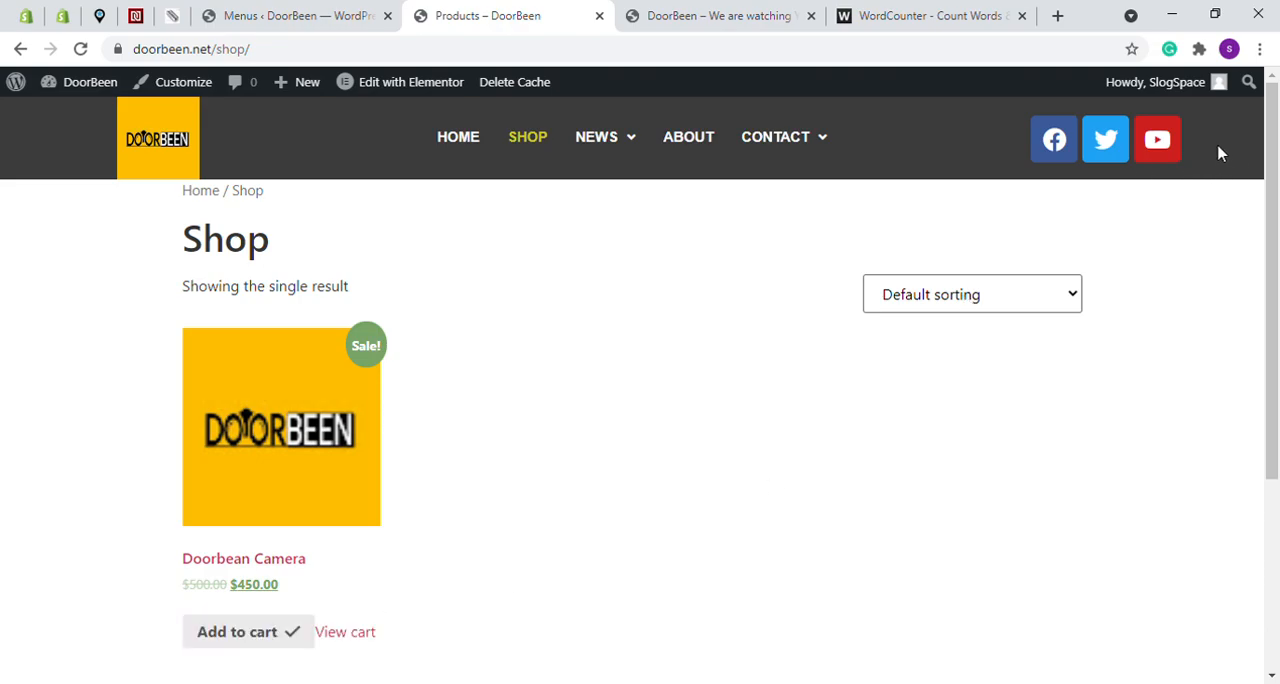
- Open the Elementor Header & Footer Builder, close the store tab, and open the Header template for editing in Elementor
click(300, 14)
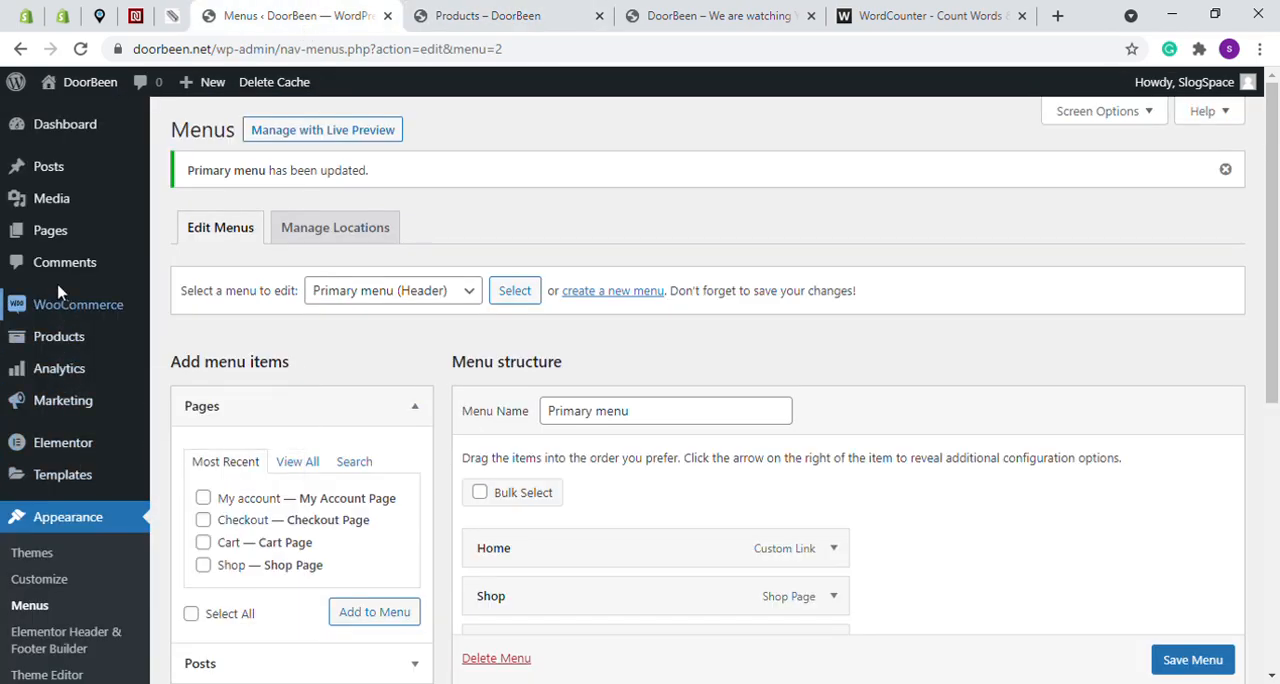
scroll(78, 388, down, 2)
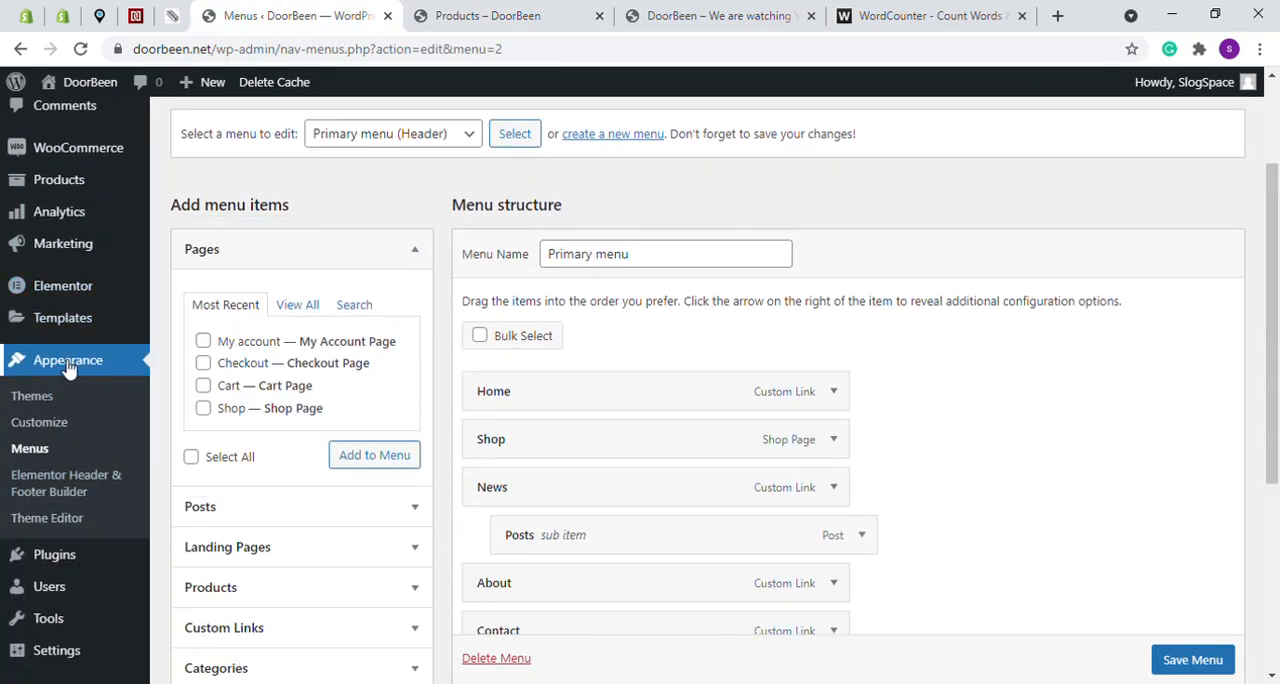
click(62, 487)
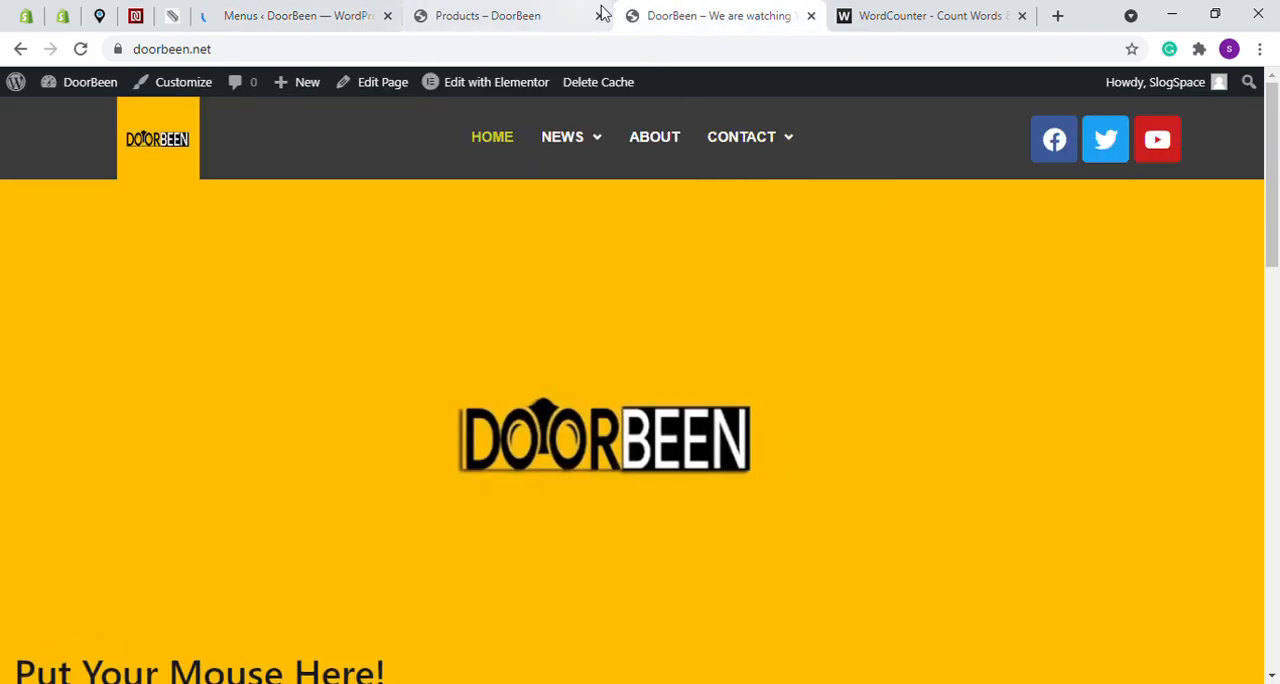
click(600, 8)
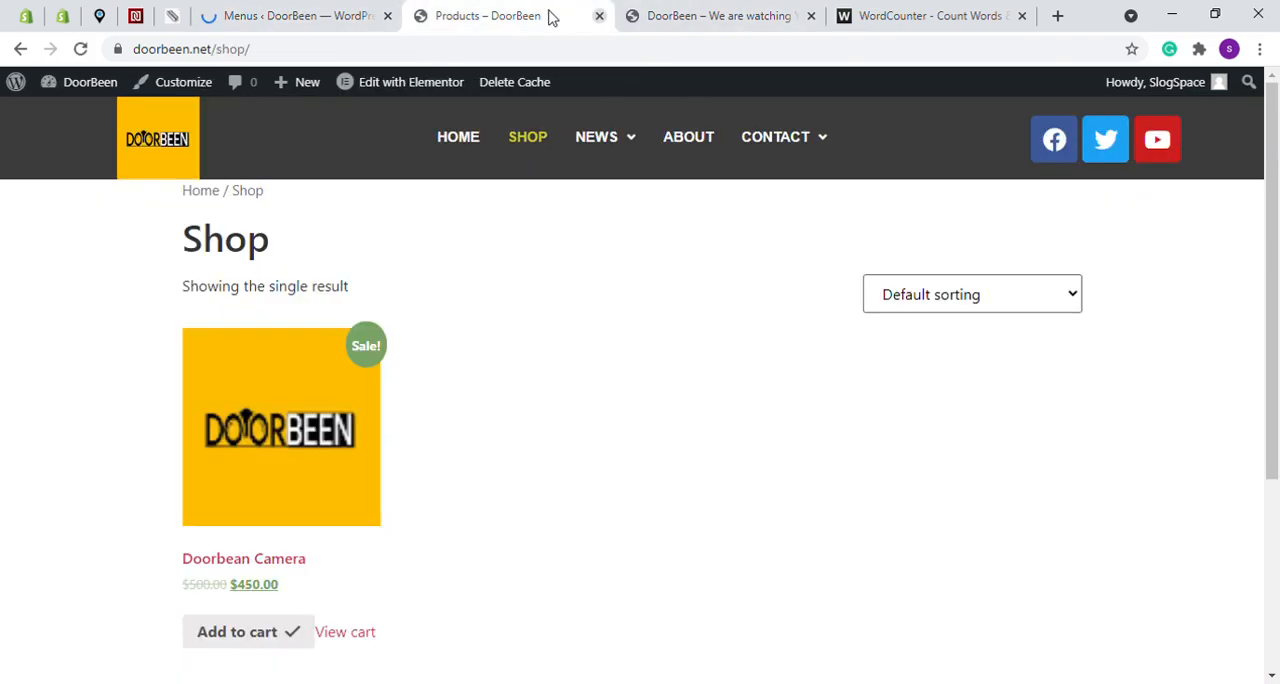
click(599, 16)
click(325, 10)
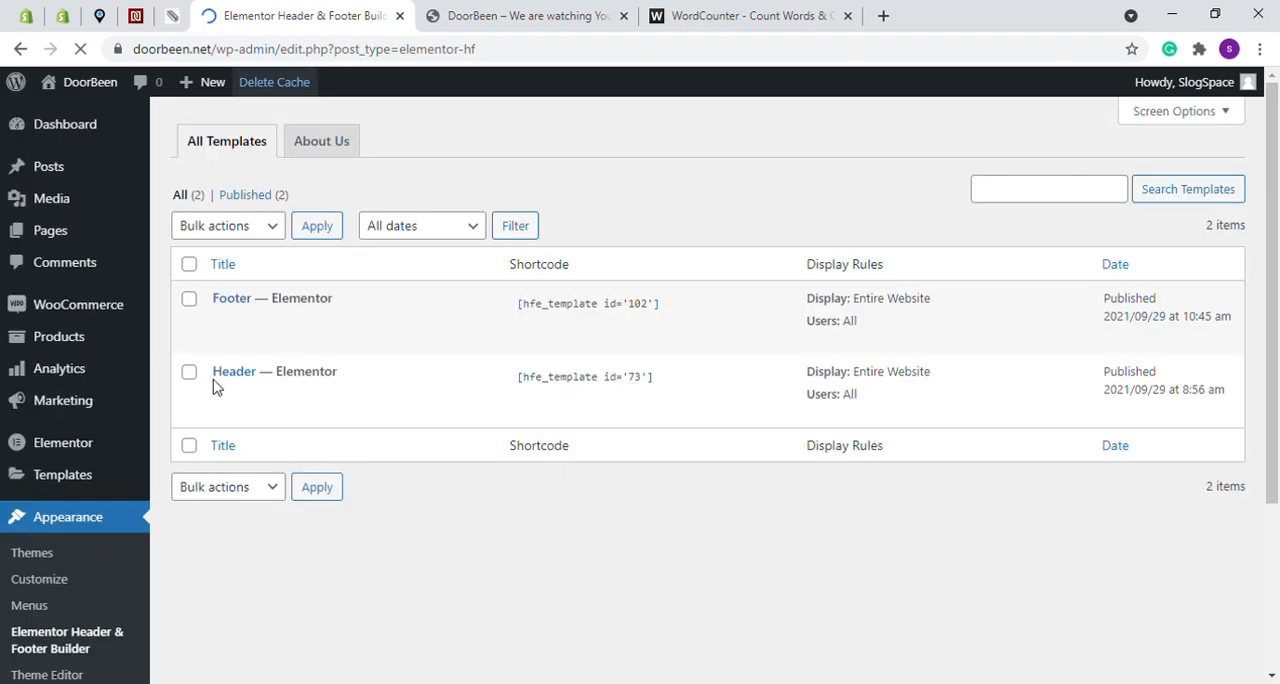
mouse_move(236, 403)
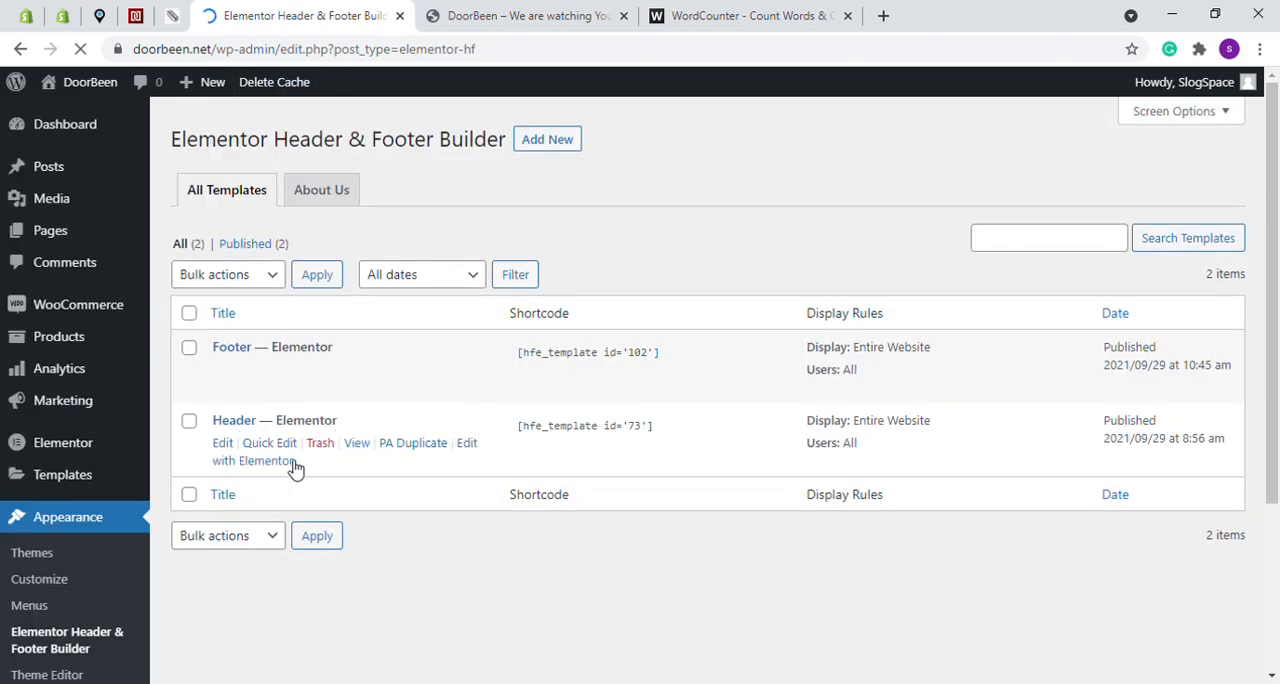
click(472, 446)
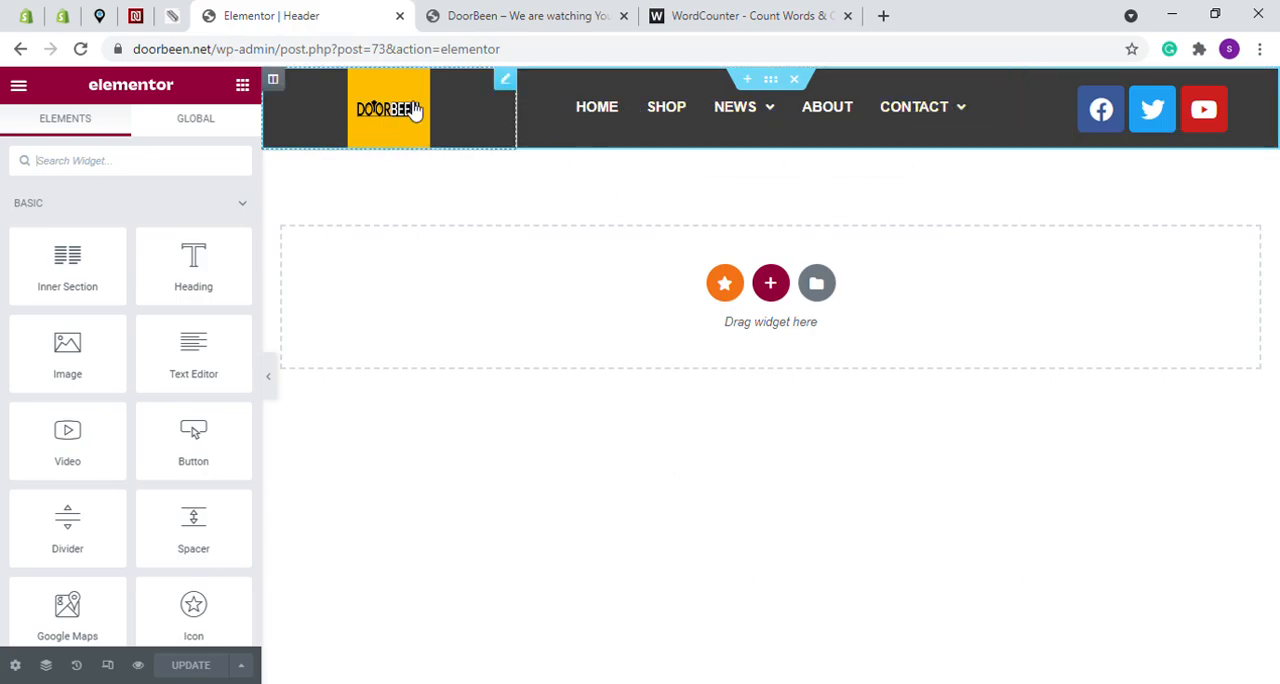
- Search the widgets for "cart" and try to place the HFB Cart widget beside the header's social icons
click(102, 165)
text(cart)
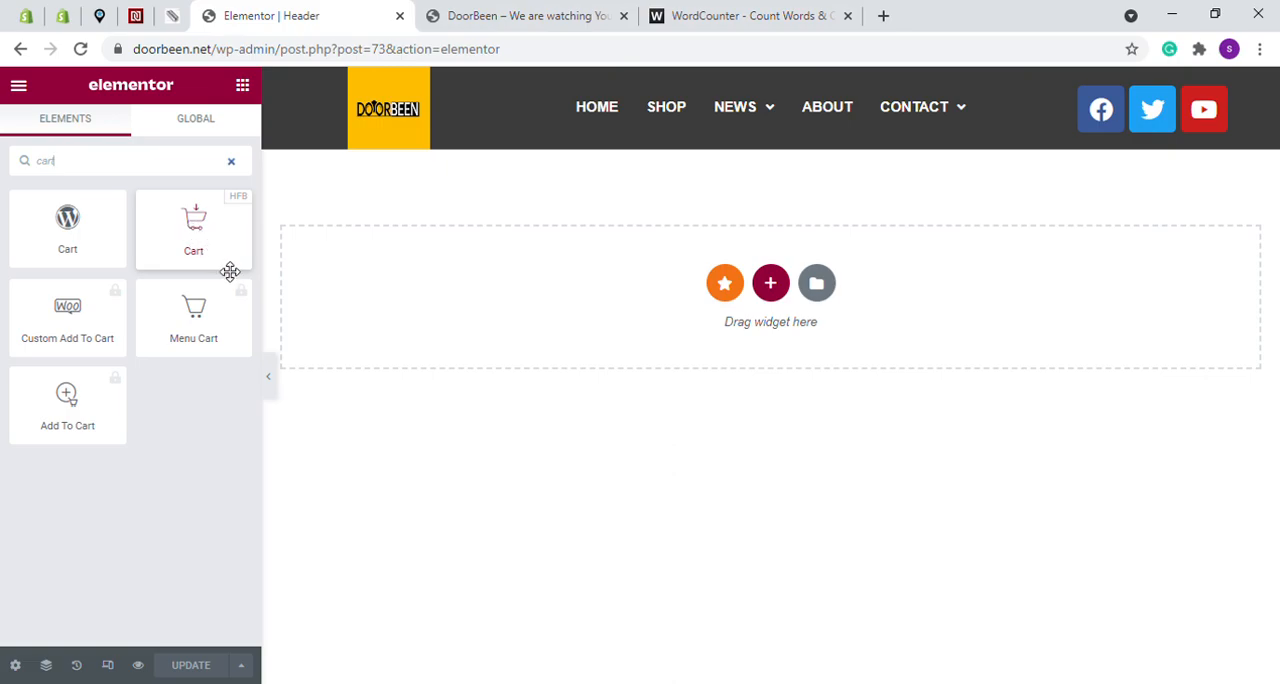
click(204, 240)
drag(204, 240, 1227, 131)
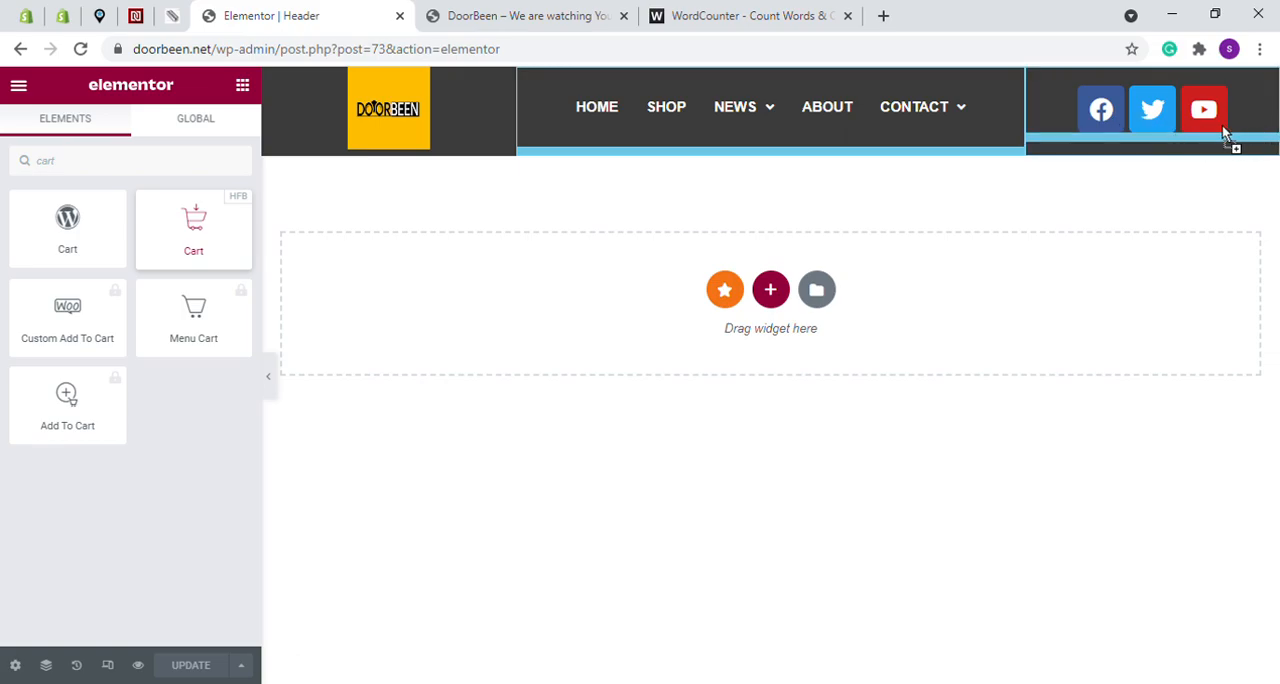
drag(1080, 126, 435, 113)
drag(283, 197, 202, 240)
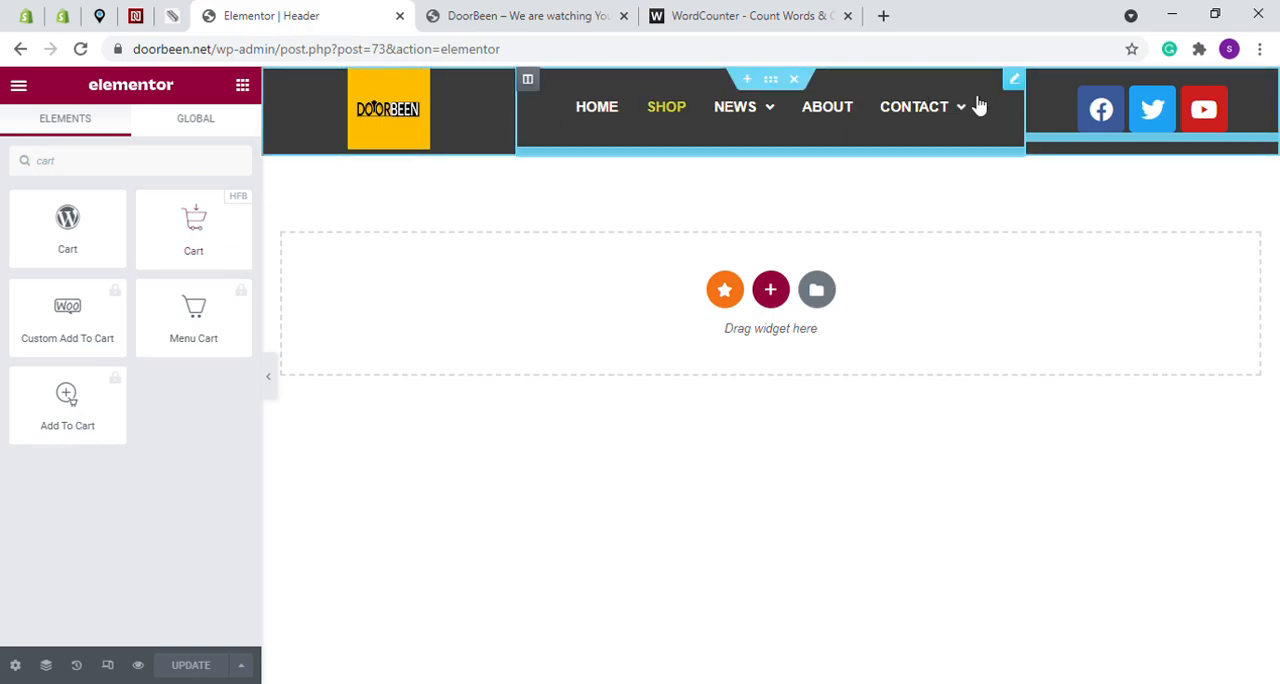
- Add a new column to the header between the navigation menu and the social icons
right_click(533, 86)
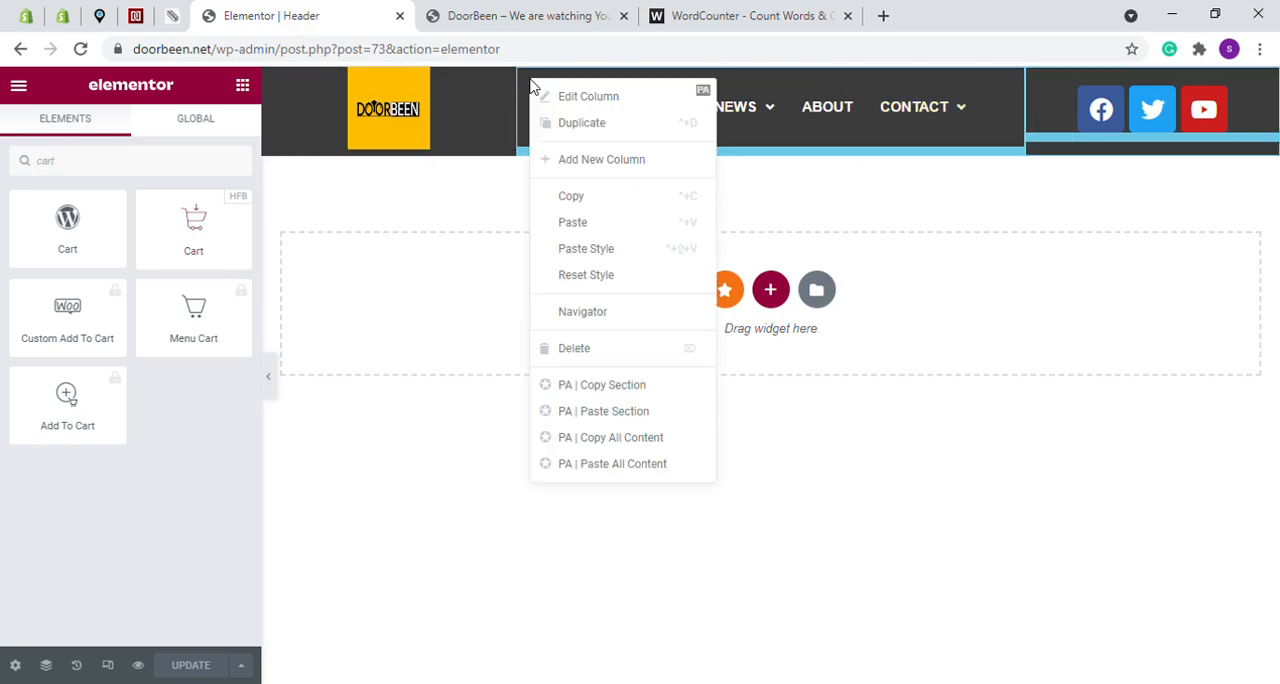
click(580, 168)
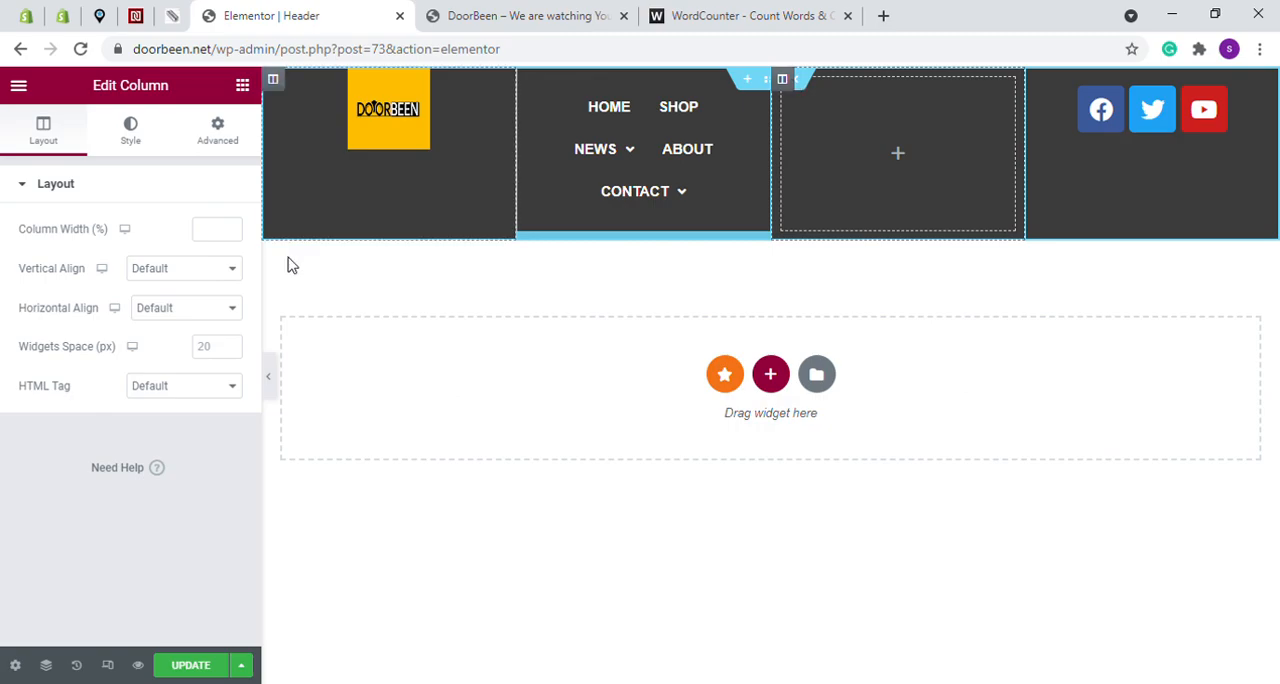
- Set the new empty column's width to 10%, clear that value, and set the social icons column's width to 20%
click(225, 231)
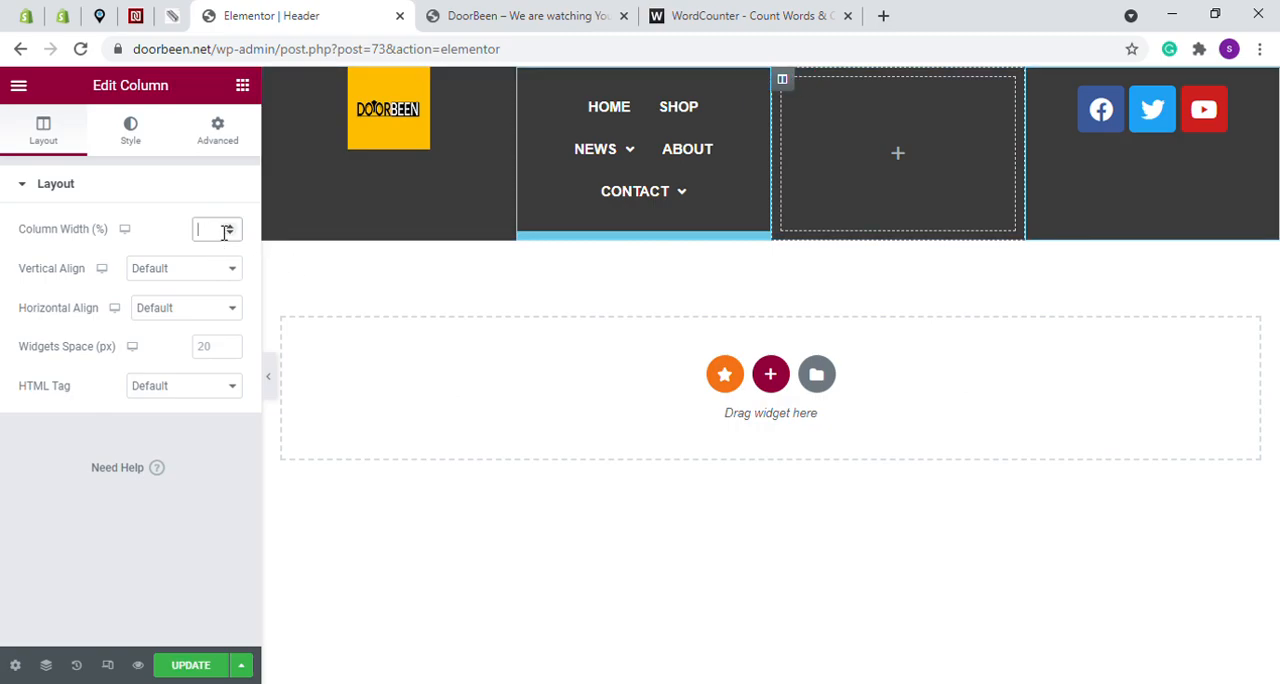
text(10)
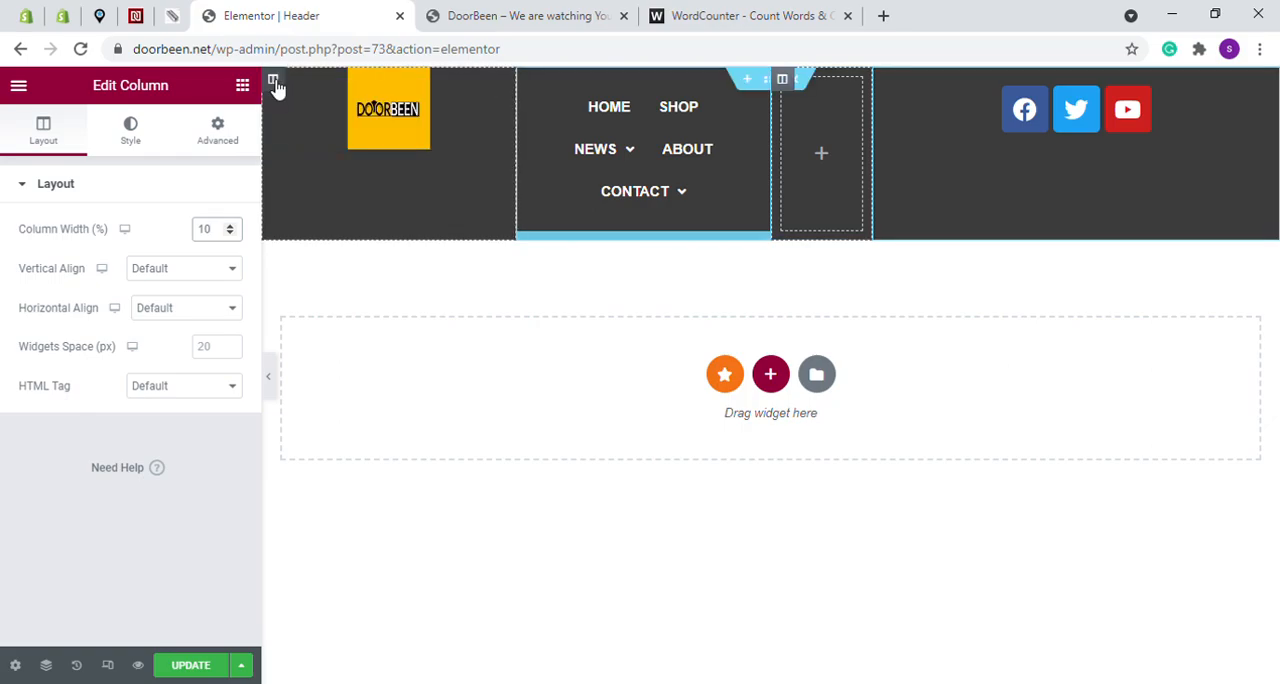
key(BackSpace)
key(BackSpace)
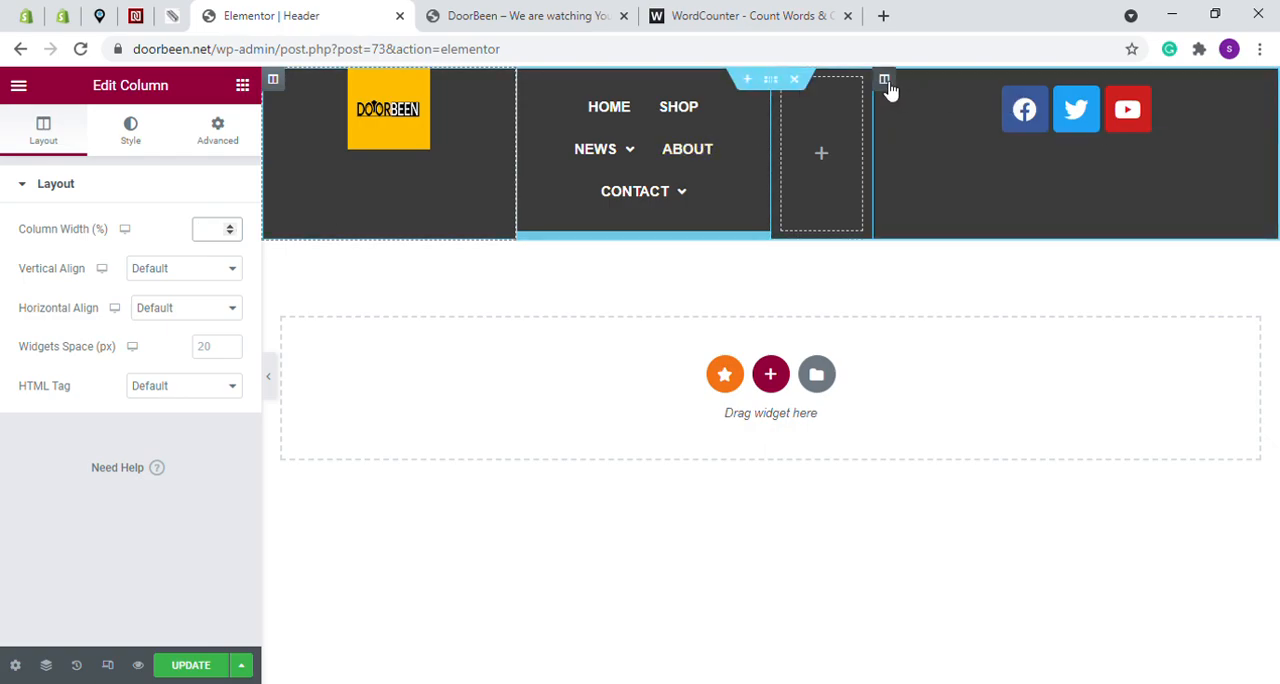
click(886, 82)
double_click(203, 231)
text(20)
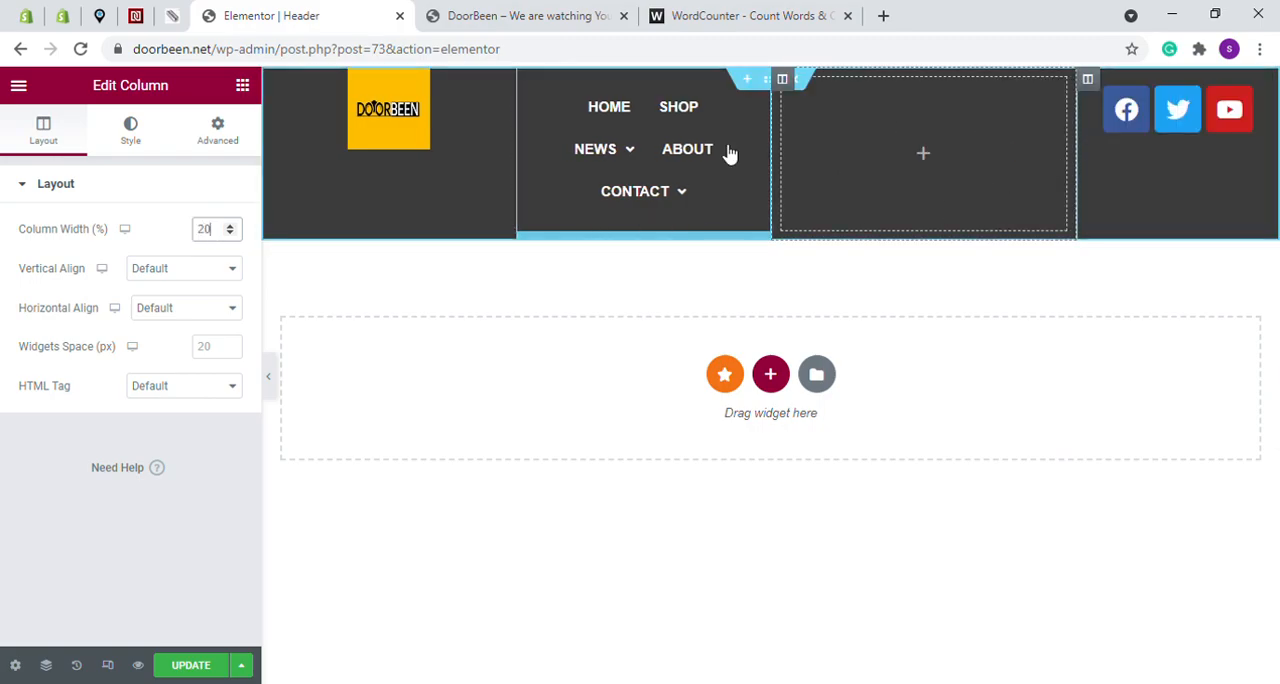
- Set the width of the empty column between the navigation menu and the social icons to 10%
click(785, 85)
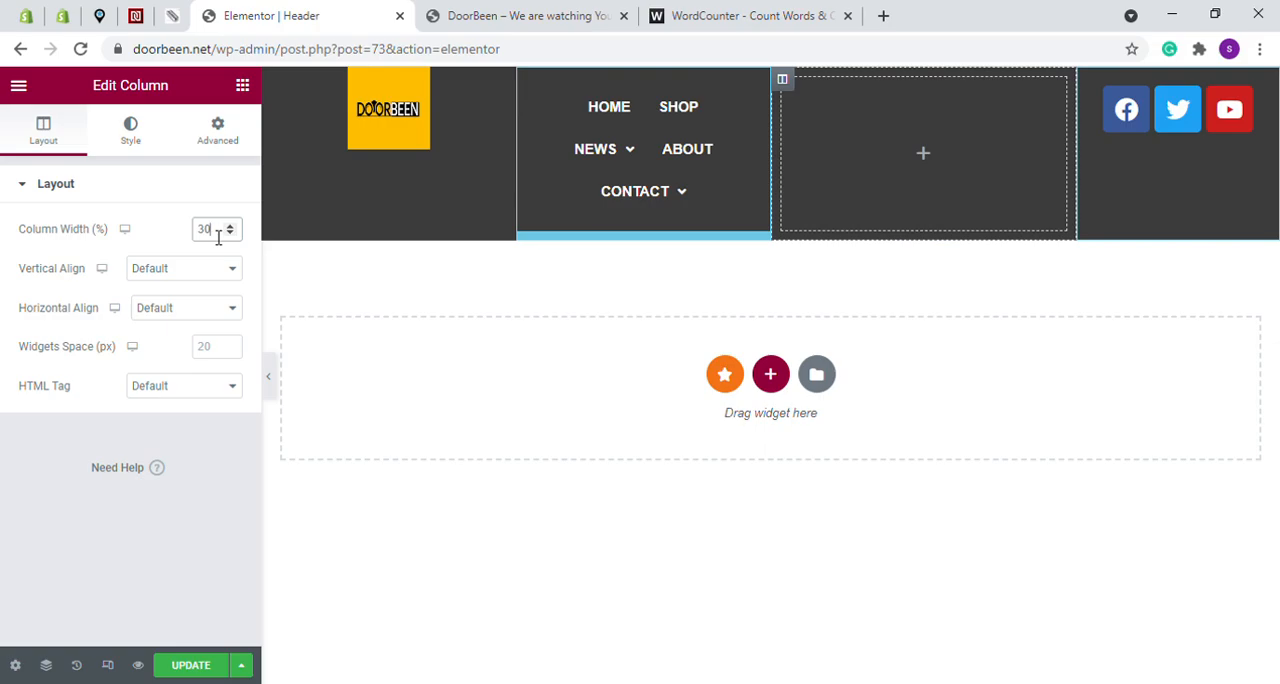
key(BackSpace)
key(BackSpace)
text(10)
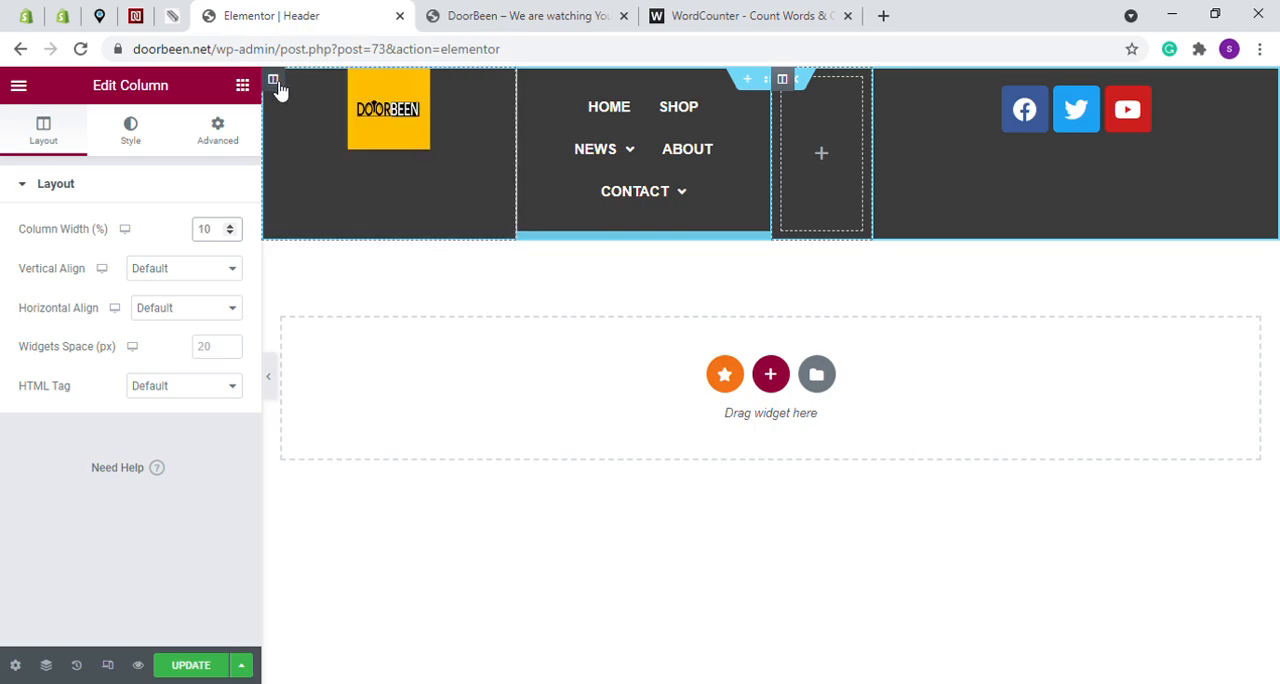
- Try to set the navigation menu column's width to 40%, and move that column past the empty one
click(281, 91)
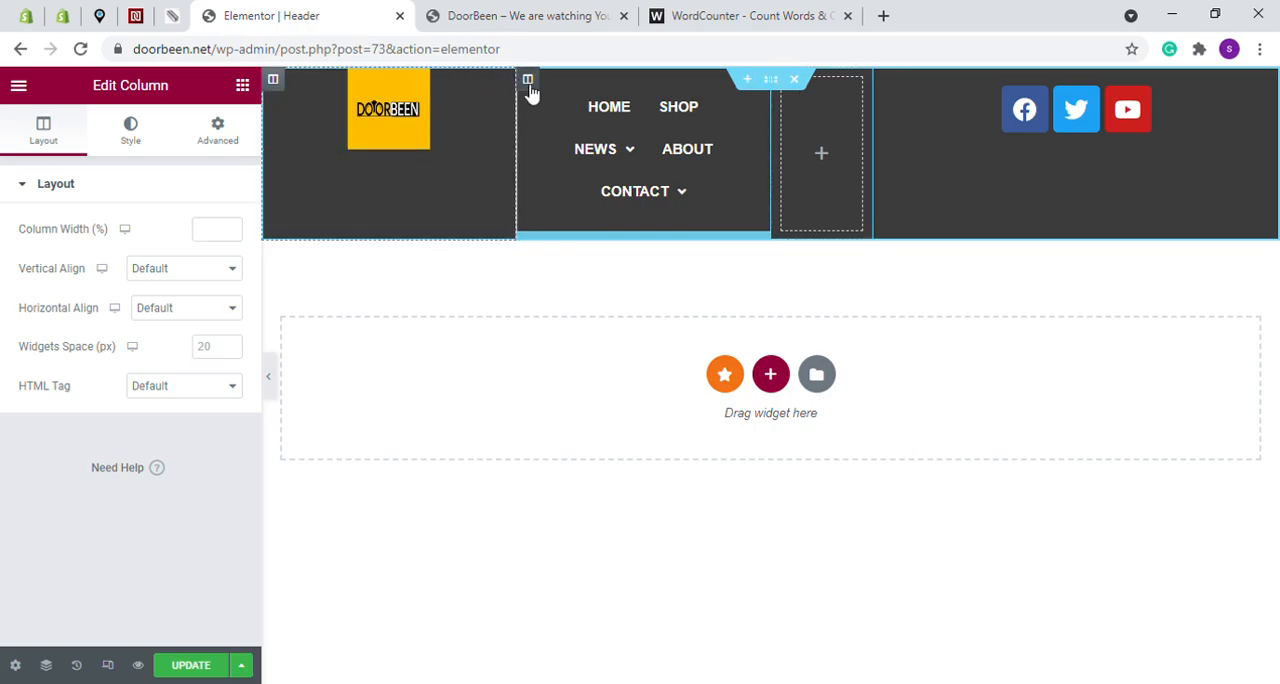
click(528, 80)
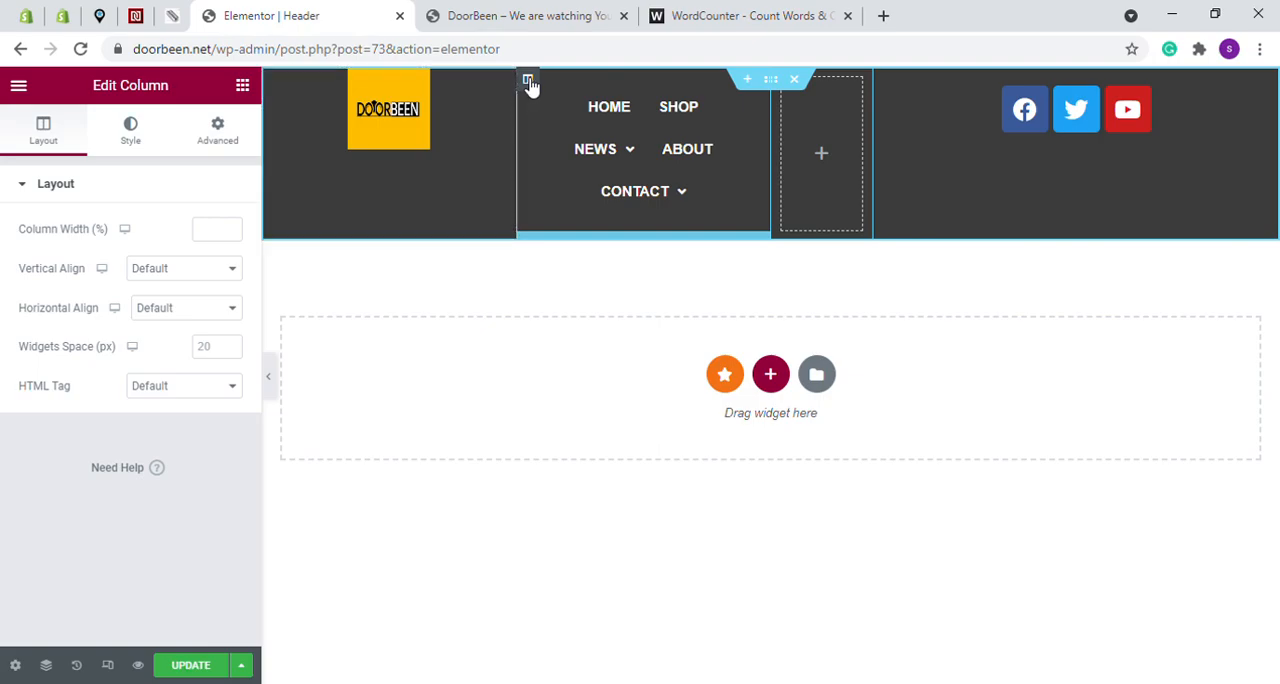
click(219, 232)
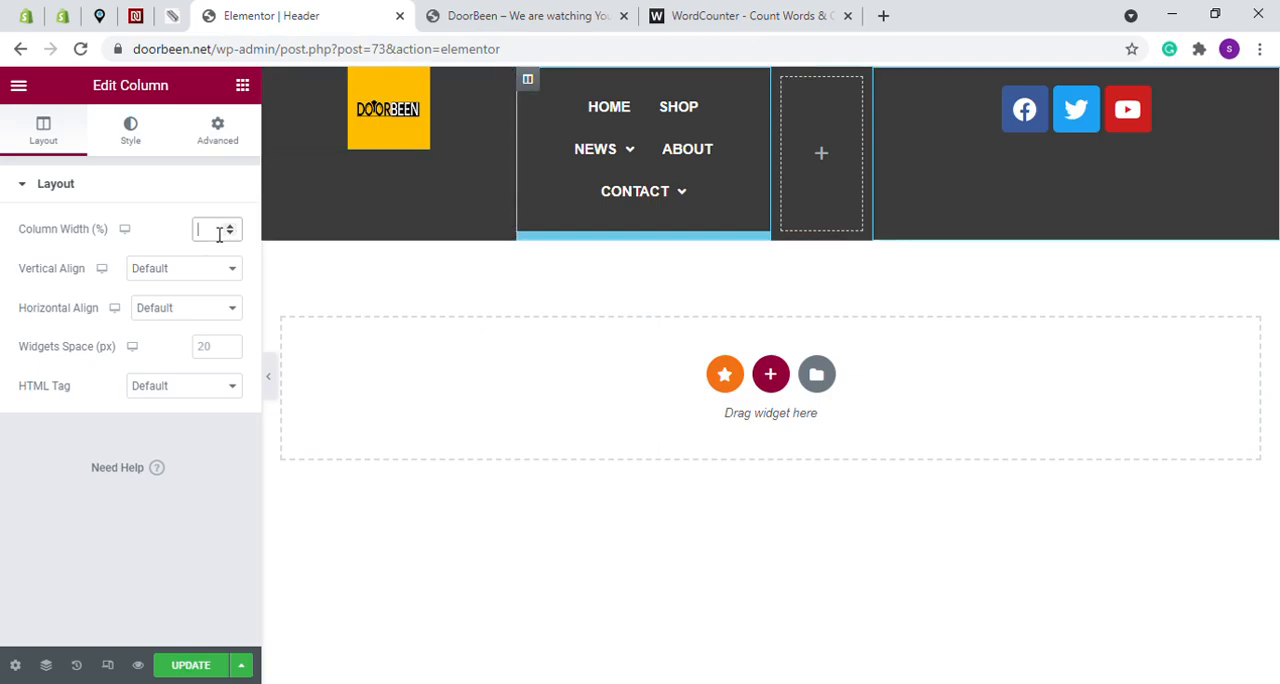
text(40)
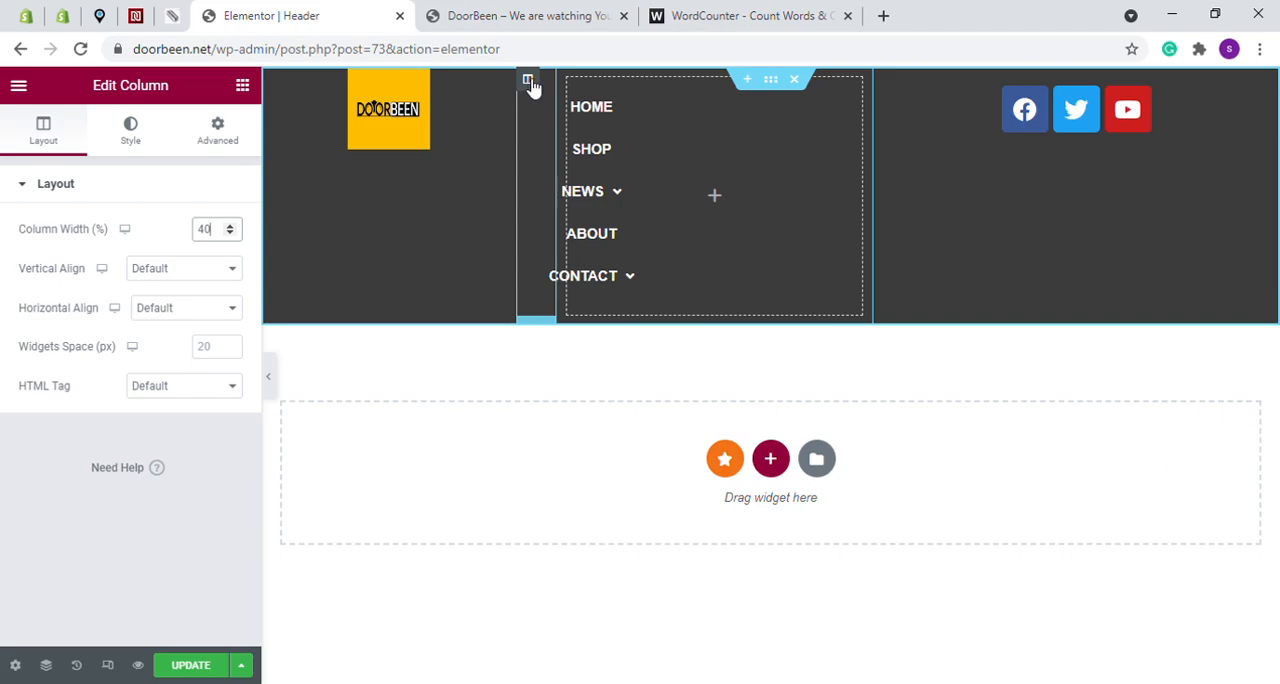
drag(532, 88, 853, 192)
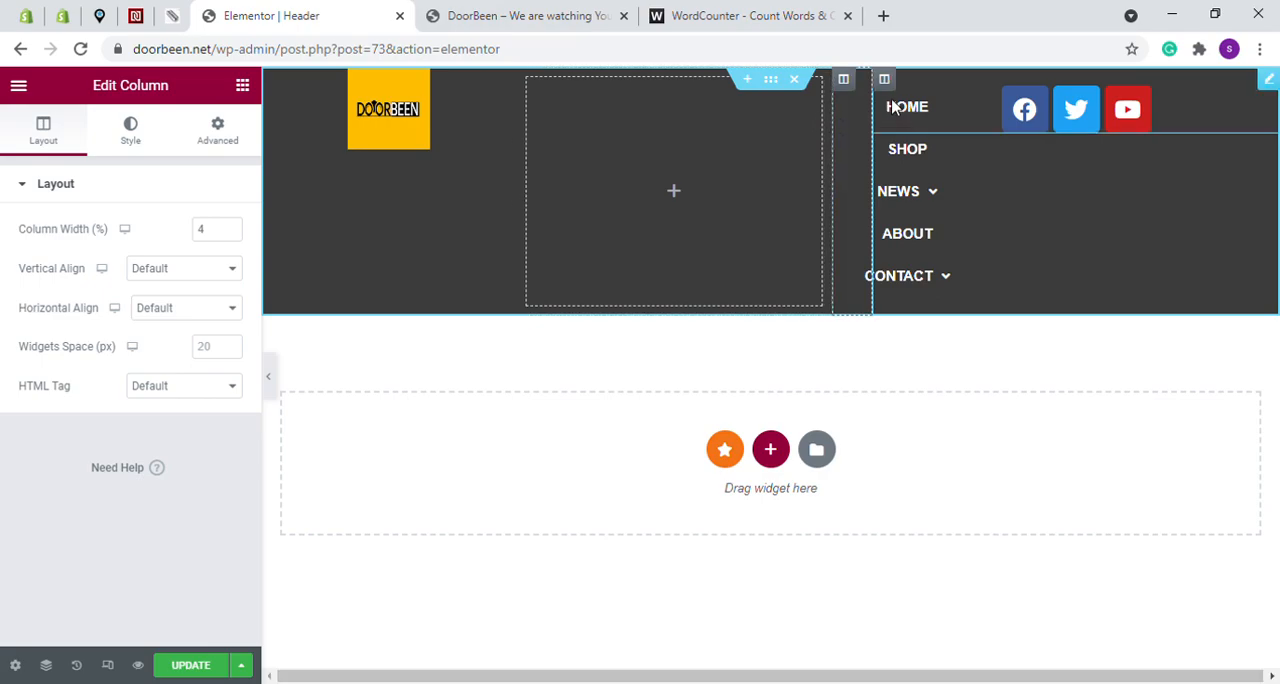
- Revert the header through its edit history to Editing Started, and restore the Column Added state
click(77, 666)
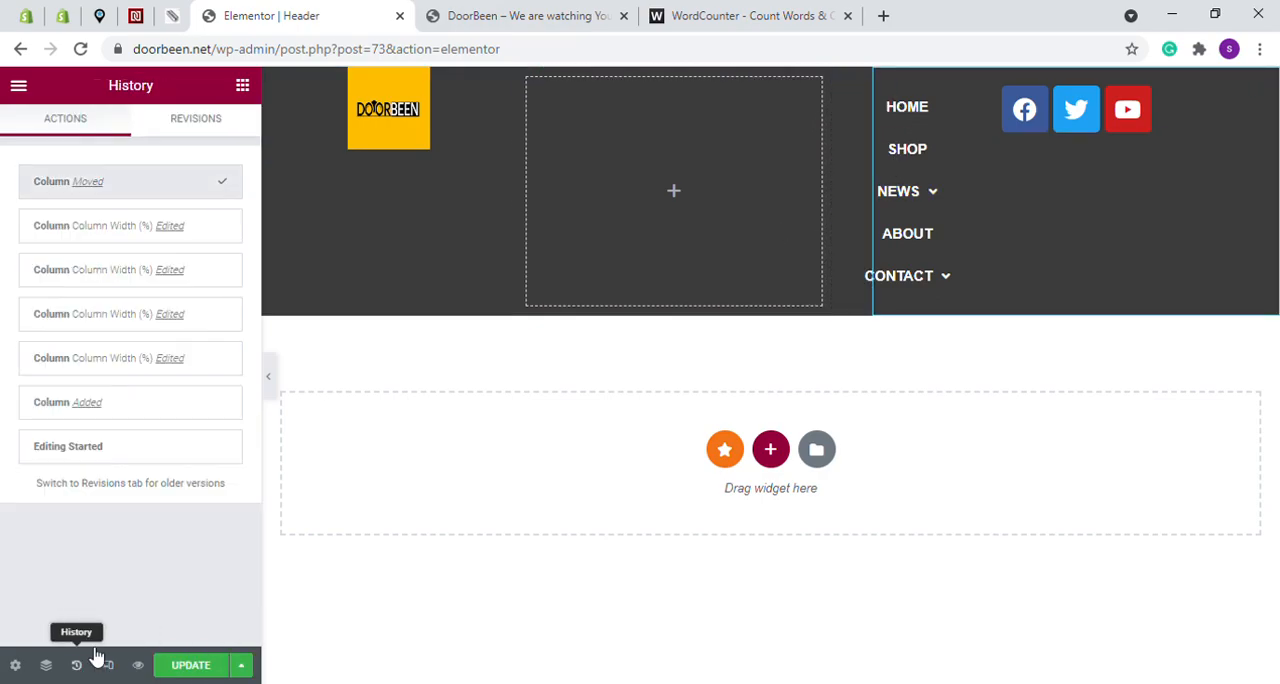
click(109, 451)
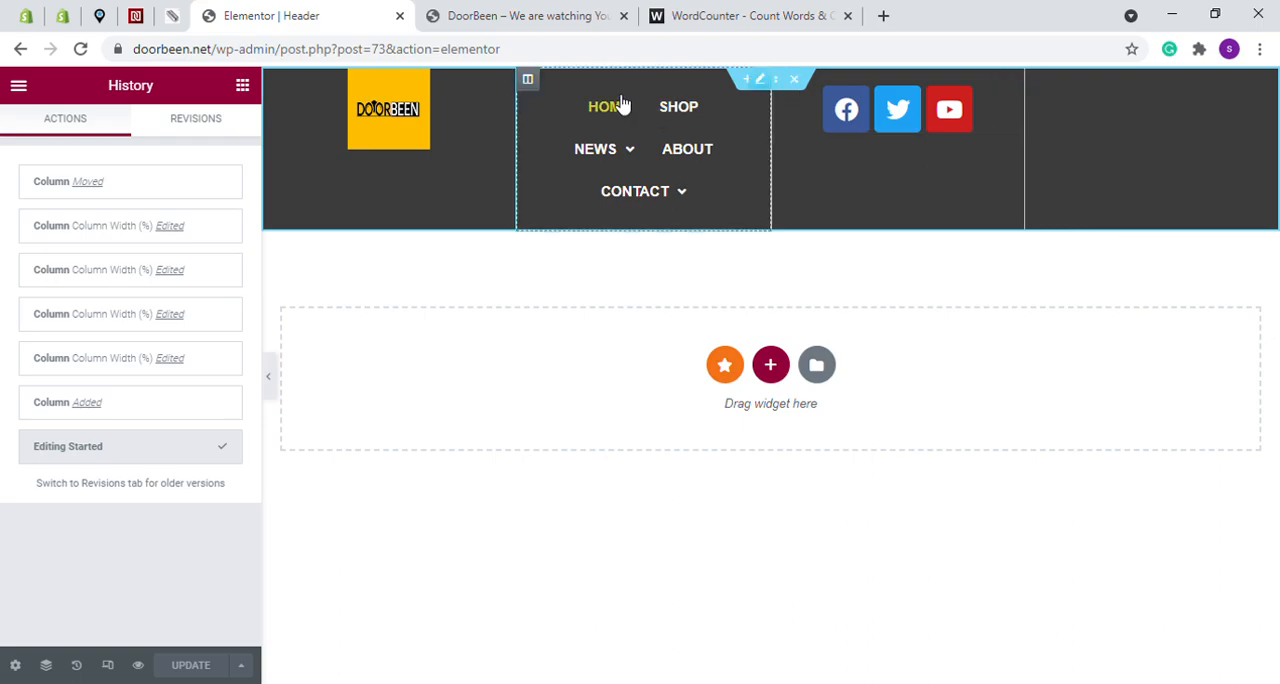
click(108, 412)
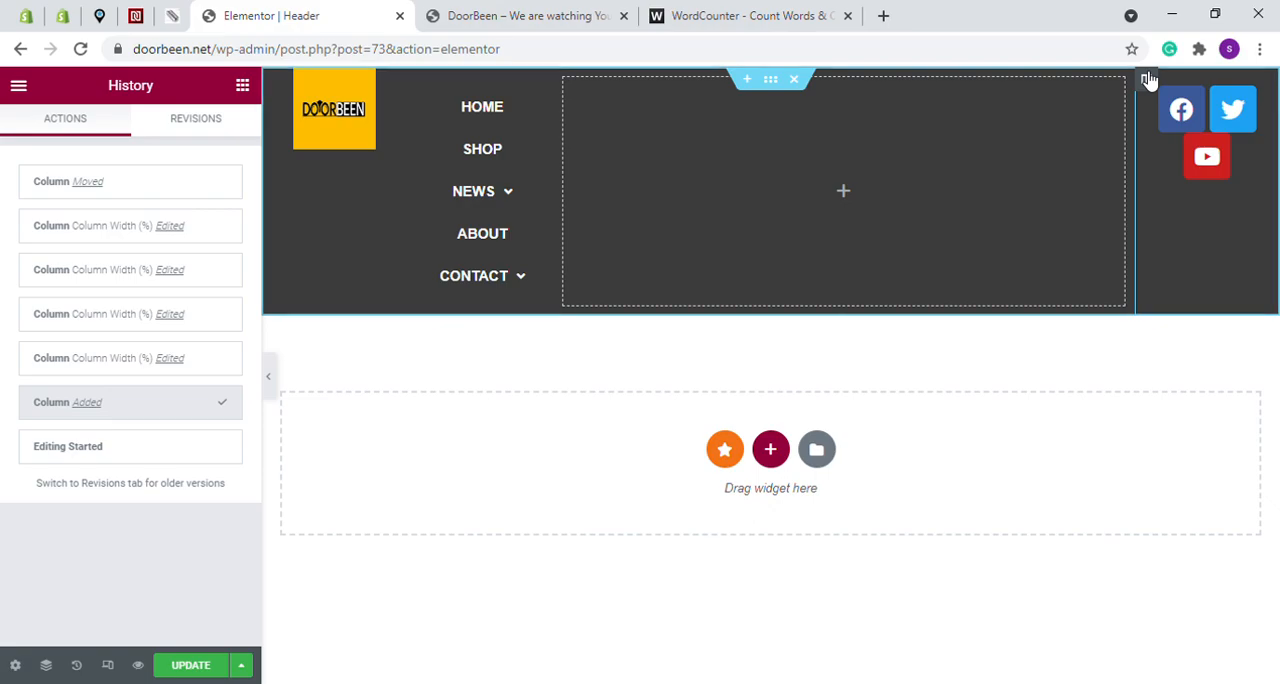
- Set the social icons column's width to 30% and the empty column's width to 10%
click(1147, 79)
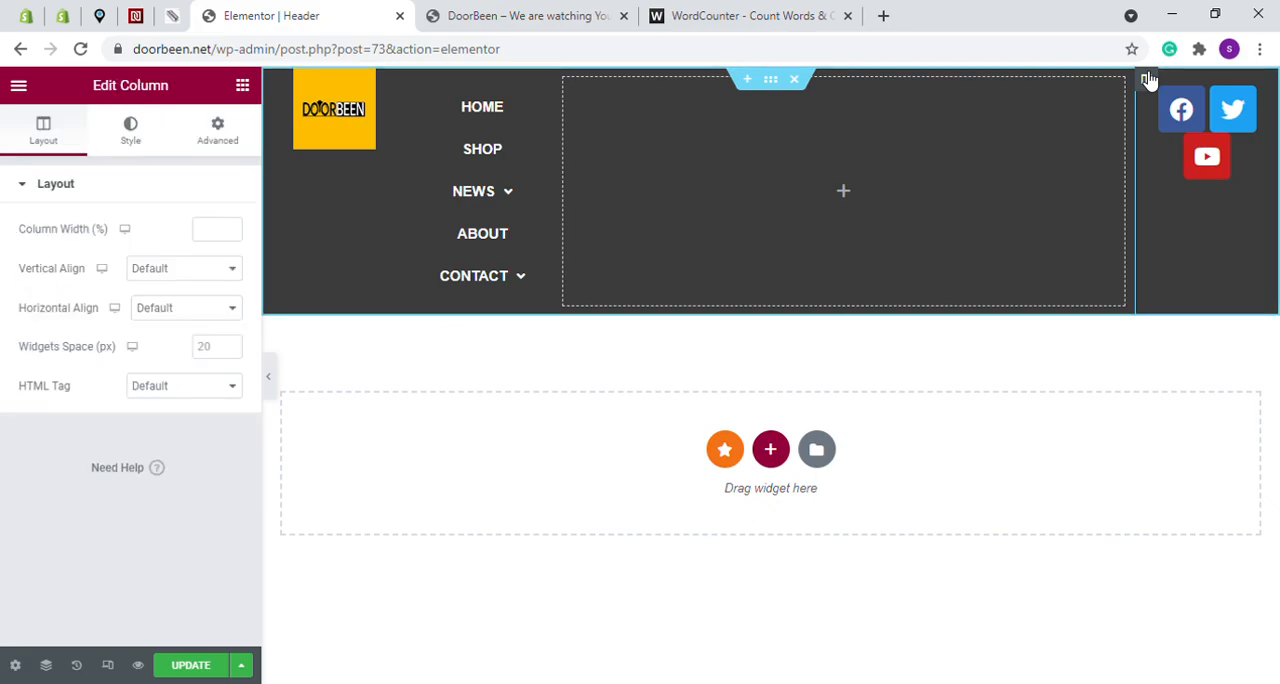
click(211, 233)
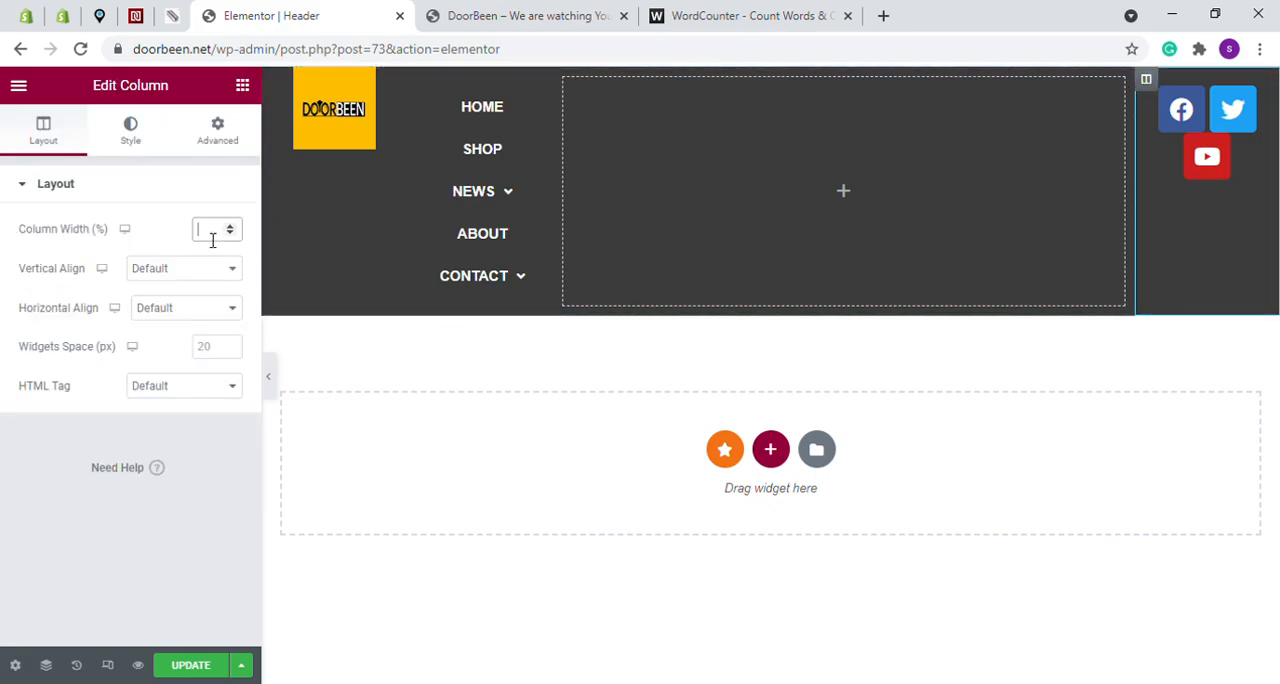
text(30)
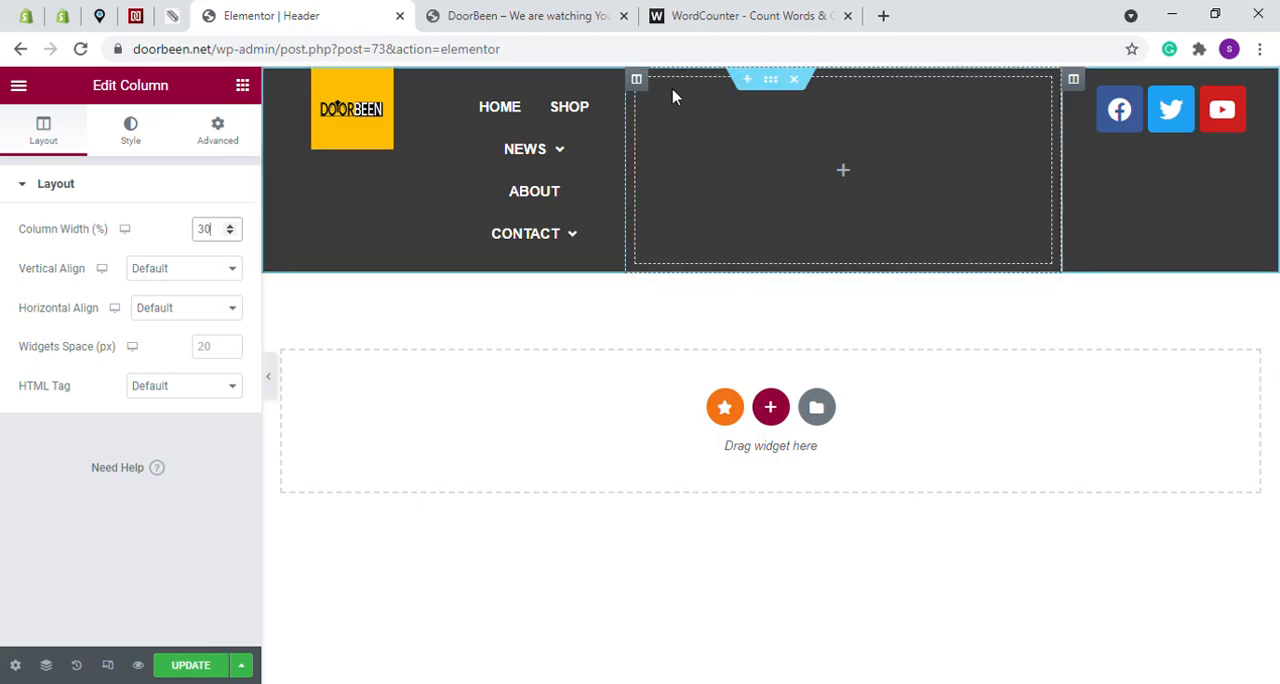
click(643, 86)
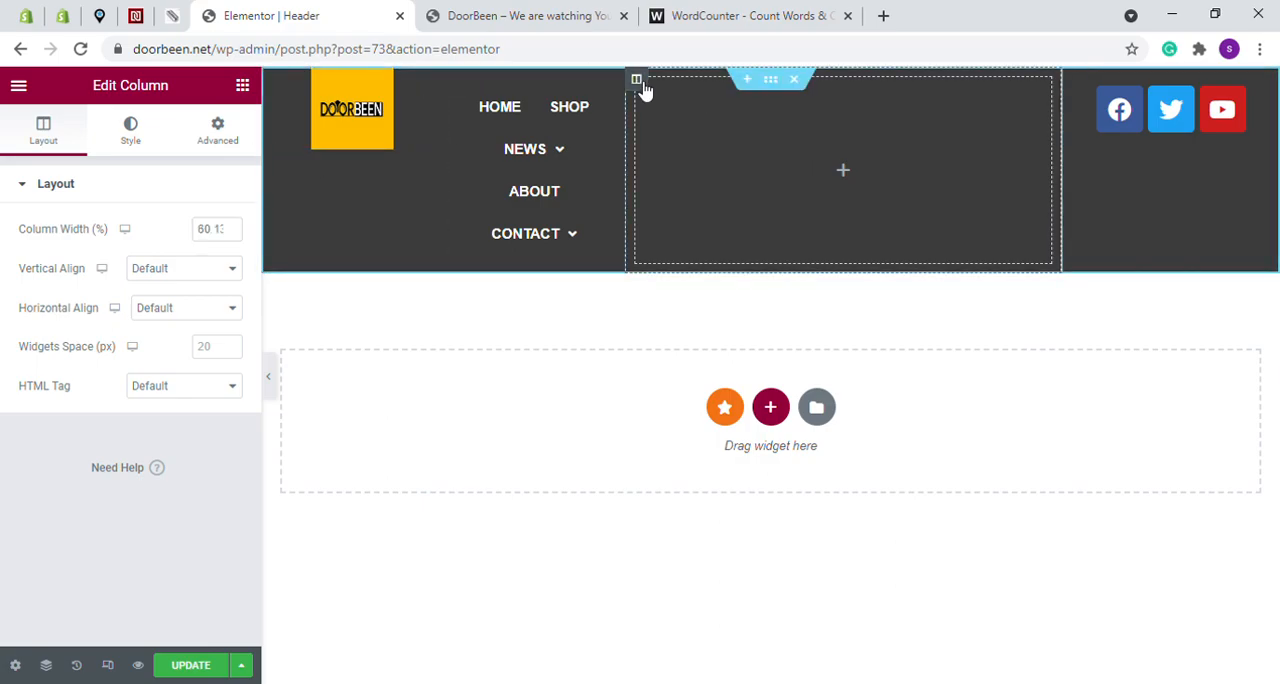
click(212, 238)
text(1)
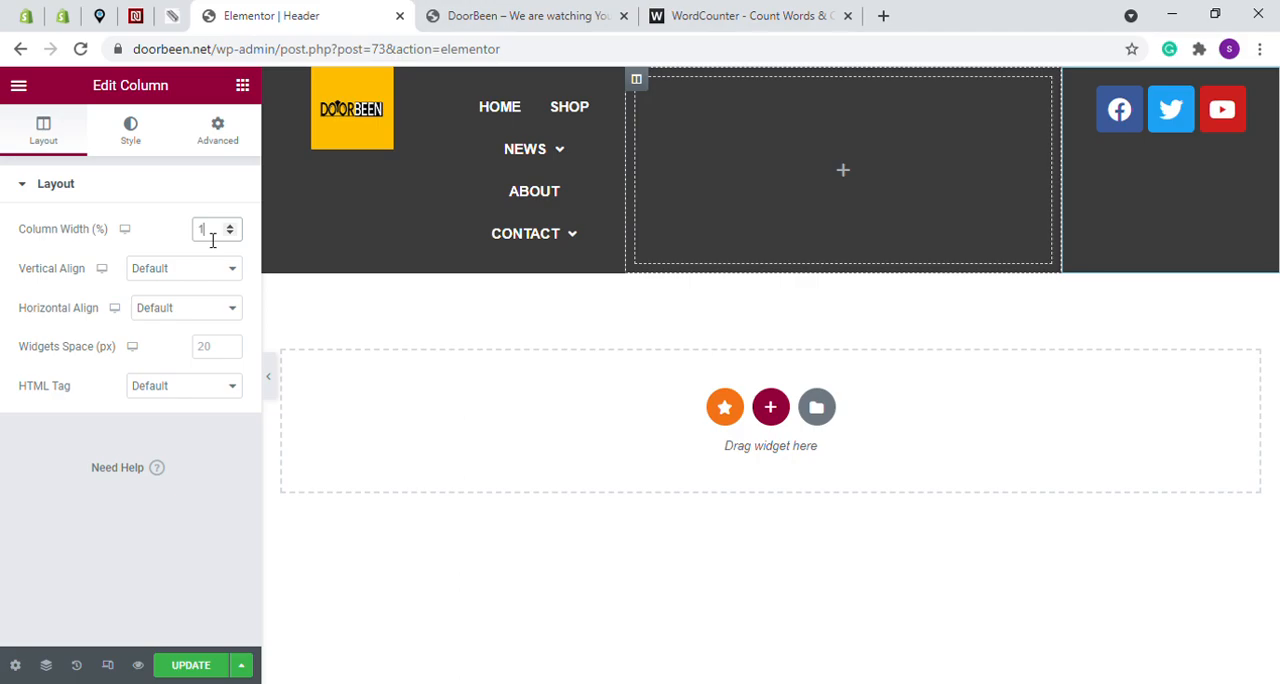
text(0)
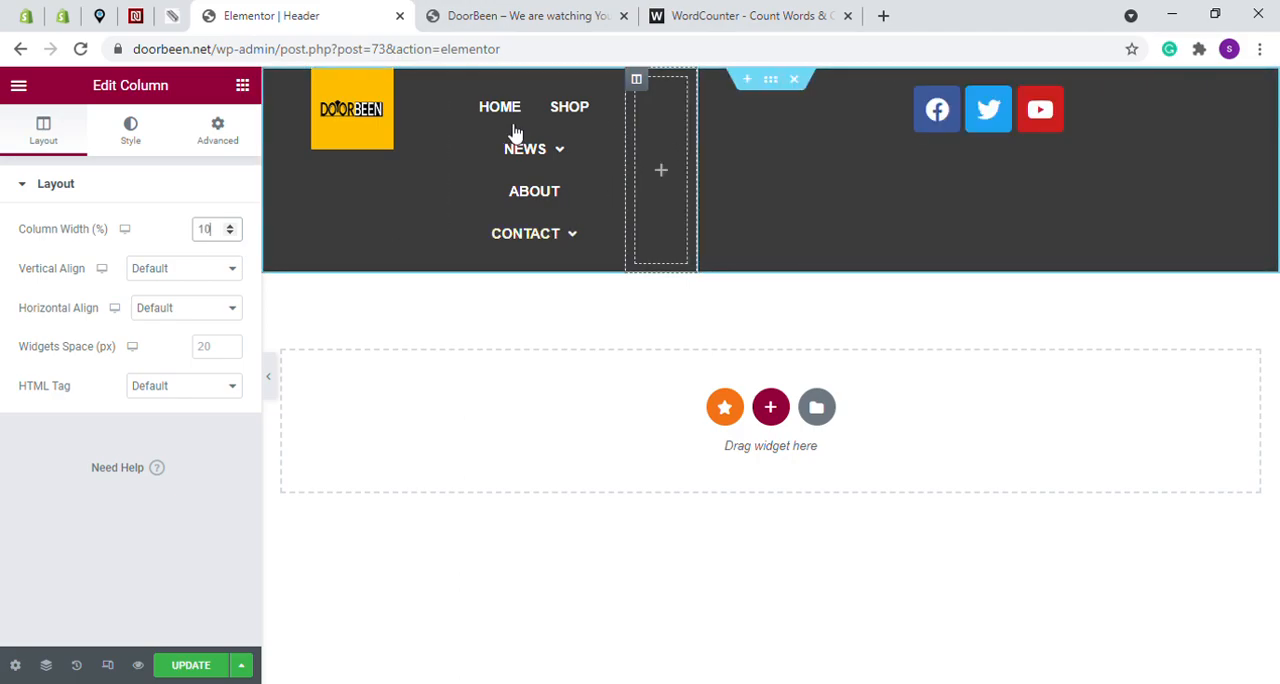
- Try a 40% width for the navigation menu column, and reload the editor to discard the unsaved column changes
click(462, 86)
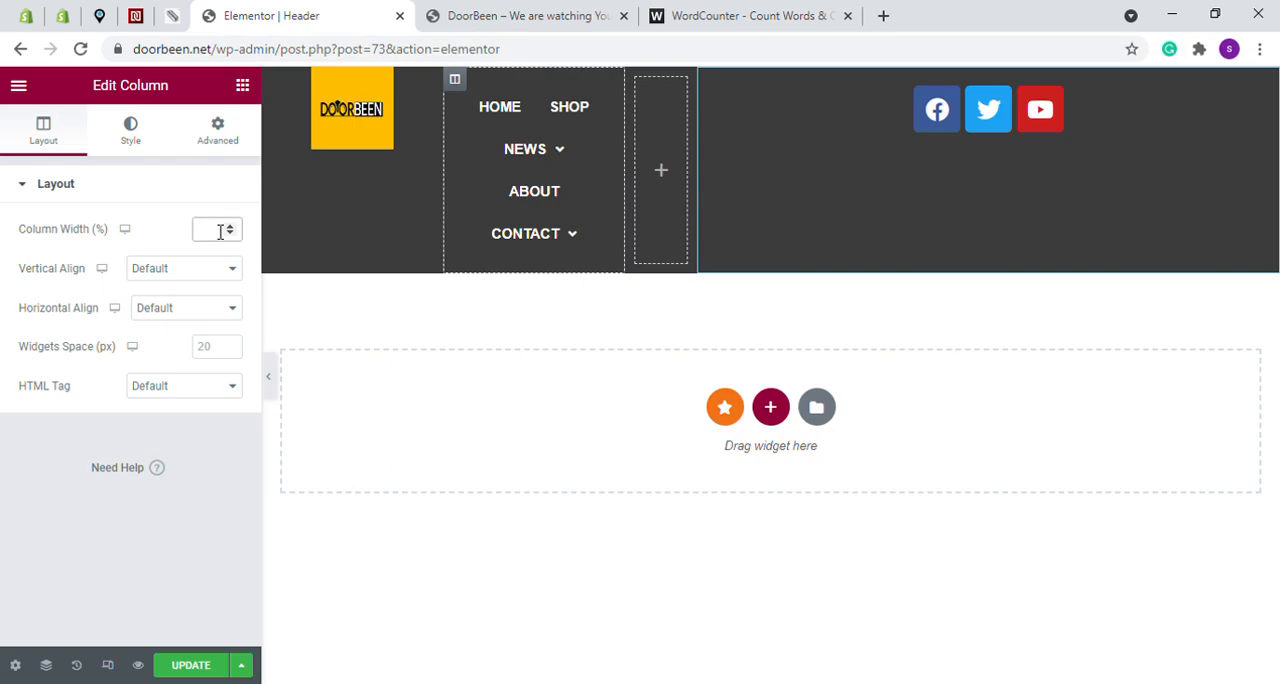
text(40)
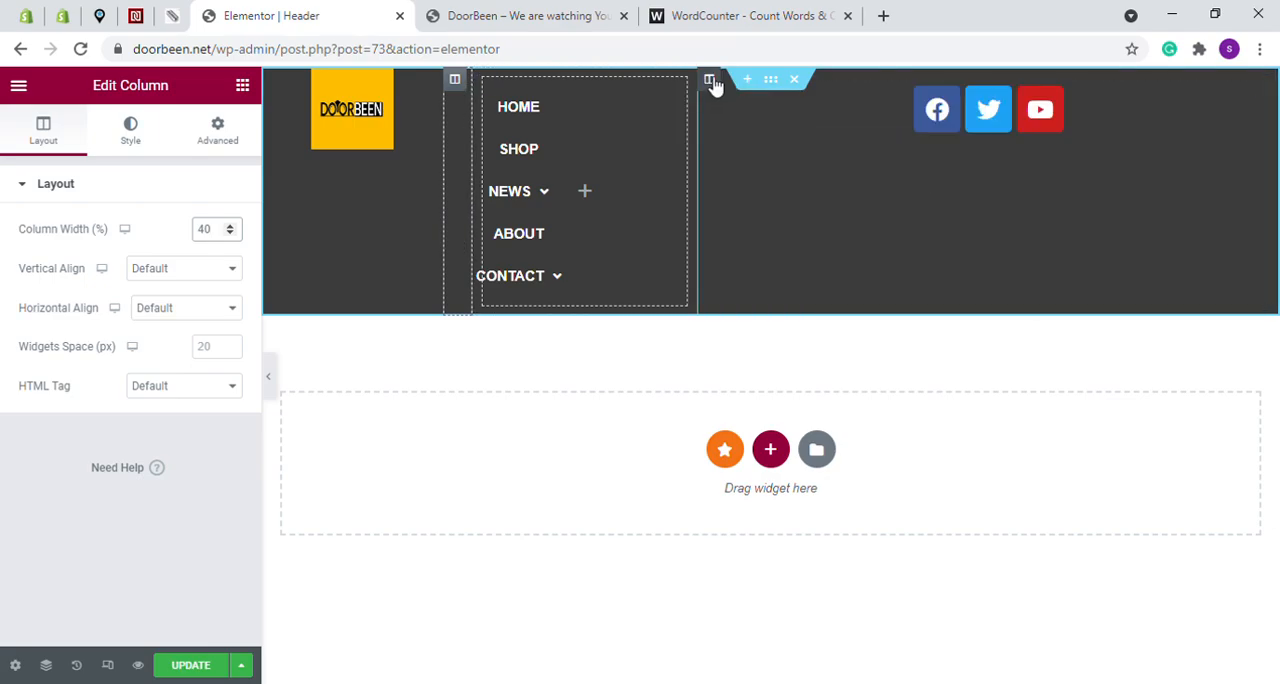
click(710, 80)
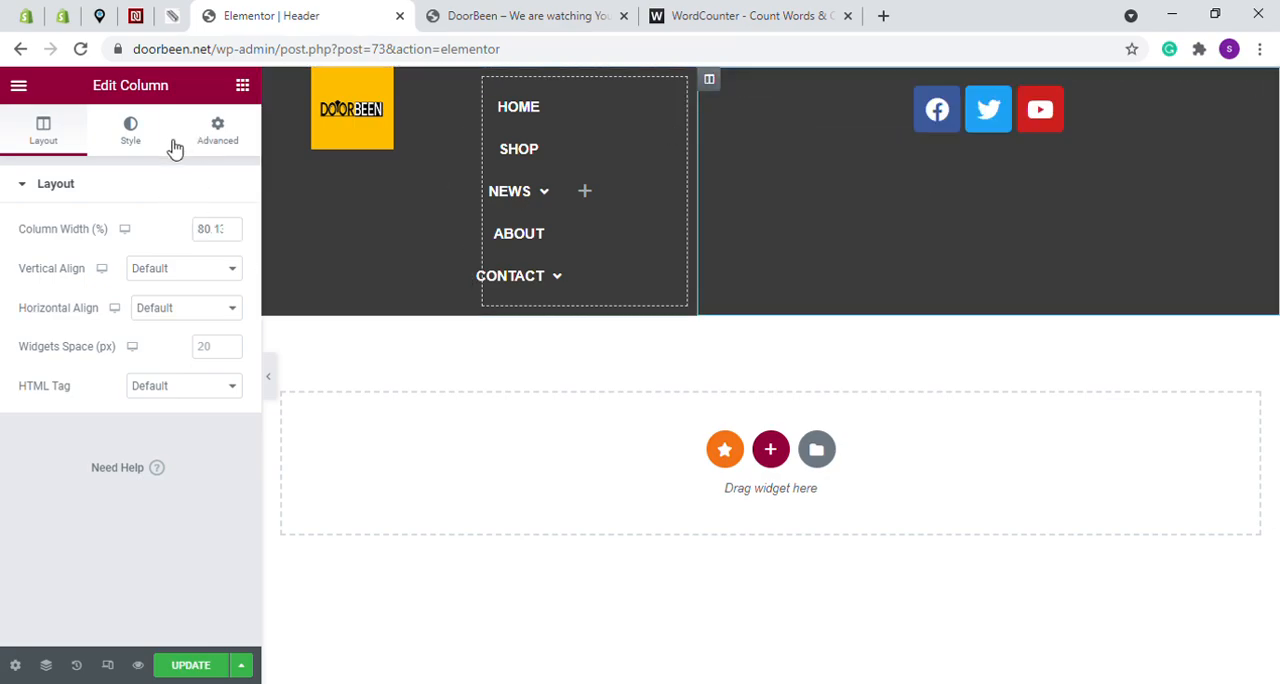
click(80, 49)
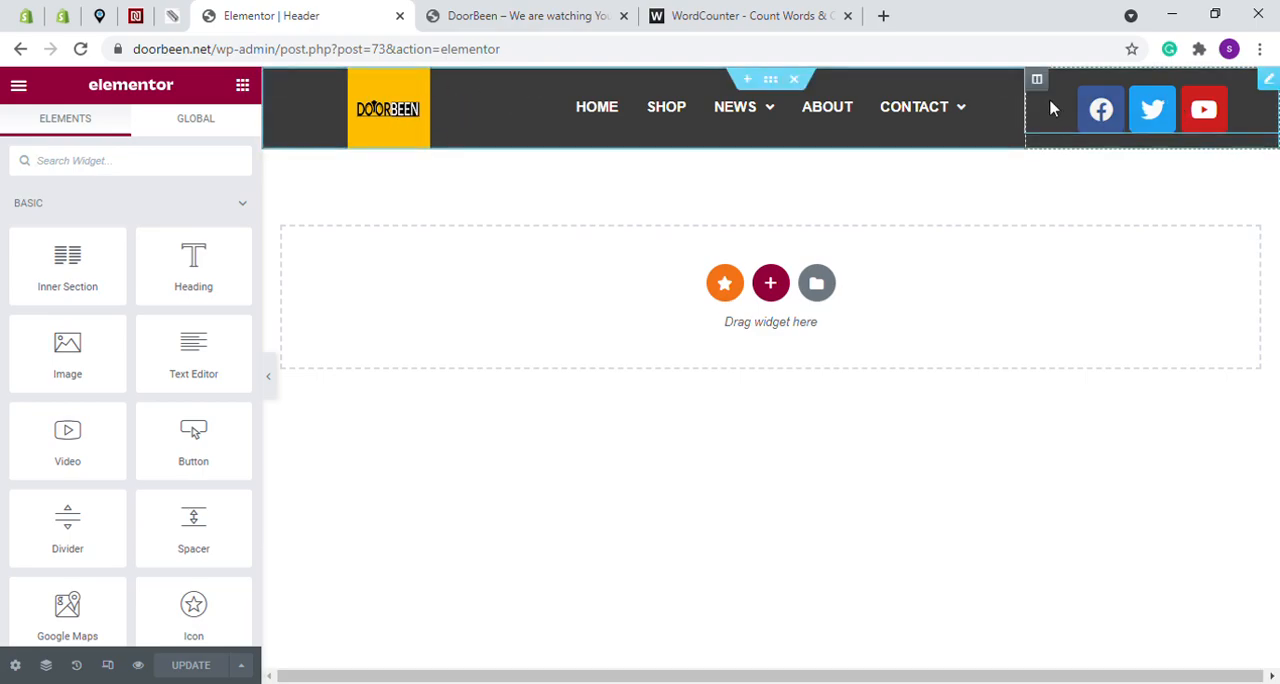
- Delete the Social Icons widget from the header and try to place an Inner Section in the emptied column
right_click(1273, 85)
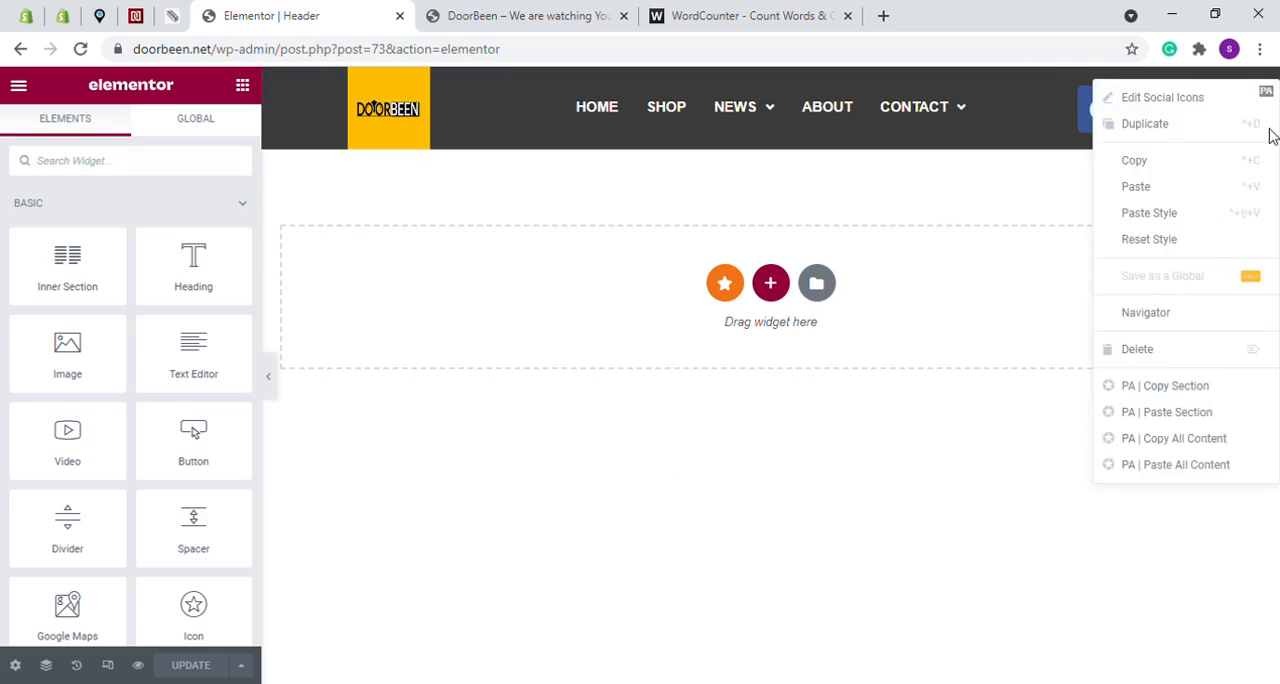
click(1136, 352)
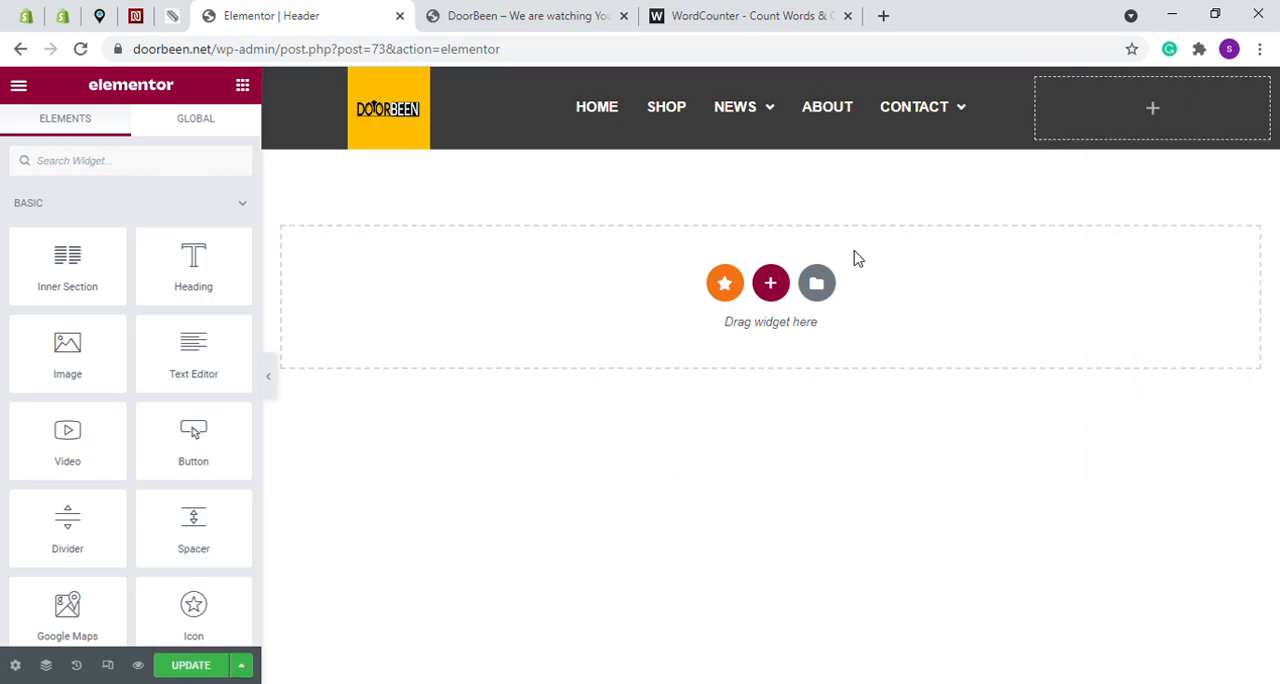
drag(71, 271, 1144, 118)
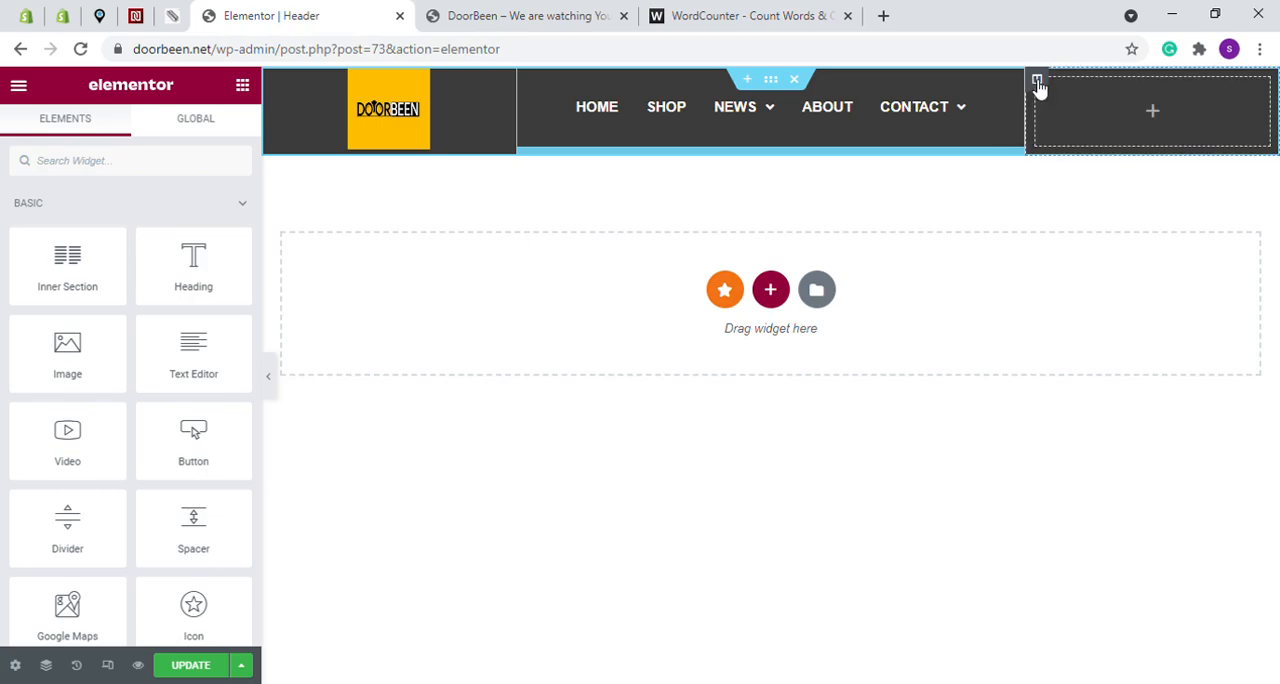
- Try adding a new column next to the emptied header column, and delete the extra column
click(1037, 83)
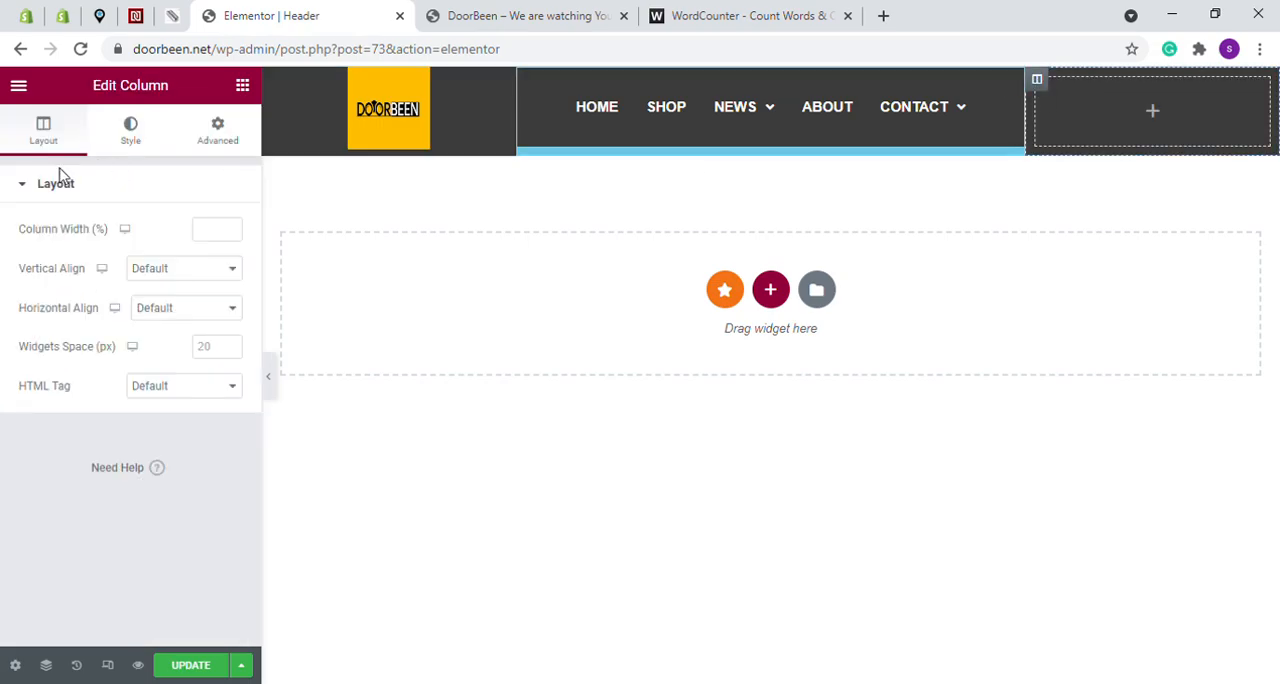
right_click(1036, 84)
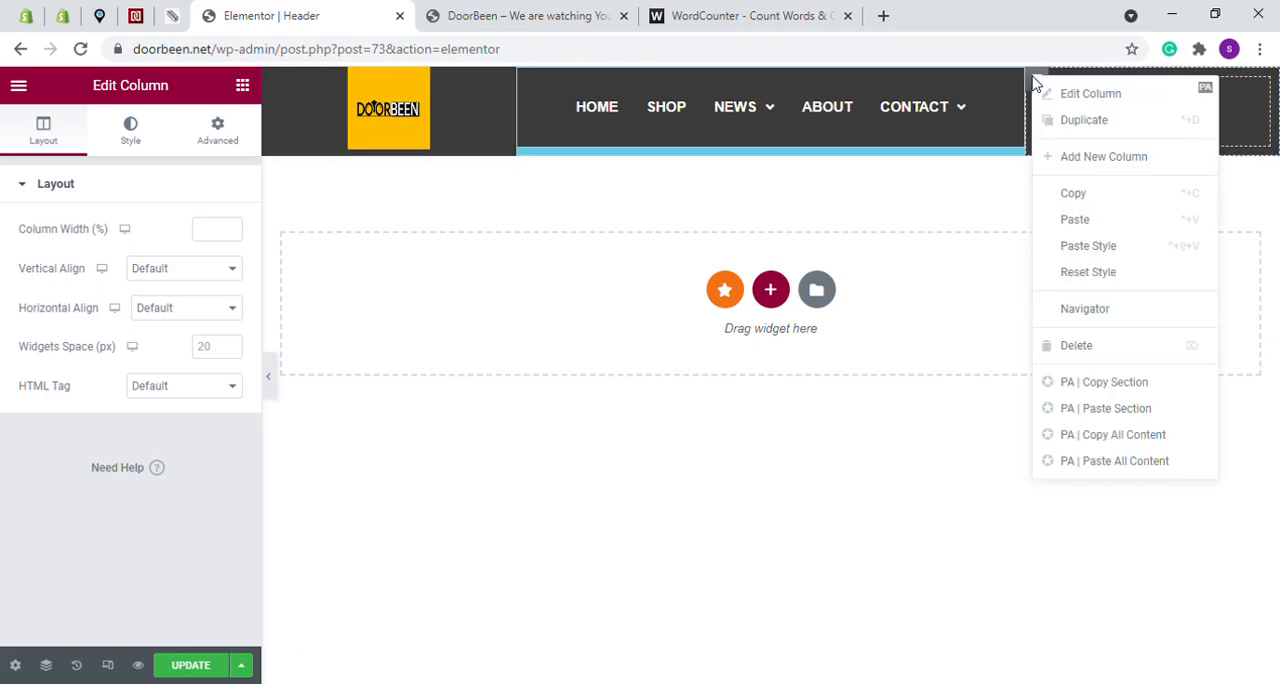
click(1067, 156)
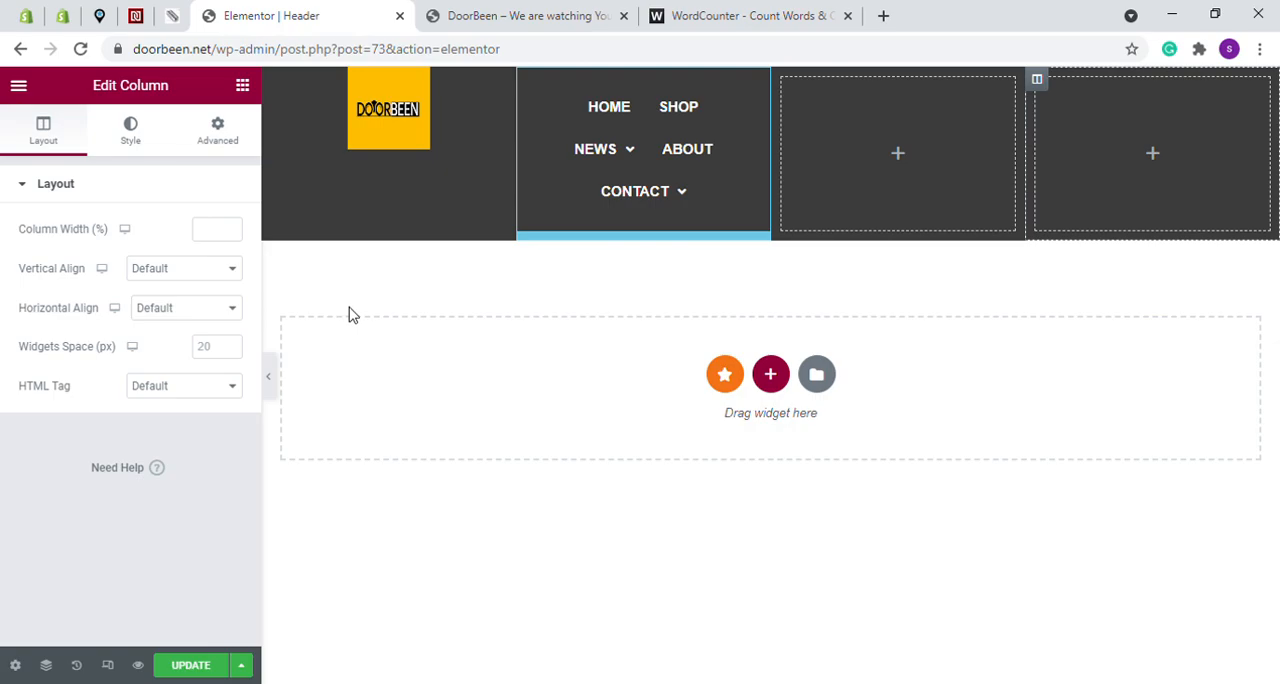
key(Delete)
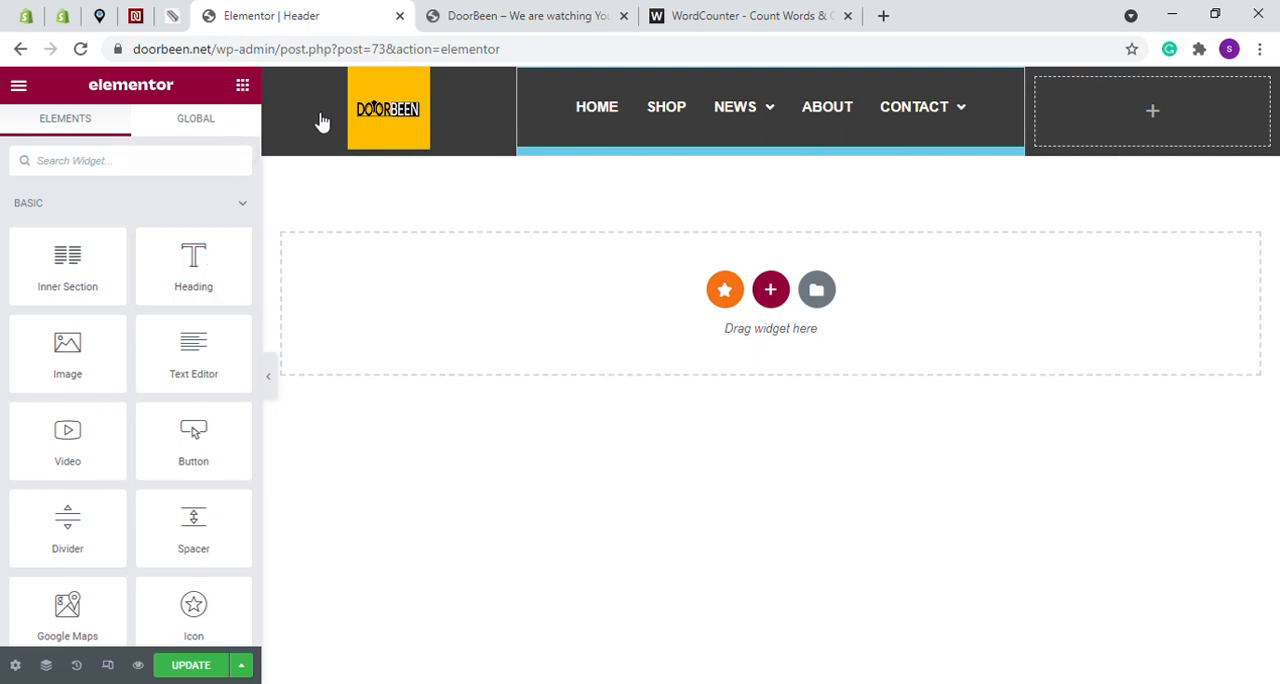
- Look through the available widgets and expand the WooCommerce category to find a cart widget
scroll(128, 230, down, 20)
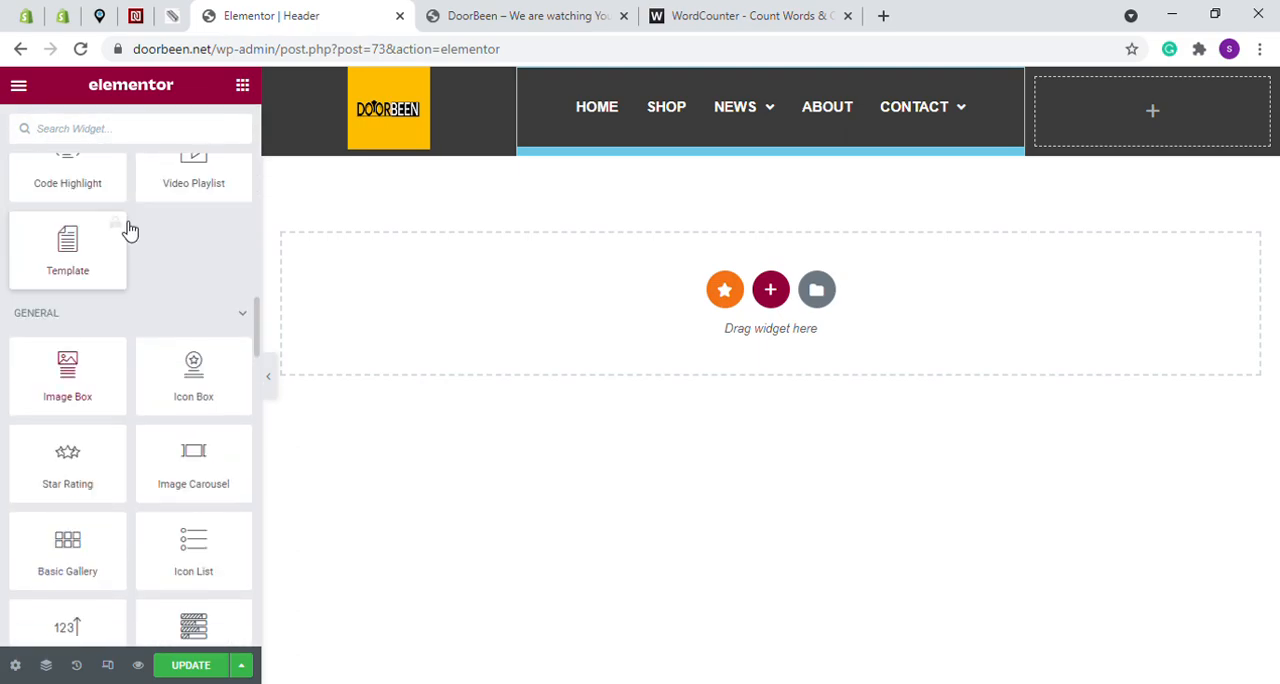
scroll(130, 230, down, 15)
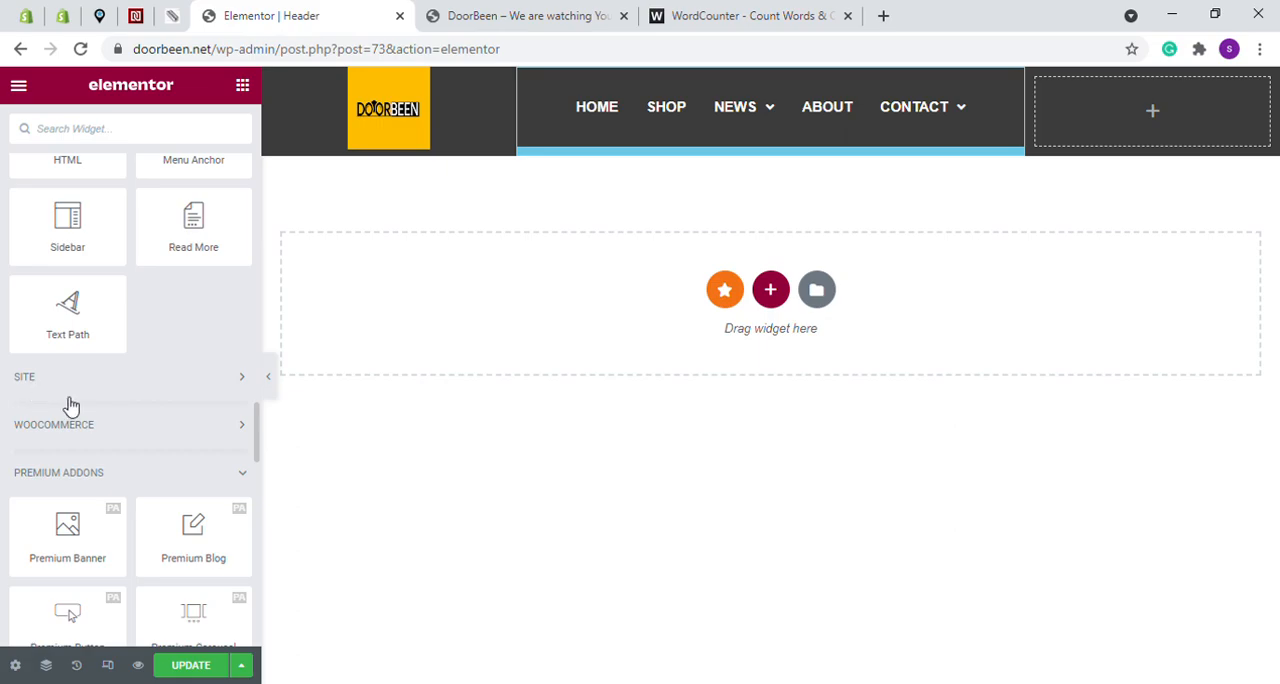
scroll(100, 440, down, 3)
scroll(150, 400, down, 3)
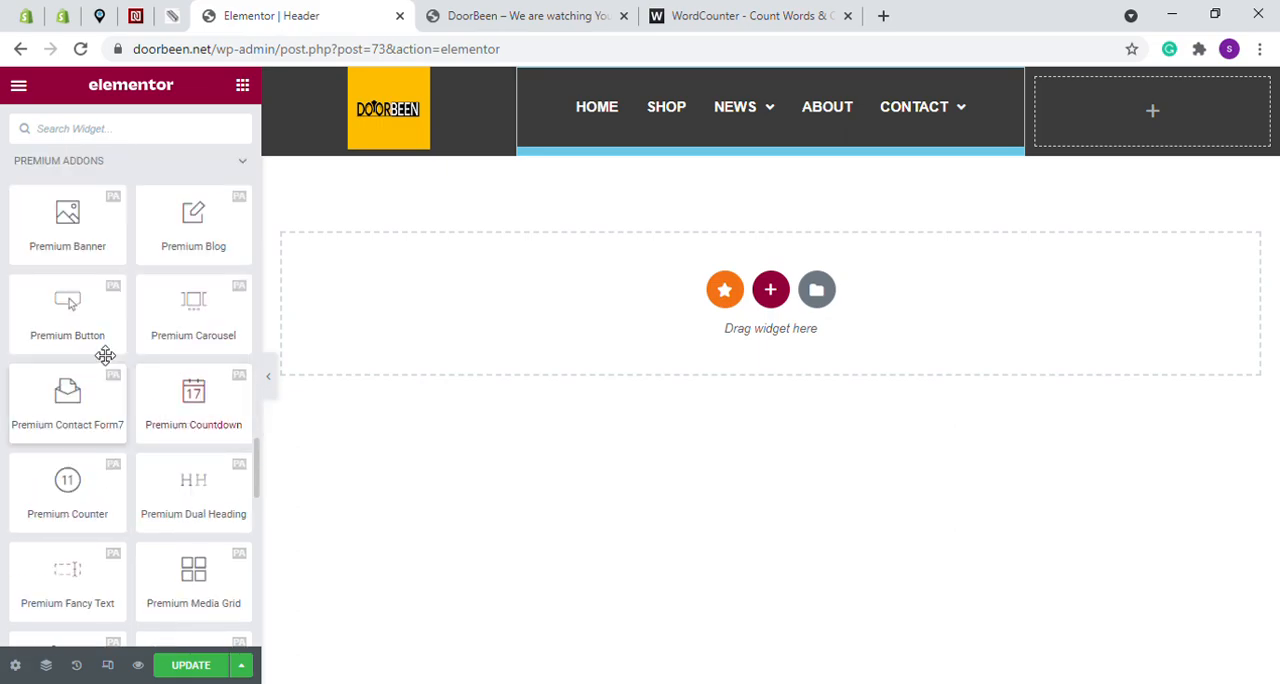
scroll(108, 352, up, 3)
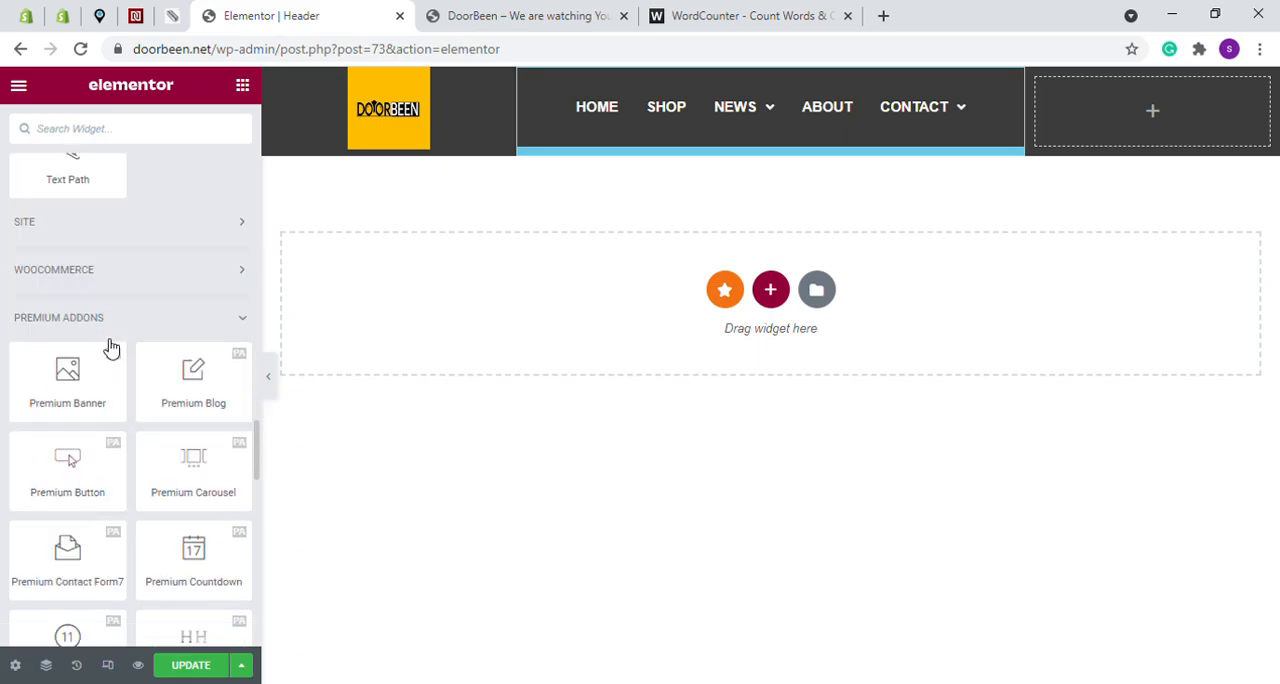
click(82, 272)
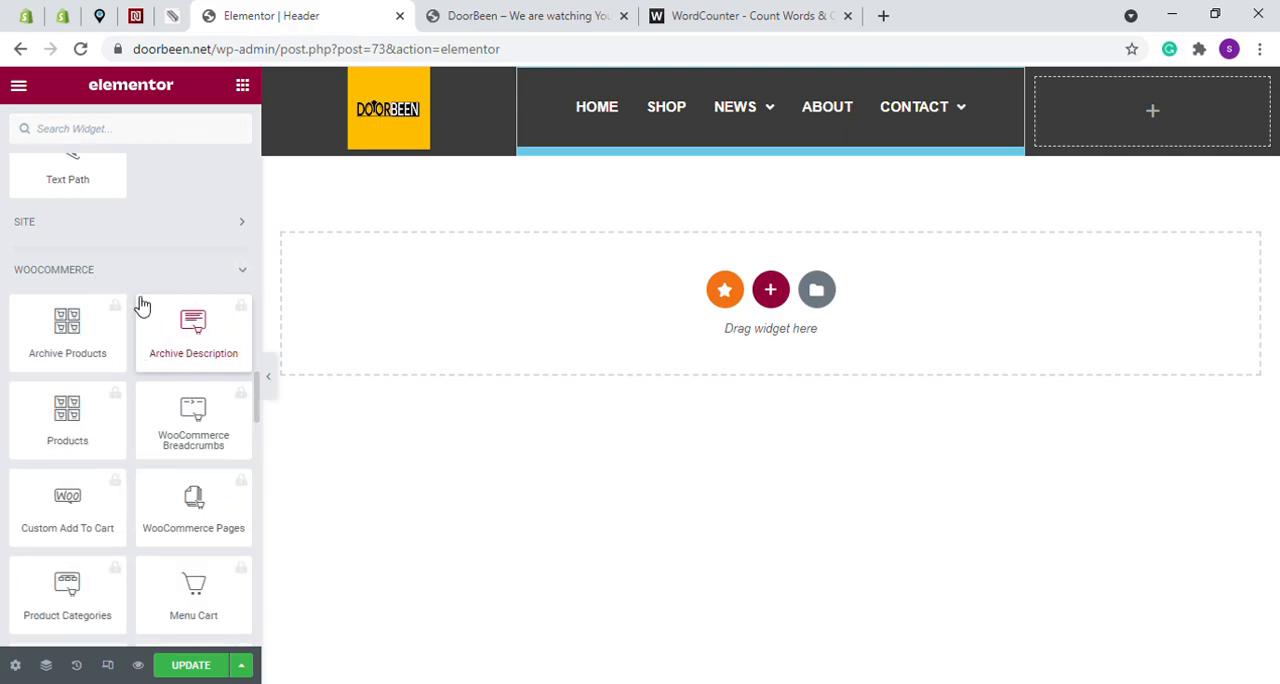
- Place the Cart widget from the Elementor Header & Footer Builder category in the header's empty last column
click(100, 270)
scroll(116, 290, down, 3)
scroll(116, 290, down, 9)
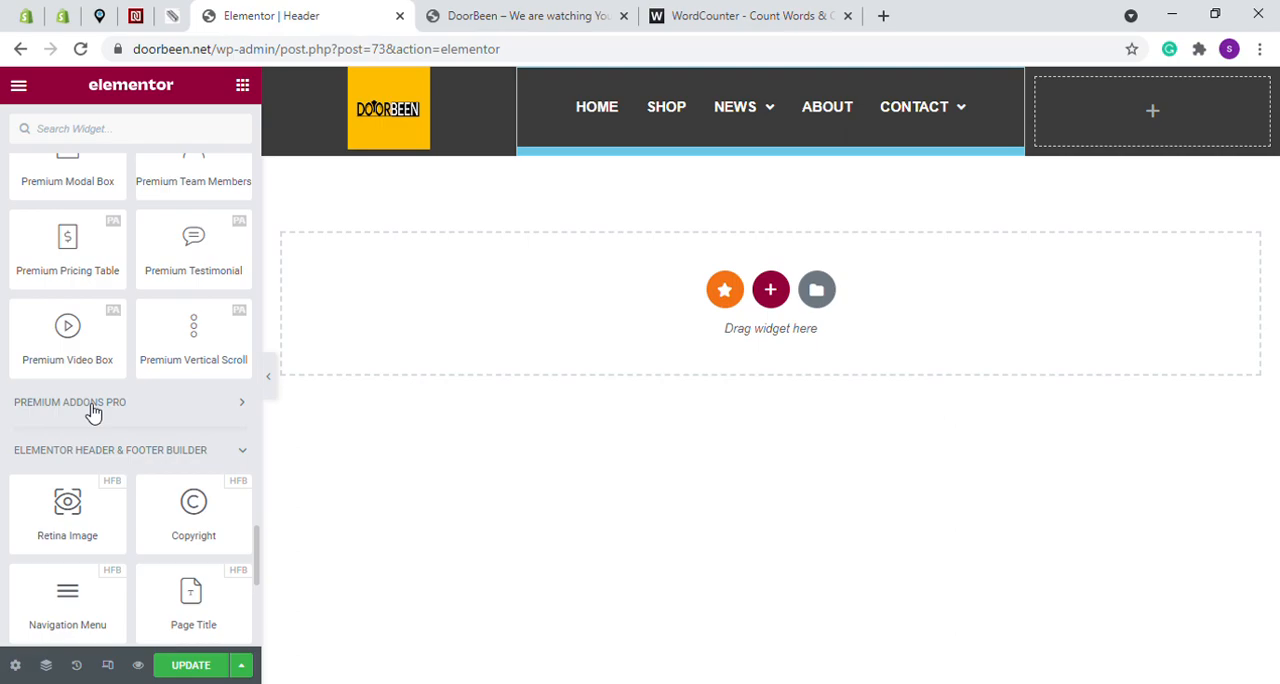
click(92, 410)
click(92, 410)
scroll(186, 480, down, 2)
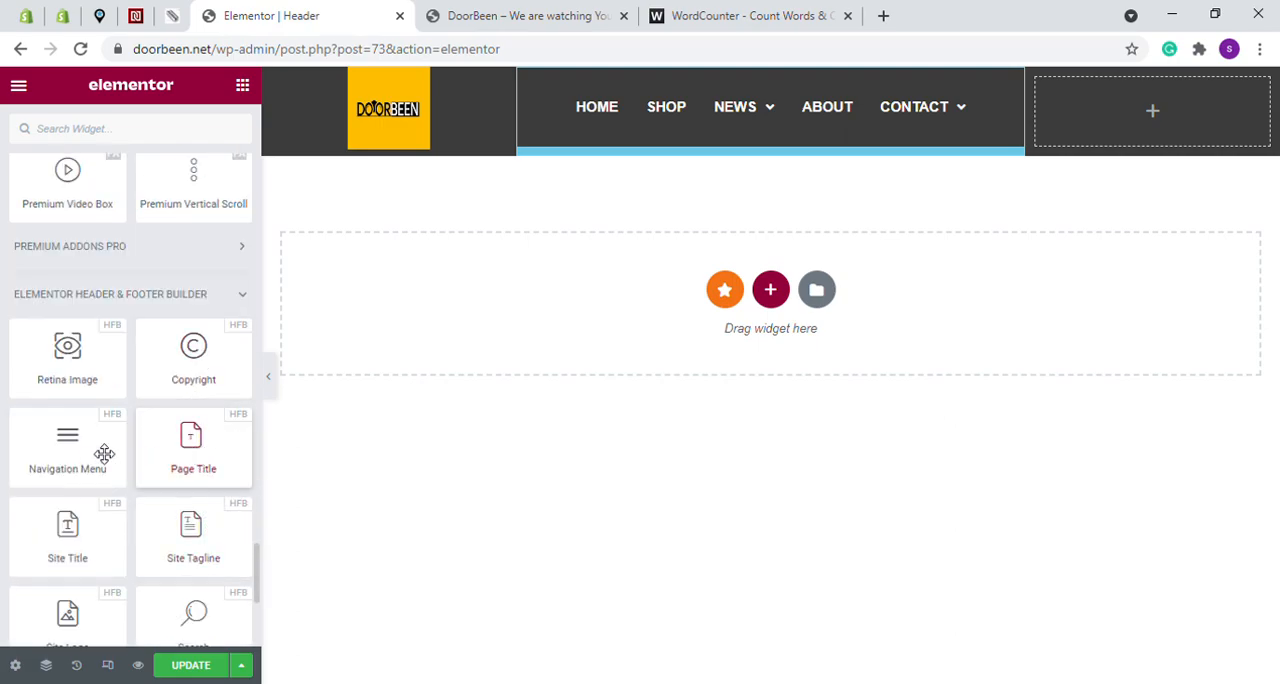
scroll(130, 465, down, 2)
drag(71, 551, 1157, 120)
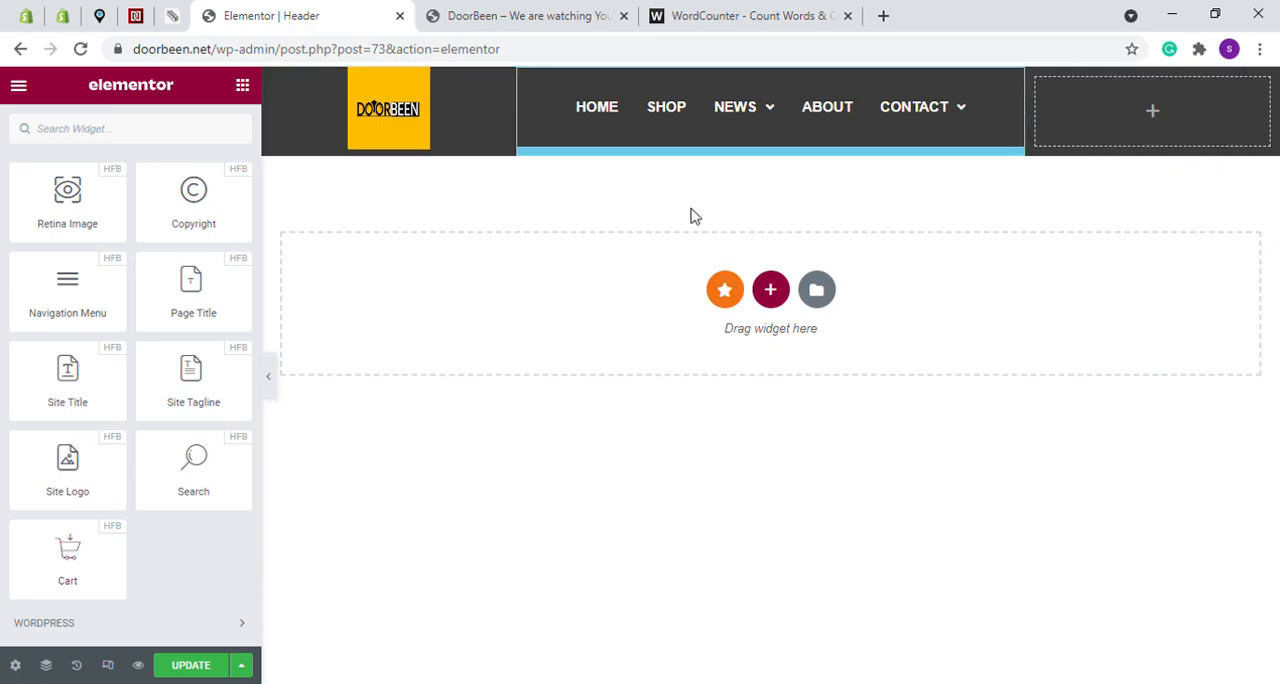
drag(80, 562, 1162, 130)
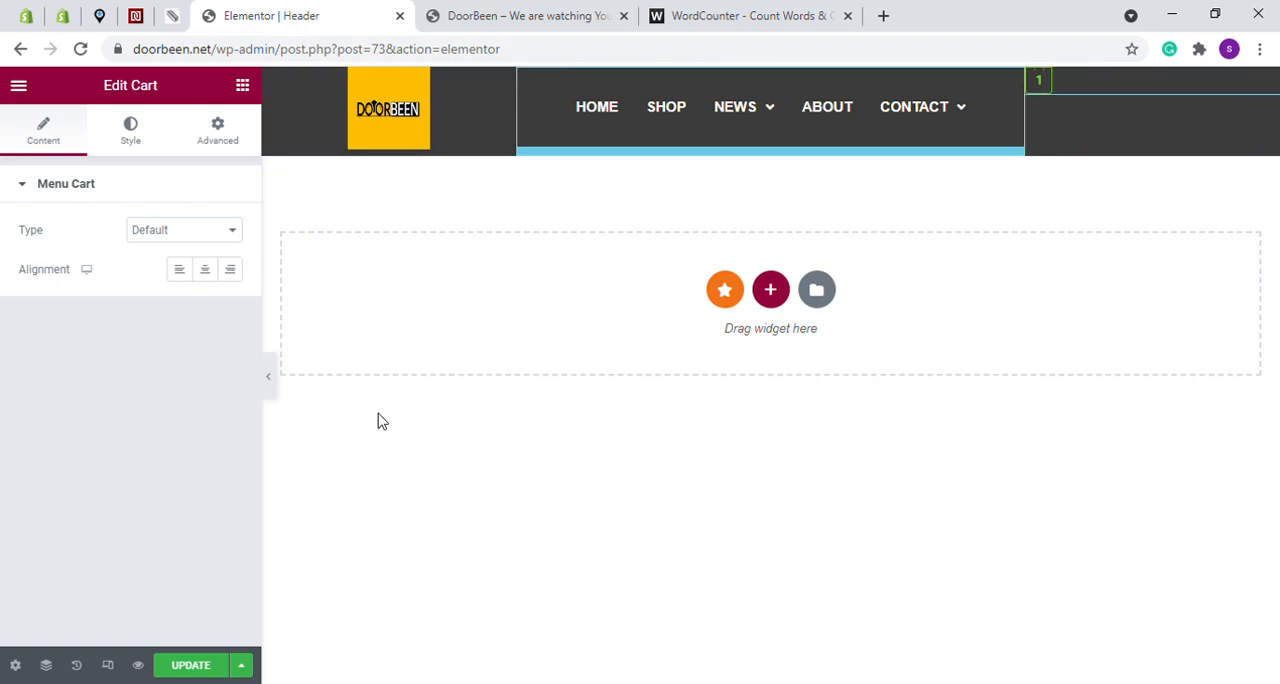
- Update the header template and reload the live homepage to check the cart icon
click(208, 667)
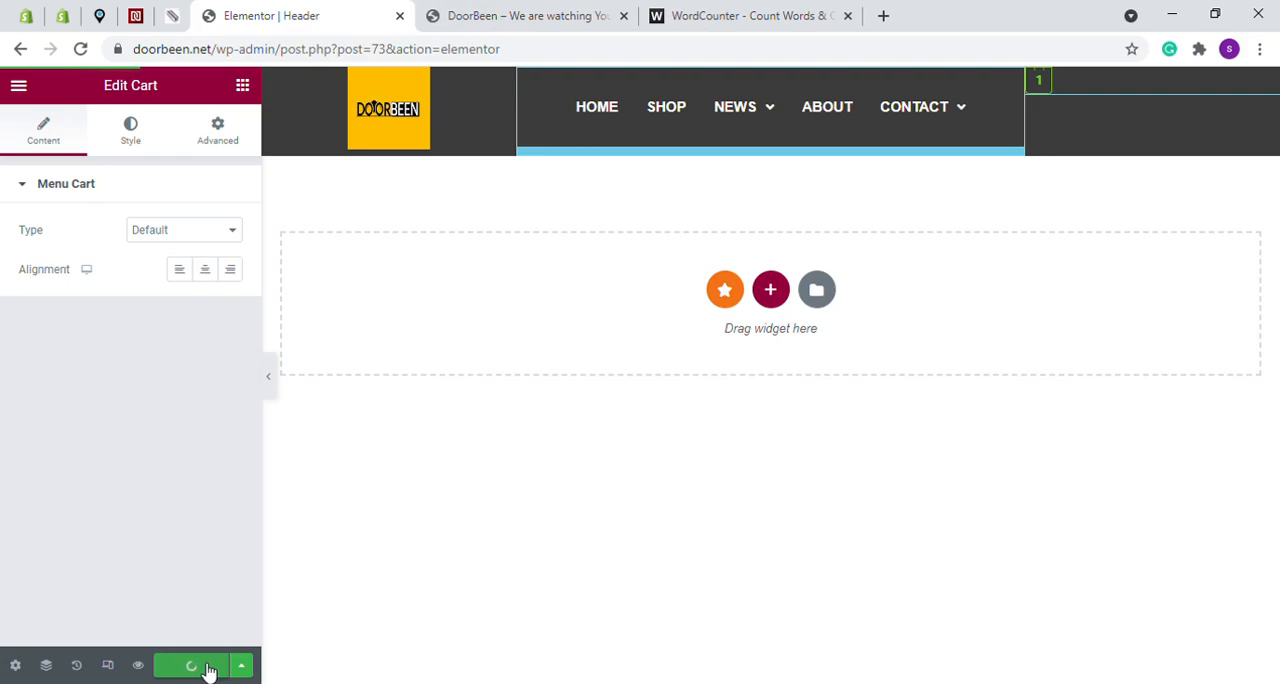
key(ctrl+Tab)
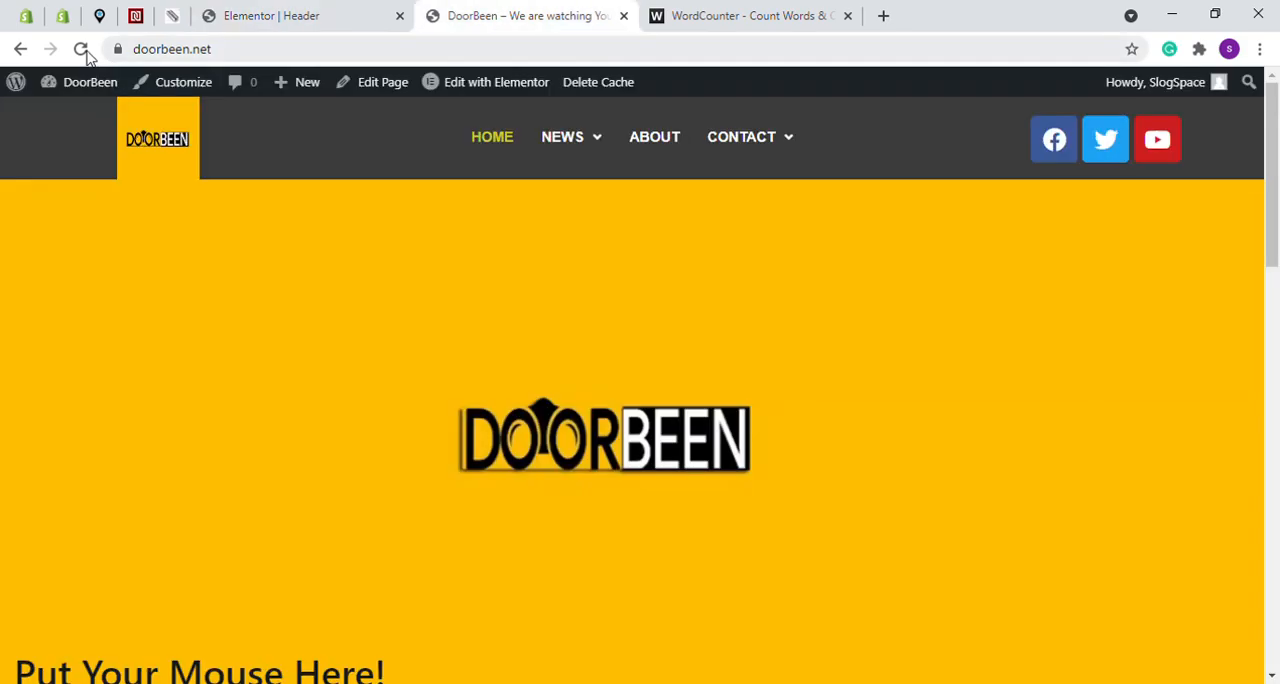
click(82, 49)
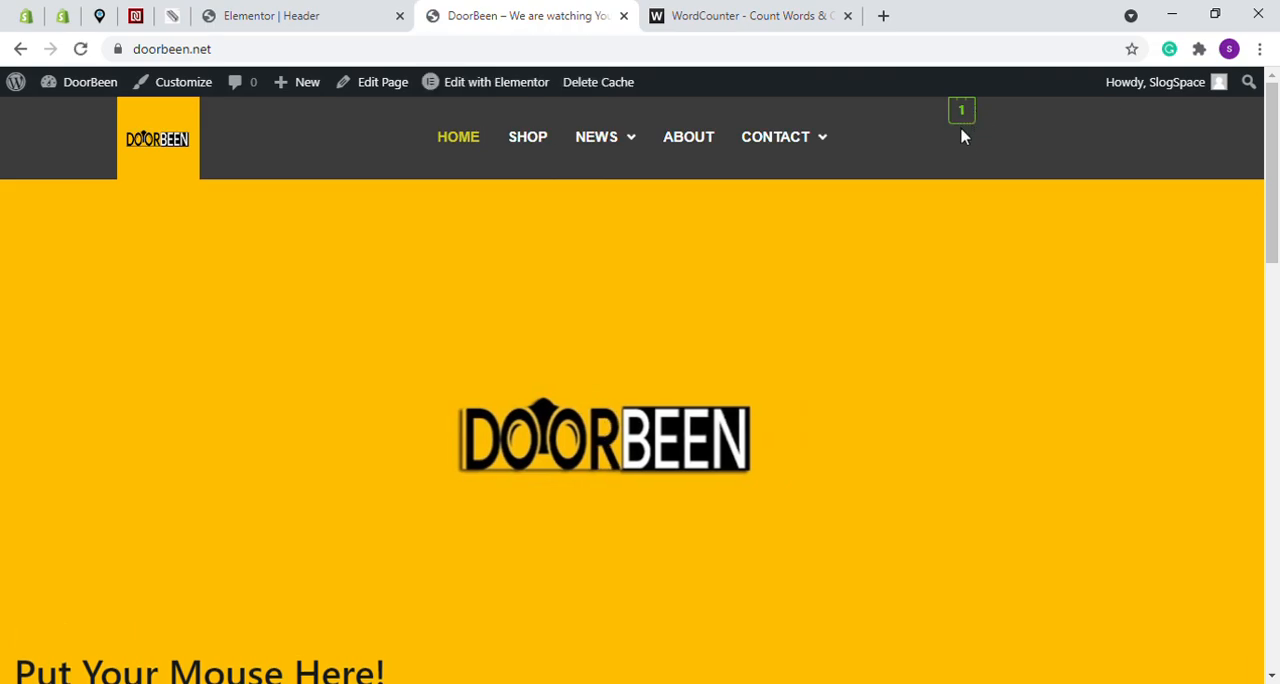
- Center the header's cart widget, set its margins to 20 px top and 0 on the other sides, and update the header
key(ctrl+shift+Tab)
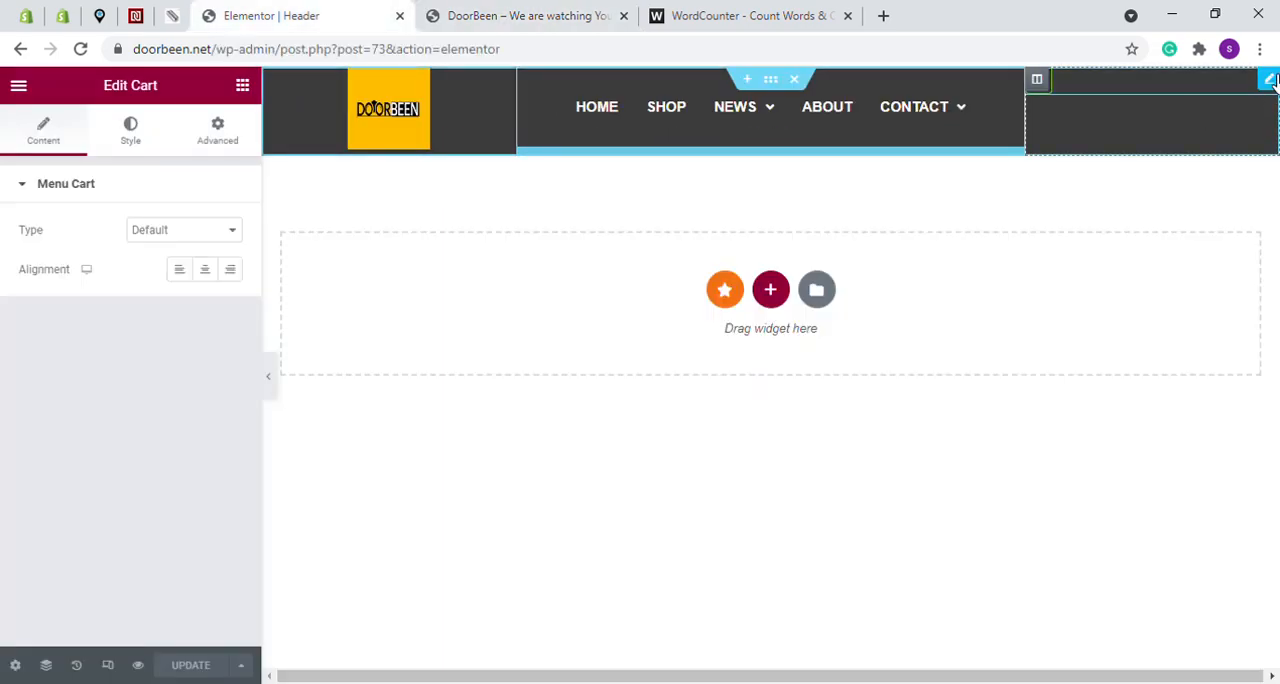
click(207, 274)
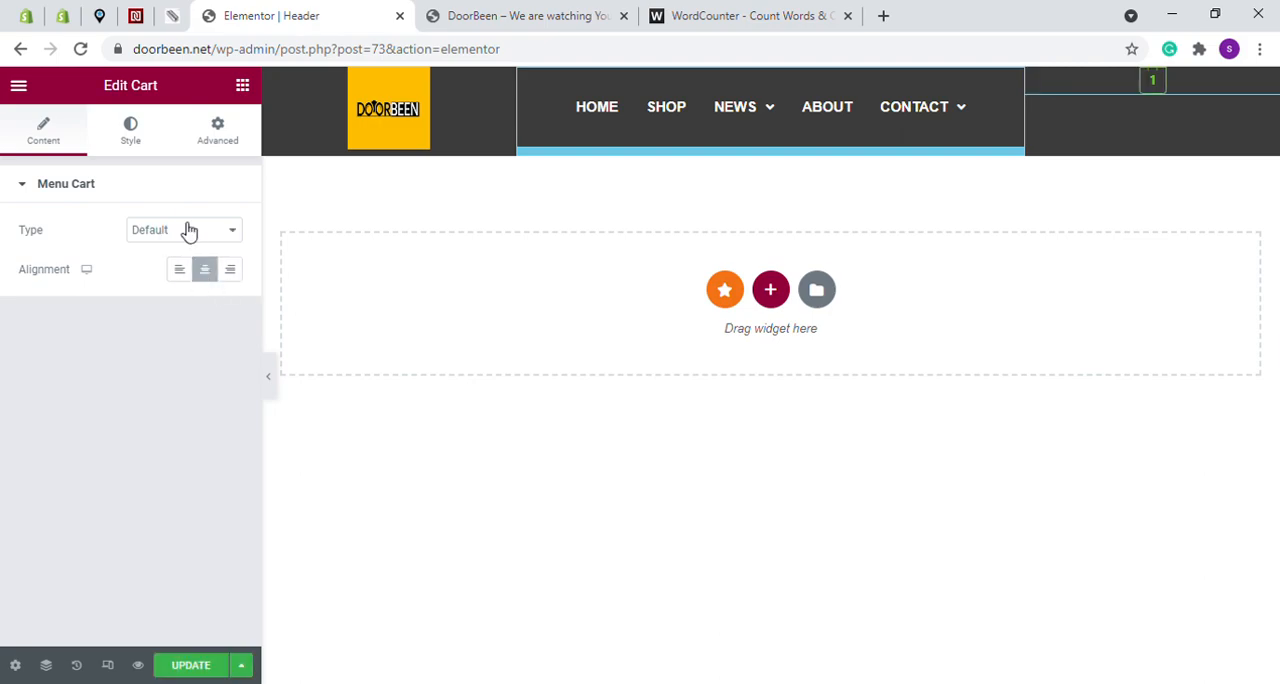
click(212, 136)
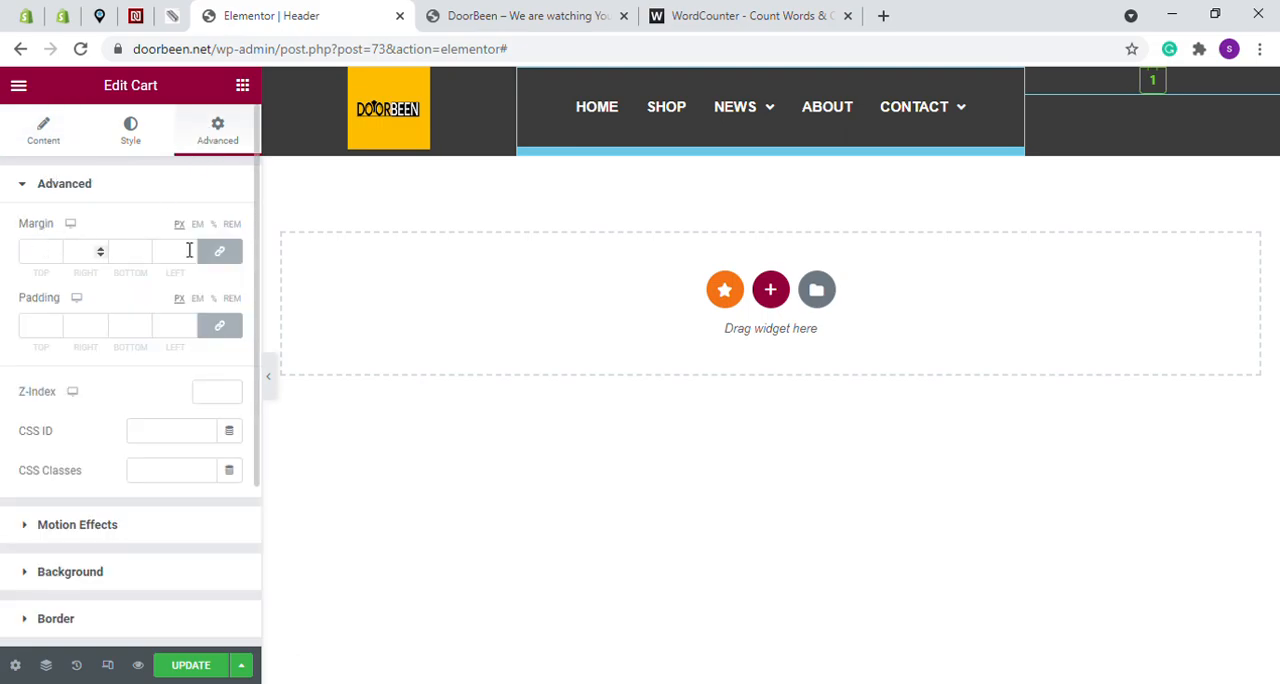
click(48, 252)
text(0)
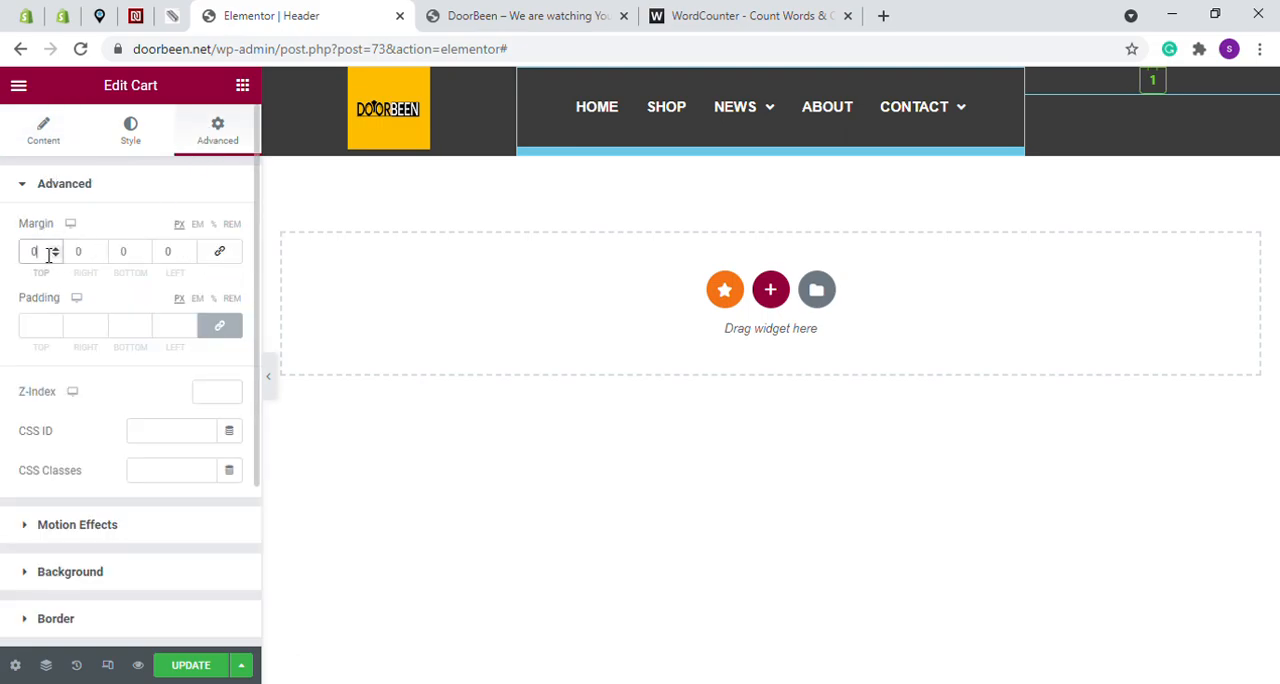
text(2)
click(204, 665)
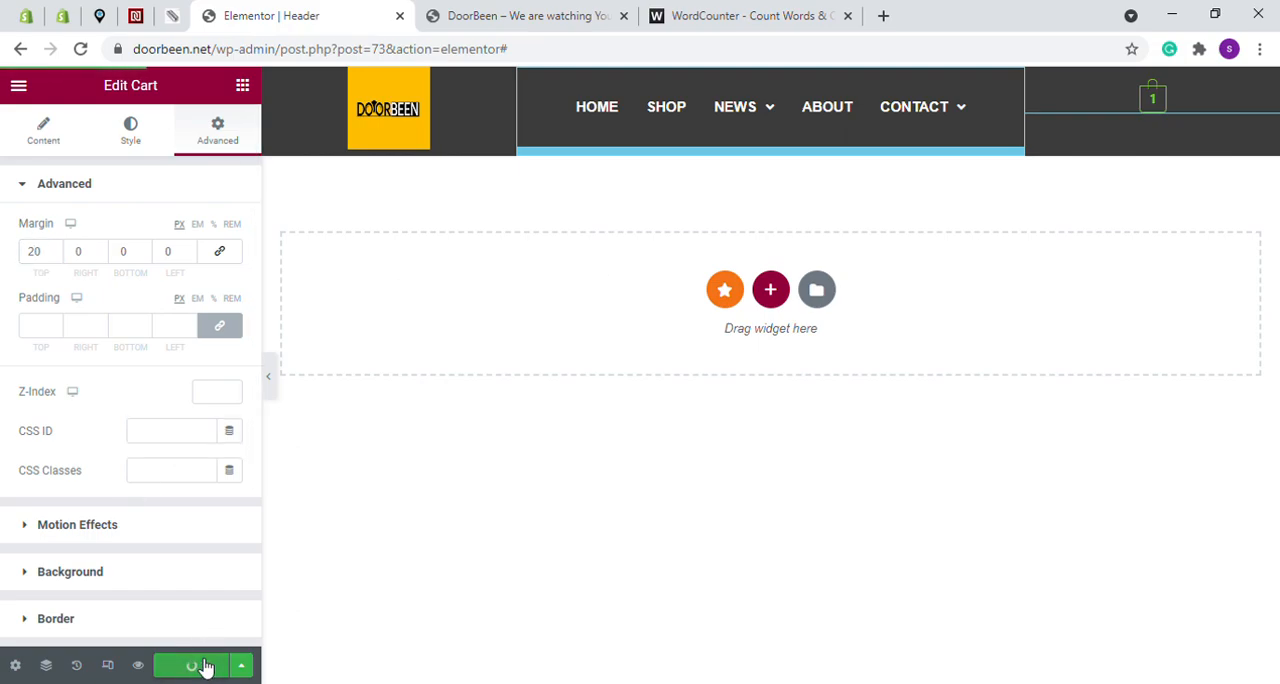
- Reload the live homepage and check the cart icon's placement in the header
click(503, 12)
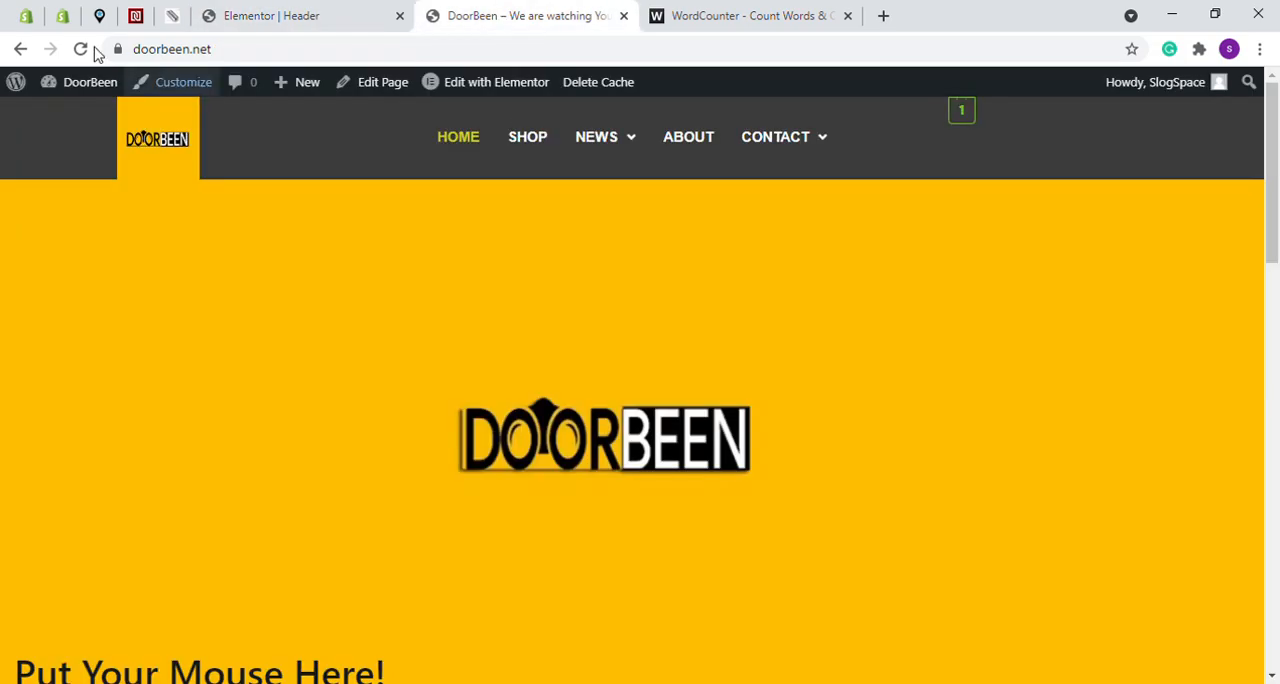
click(82, 49)
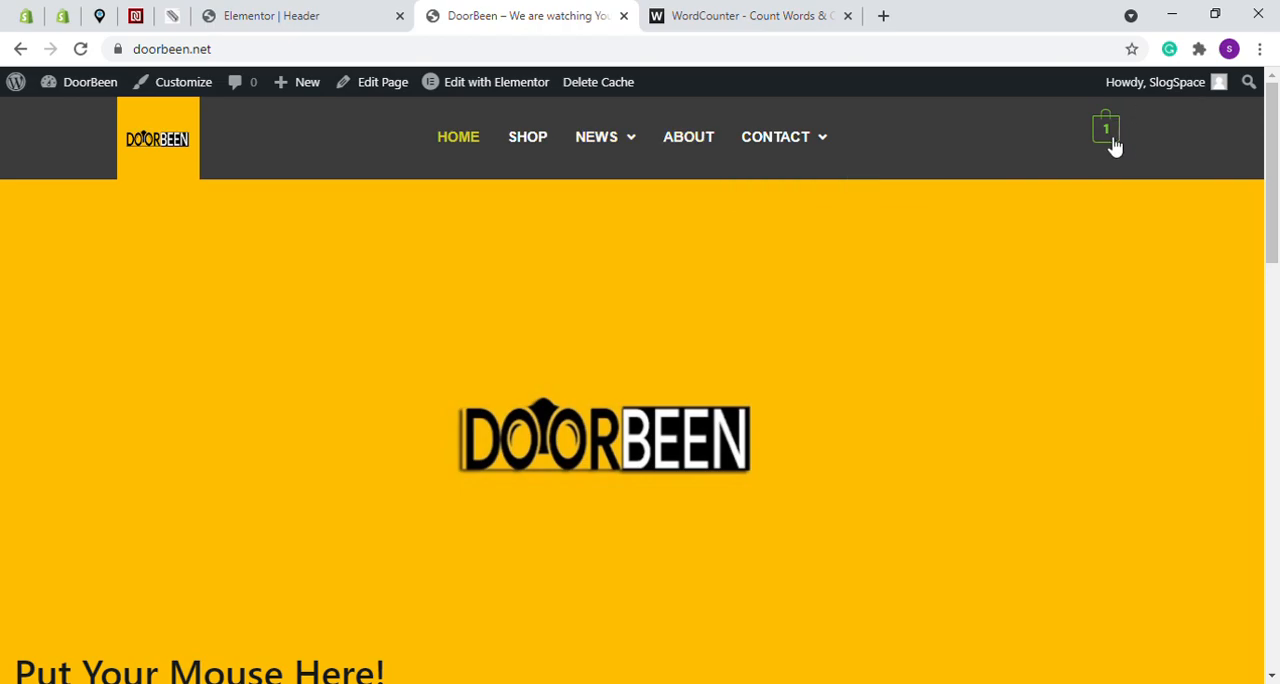
scroll(574, 249, down, 6)
scroll(620, 210, up, 6)
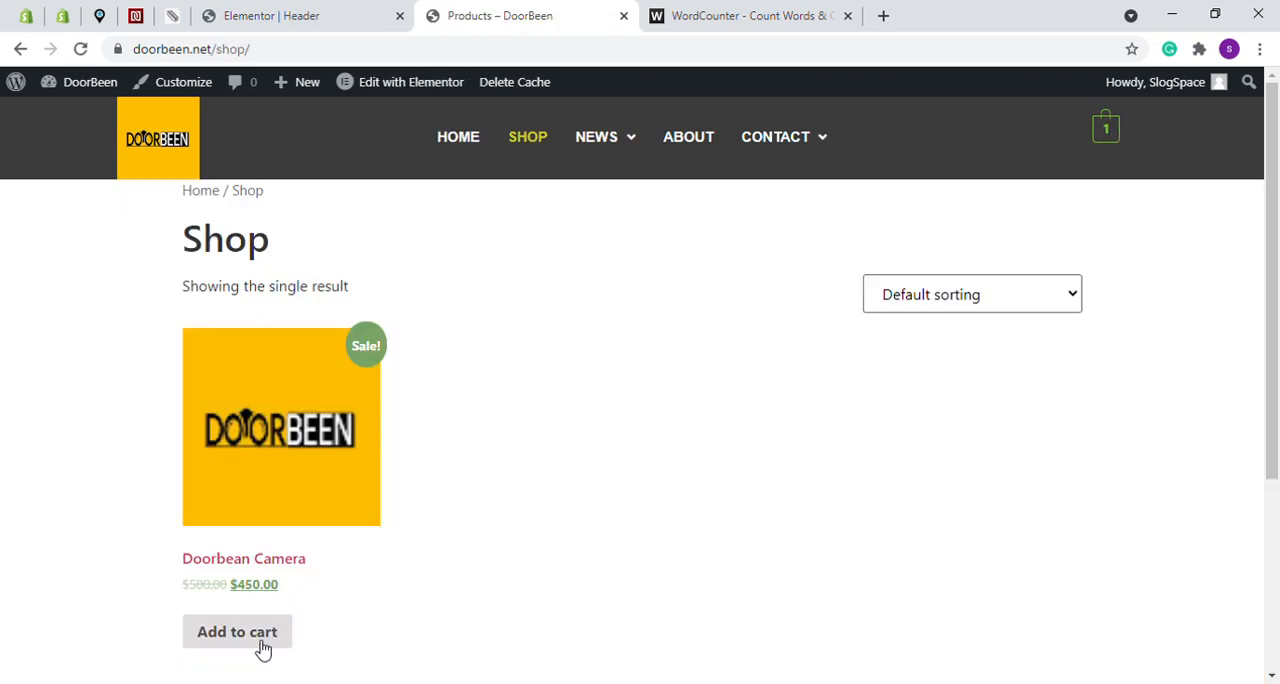
- Add the Doorbean Camera to the cart from the Shop page, and update its cart quantity to 1
click(237, 632)
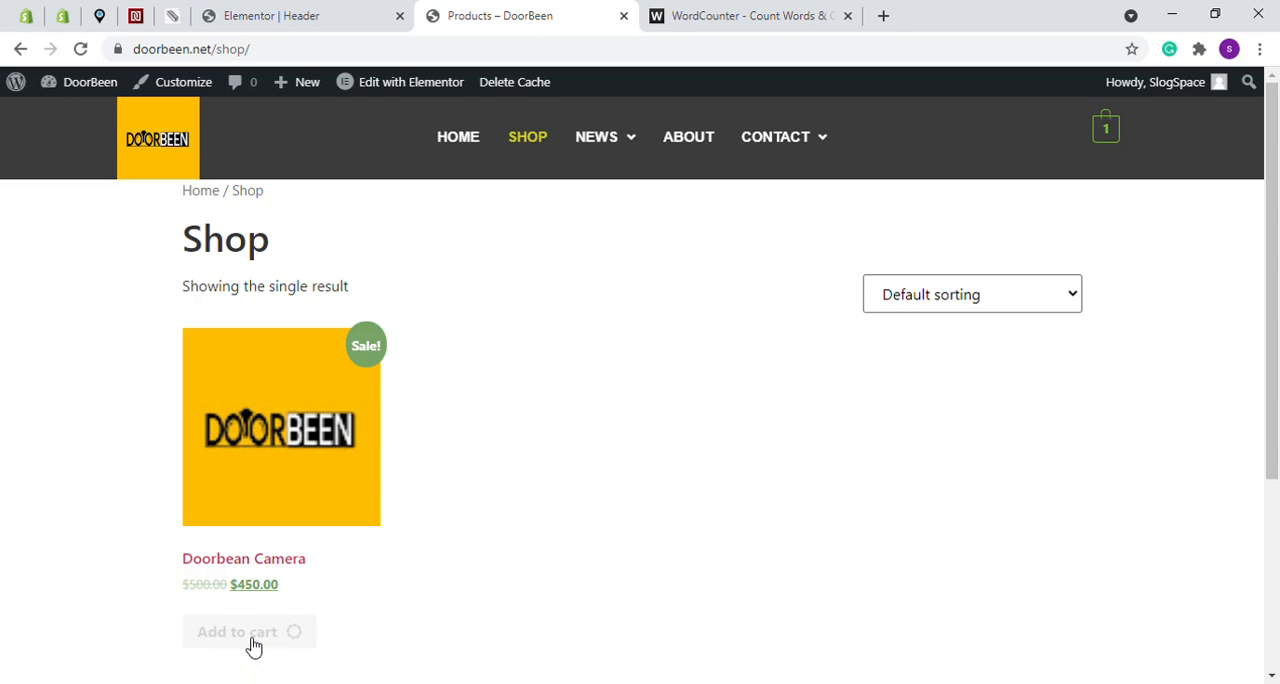
click(1115, 137)
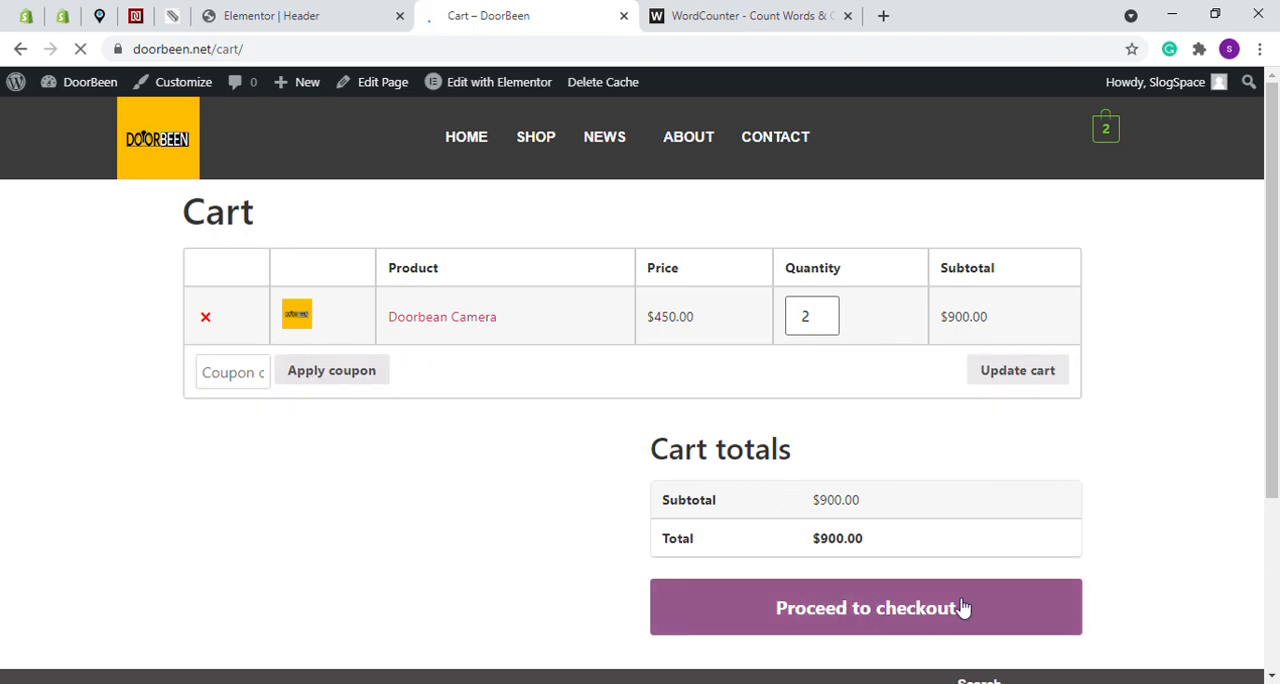
click(817, 323)
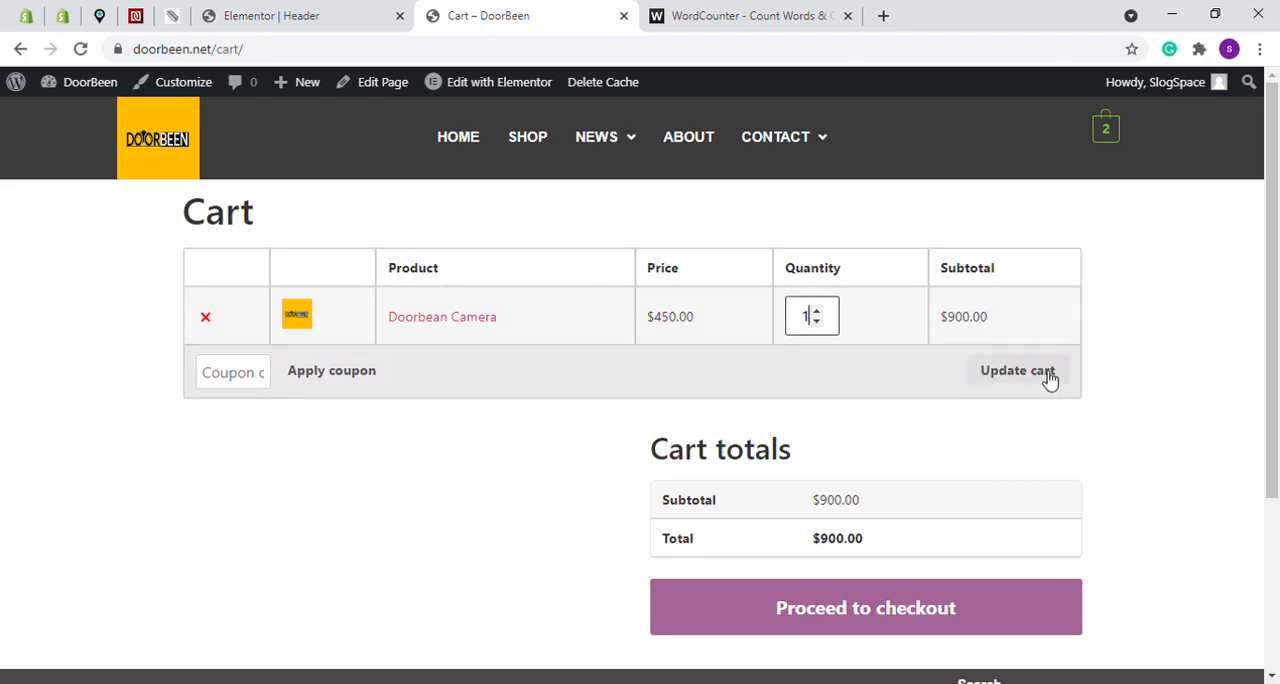
click(1040, 378)
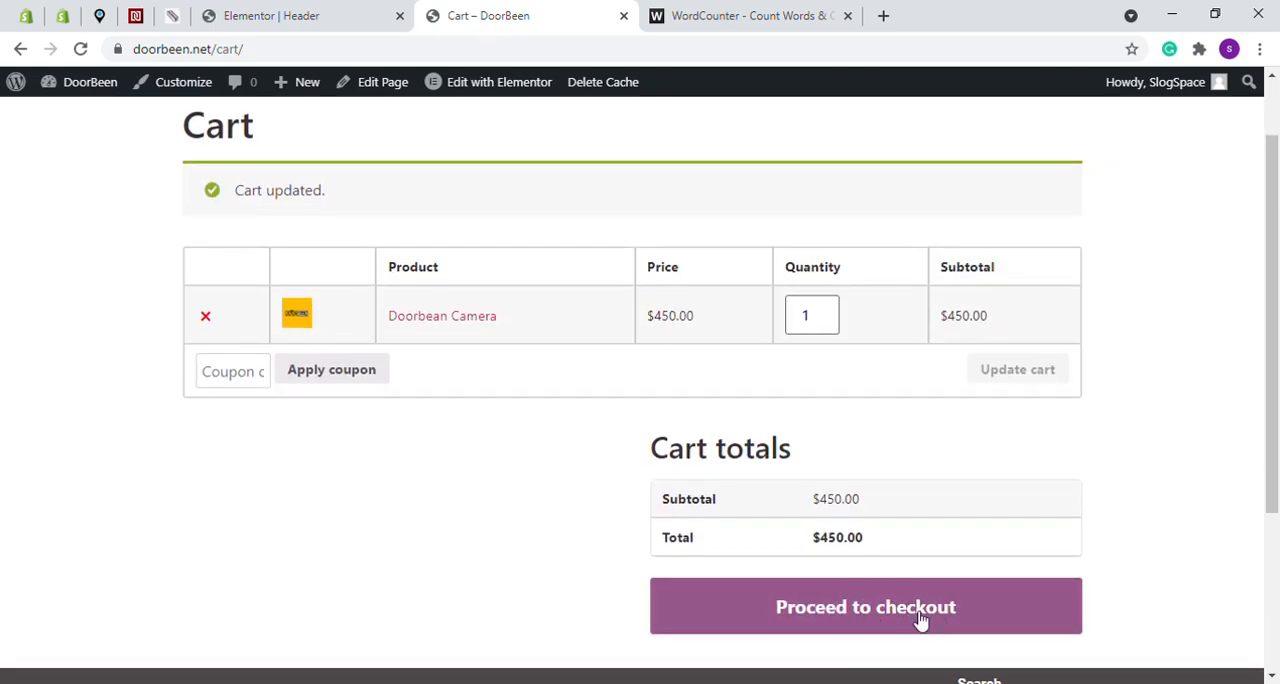
- Proceed to checkout and examine the billing fields, order summary and payment section
click(893, 612)
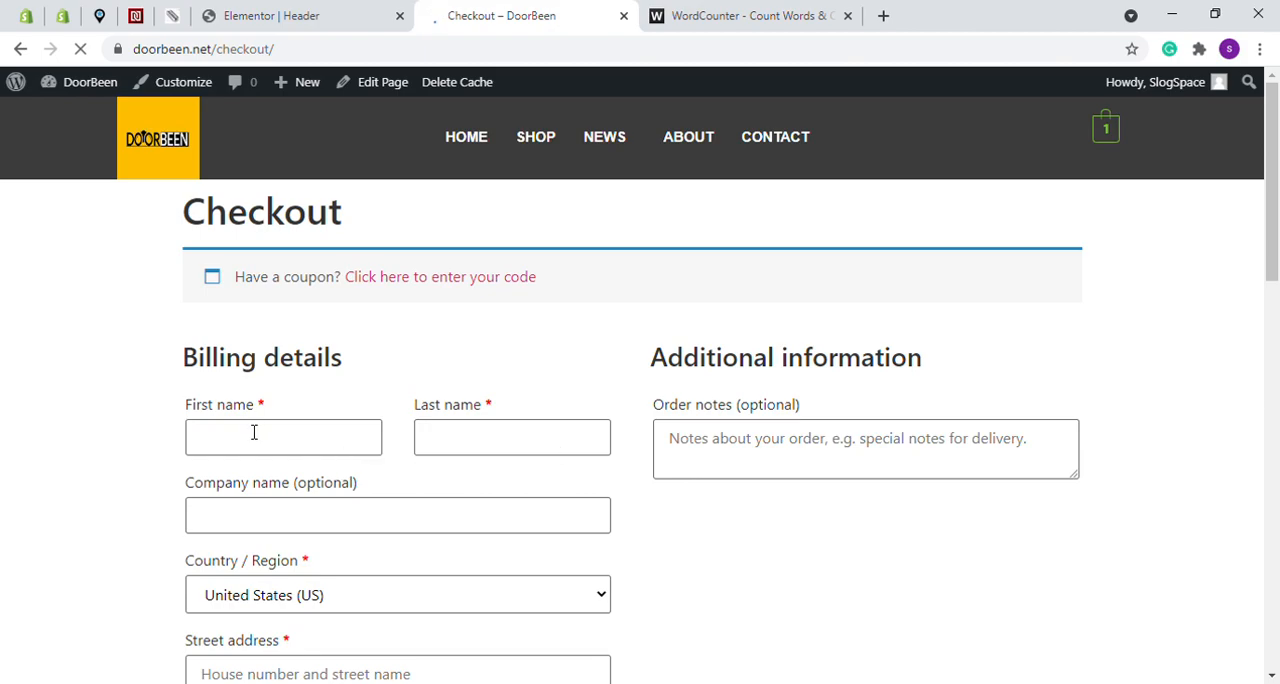
scroll(660, 435, down, 2)
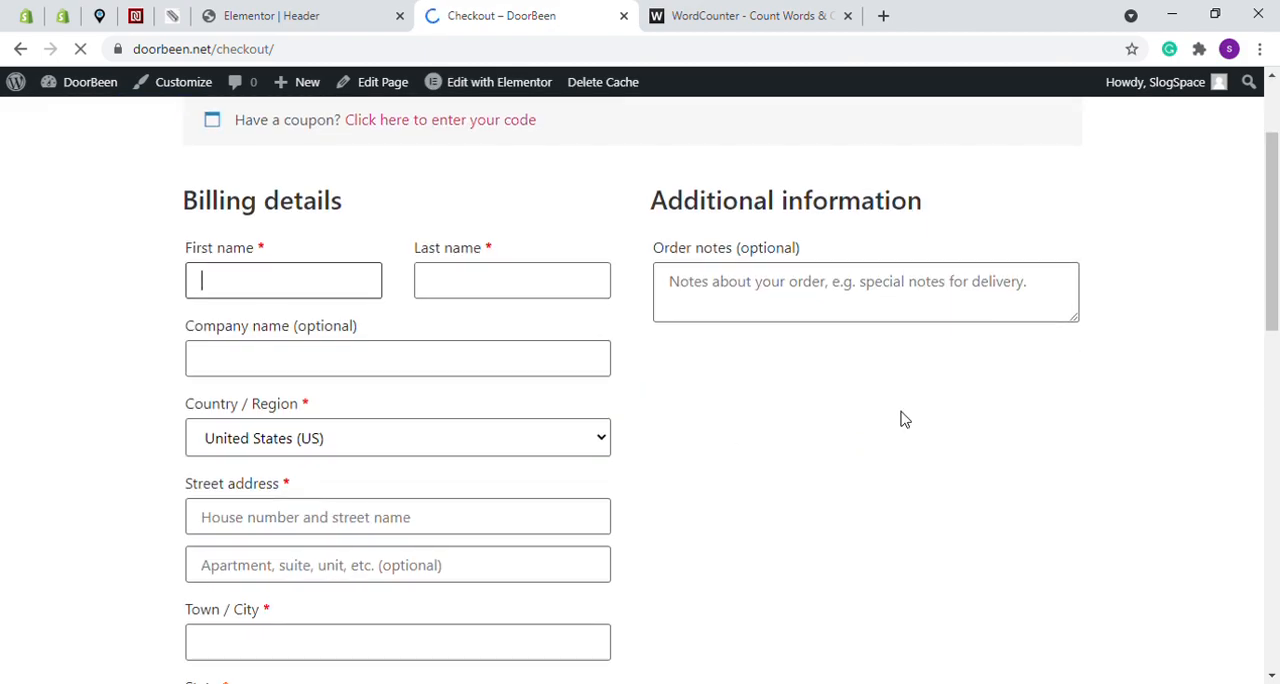
scroll(322, 546, down, 3)
scroll(322, 546, down, 3)
scroll(299, 338, up, 1)
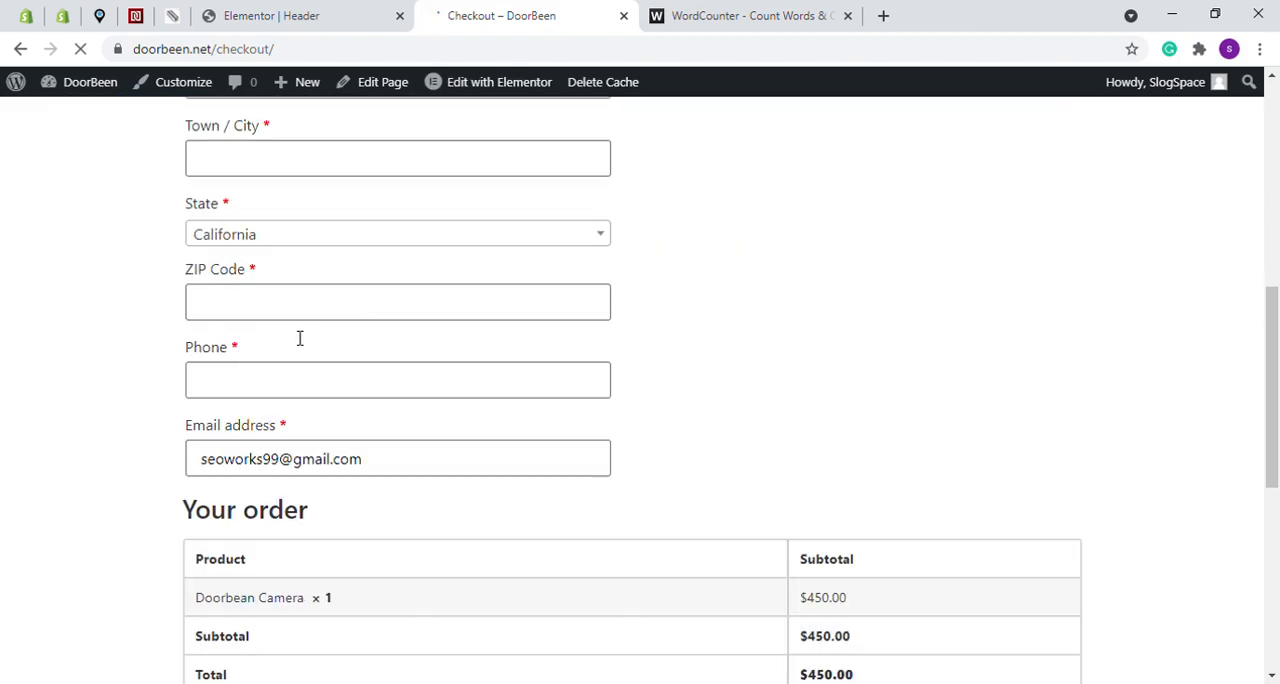
scroll(683, 363, down, 3)
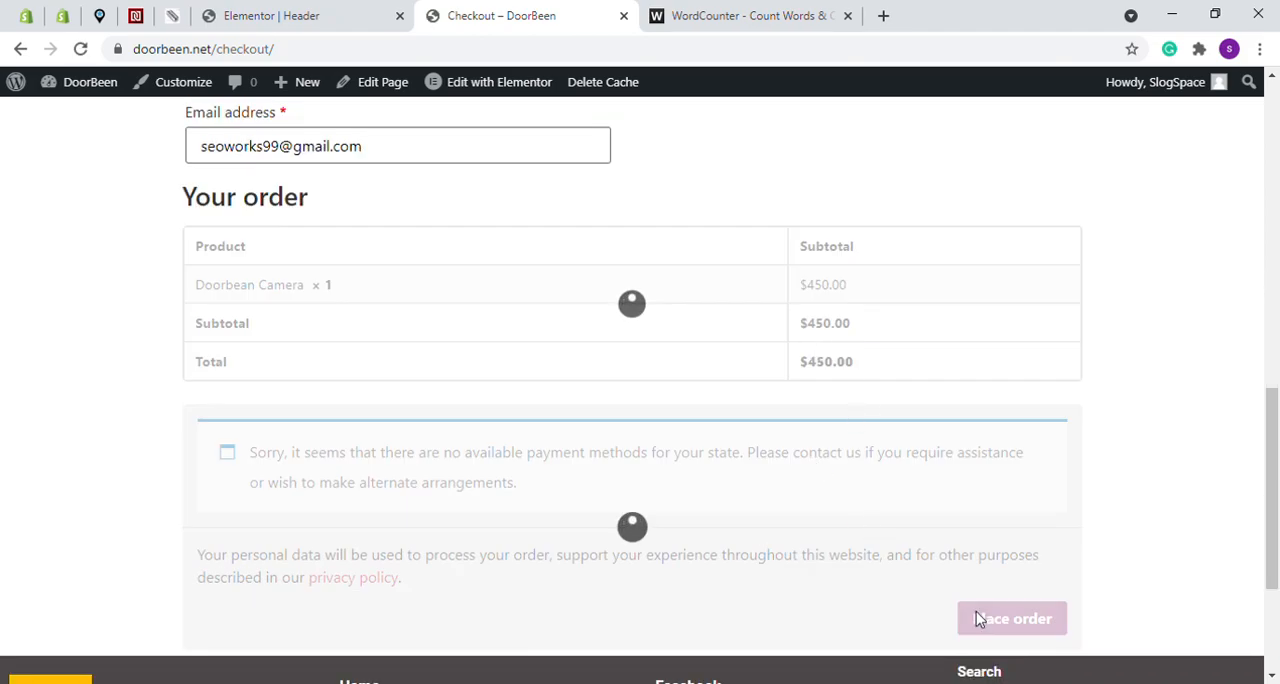
scroll(578, 528, down, 2)
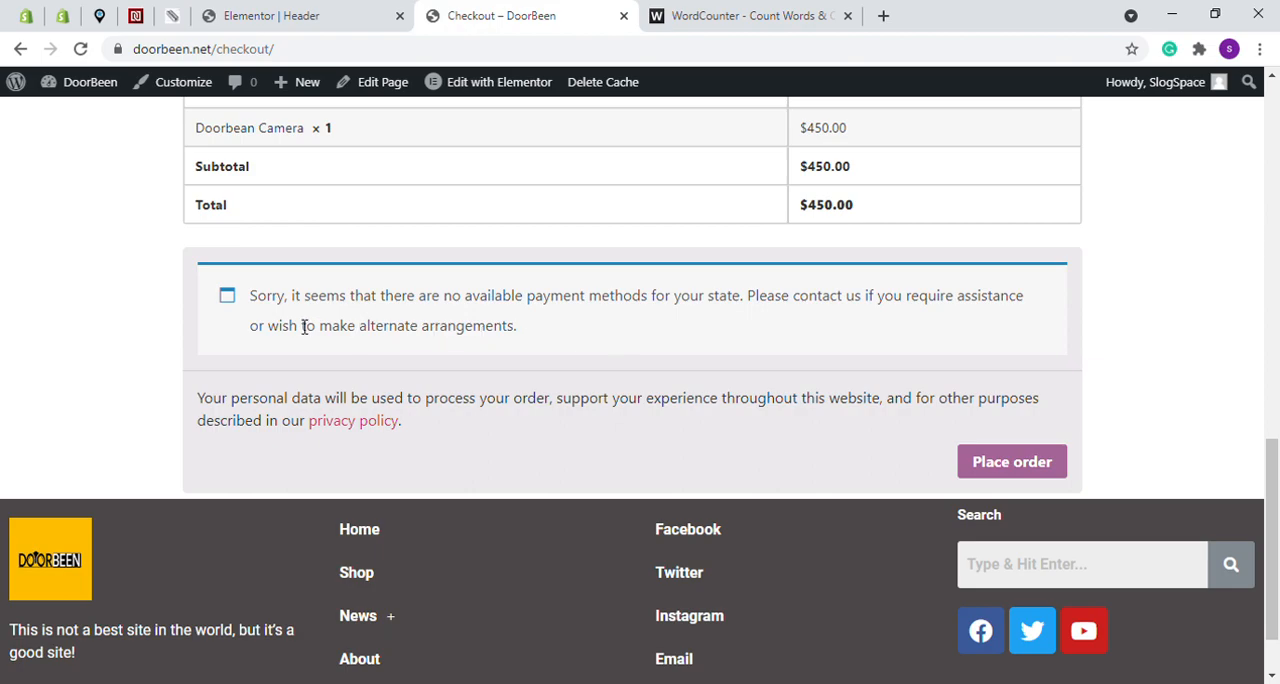
scroll(517, 289, up, 3)
scroll(512, 394, down, 2)
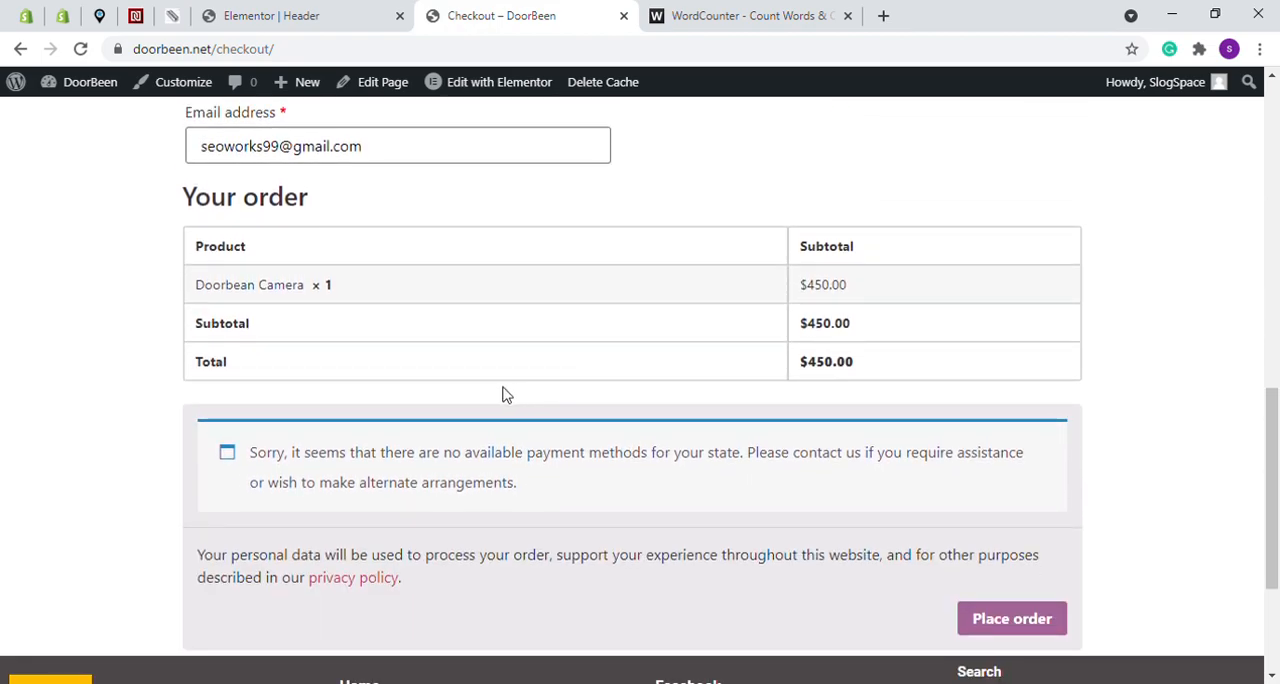
drag(258, 458, 380, 460)
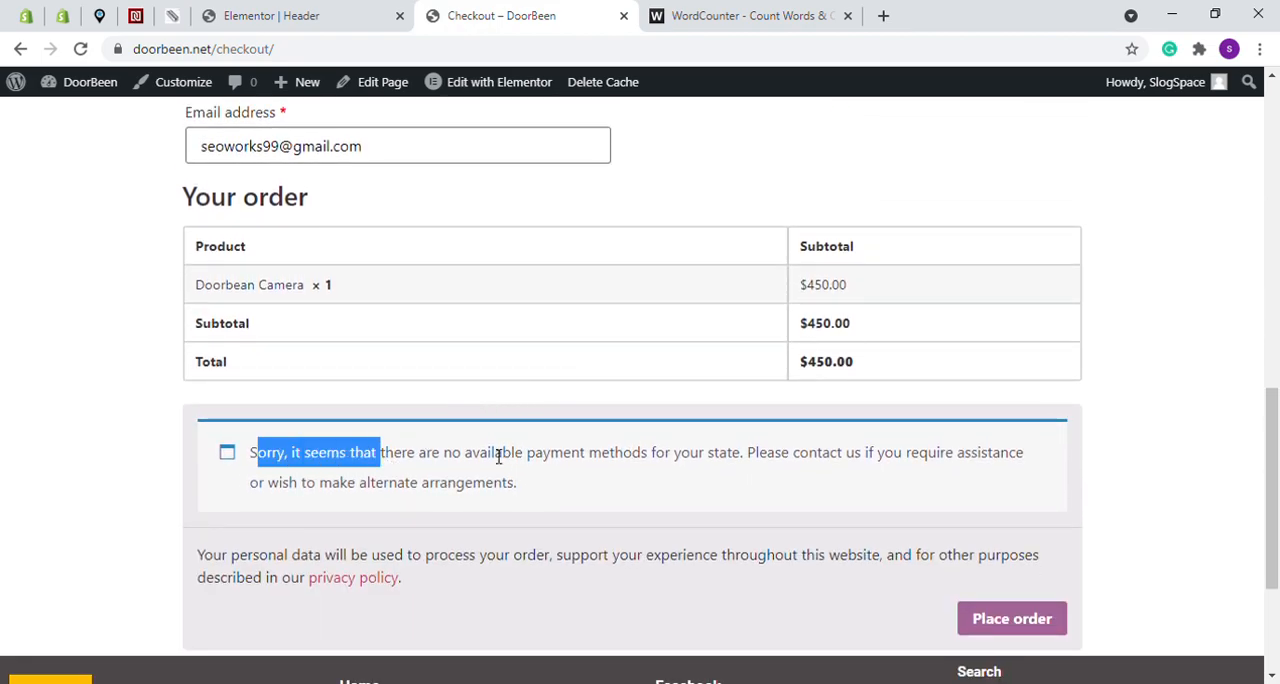
drag(601, 455, 675, 456)
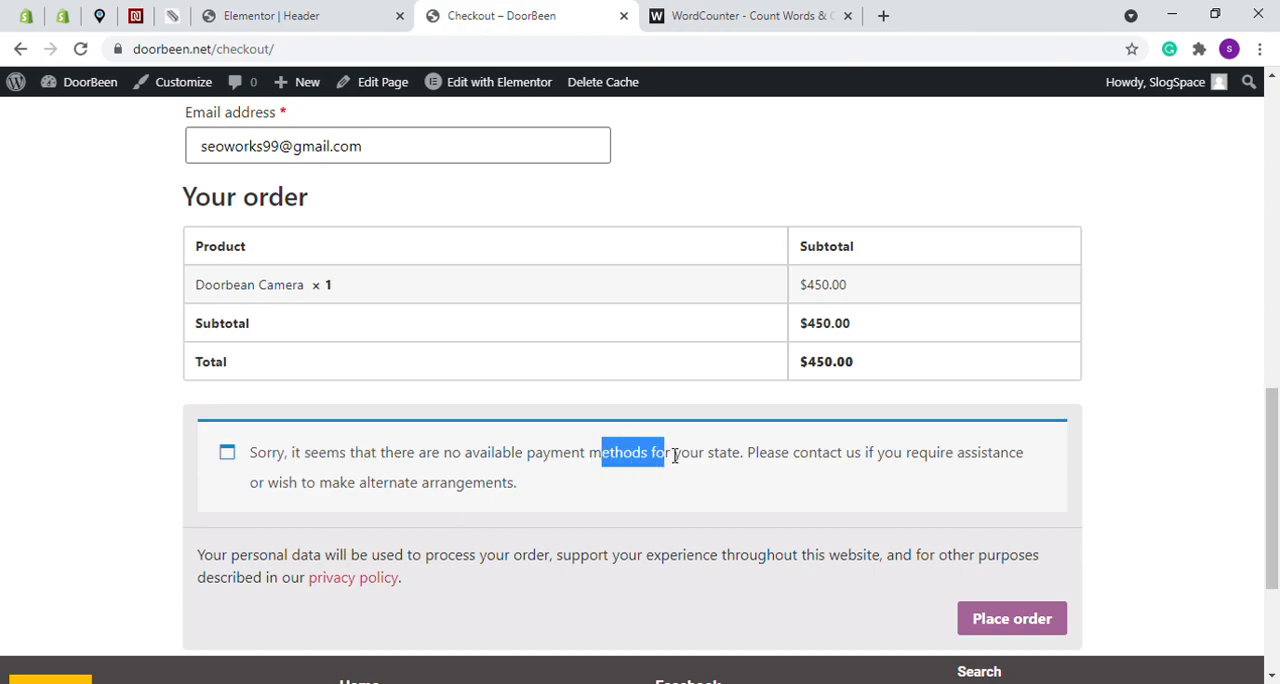
scroll(880, 326, up, 10)
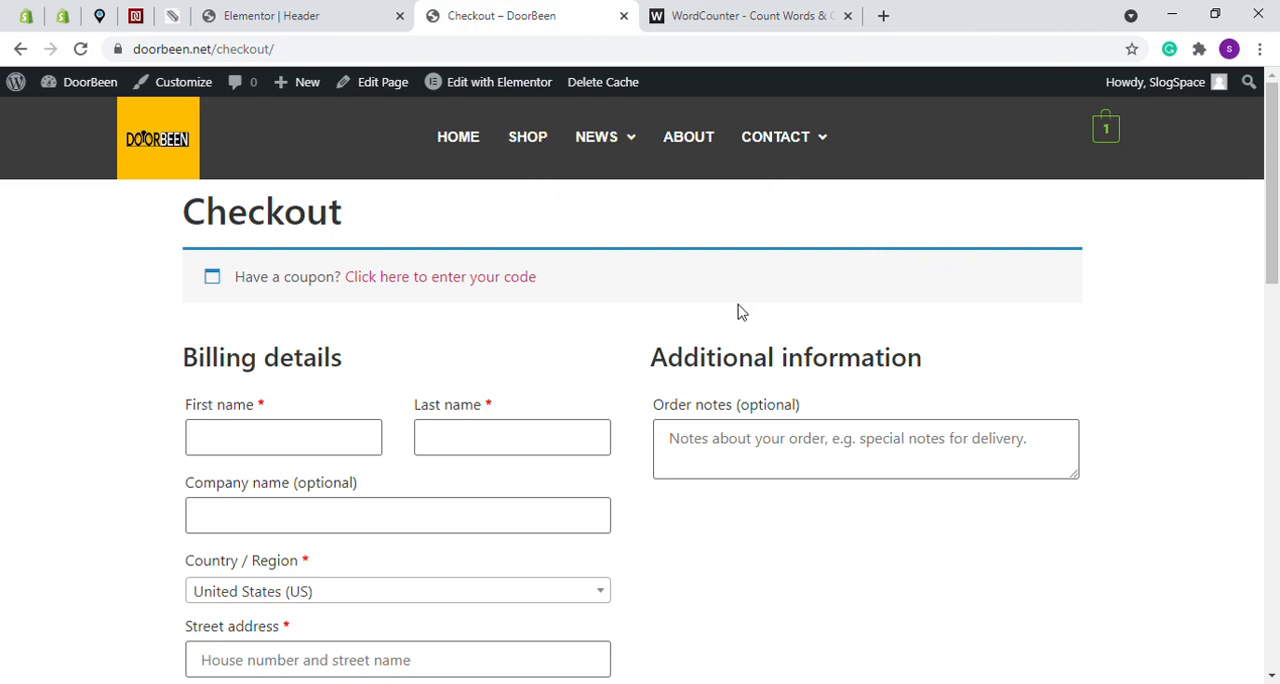
- Check the site-building outline in the WordCounter tab and return to the checkout page
click(709, 9)
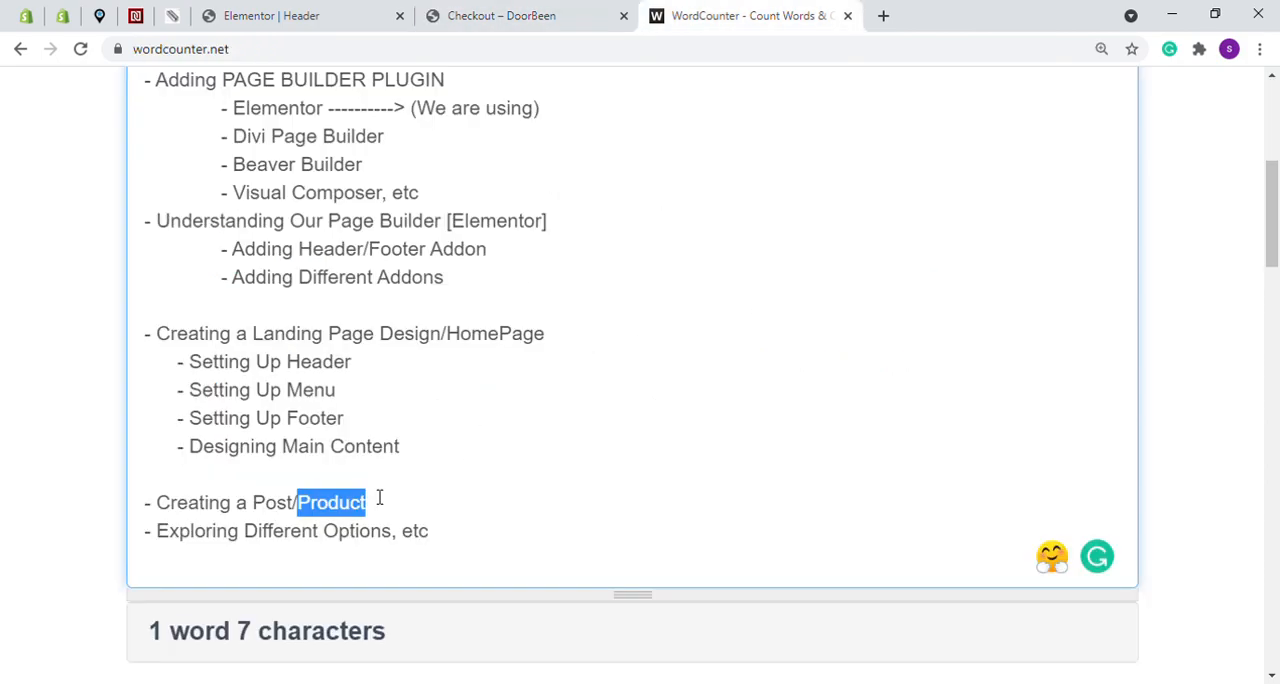
click(447, 7)
click(703, 6)
click(551, 6)
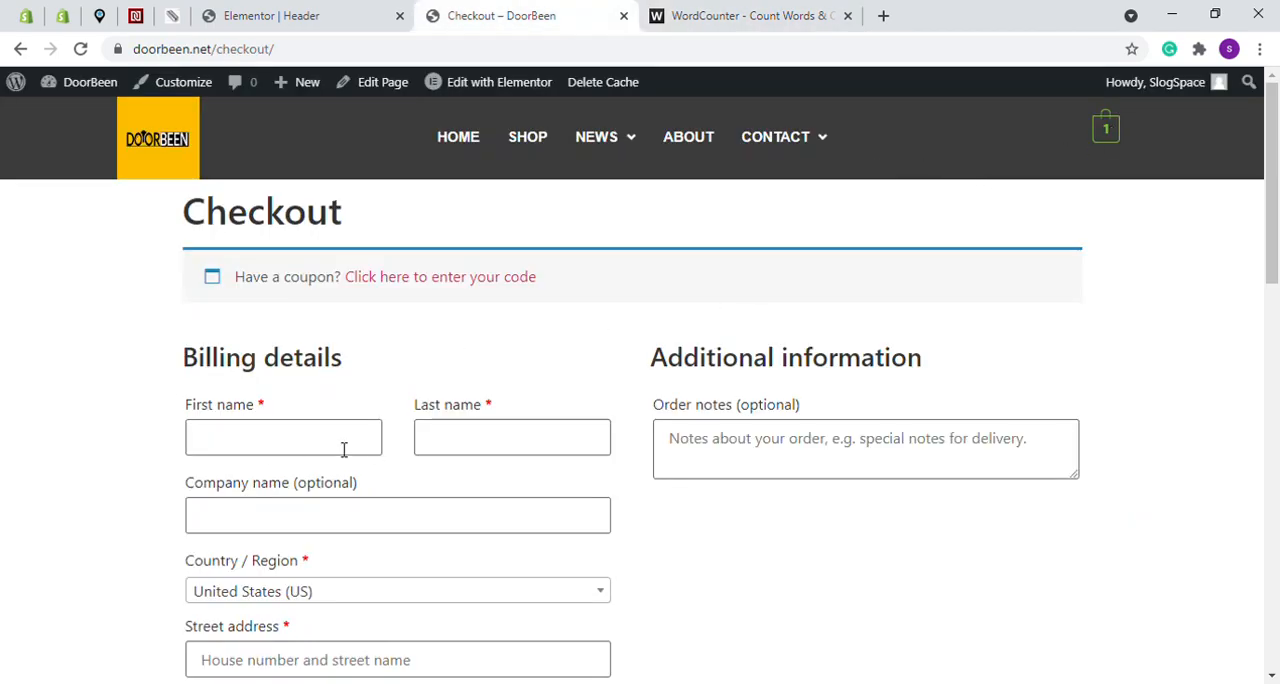
- Return to the header editor, search the widgets for "soc", and place Social Icons below the cart in the last column
click(329, 12)
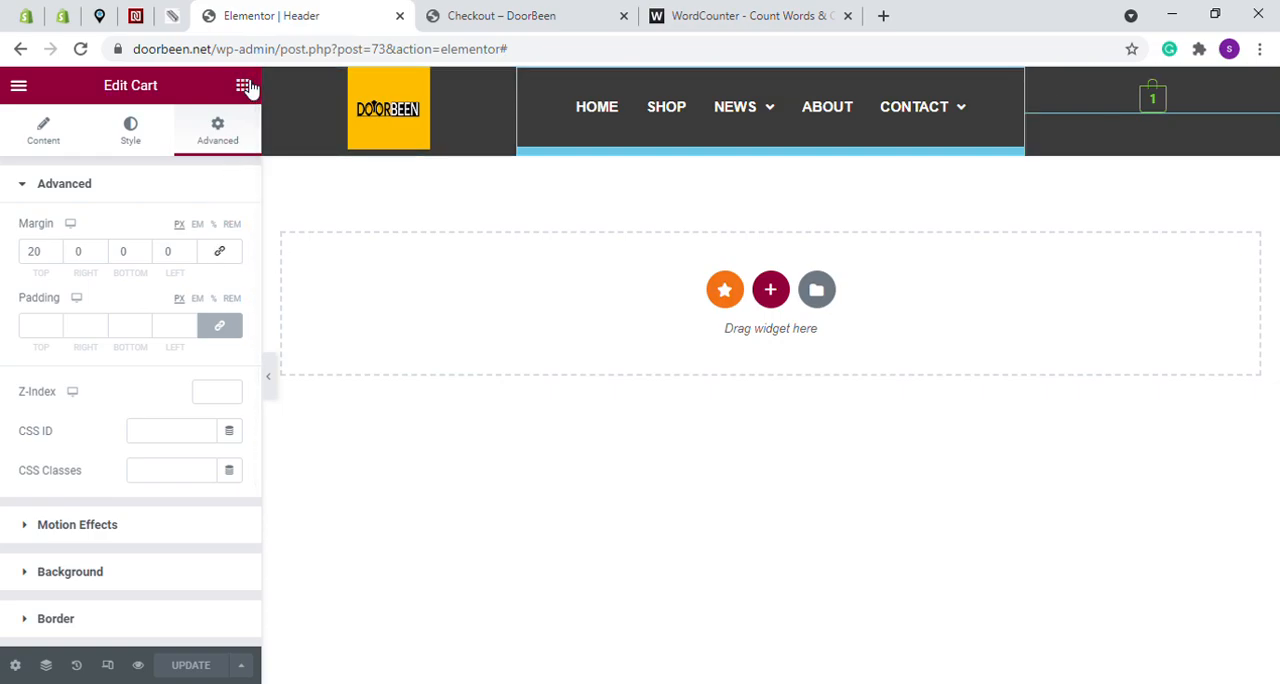
click(243, 87)
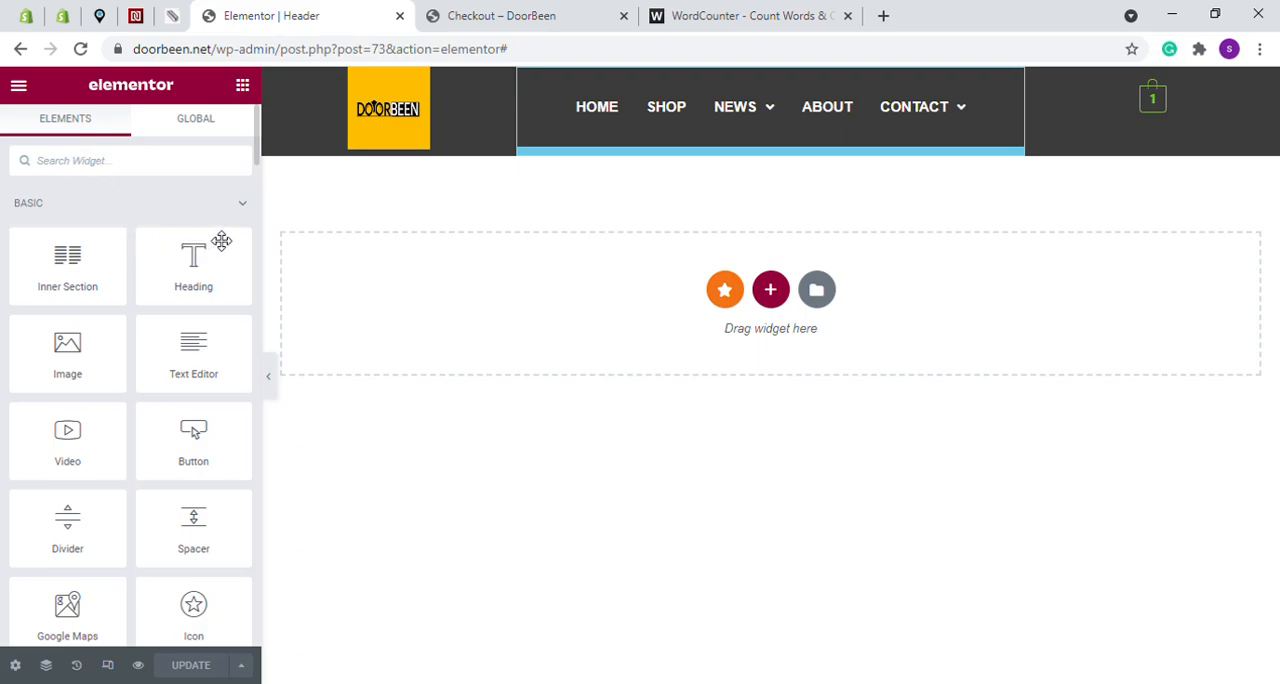
click(98, 163)
text(soc)
drag(94, 332, 1275, 100)
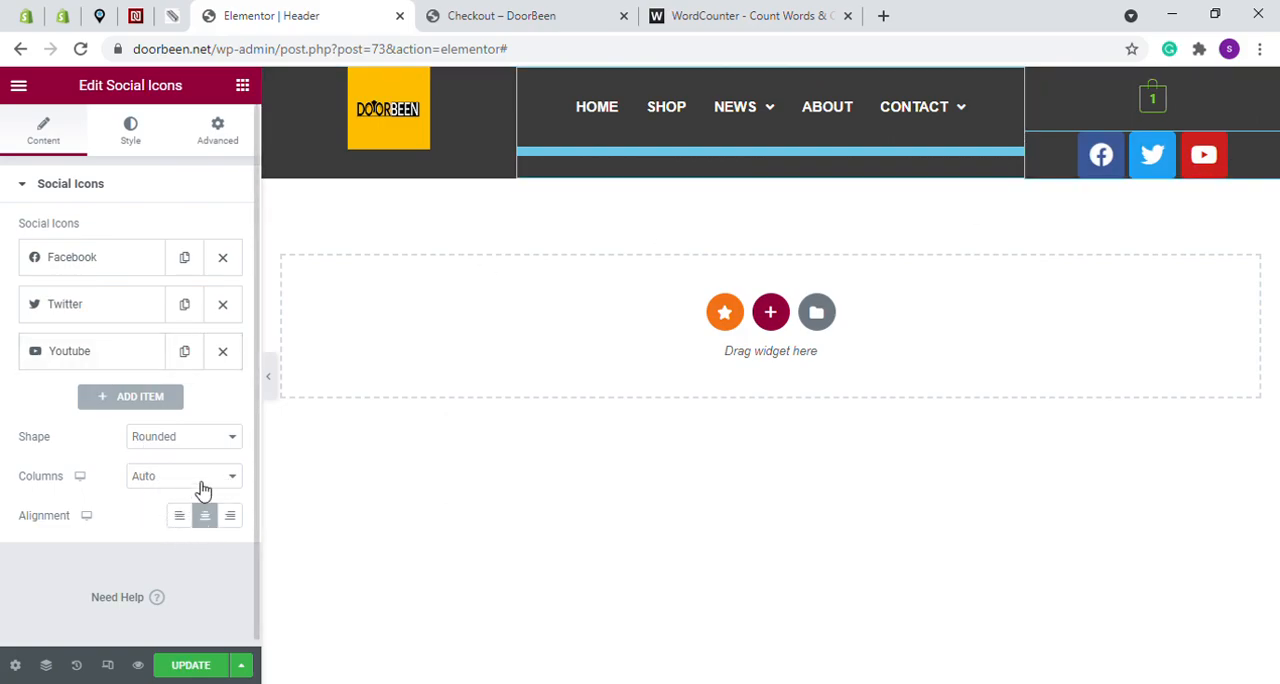
- Set the social icons' size to 15 in their style settings
click(134, 132)
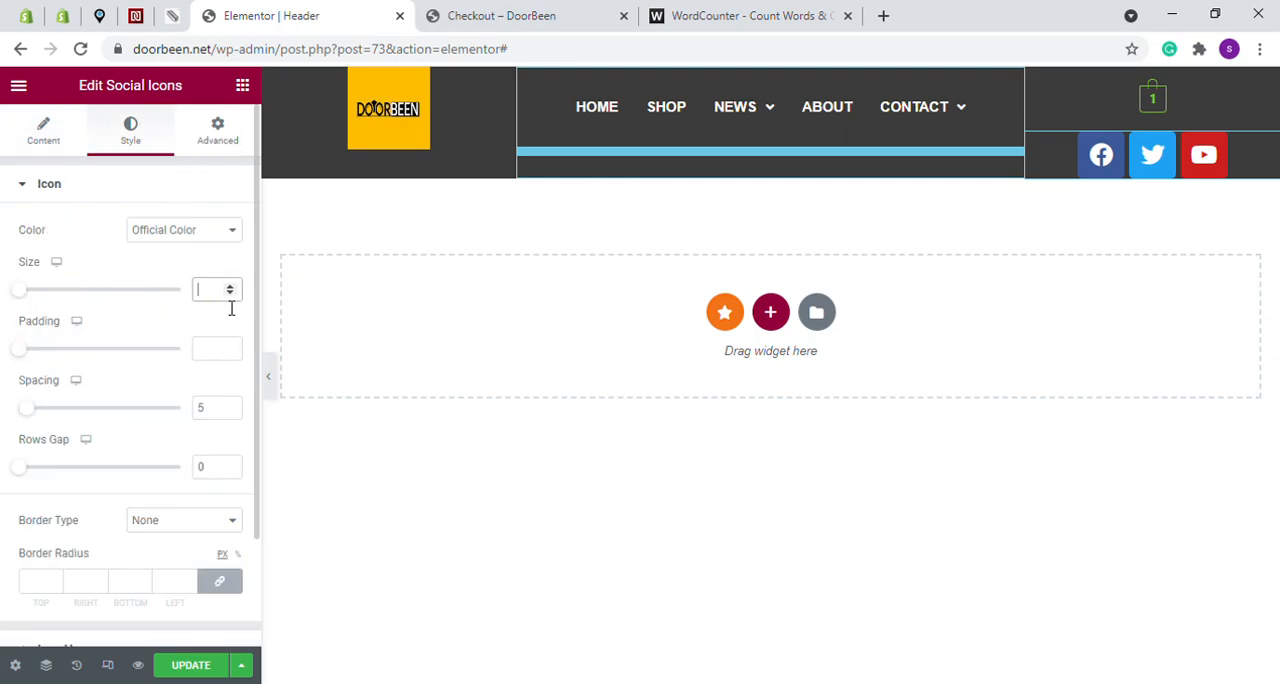
text(6)
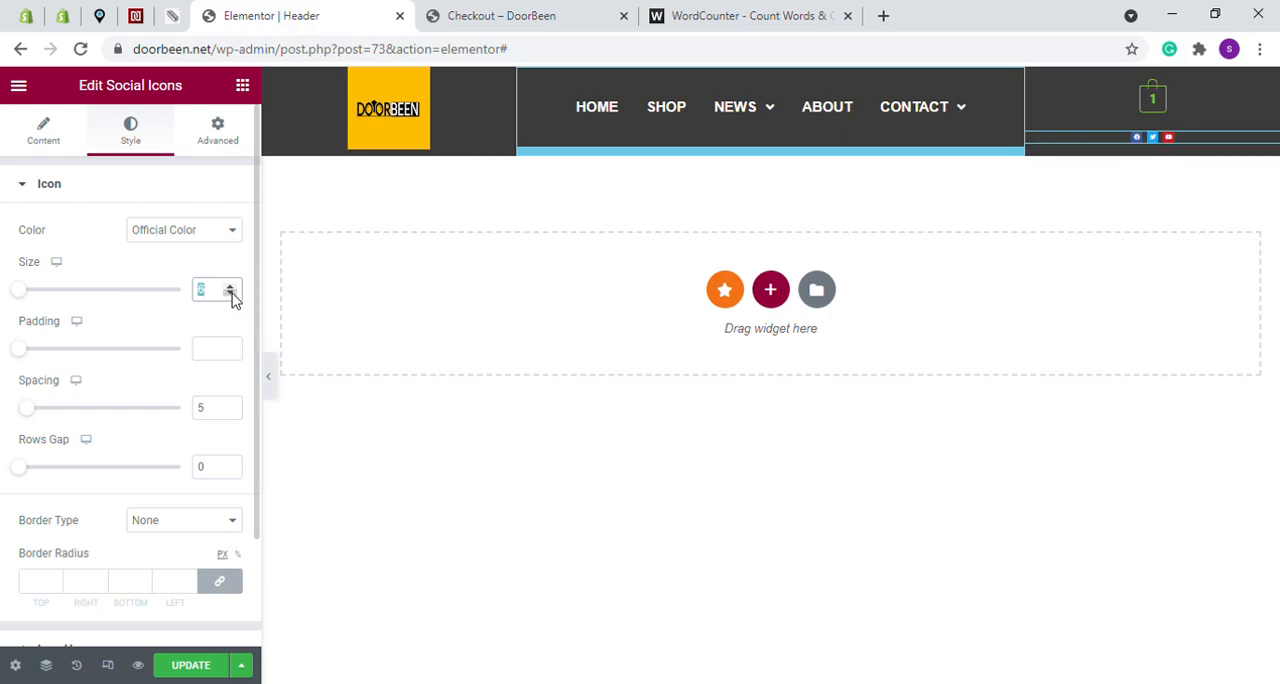
click(229, 289)
click(229, 286)
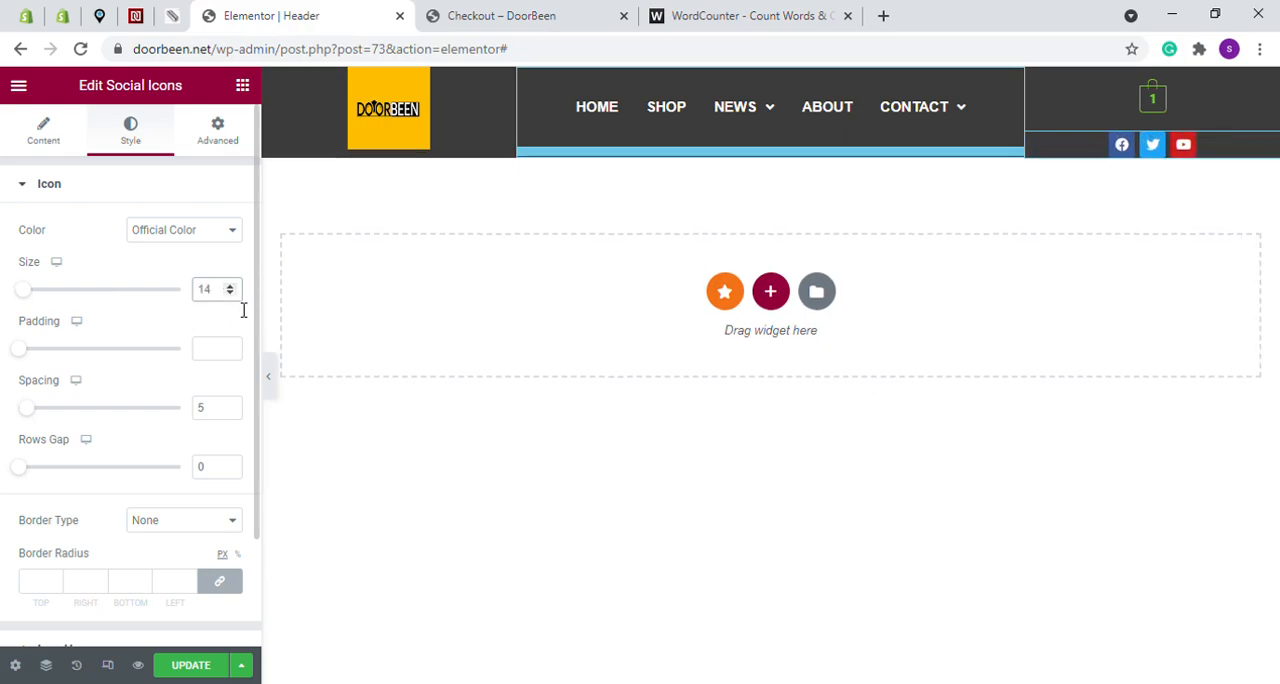
click(228, 294)
click(228, 294)
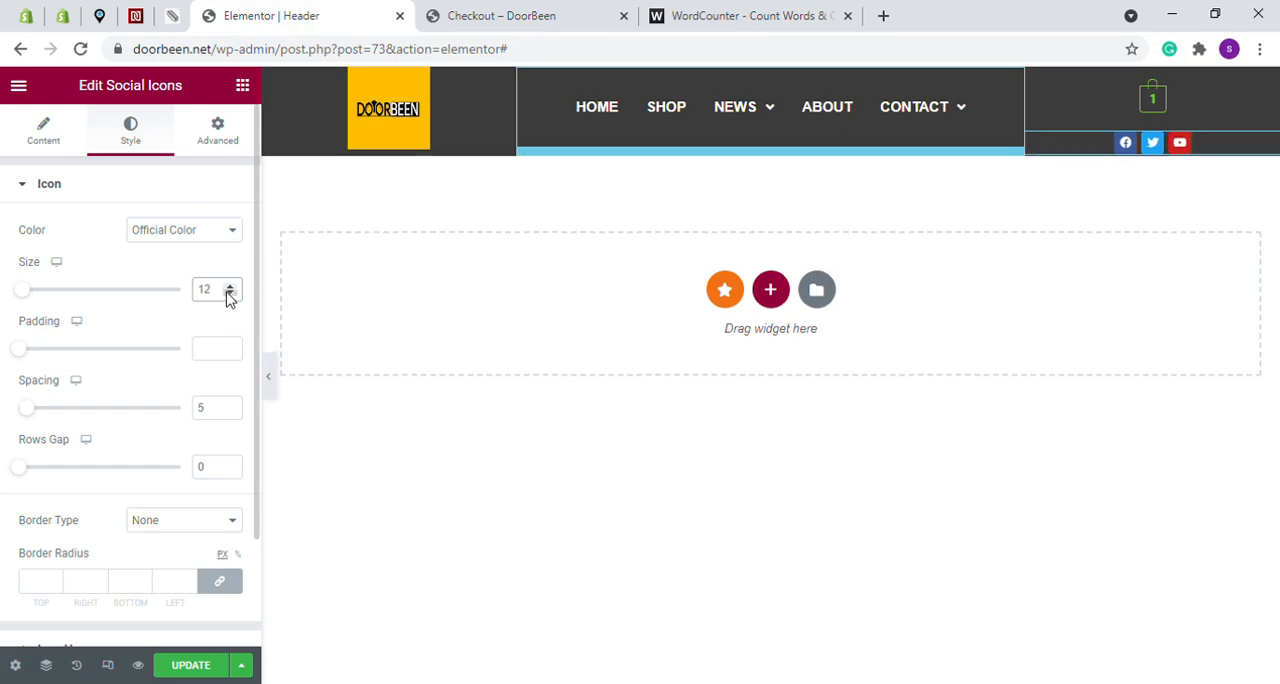
click(230, 286)
click(230, 286)
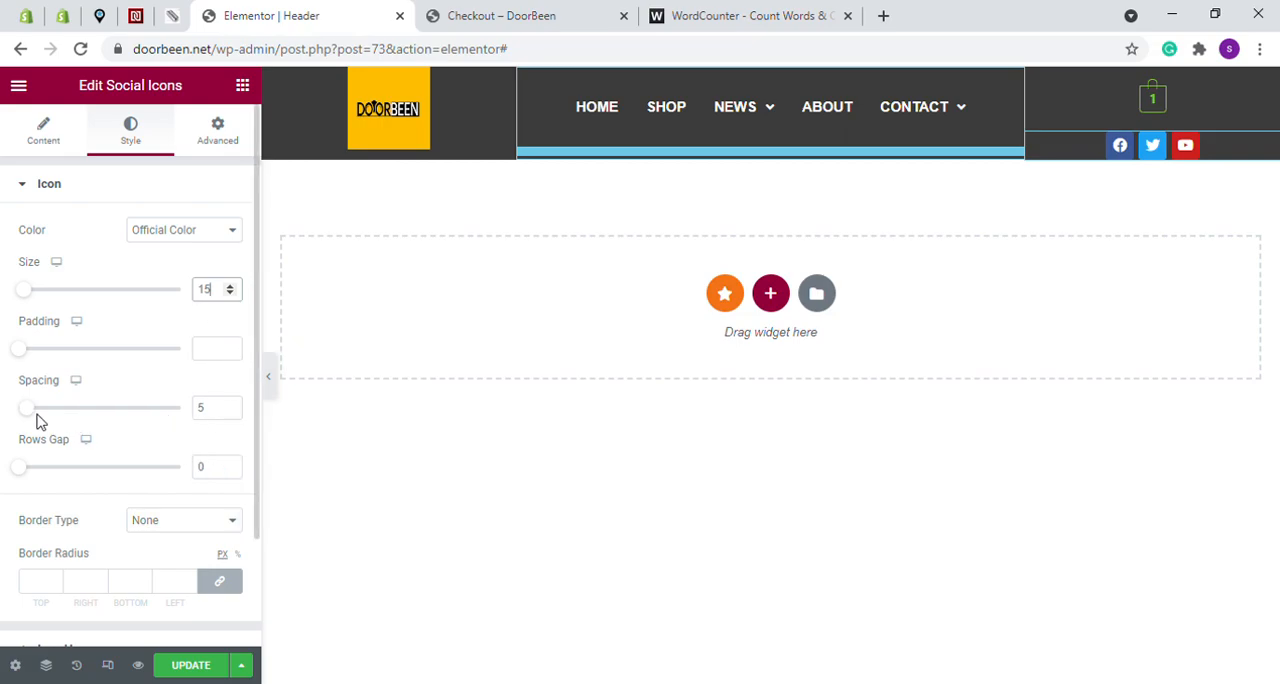
- Set the social icons' spacing to 50 and update the header, then return to the DoorBeen checkout page
drag(38, 416, 110, 414)
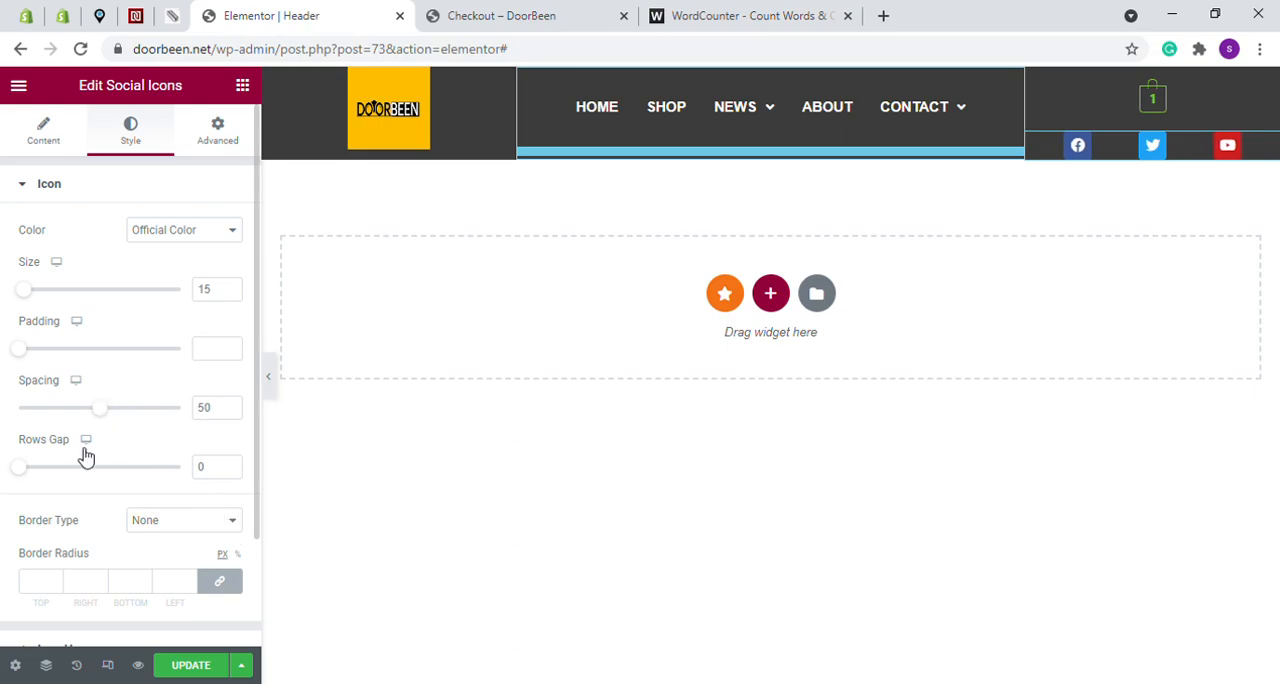
scroll(140, 399, down, 2)
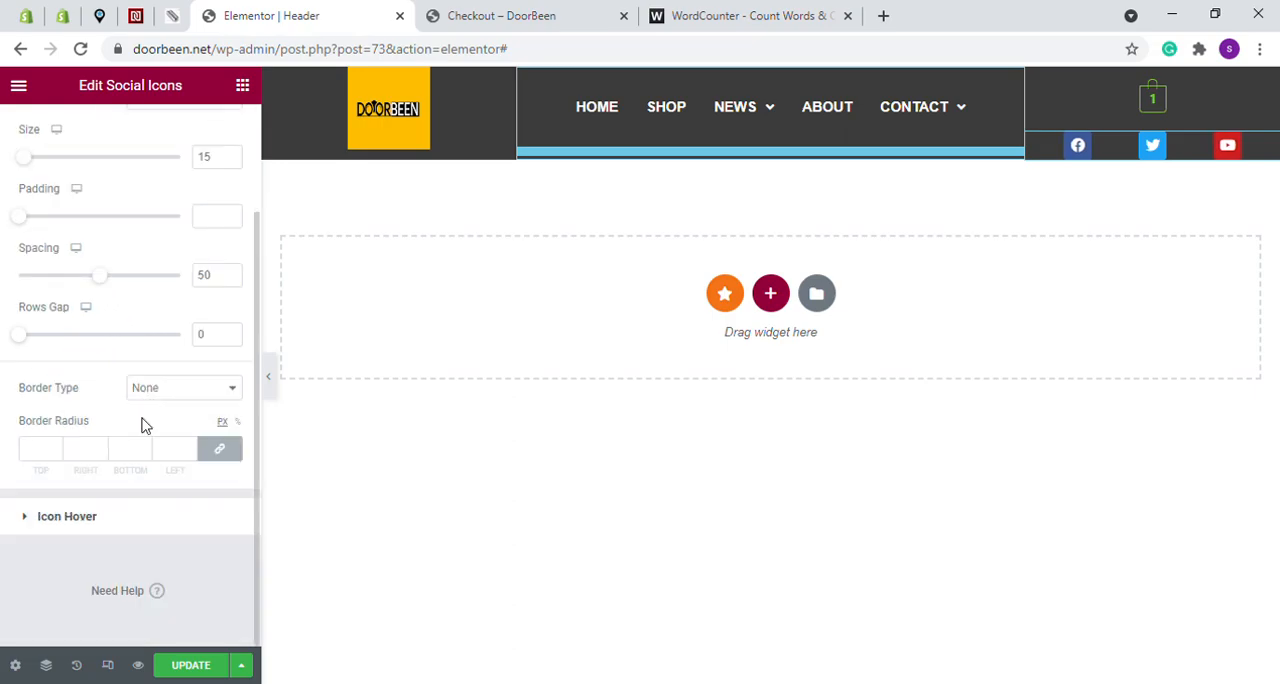
click(200, 665)
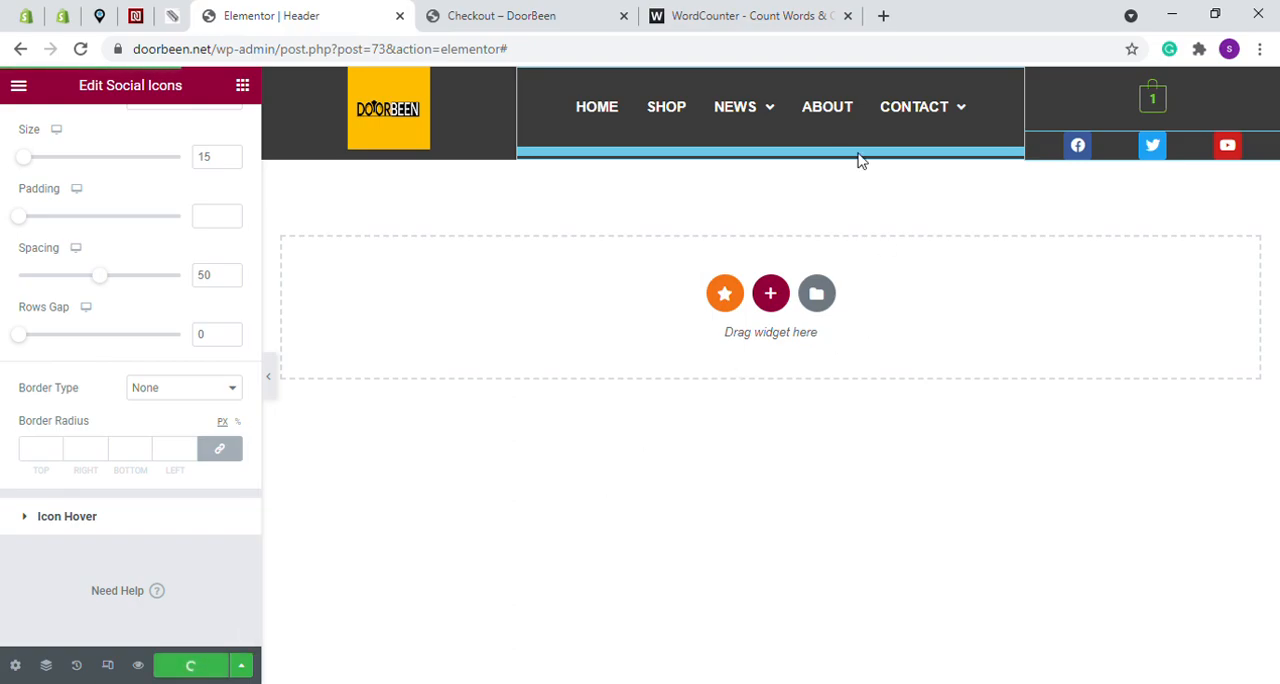
click(545, 12)
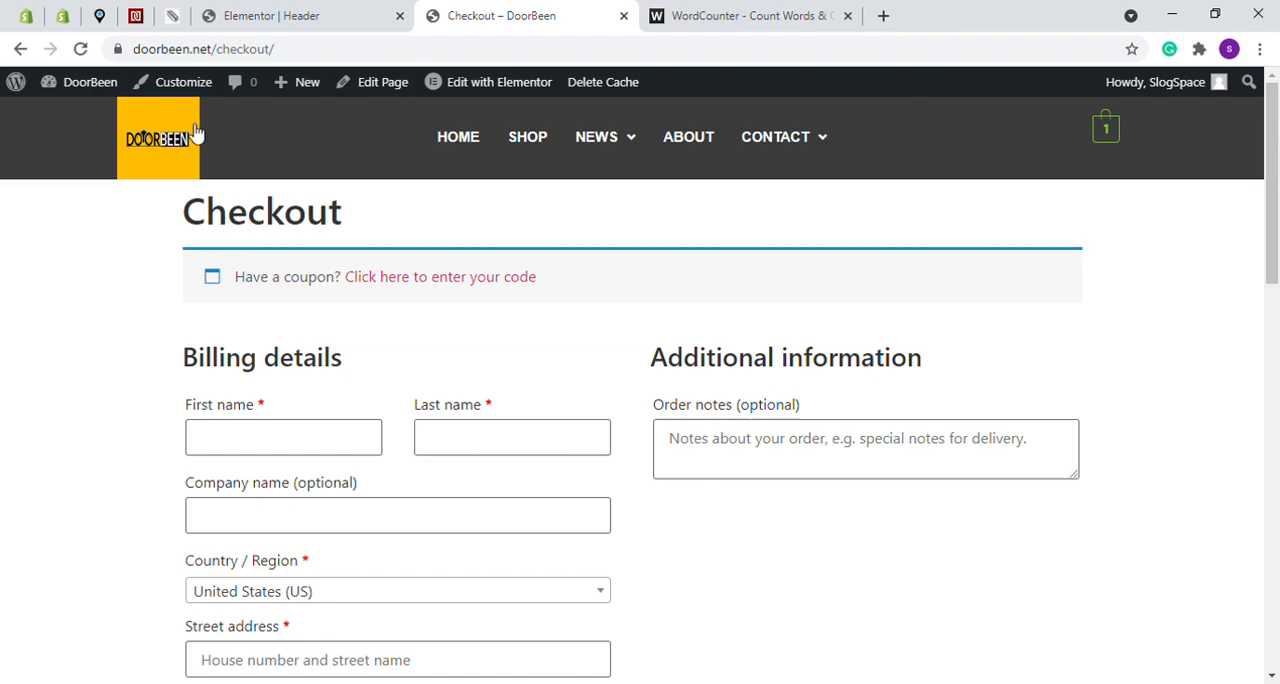
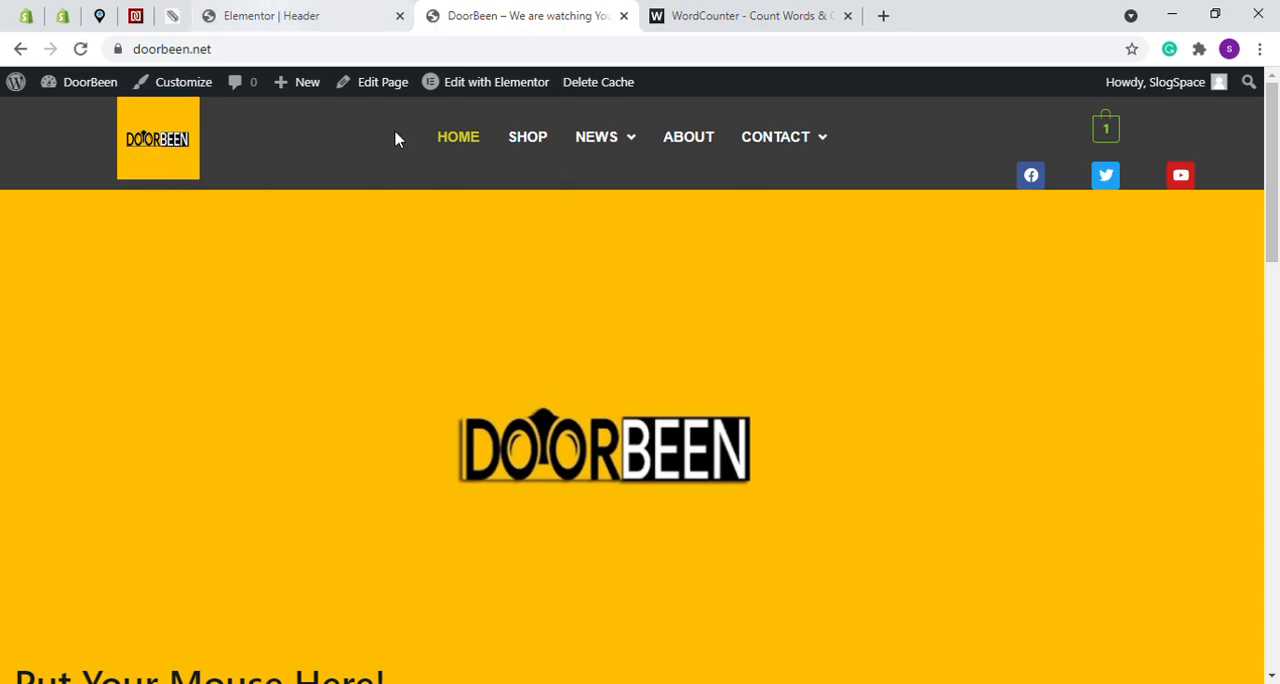
- Return to the header editor, unlink the logo image's margin values, and set its top margin to 5 px
click(271, 14)
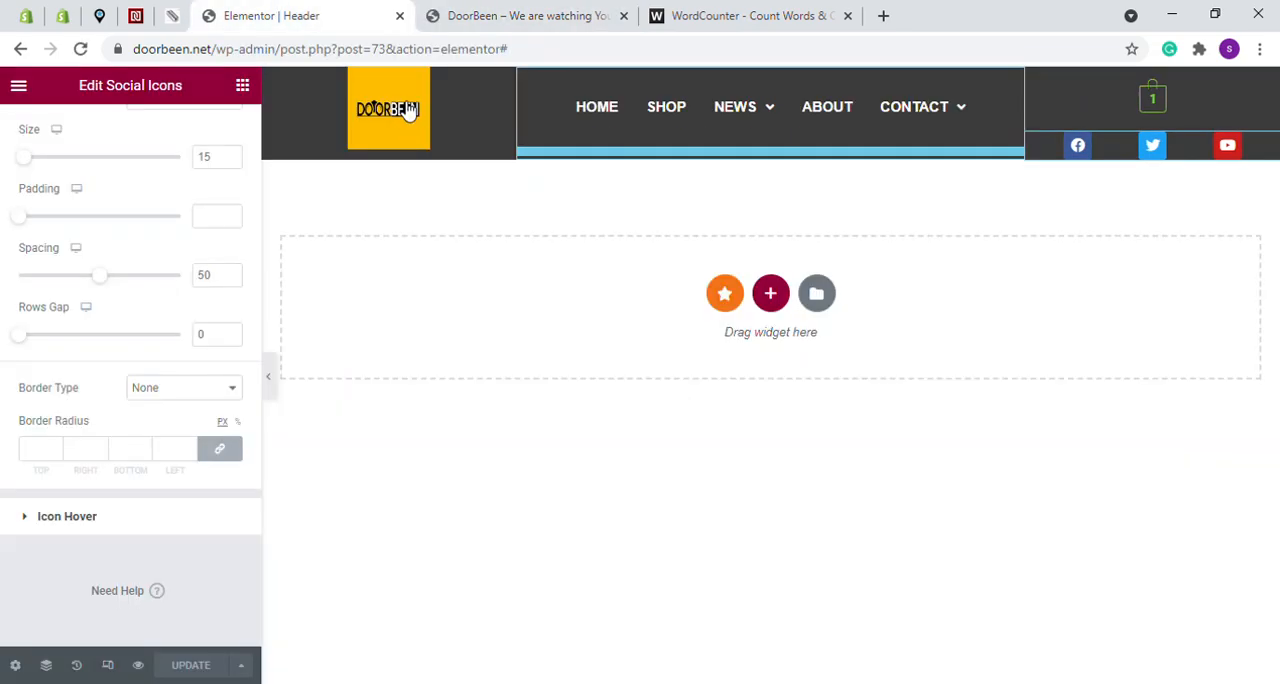
click(508, 84)
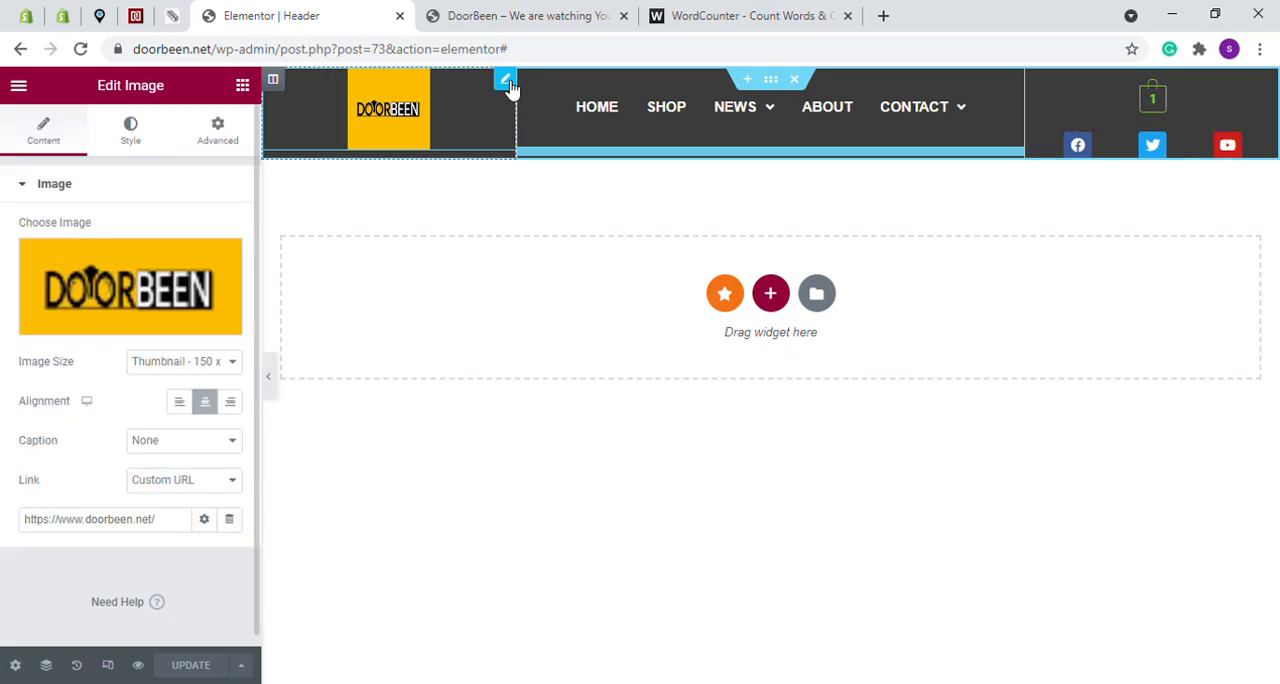
click(219, 138)
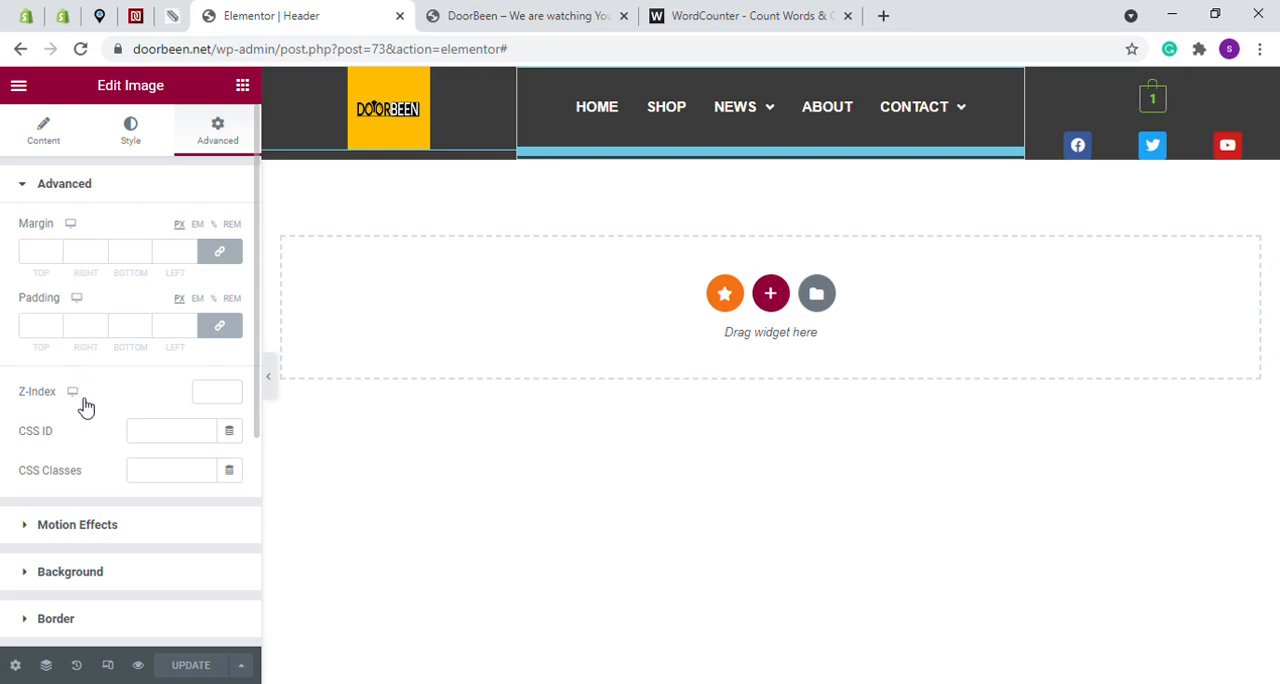
click(221, 253)
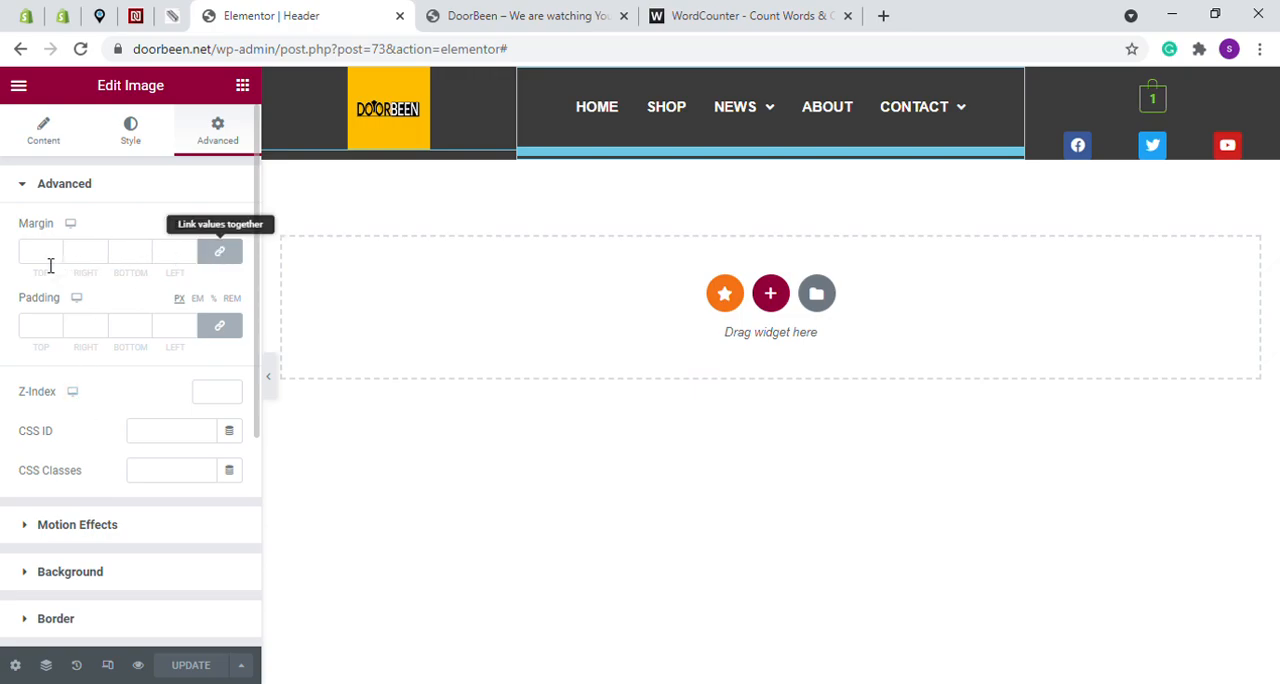
click(55, 249)
click(55, 249)
click(55, 249)
click(55, 249)
click(55, 249)
click(55, 249)
click(55, 256)
- Update the header with the logo's new margin and reload the DoorBeen homepage to check it
click(191, 665)
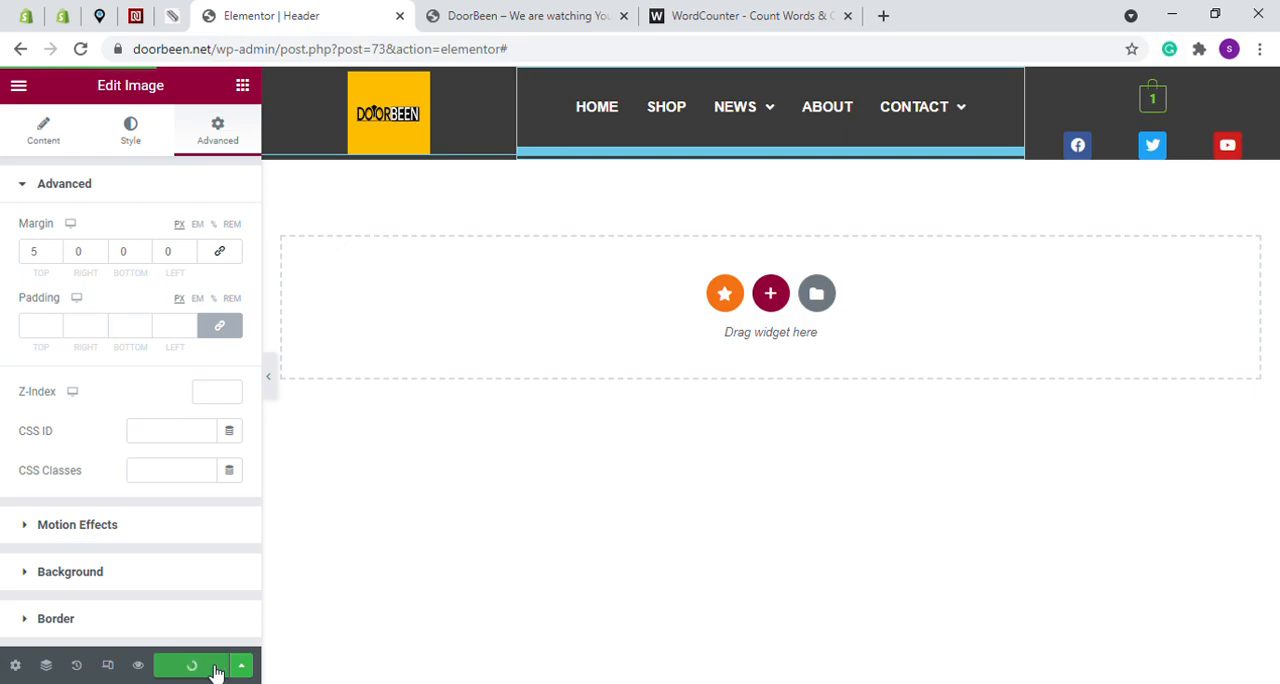
key(ctrl+Tab)
click(81, 49)
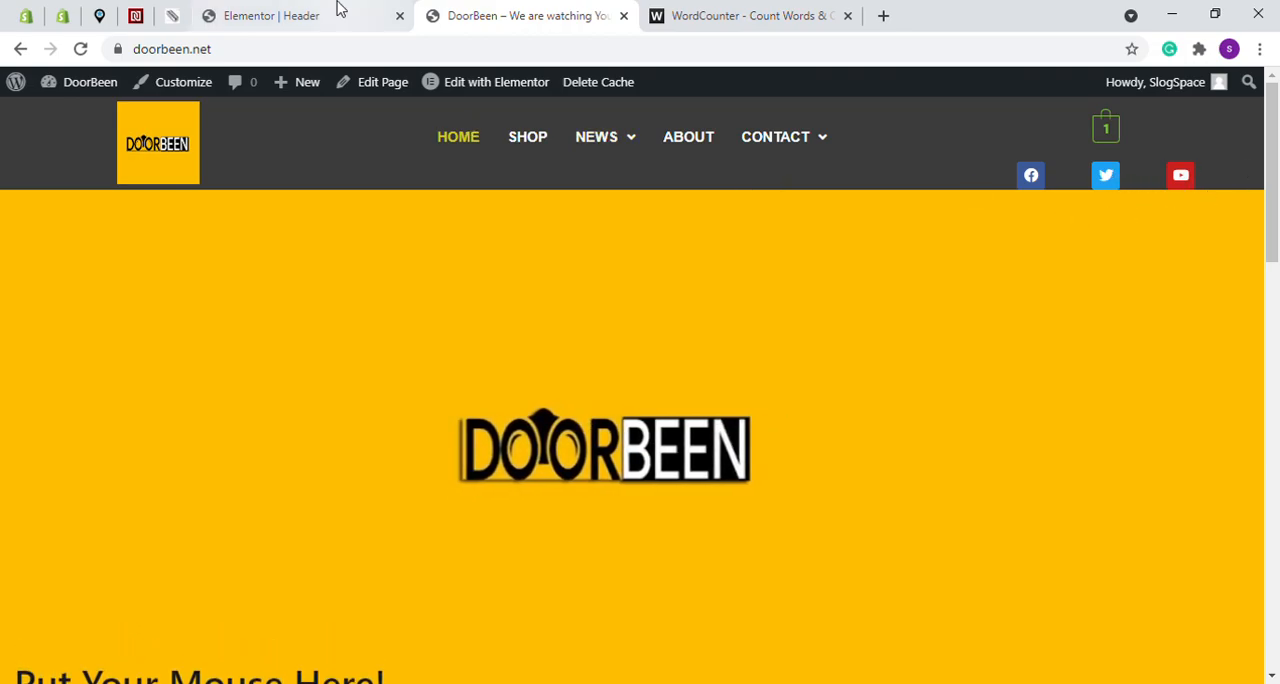
- Go back to the header editor and unlink the social icons' margin values in their advanced settings
click(300, 15)
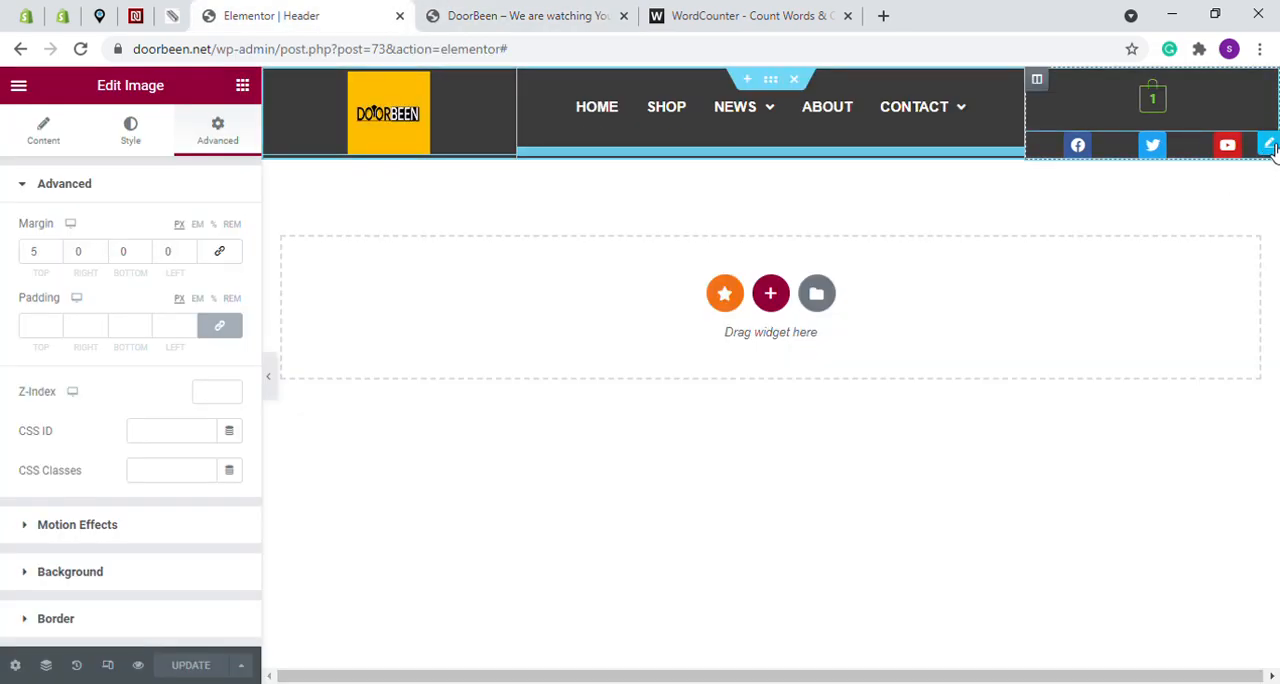
click(1269, 145)
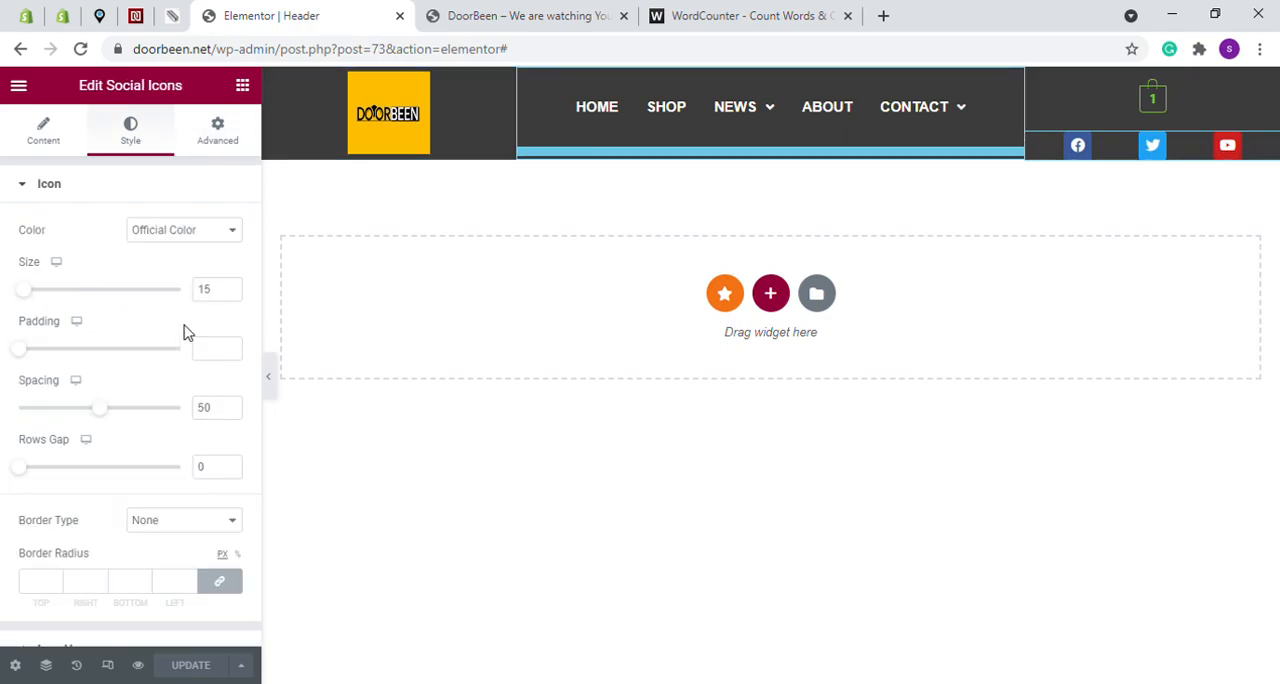
click(217, 131)
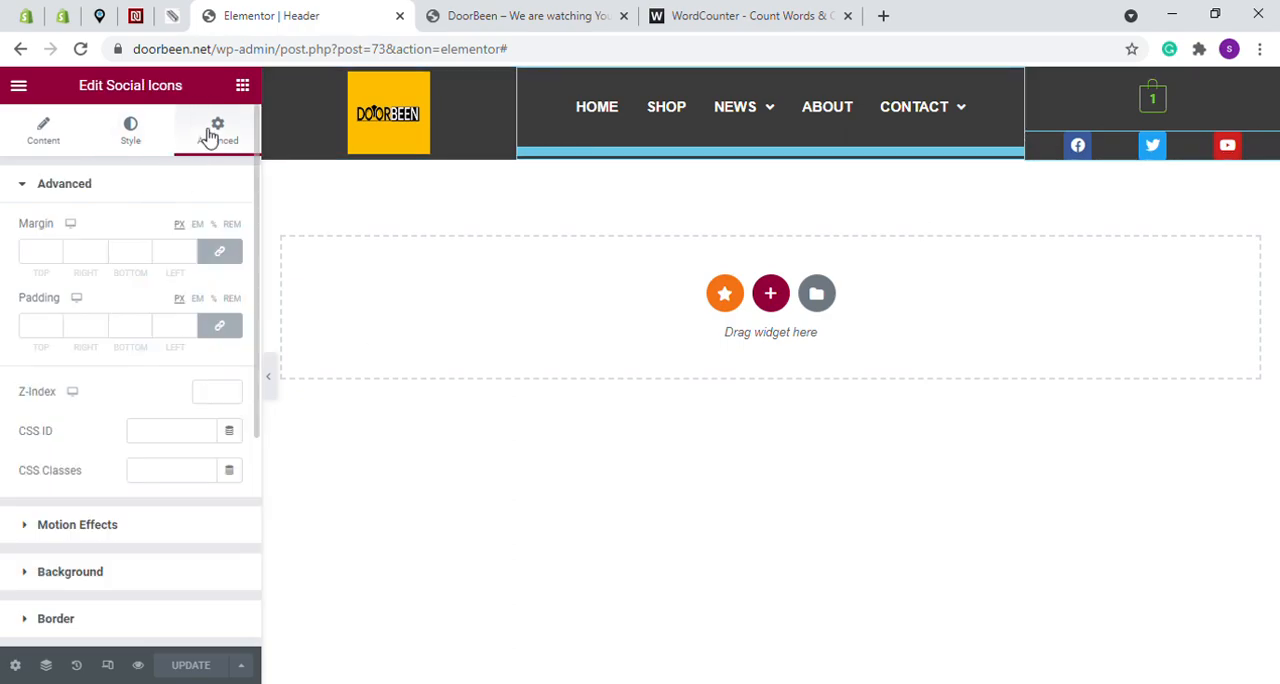
click(218, 256)
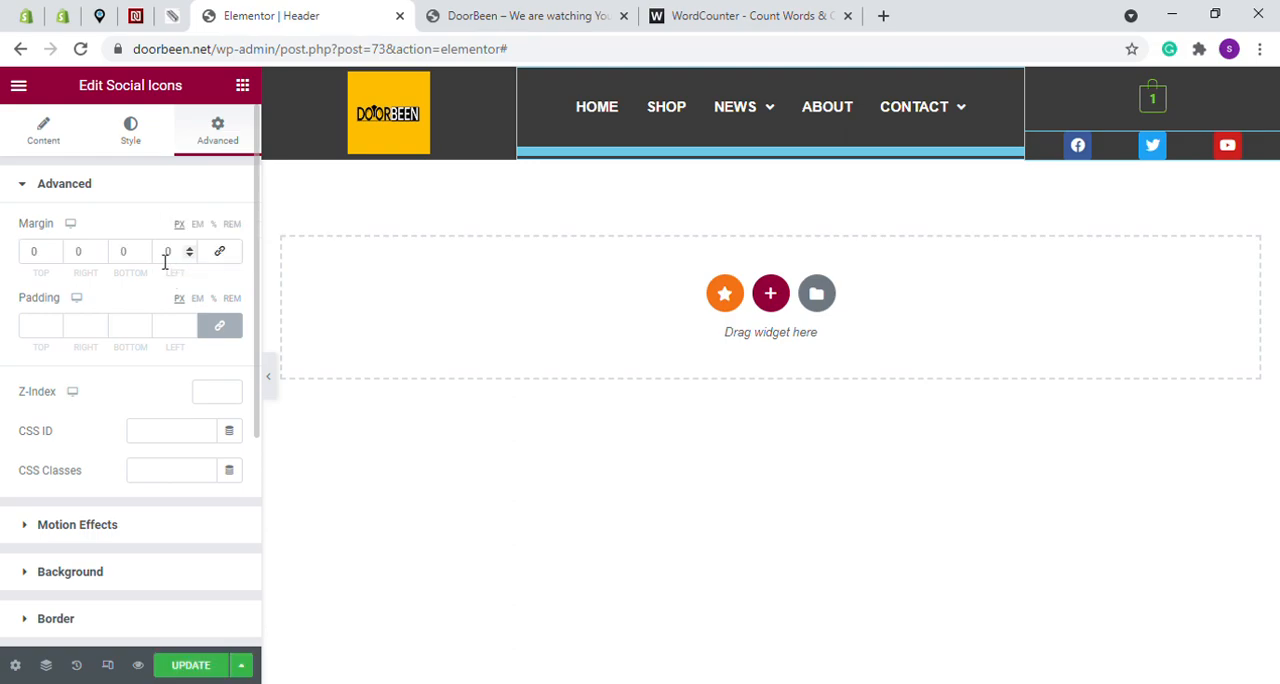
- Try a bottom margin of -5 px on the social icons and bring it back to 0
click(143, 249)
click(143, 249)
click(143, 249)
click(143, 249)
click(143, 257)
click(143, 257)
click(143, 257)
click(143, 257)
click(144, 257)
click(144, 257)
click(144, 257)
click(144, 257)
click(144, 257)
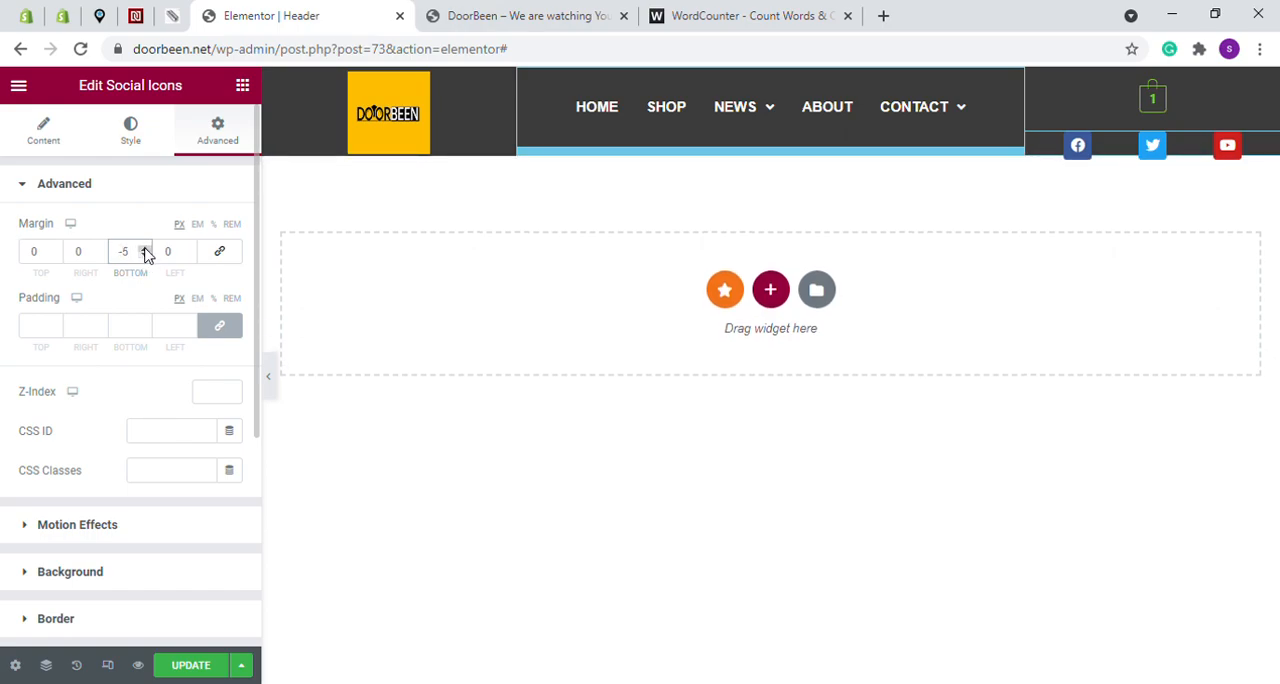
click(144, 249)
click(144, 249)
click(144, 249)
click(144, 249)
click(144, 249)
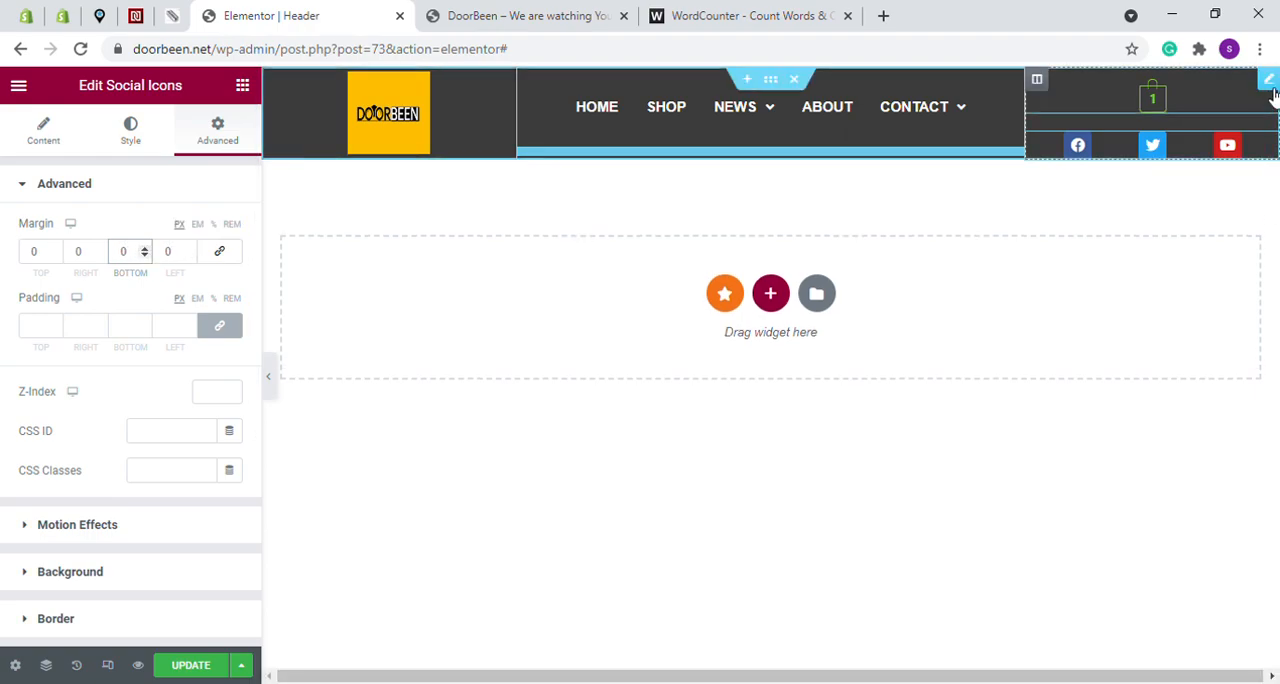
- Set the cart widget's top margin to 10 px in its advanced settings
click(1270, 82)
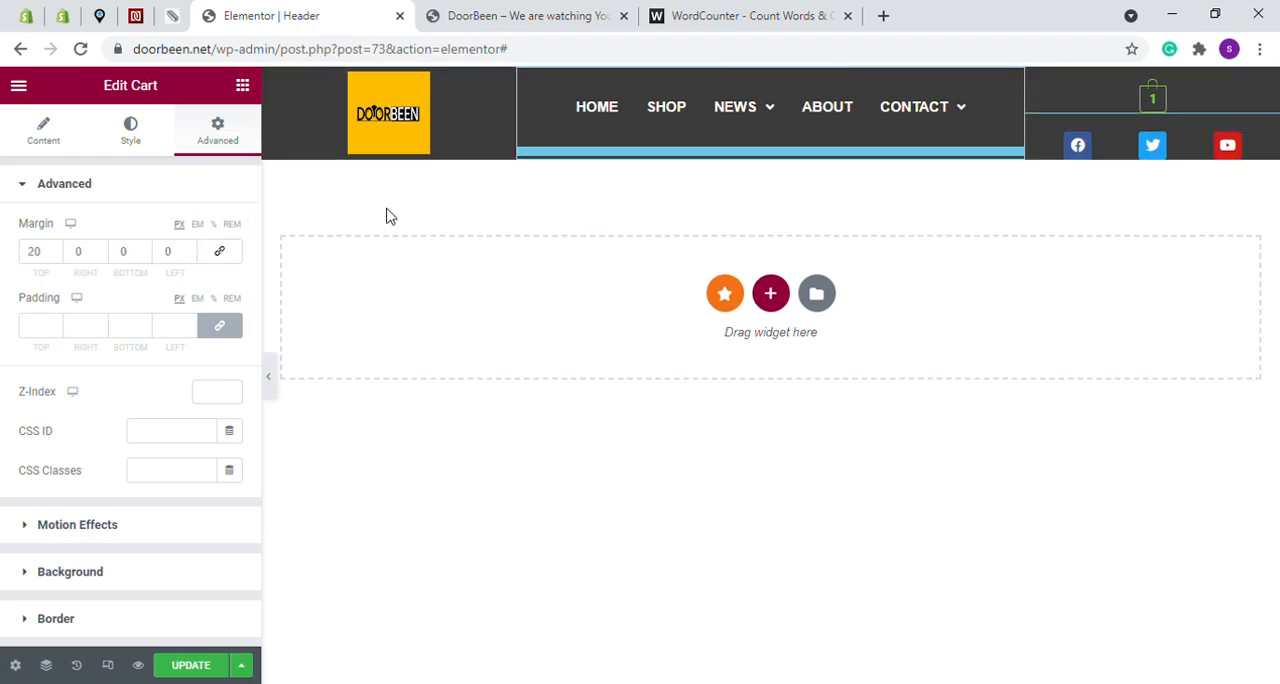
click(55, 256)
click(55, 256)
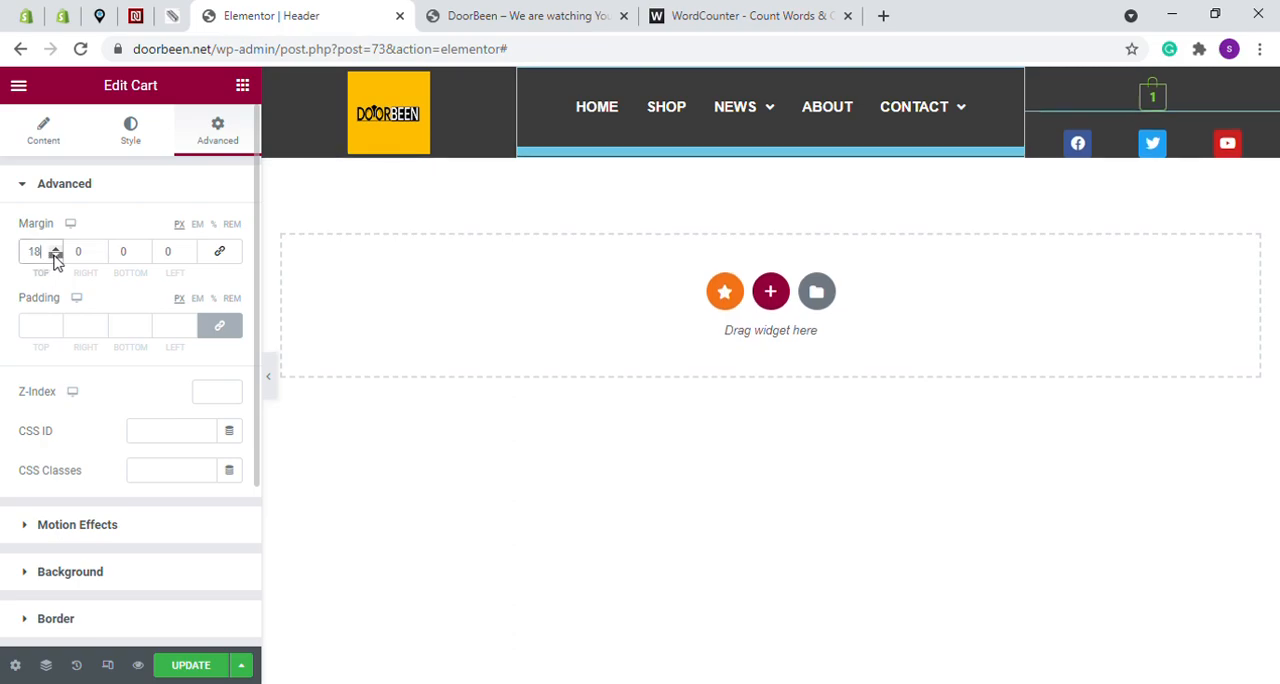
click(55, 256)
click(55, 256)
click(55, 256)
click(55, 256)
click(55, 256)
click(55, 256)
click(55, 256)
click(55, 256)
click(55, 256)
click(55, 256)
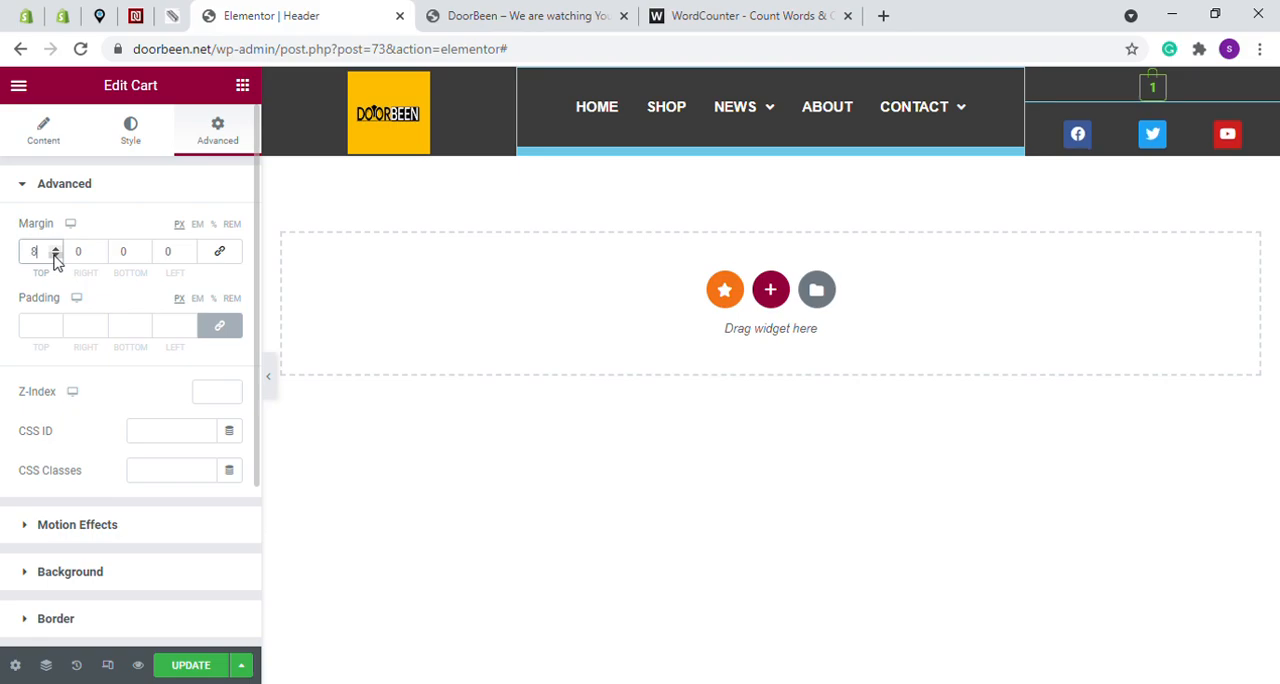
click(55, 256)
click(55, 250)
click(55, 250)
click(55, 249)
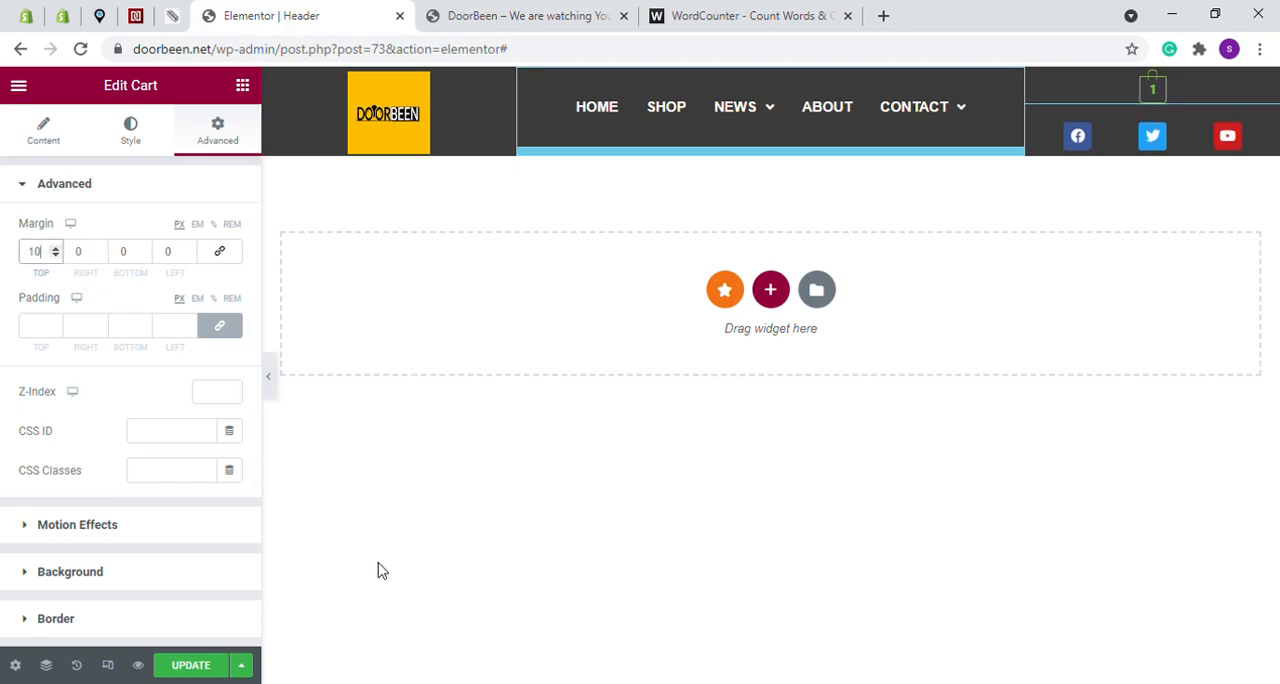
- Update the header with the cart's new margin and reload the DoorBeen homepage to check it
click(217, 665)
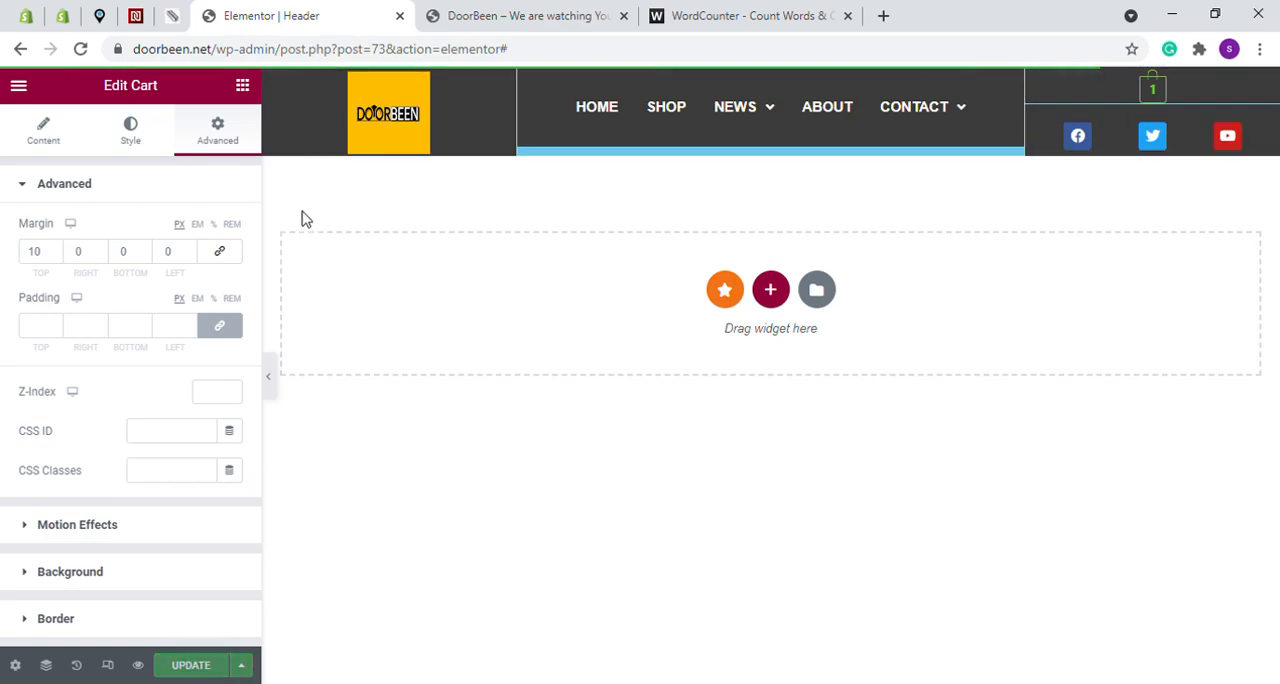
click(487, 16)
click(82, 49)
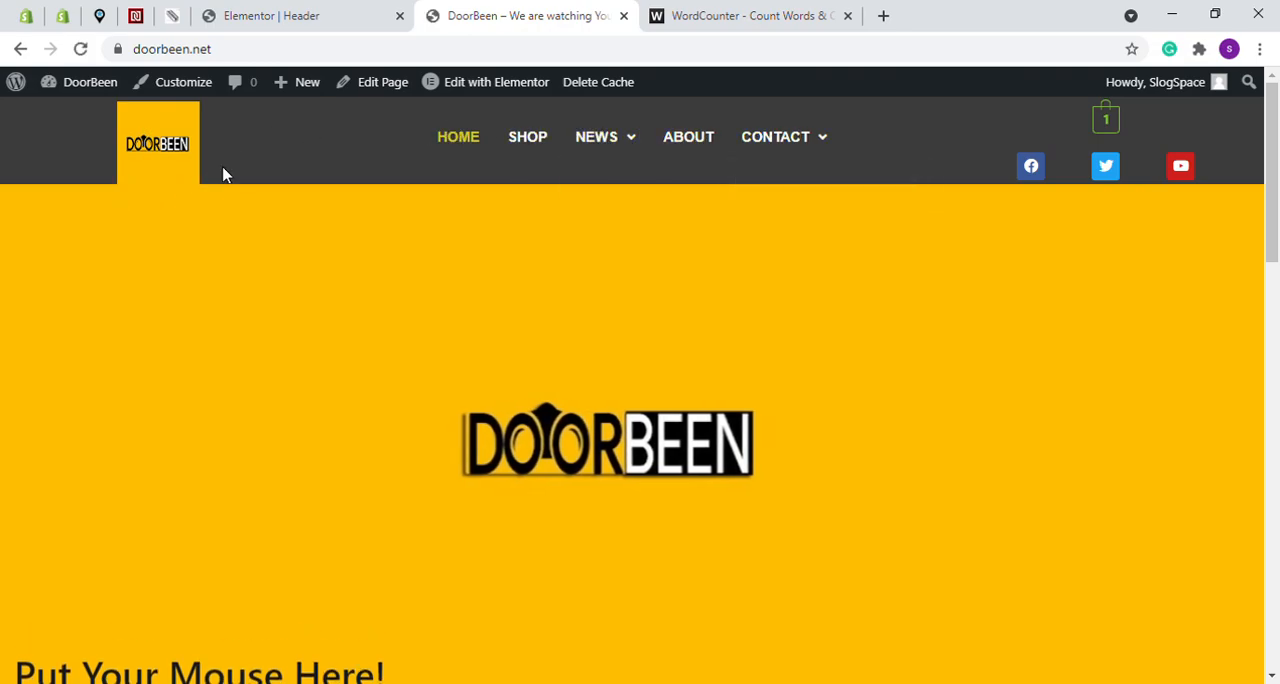
- Return to the header editor and set the logo image's top margin to 2 px
click(317, 12)
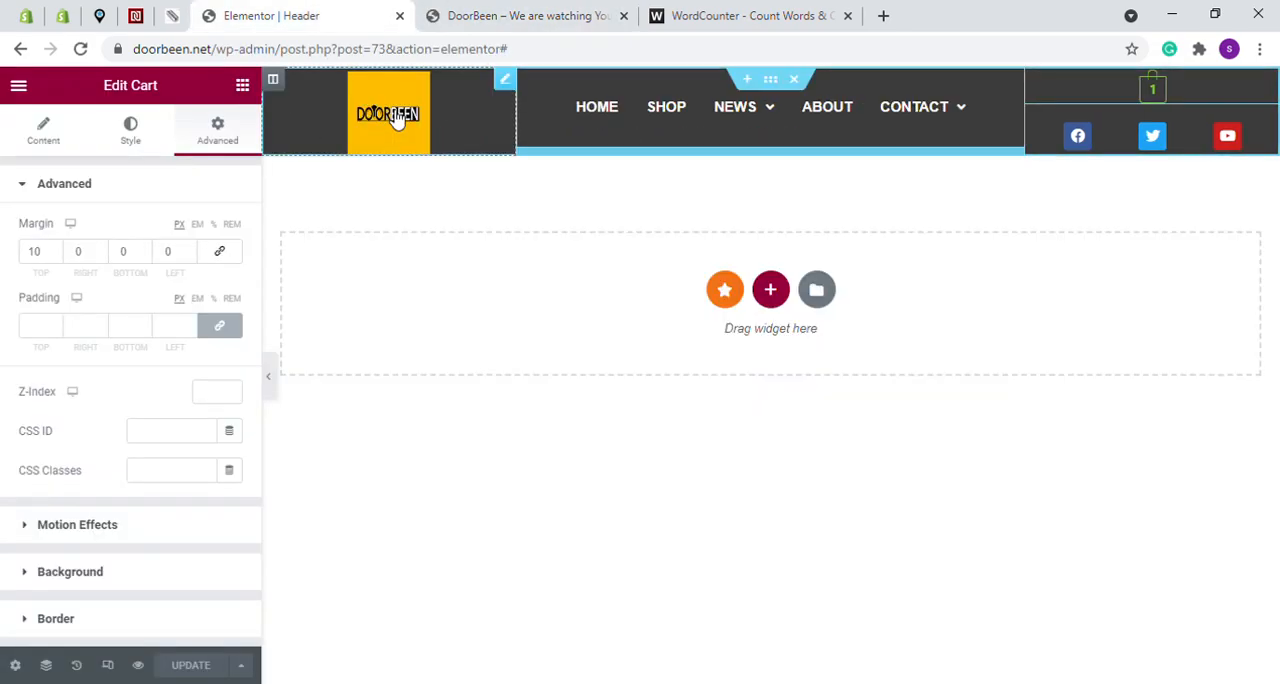
click(397, 118)
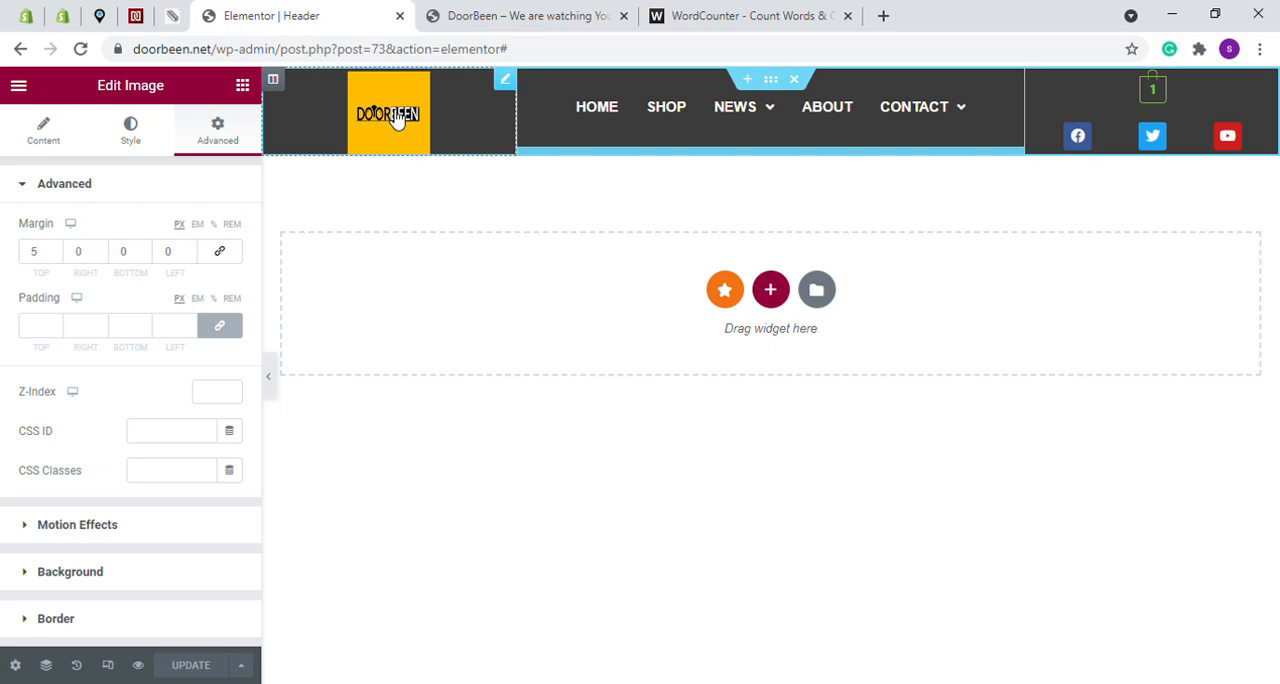
click(56, 256)
click(56, 256)
click(56, 256)
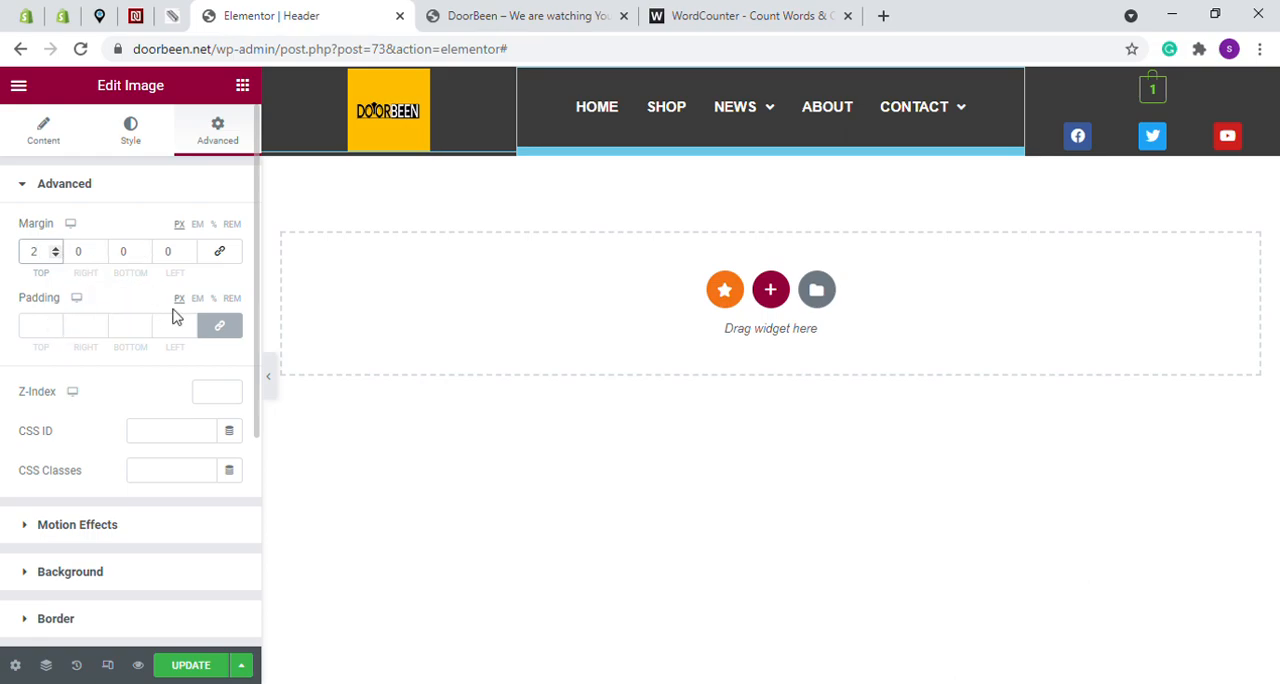
- Try linked padding values such as 4, -3 and 1 px around the logo image and clear the padding
click(56, 325)
click(56, 325)
click(56, 325)
click(56, 323)
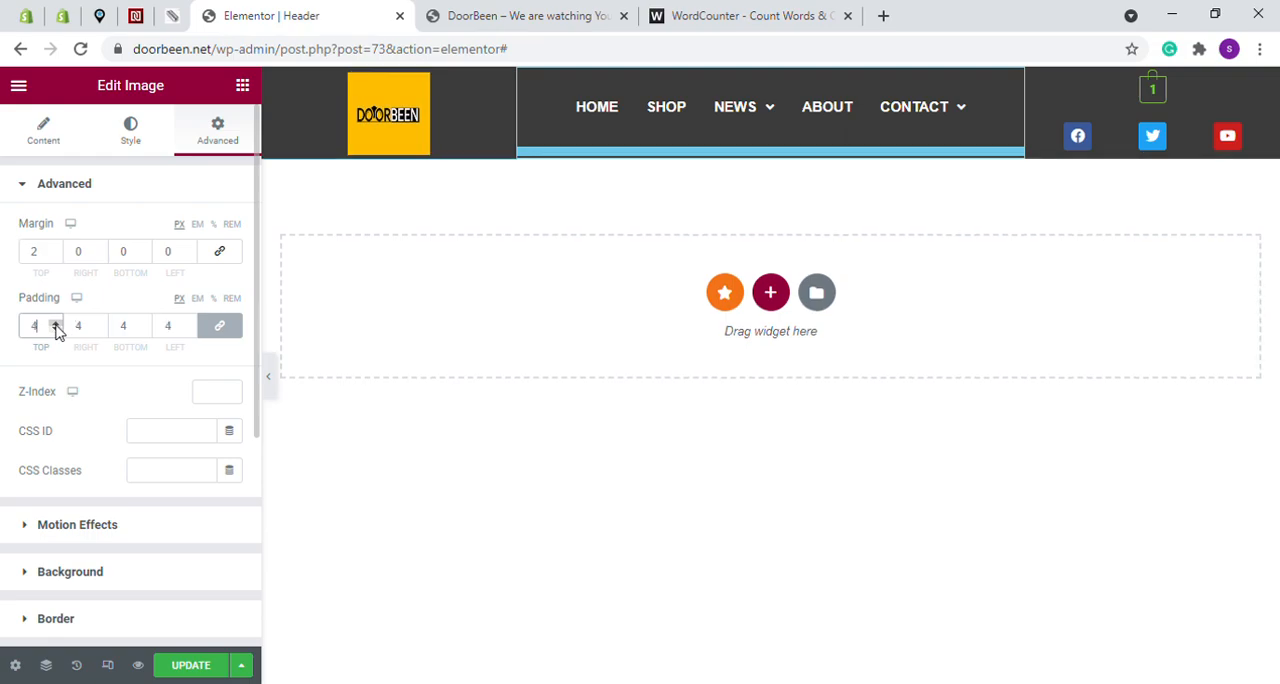
click(56, 330)
click(56, 330)
click(56, 330)
click(56, 330)
click(56, 330)
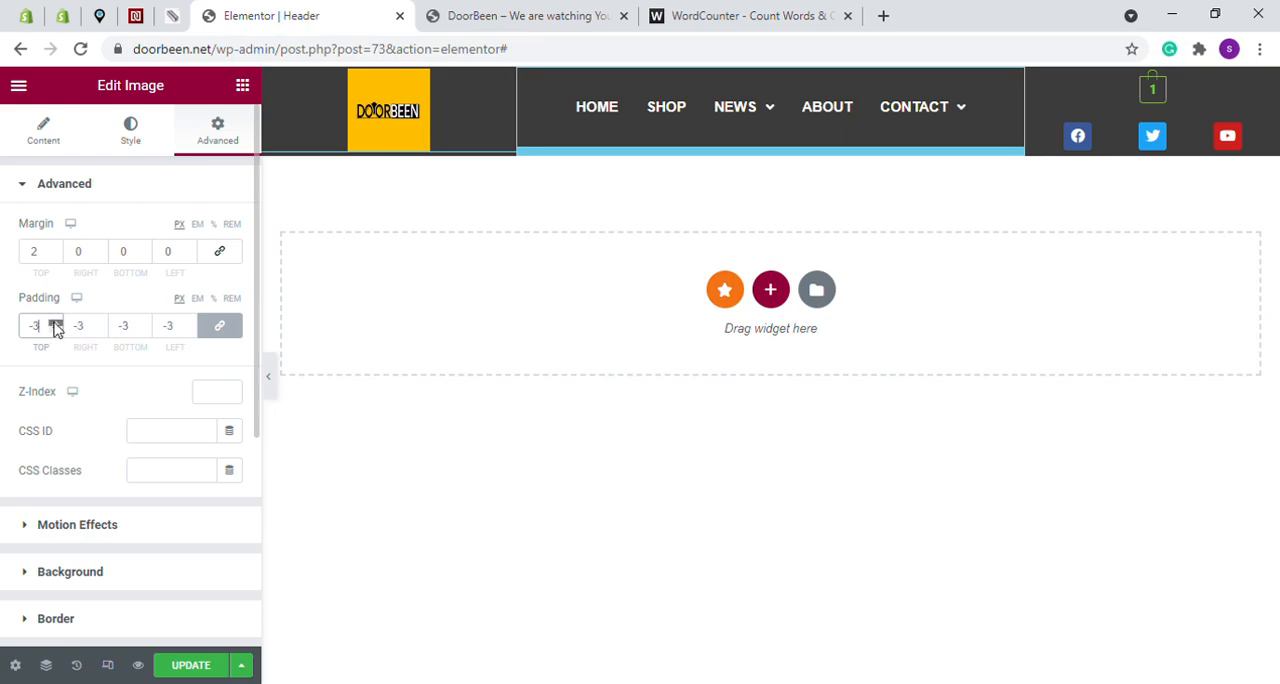
click(56, 323)
click(55, 324)
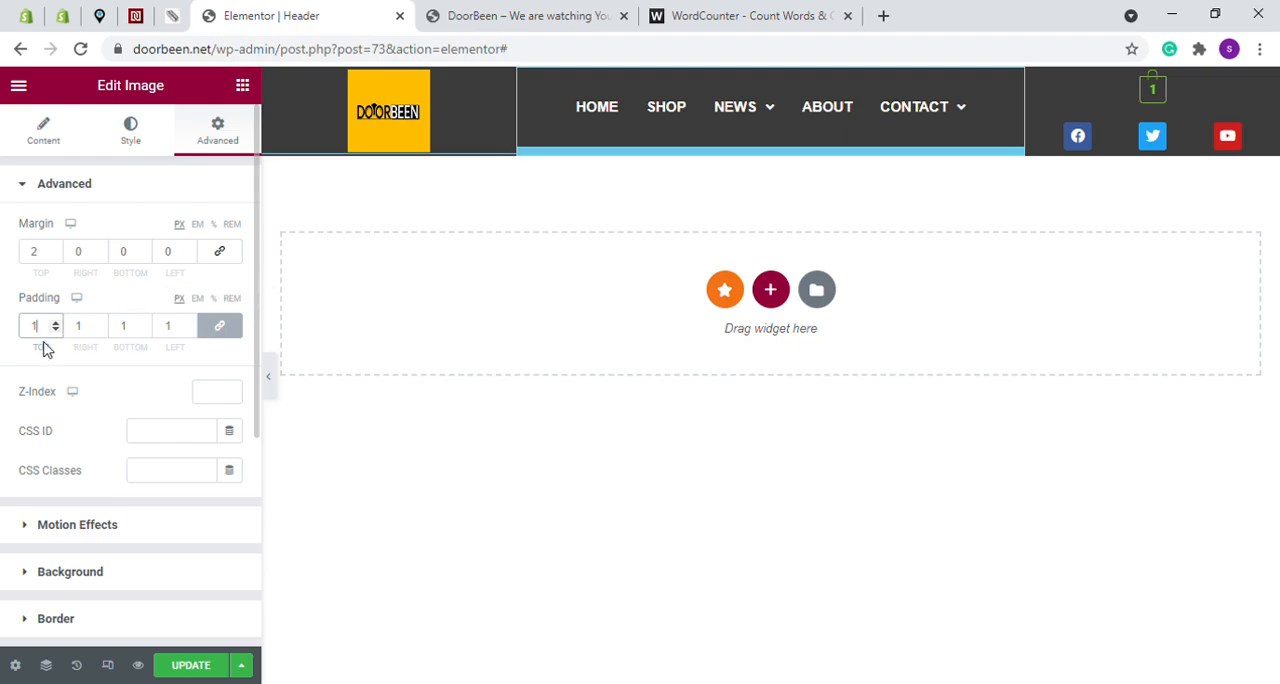
key(BackSpace)
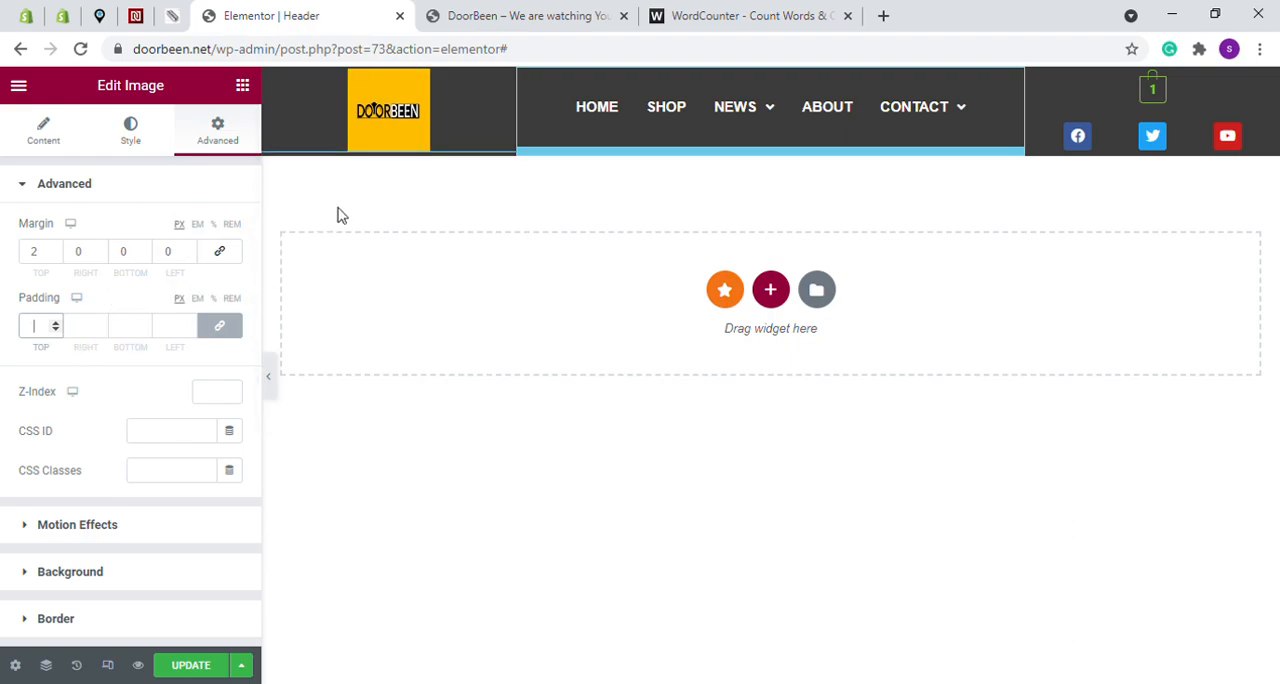
- Set the logo image's top margin to 3 px, update the header, and reload the DoorBeen homepage
click(56, 251)
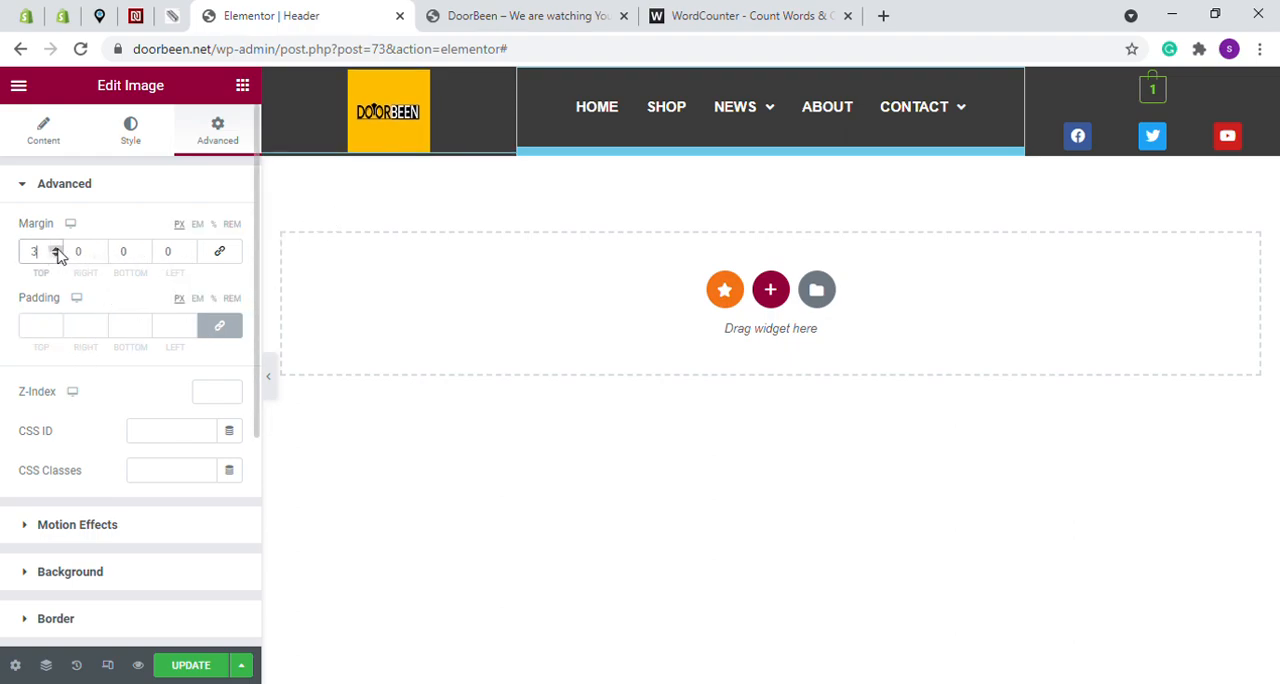
click(221, 665)
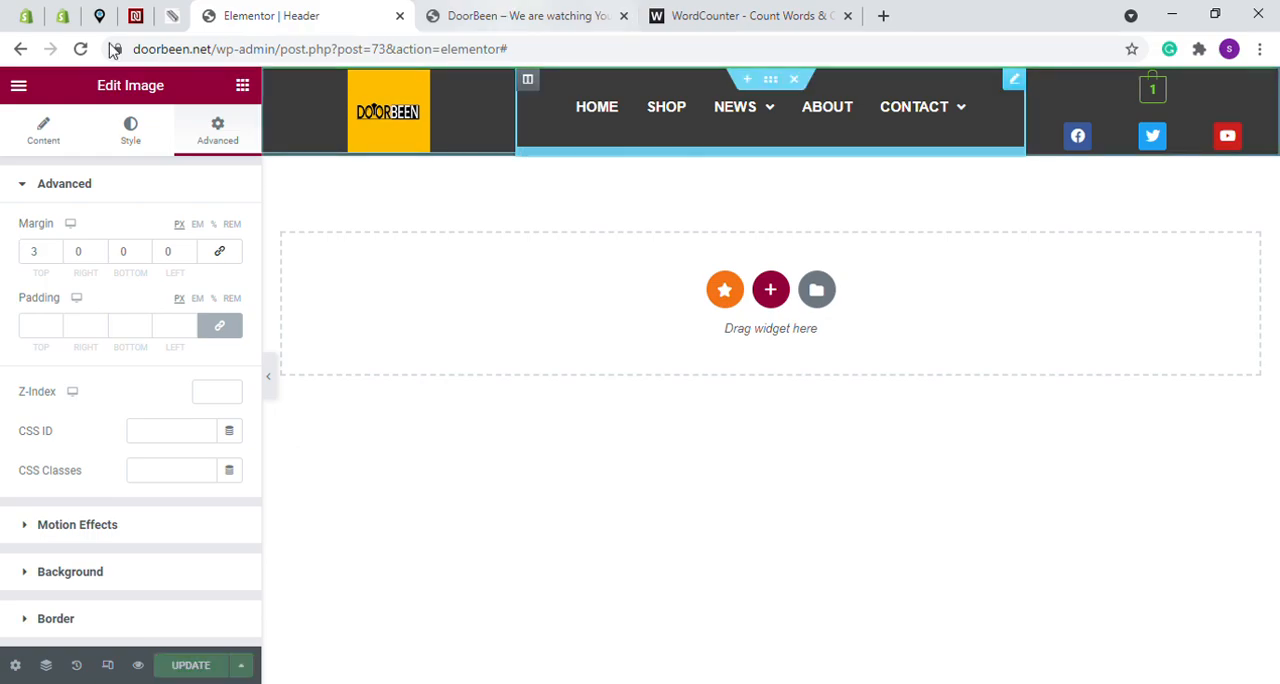
click(525, 15)
click(80, 50)
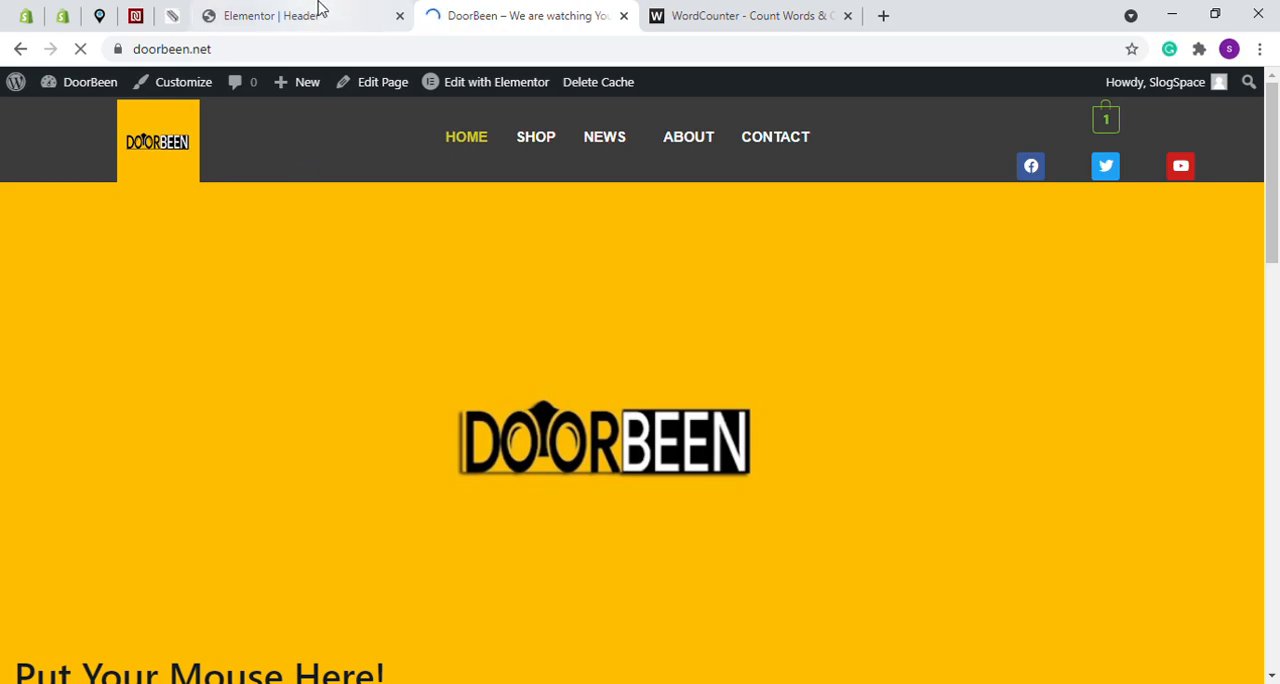
- Set the logo image's top margin to 0 in the header editor, update the header, and check the DoorBeen homepage
click(322, 10)
click(55, 256)
click(55, 256)
click(55, 256)
click(55, 249)
click(55, 258)
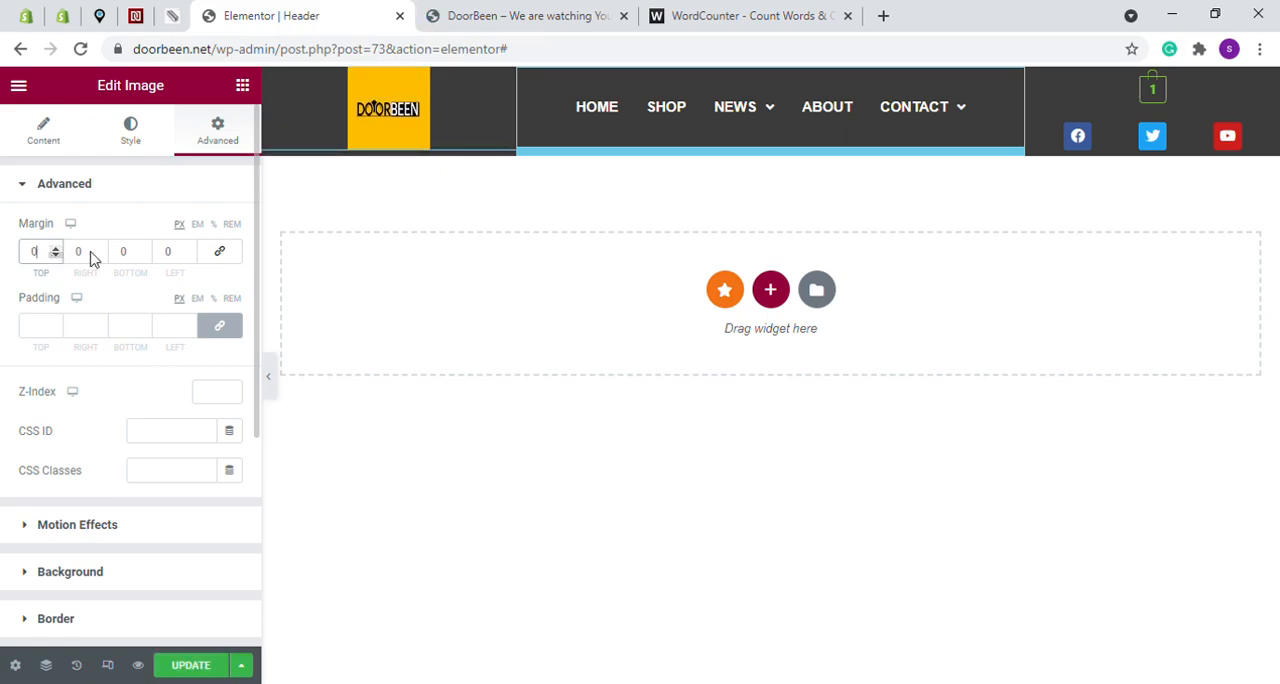
click(209, 665)
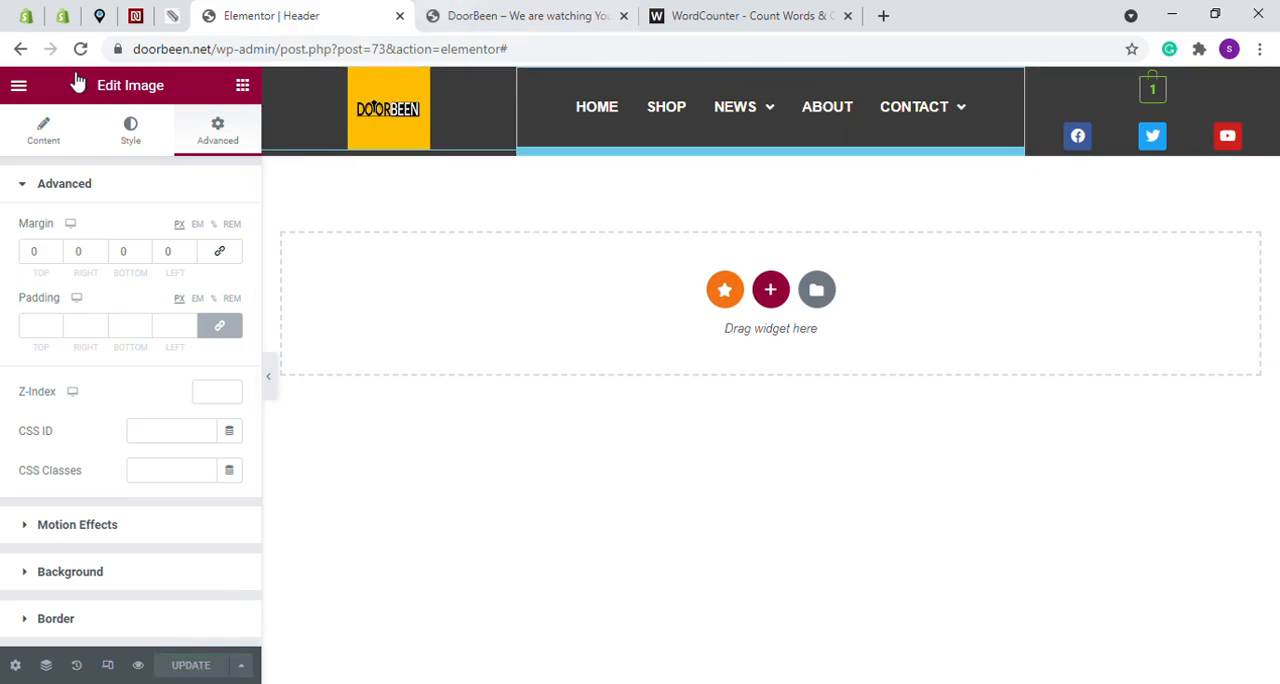
key(ctrl+Tab)
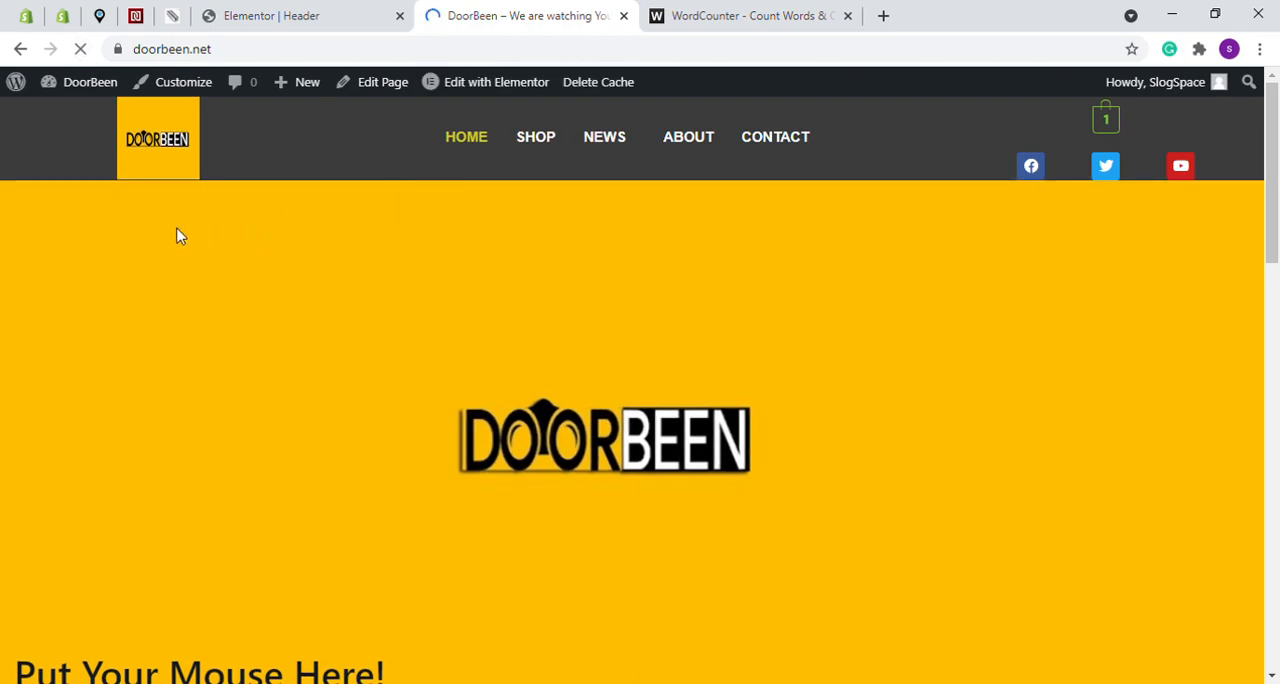
drag(1273, 212, 1229, 183)
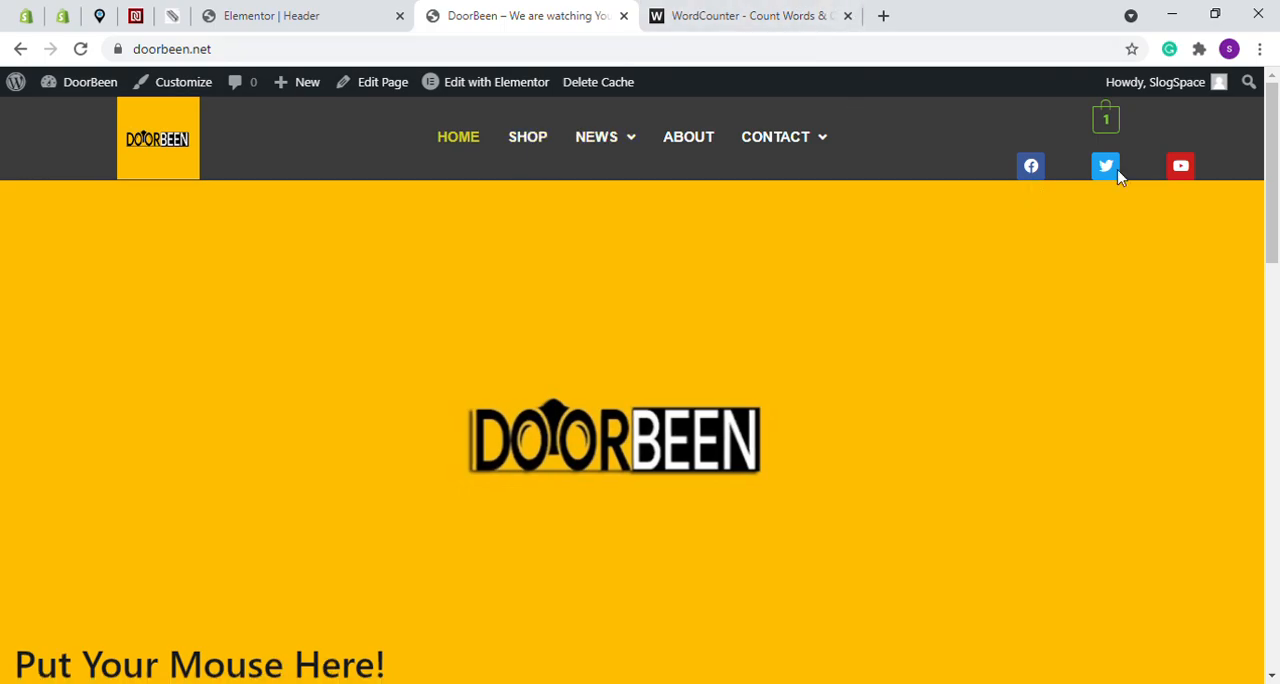
- Return to the header editor and set the social icons' top margin to -5 px
click(322, 15)
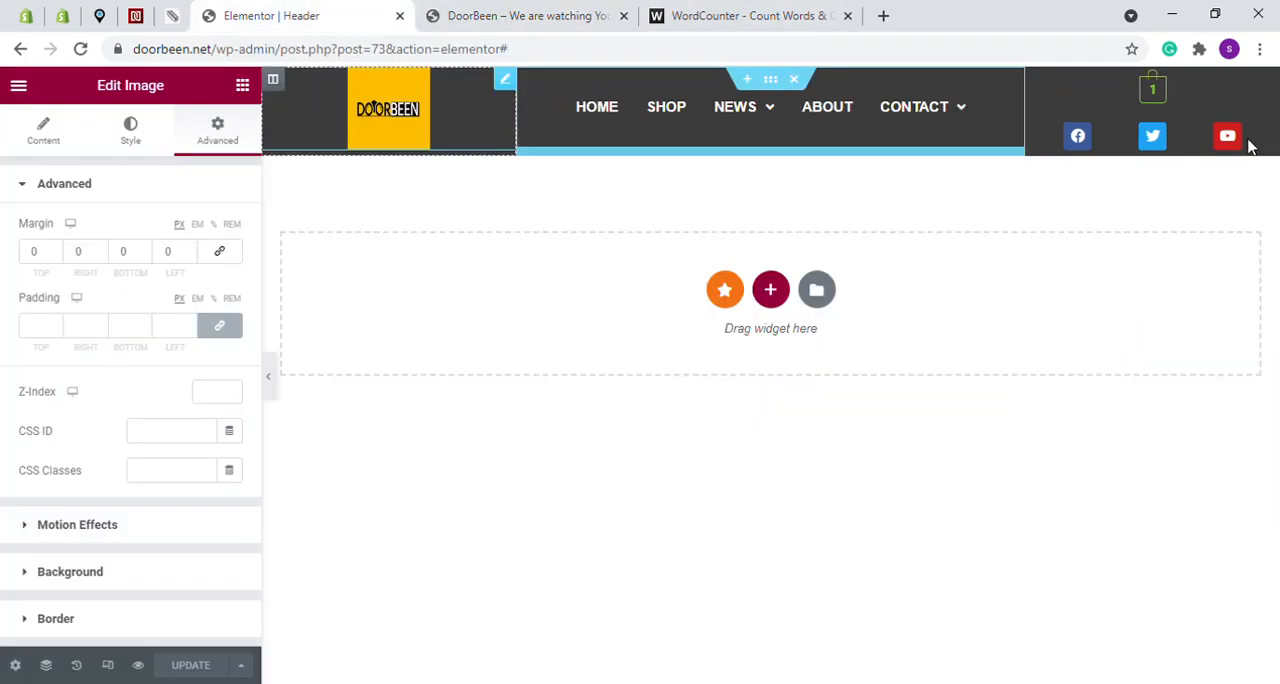
click(1270, 136)
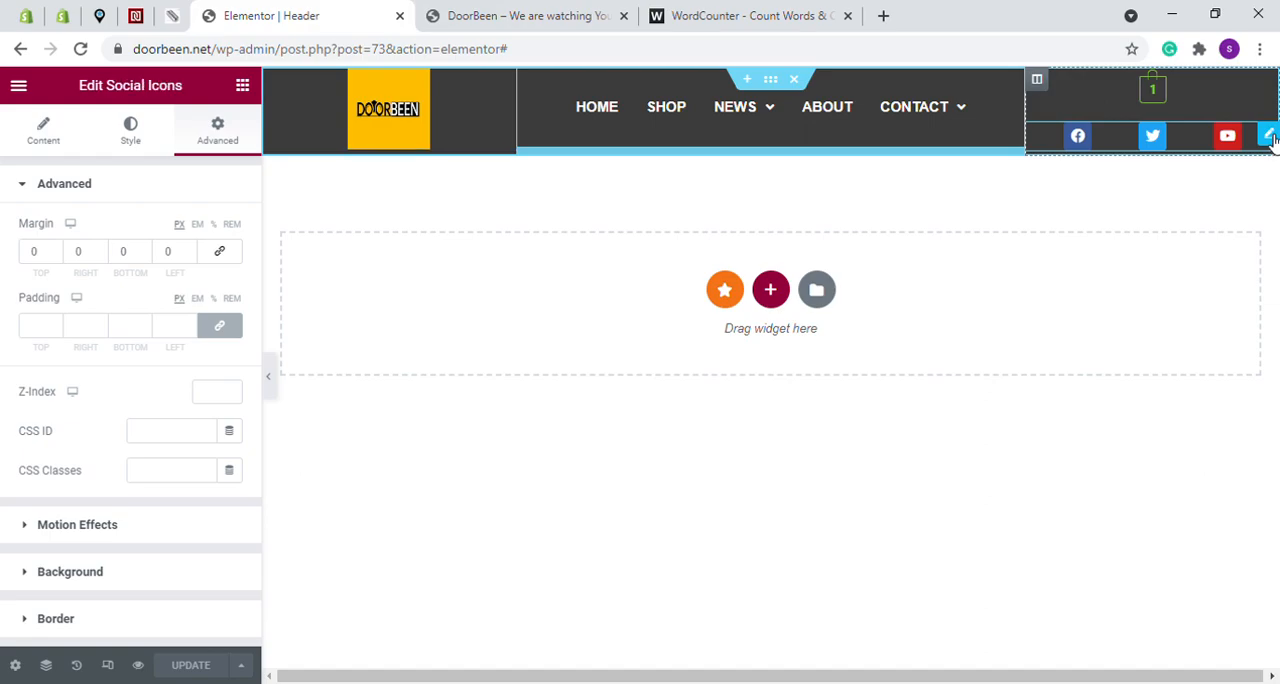
click(55, 256)
click(55, 256)
click(55, 256)
click(55, 256)
click(55, 256)
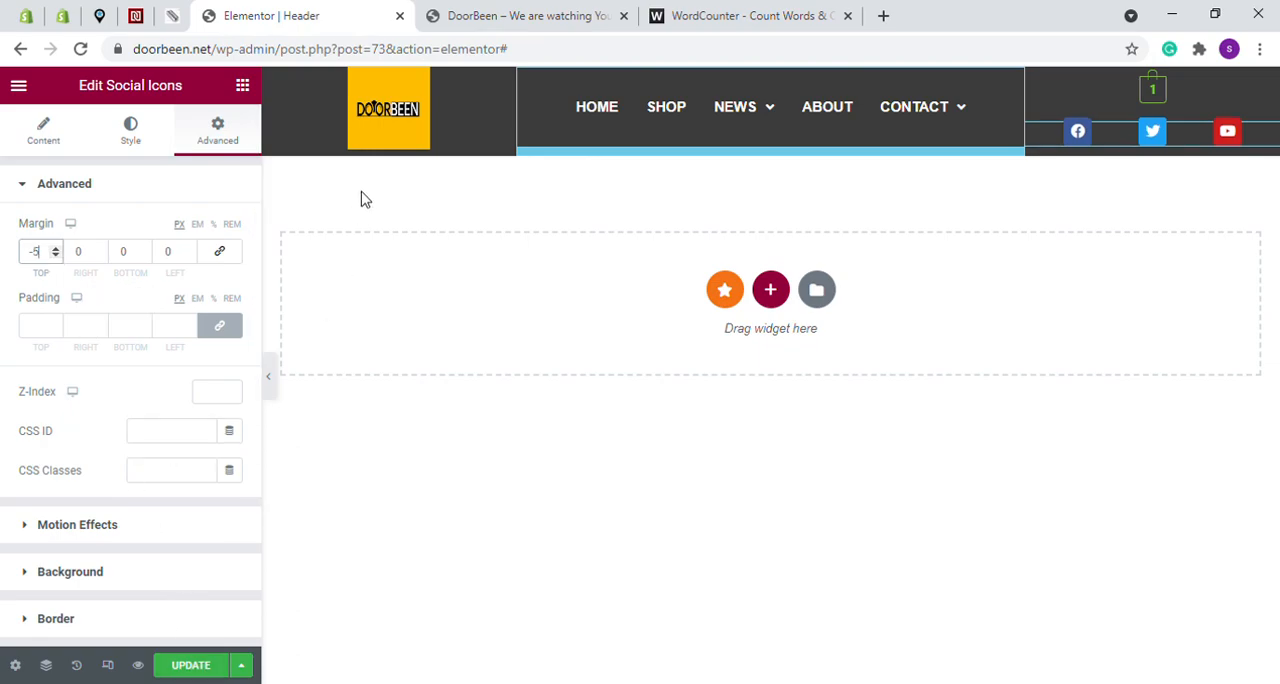
- Set the logo image's top margin to -5 px, update the header, and reload the DoorBeen homepage to check it
click(391, 143)
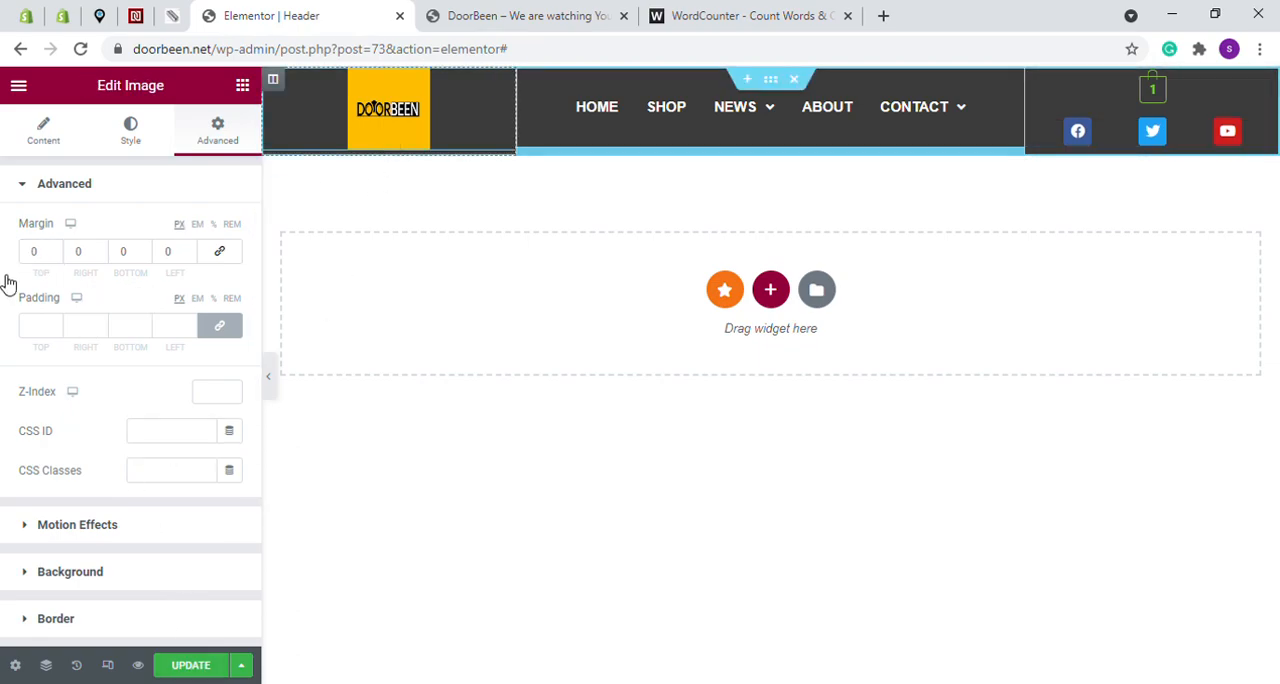
click(55, 256)
click(55, 256)
click(55, 256)
click(55, 256)
click(55, 256)
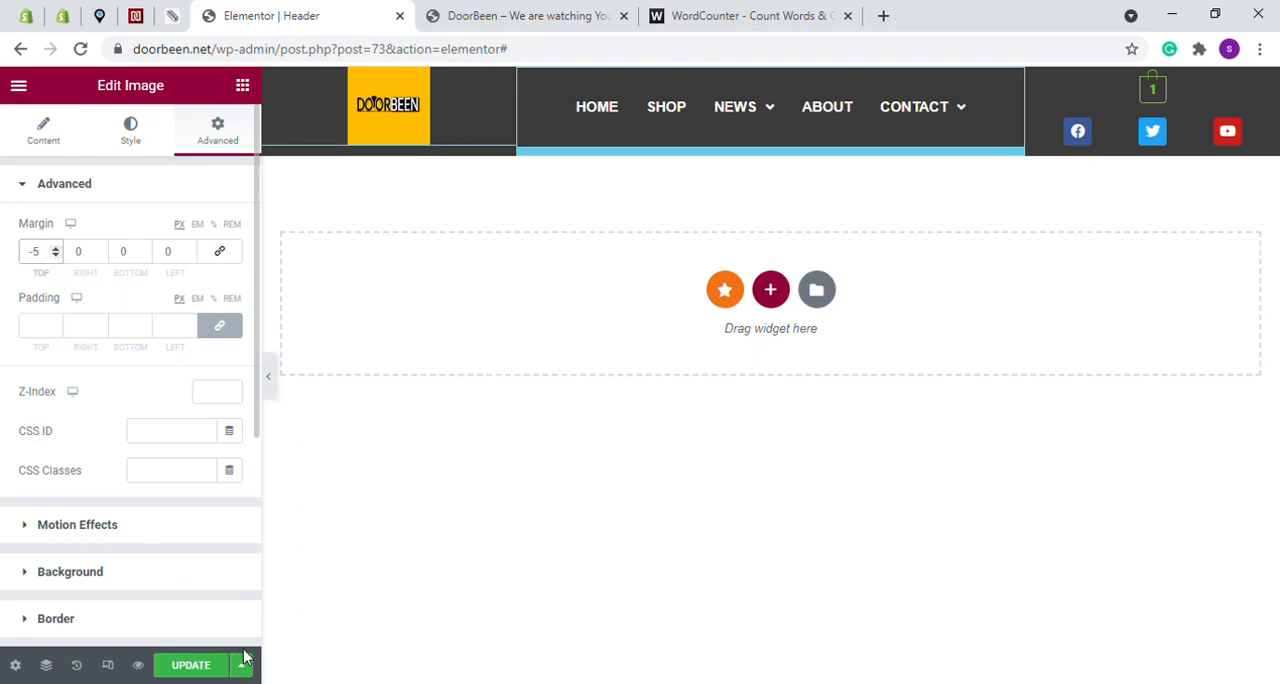
click(205, 667)
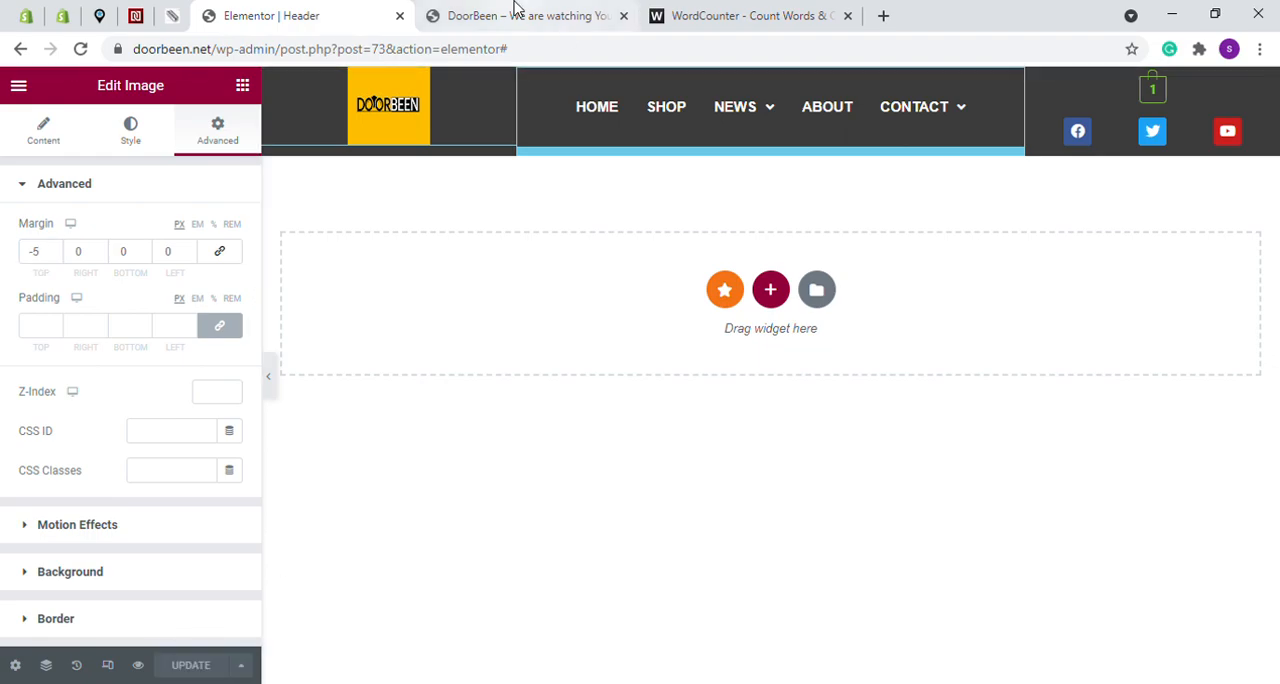
key(ctrl+Tab)
click(81, 50)
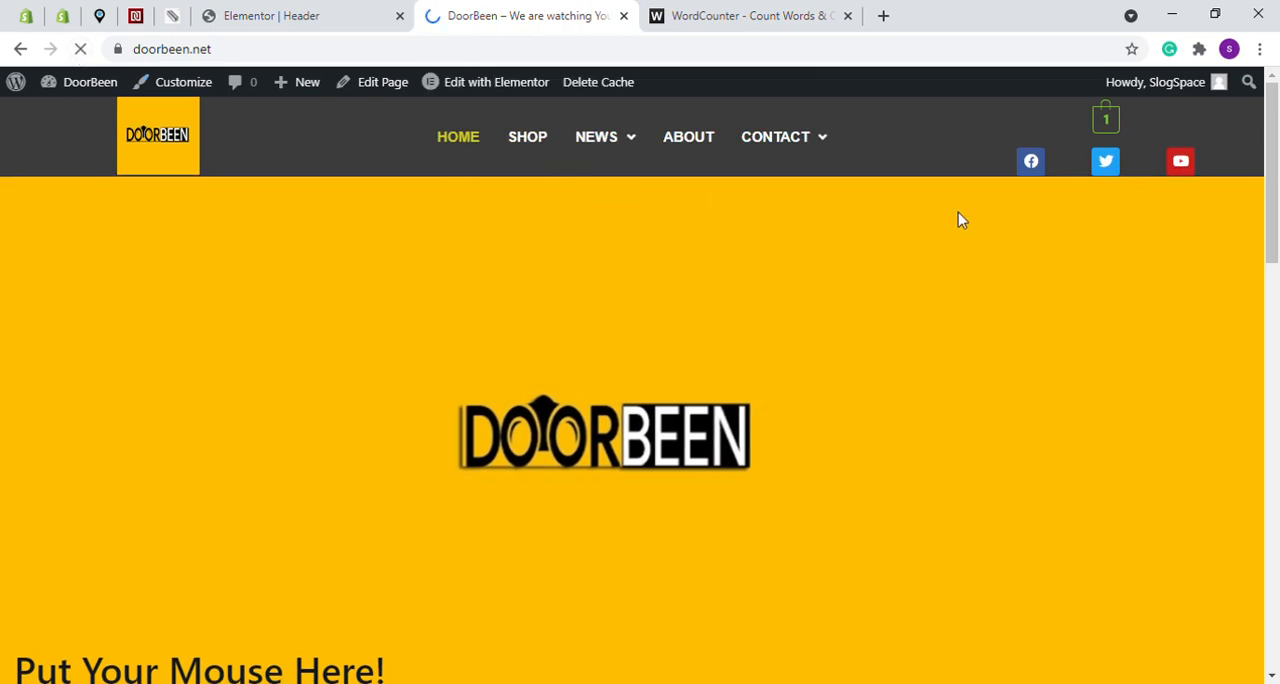
scroll(750, 233, down, 15)
scroll(750, 233, down, 1)
scroll(750, 233, up, 13)
- Switch to the WordCounter outline and append "..." to the final line "Exploring Different Options, etc"
key(ctrl+Tab)
scroll(258, 470, down, 1)
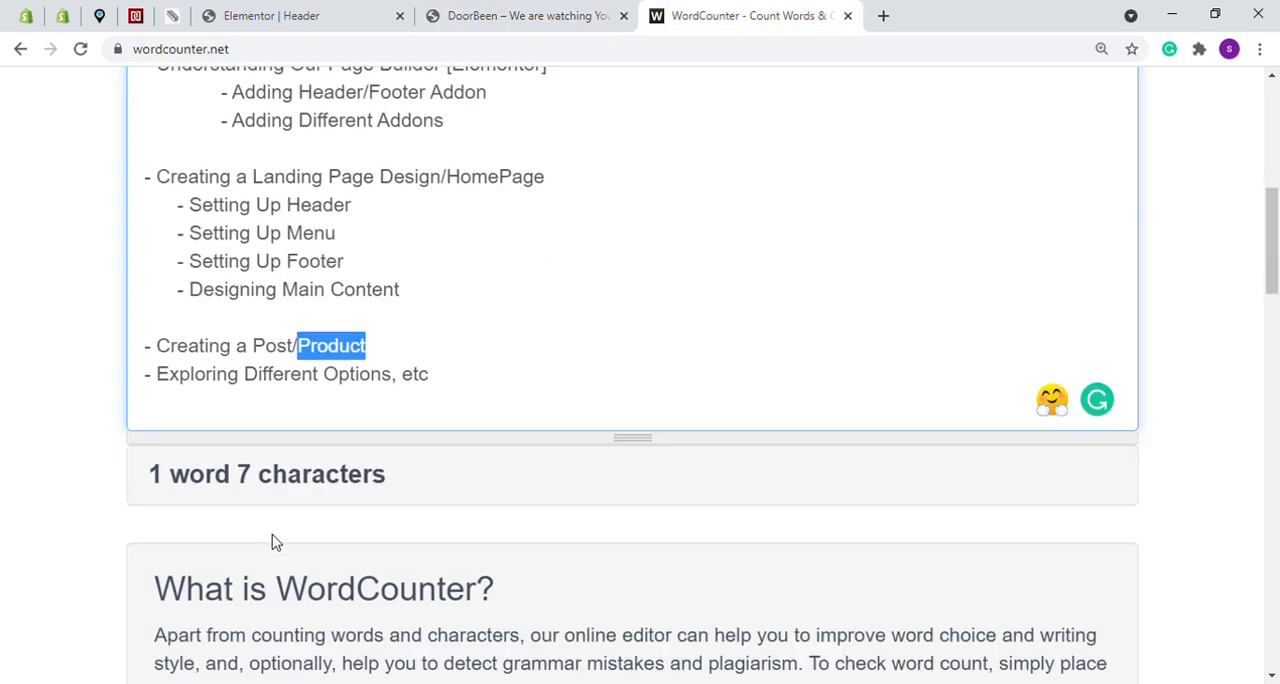
click(274, 381)
triple_click(464, 378)
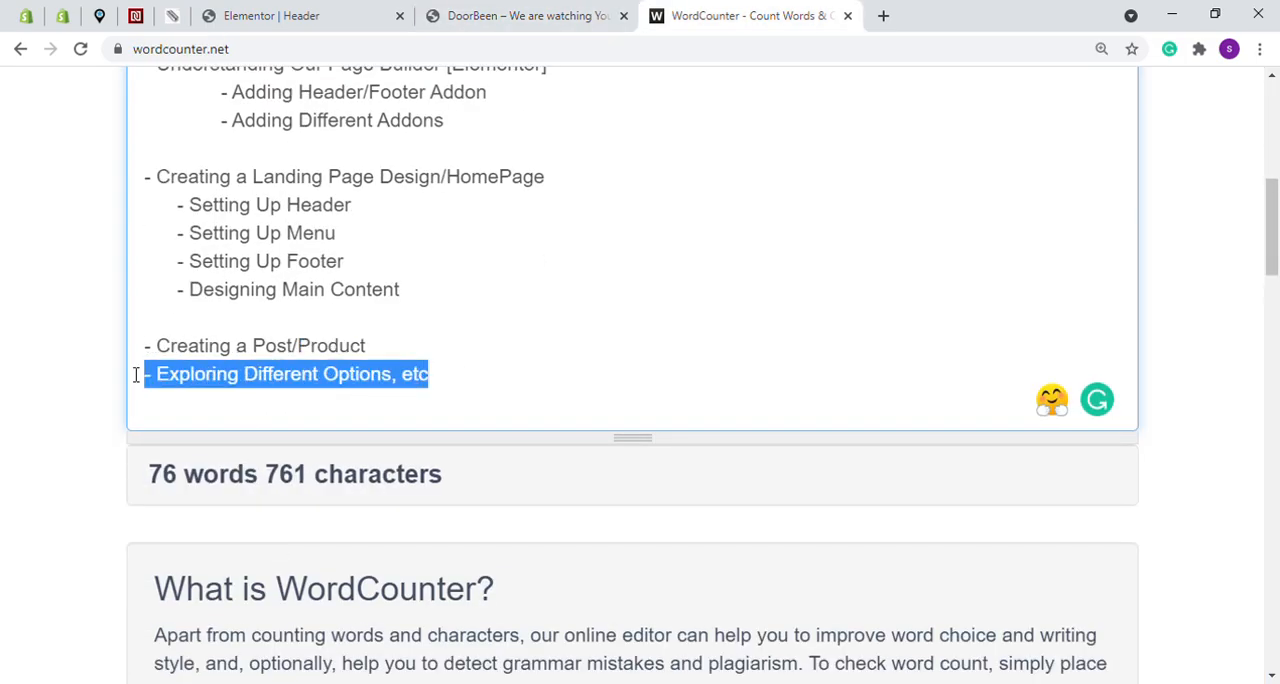
click(465, 381)
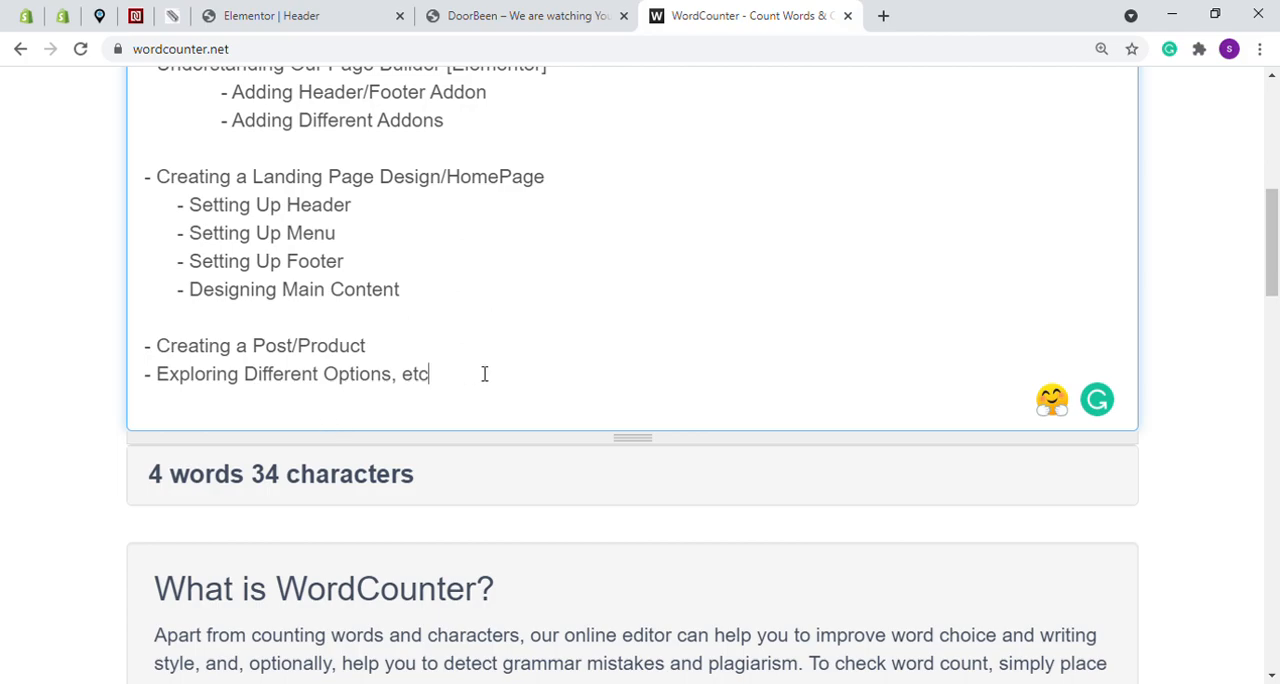
click(493, 384)
text(...)
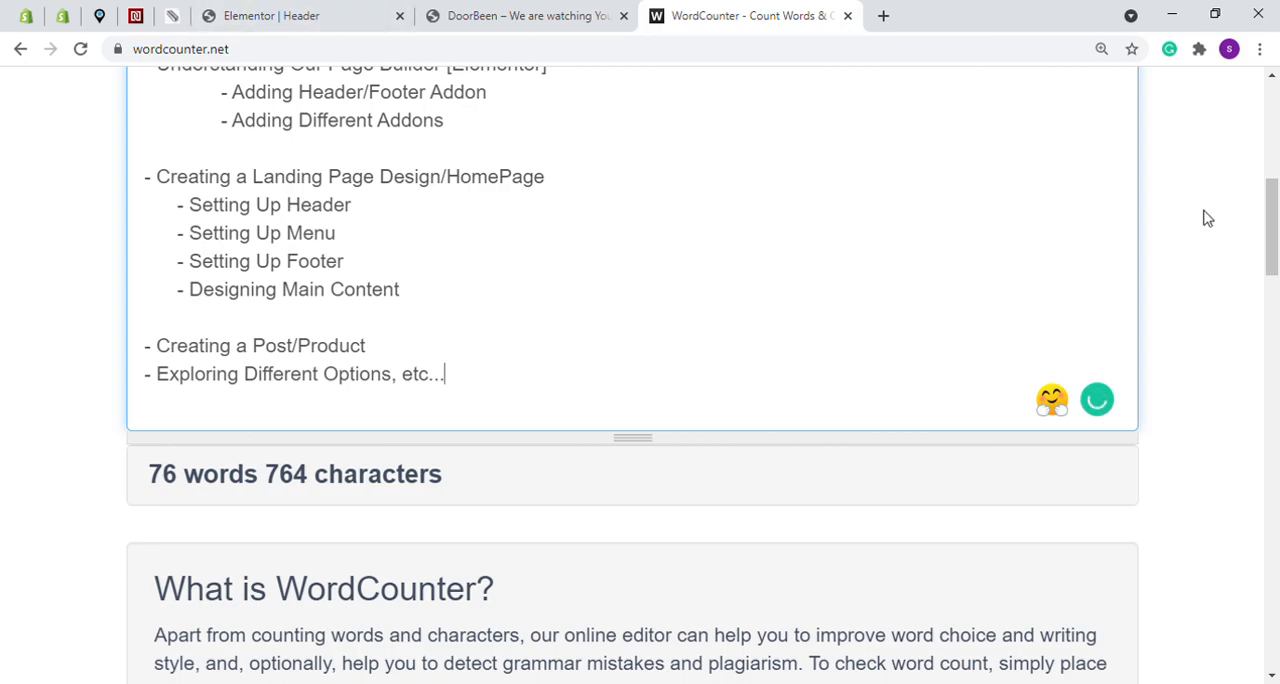
drag(1272, 215, 1275, 183)
drag(1279, 184, 1279, 187)
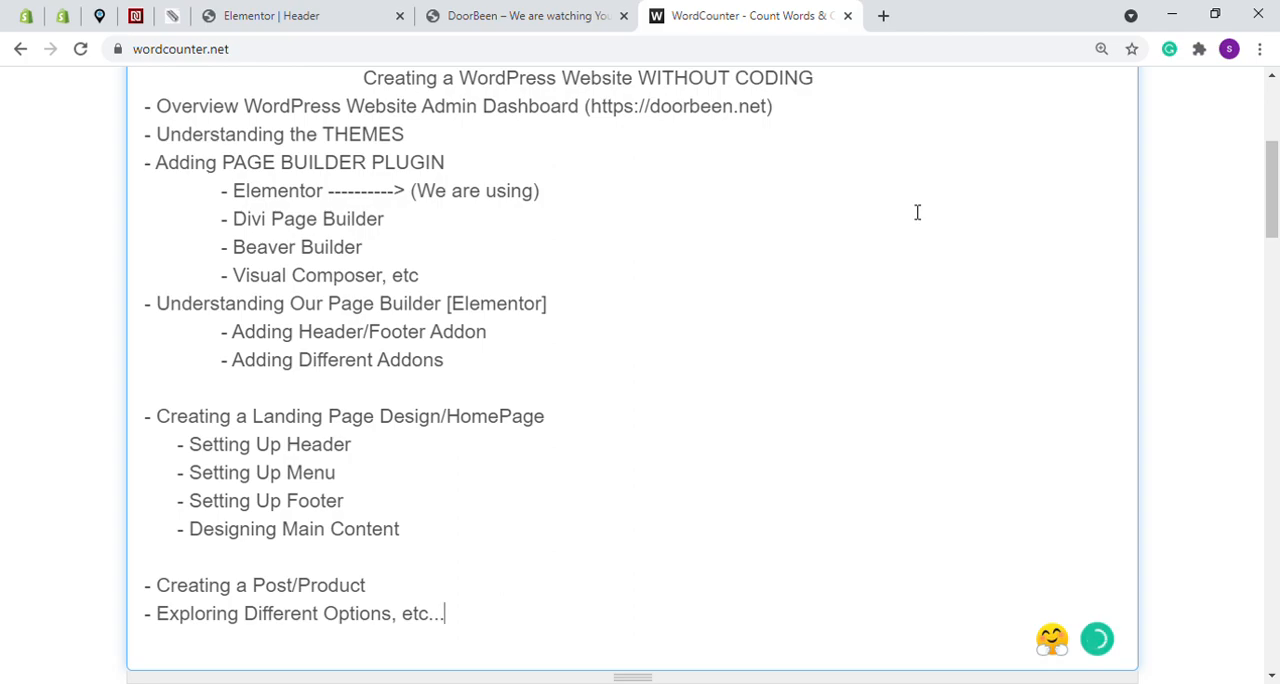
- Return to the Elementor header editor and exit to the WordPress dashboard
click(402, 8)
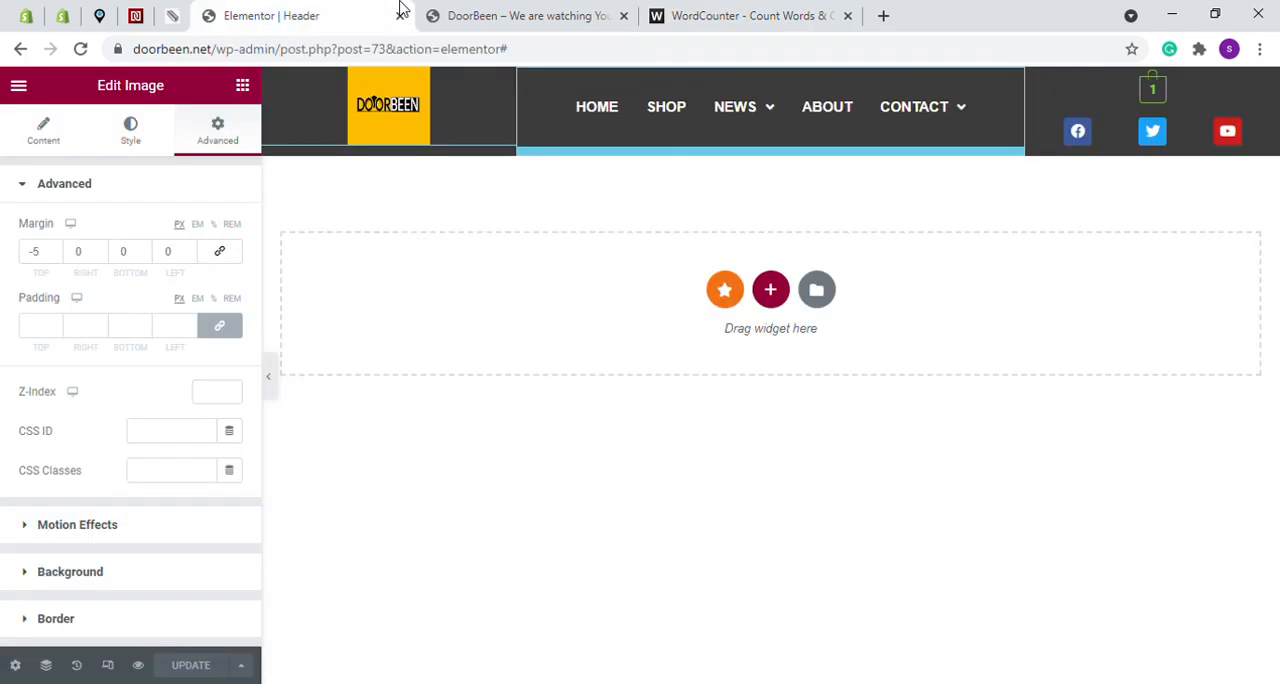
click(18, 86)
click(112, 428)
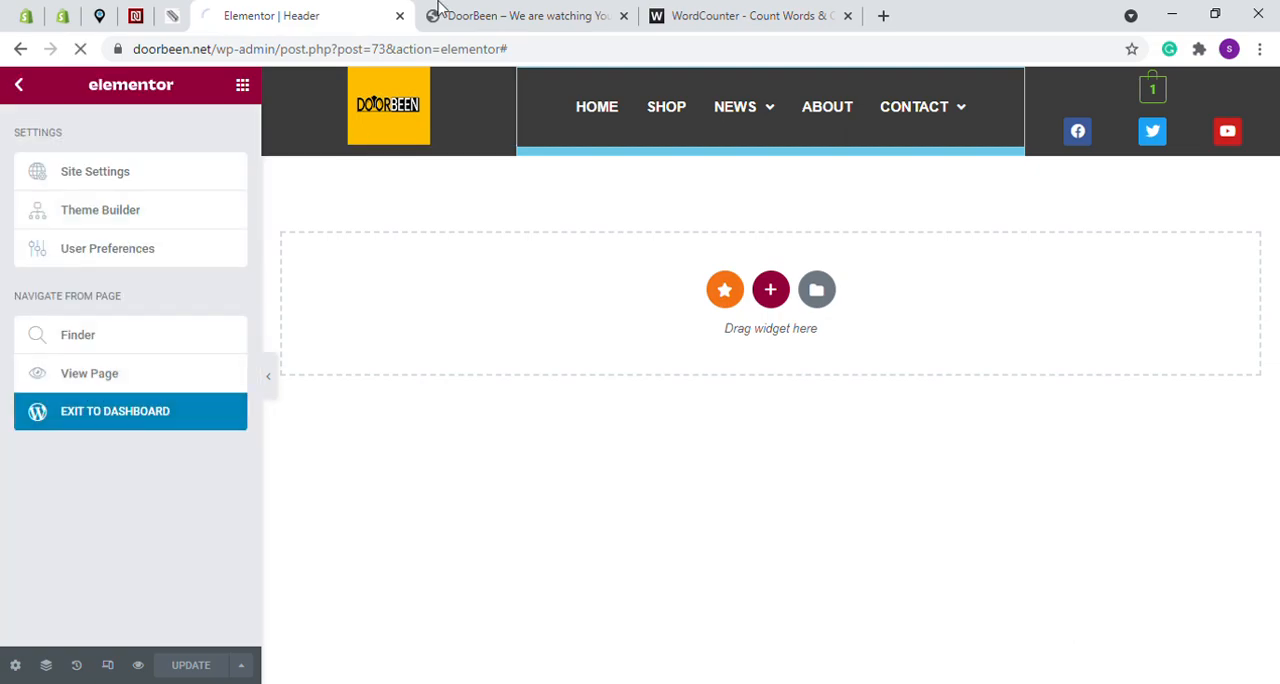
- Glance at the DoorBeen homepage and highlight "Exploring Different Options, etc..." in the WordCounter outline
click(615, 10)
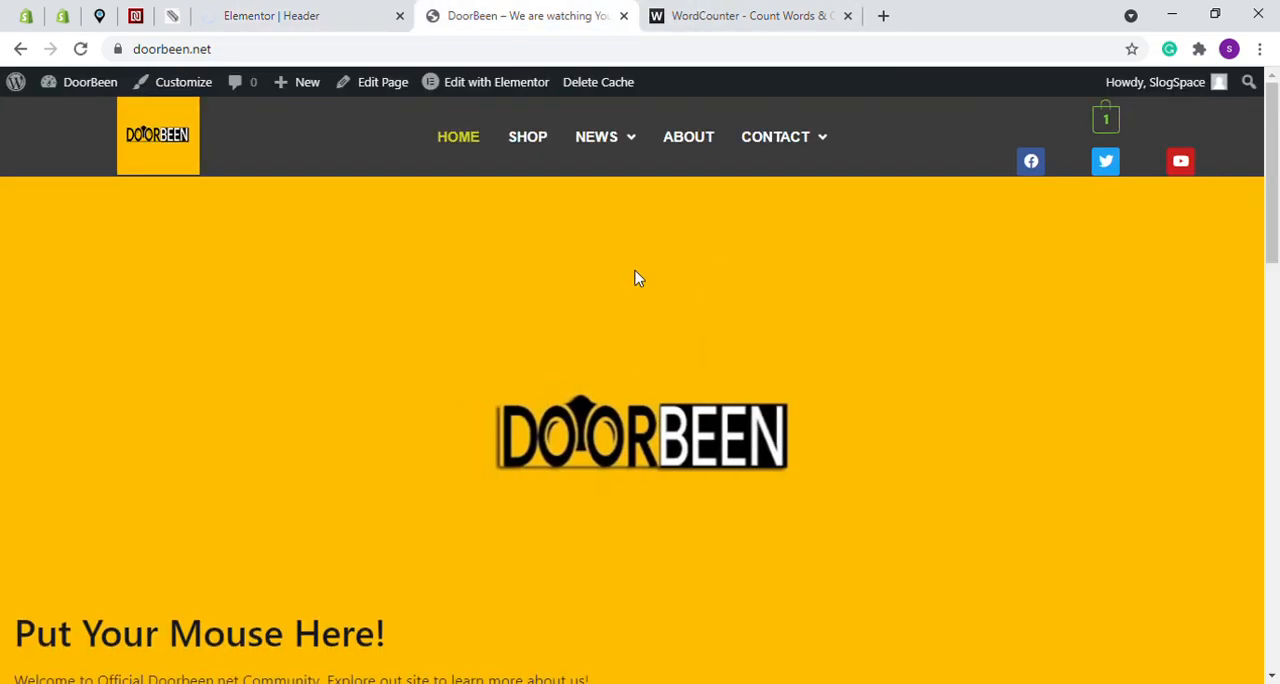
key(ctrl+Tab)
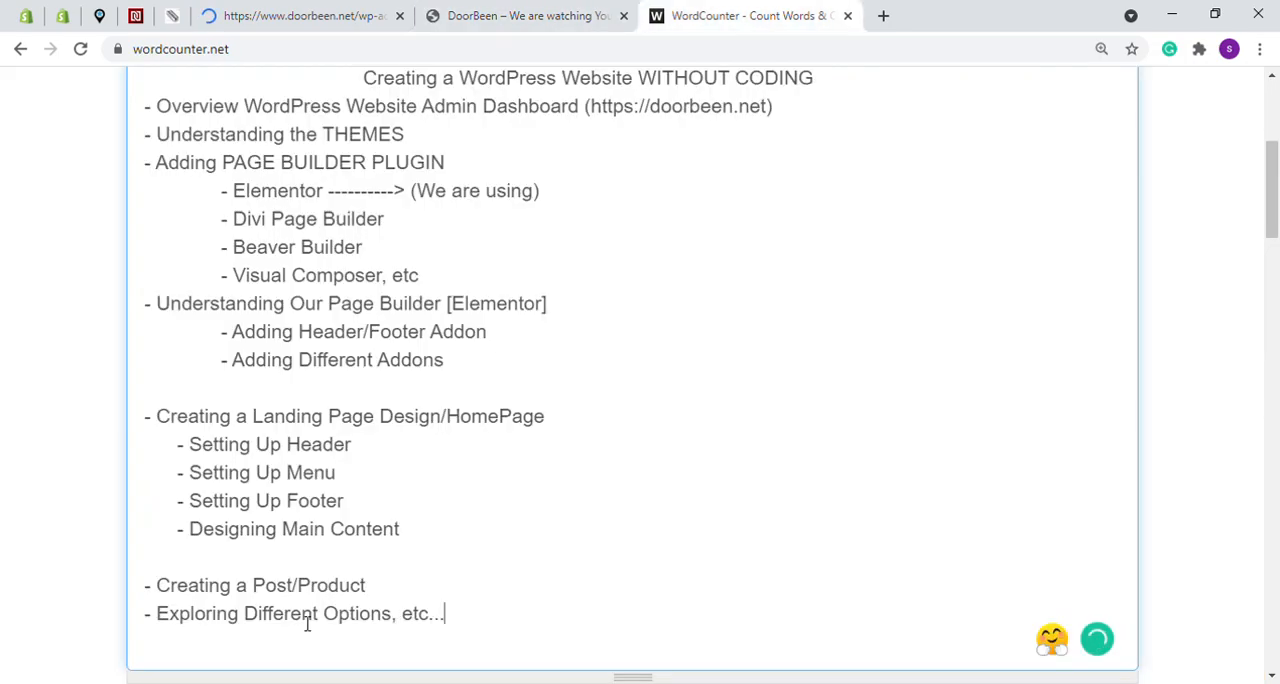
drag(446, 618, 158, 624)
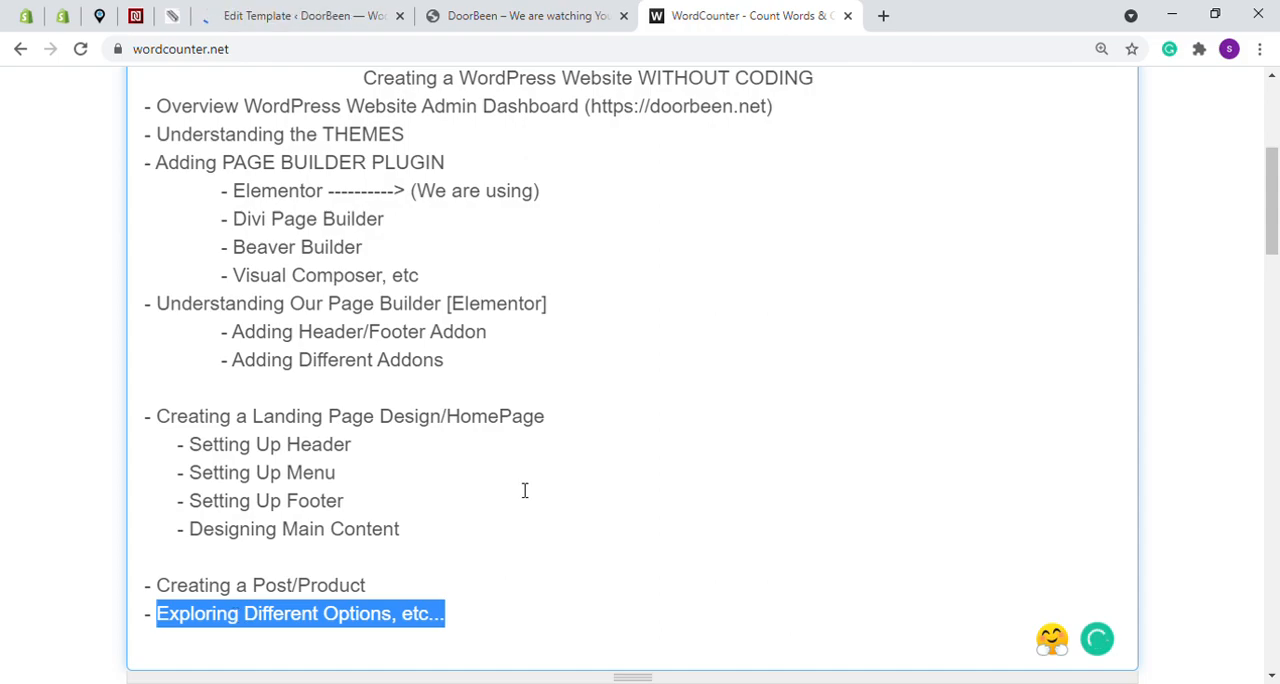
- Reload the DoorBeen homepage and look through its sections, from the banner down to the video blocks
click(322, 10)
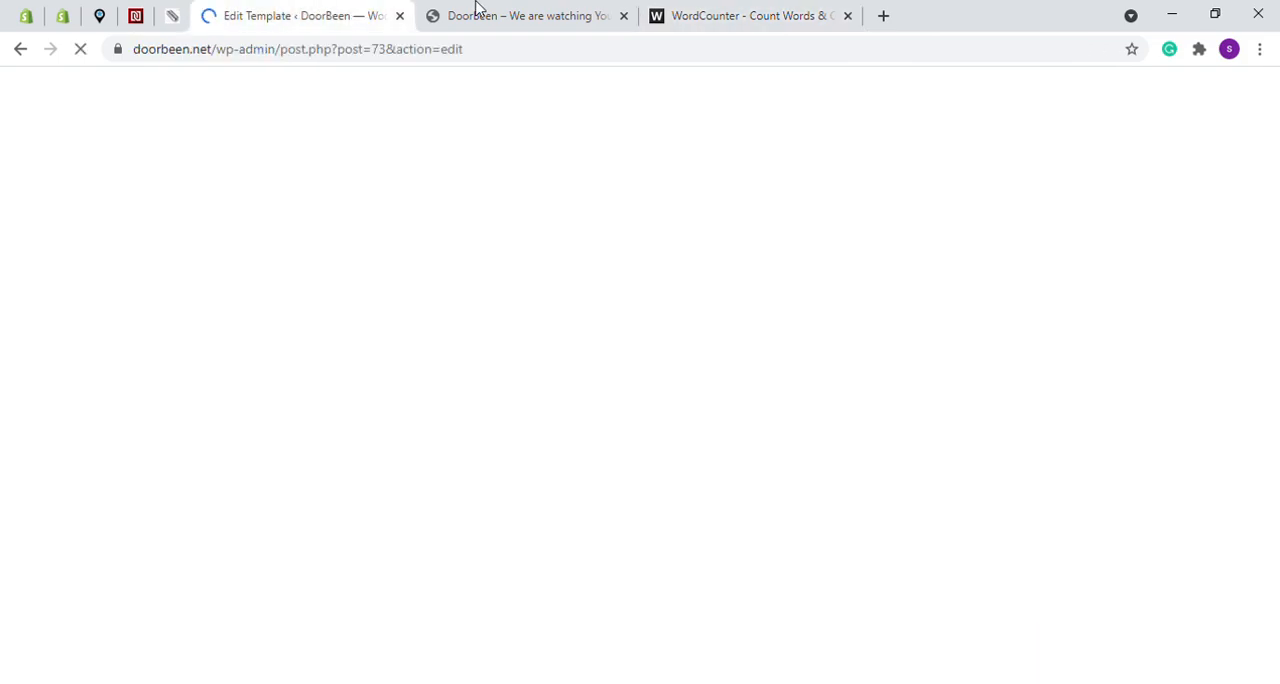
click(477, 10)
click(84, 49)
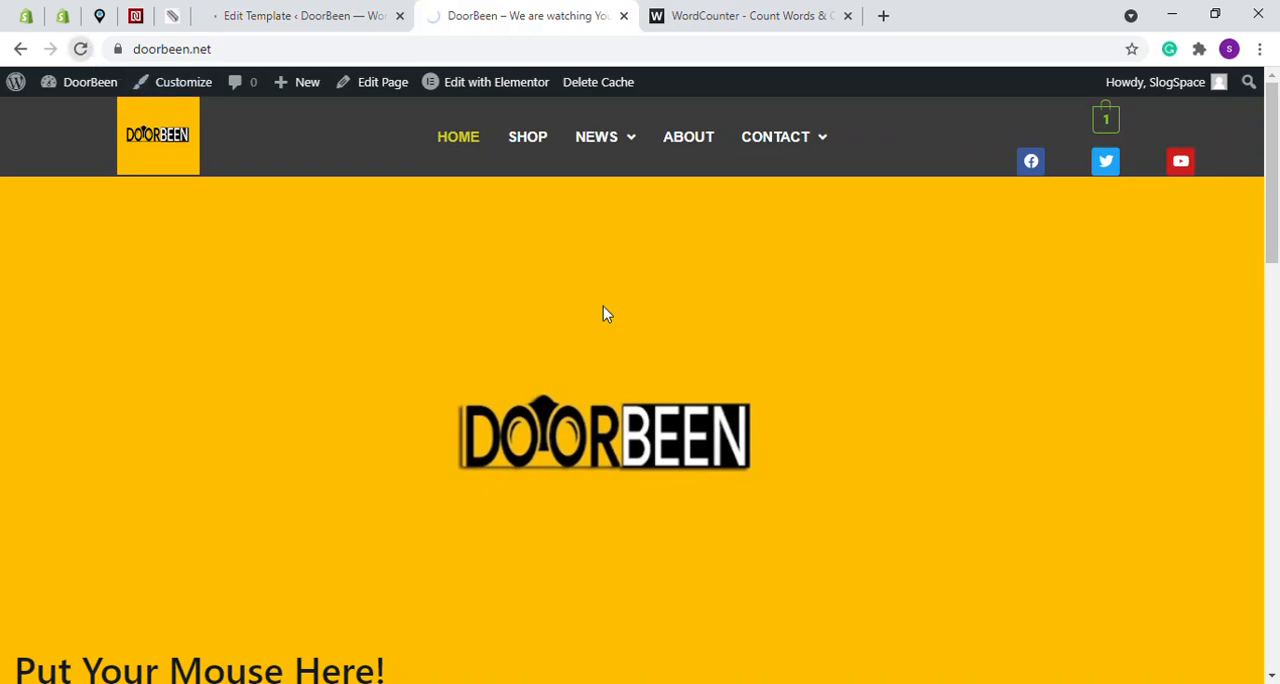
scroll(620, 320, down, 10)
scroll(636, 328, down, 6)
scroll(785, 379, up, 13)
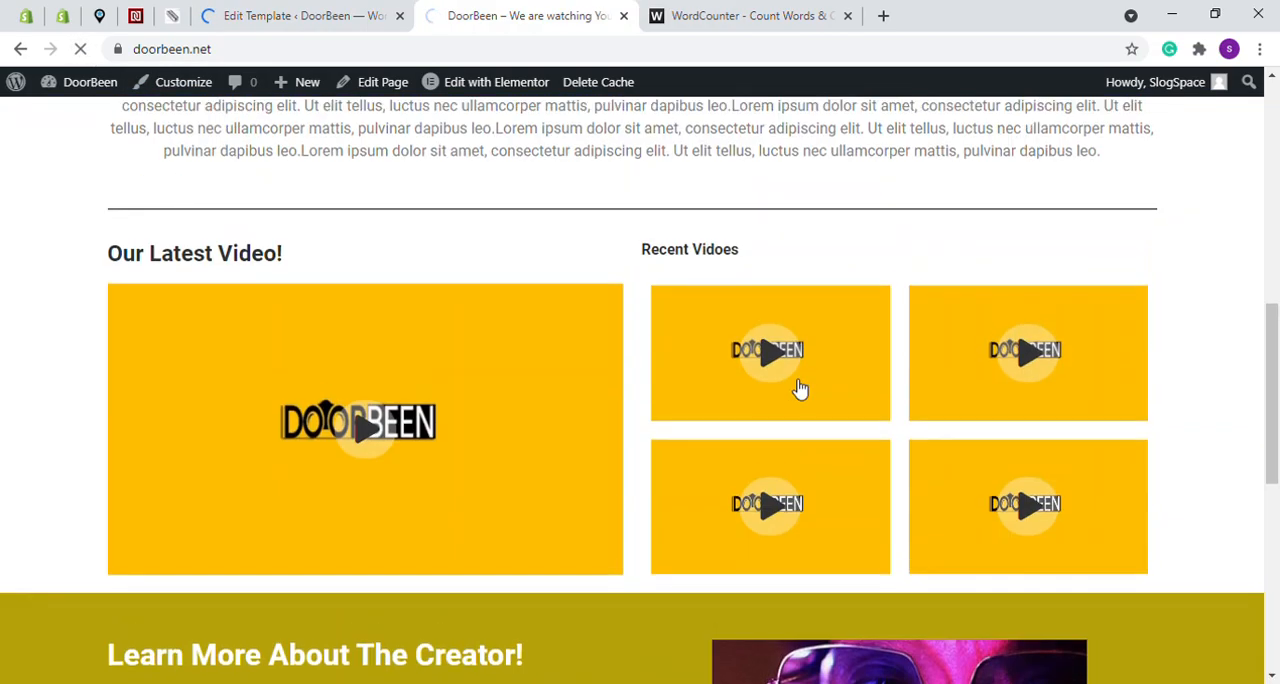
scroll(795, 380, down, 8)
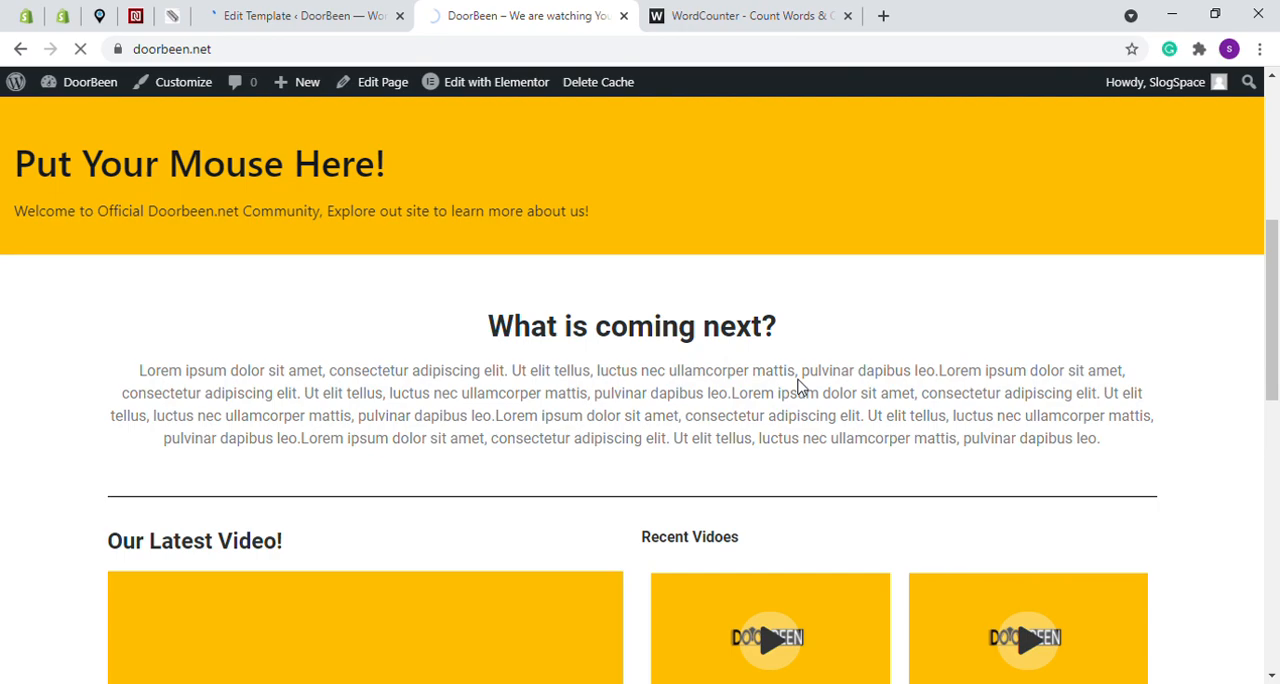
scroll(795, 370, up, 5)
scroll(306, 186, down, 1)
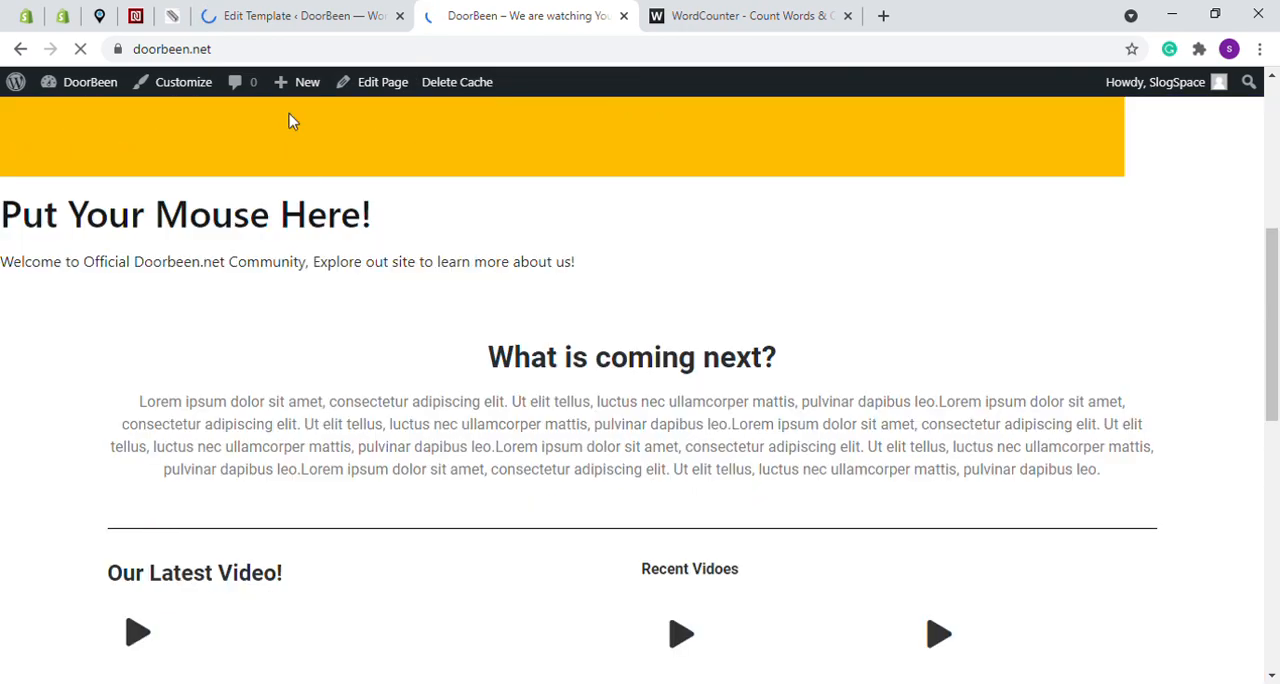
click(172, 50)
click(171, 50)
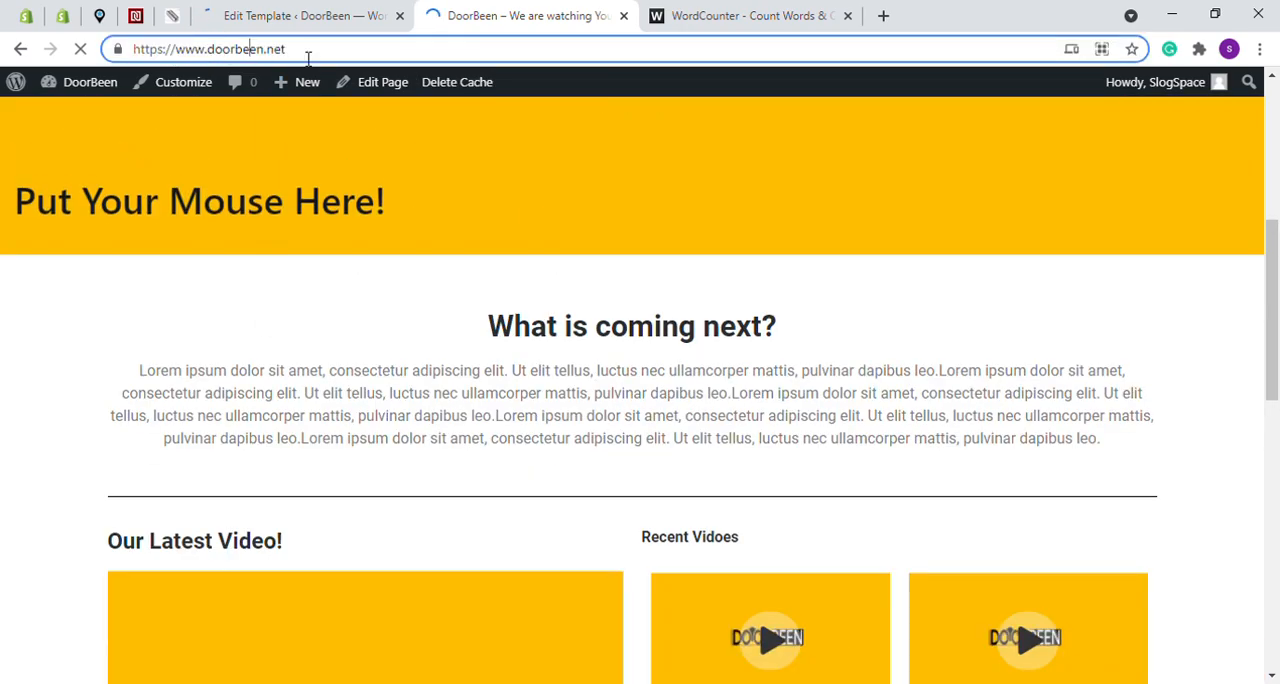
drag(305, 51, 123, 52)
click(192, 50)
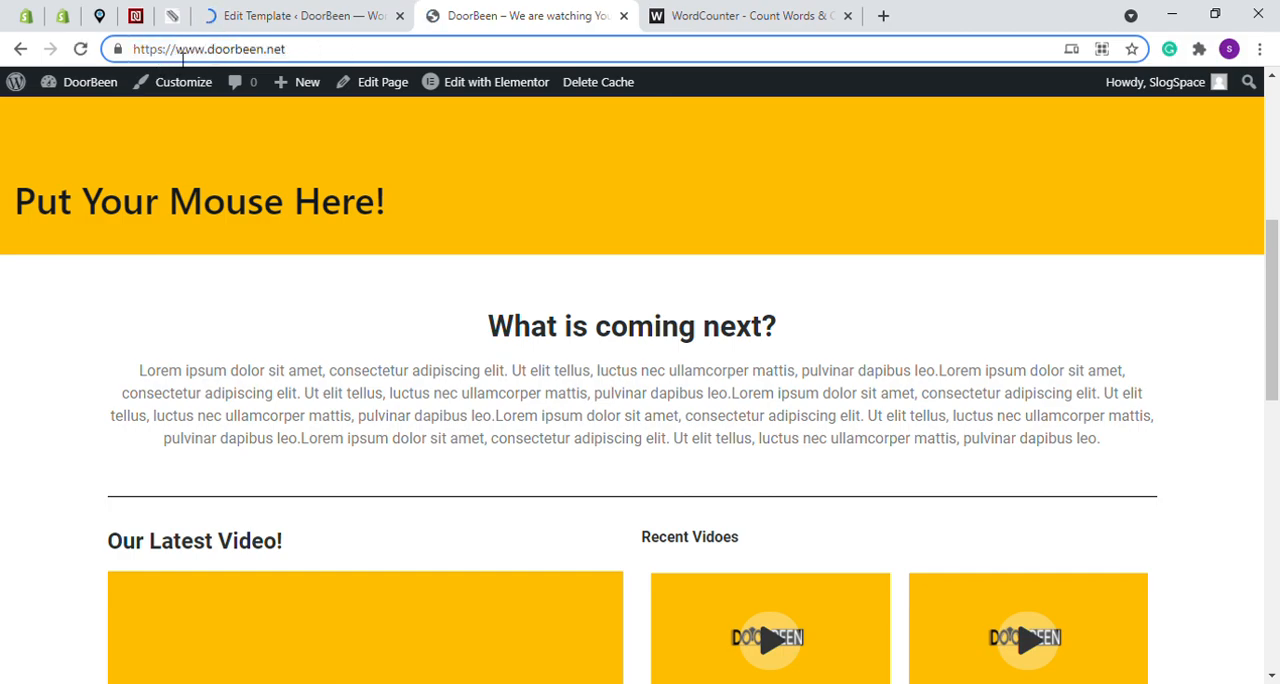
key(ctrl+a)
key(ctrl+c)
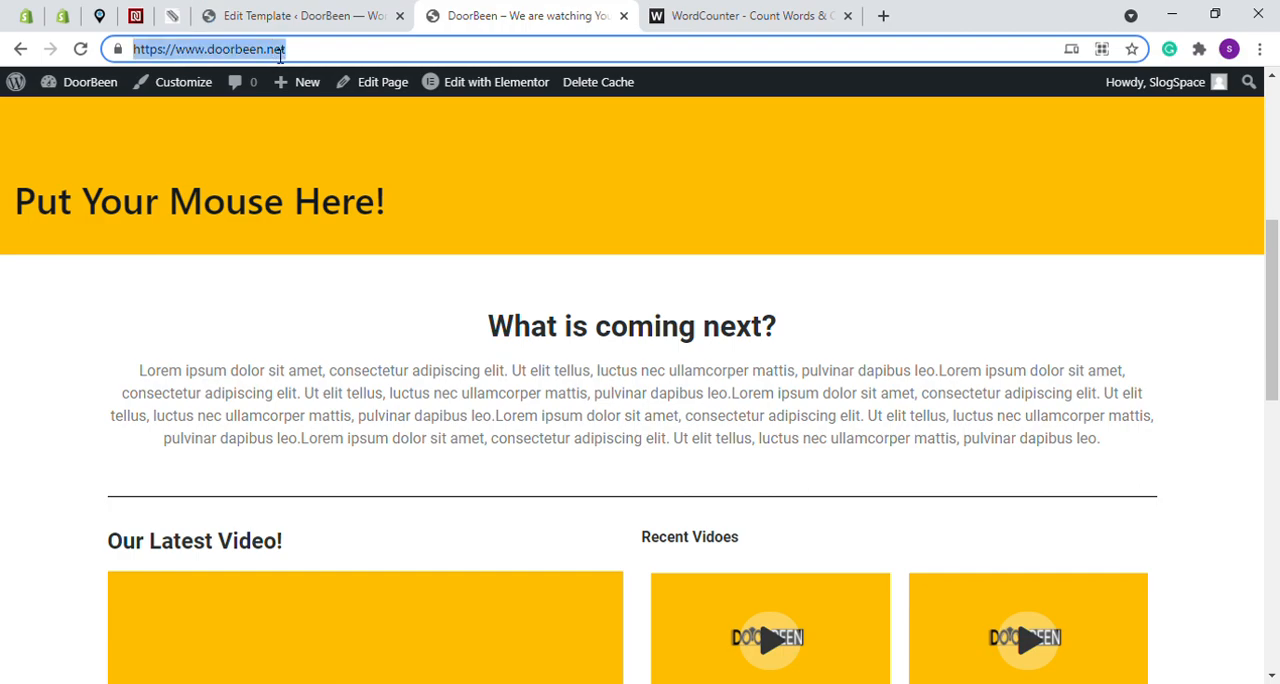
key(ctrl+Tab)
click(533, 592)
scroll(554, 464, up, 4)
scroll(651, 495, down, 2)
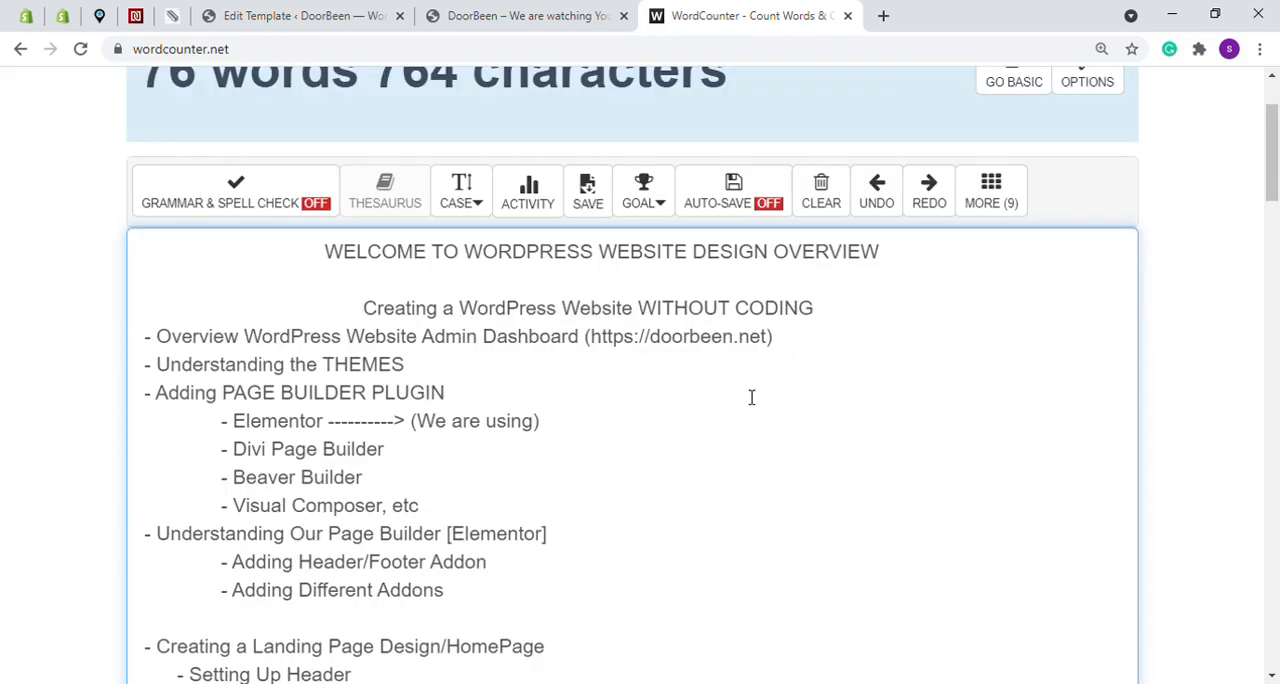
mouse_move(590, 330)
mouse_down()
mouse_move(776, 330)
mouse_move(592, 338)
mouse_up()
key(ctrl+v)
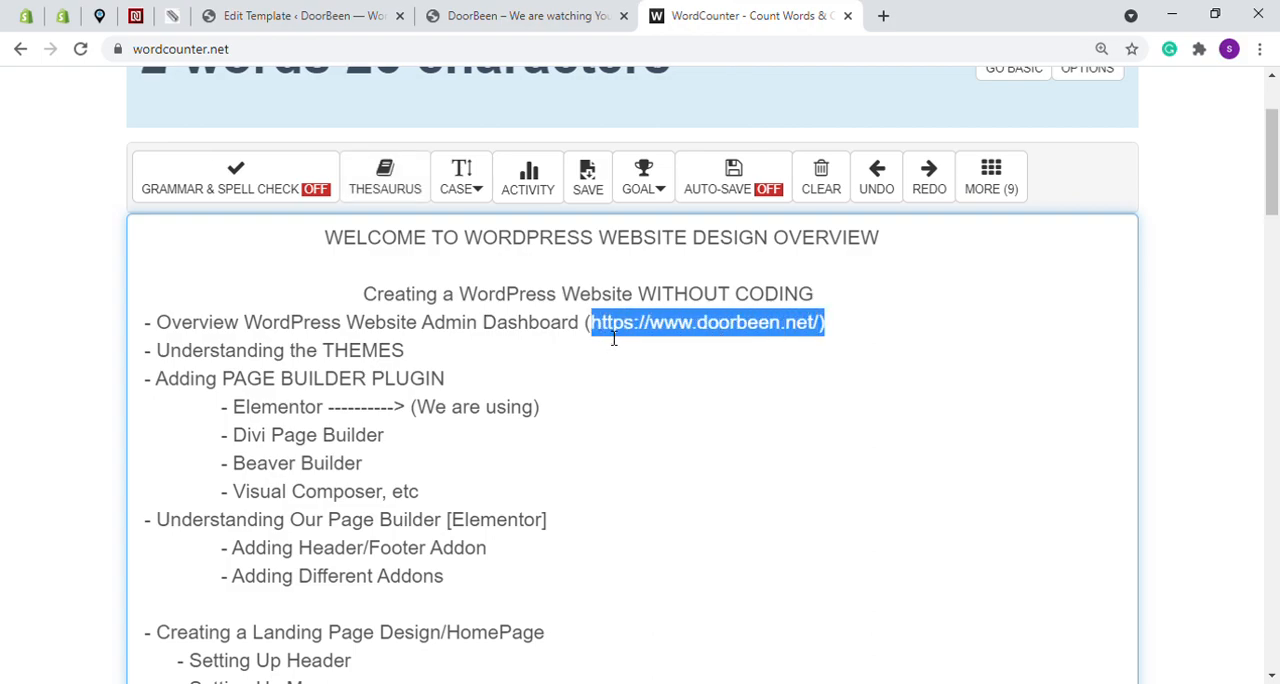
- Look at the homepage header and its Contact submenu, return to the WordCounter outline and clear the text selection
click(447, 12)
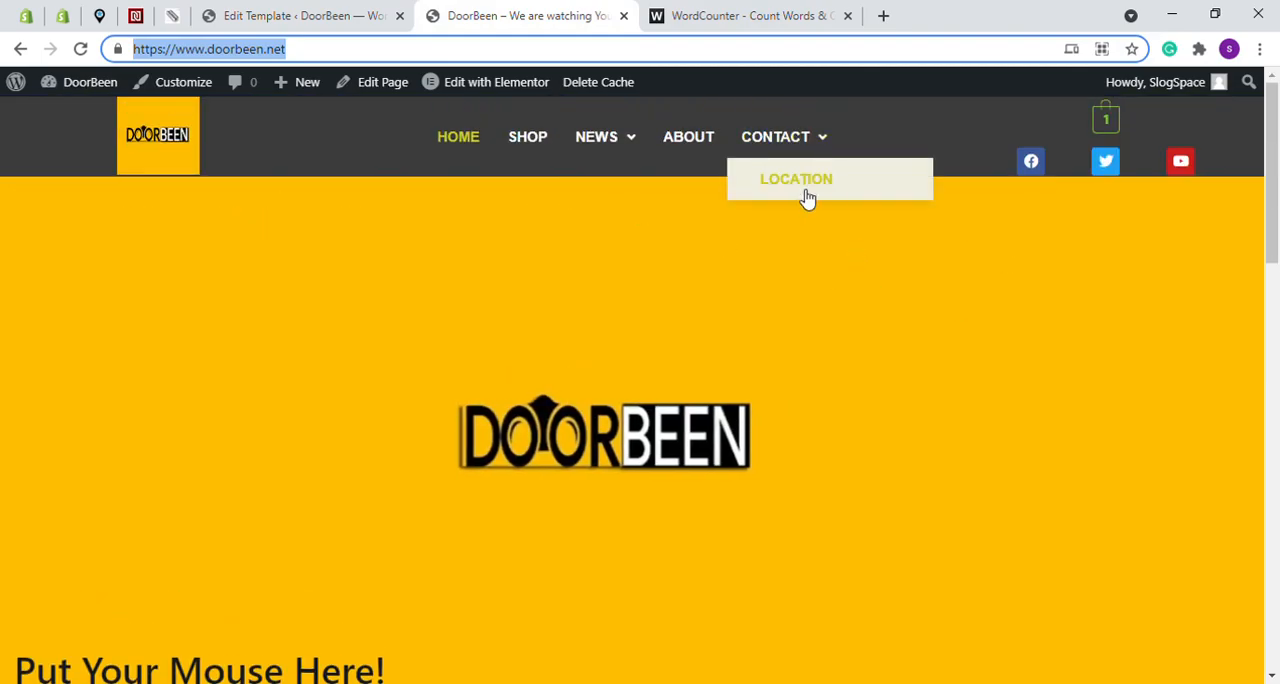
click(800, 12)
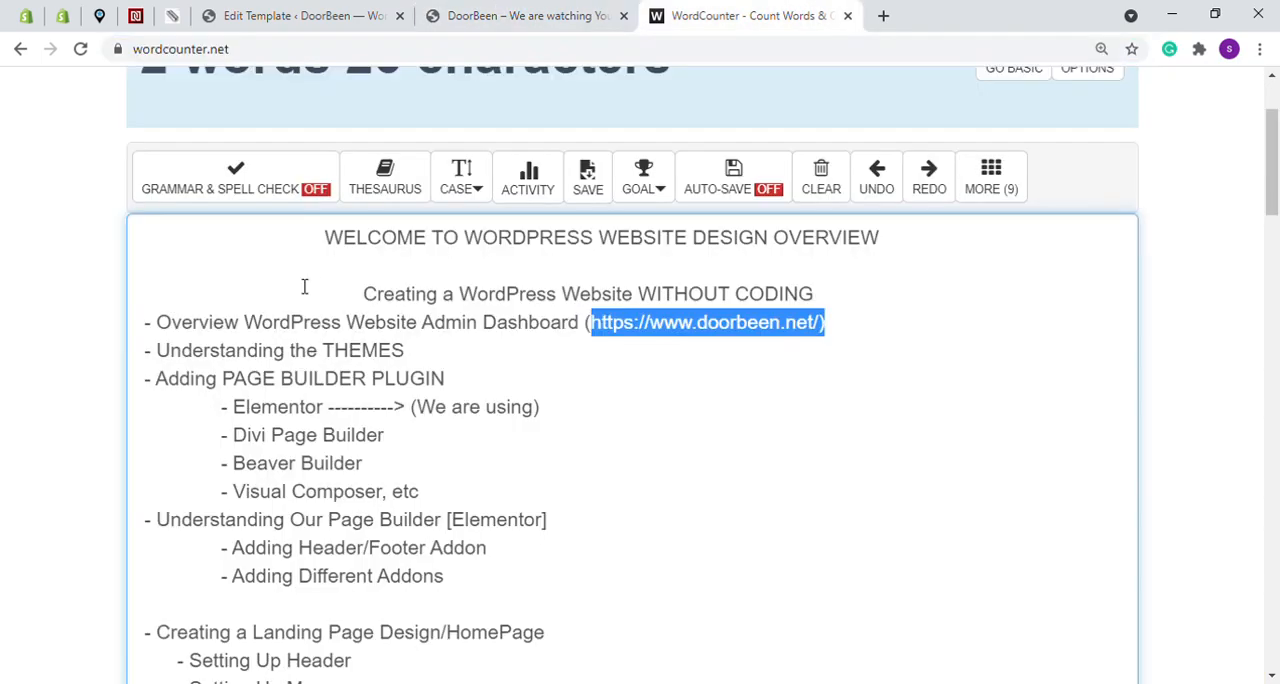
click(648, 333)
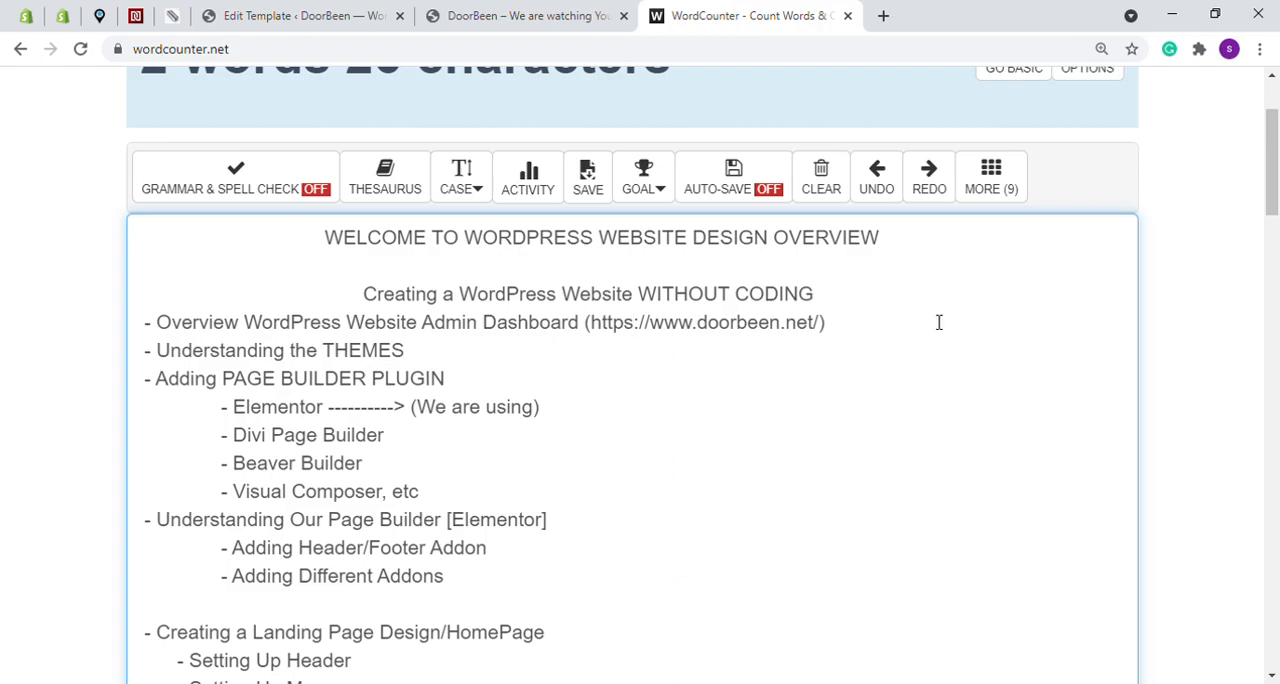
click(882, 320)
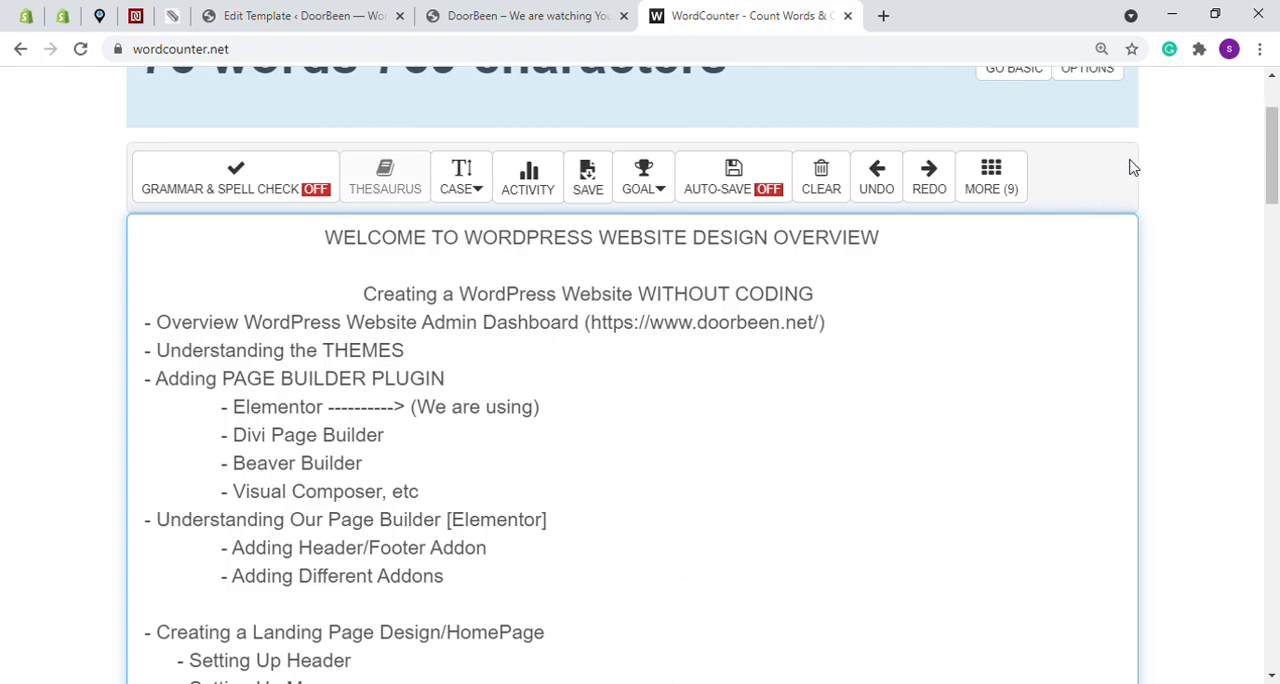